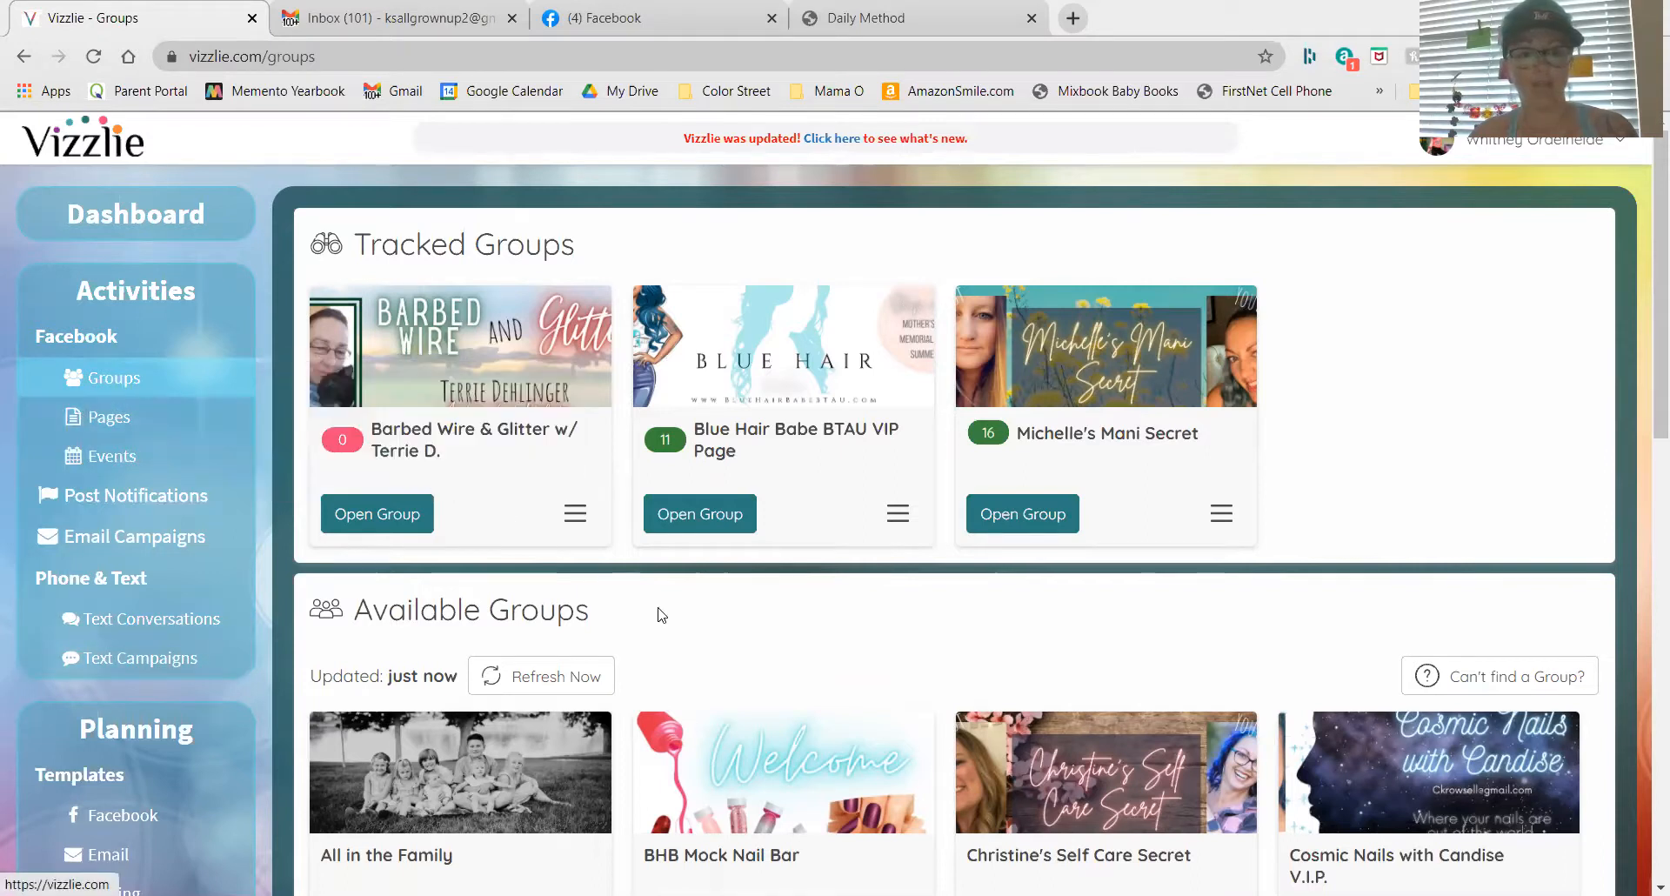
- Track the available group BHB Mock Nail Bar and open its overview from the tracked groups
scroll(695, 643, down, 1)
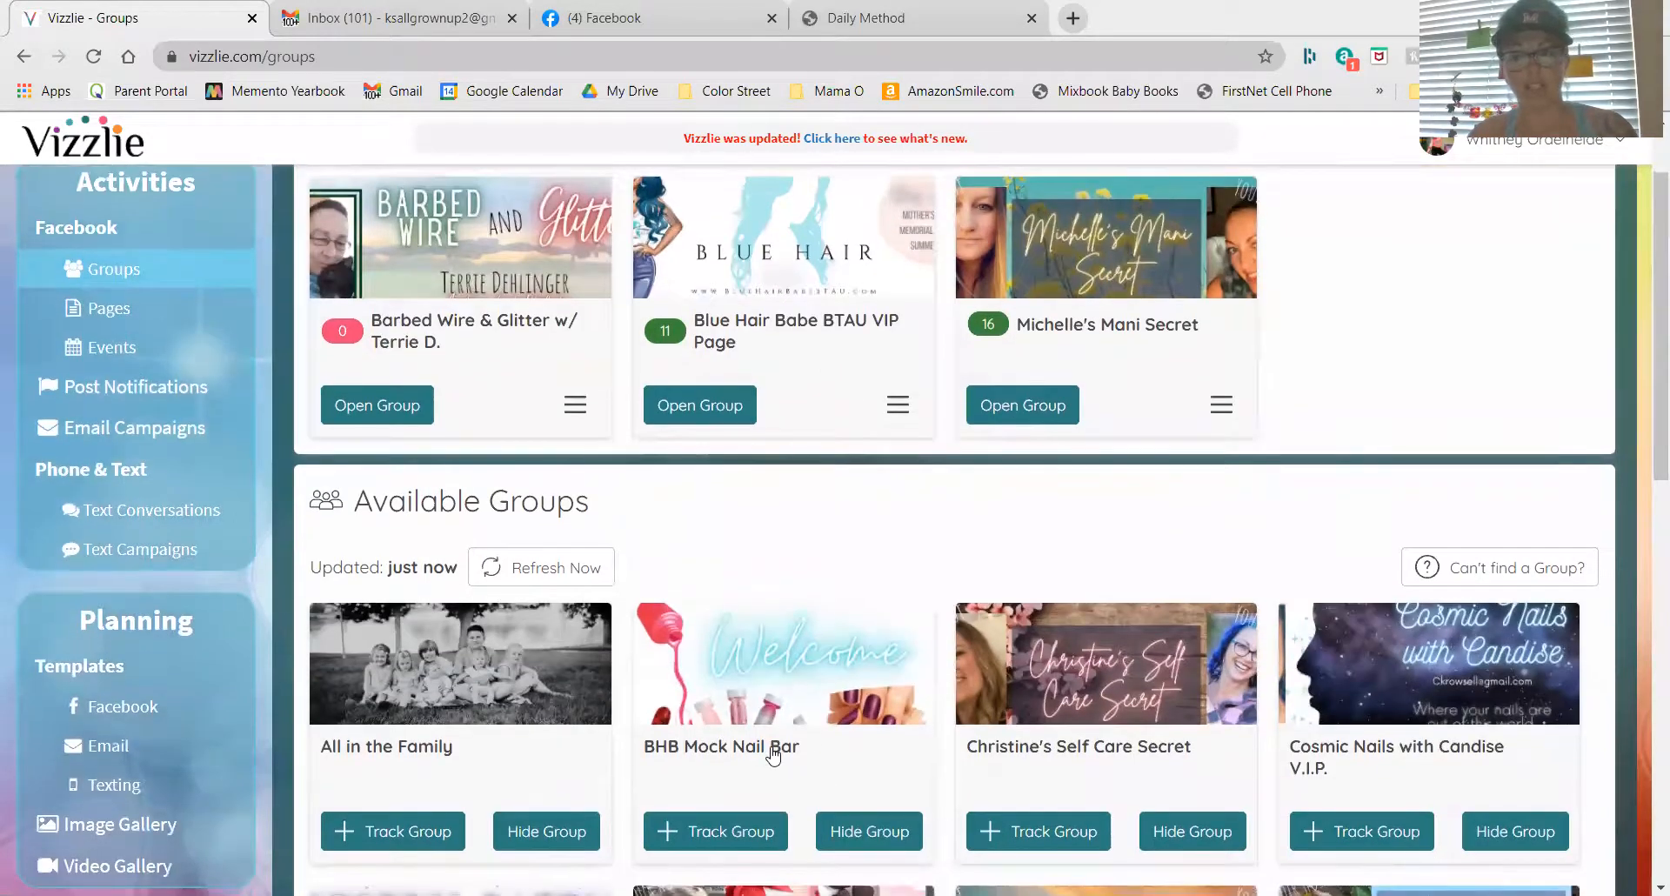
click(738, 835)
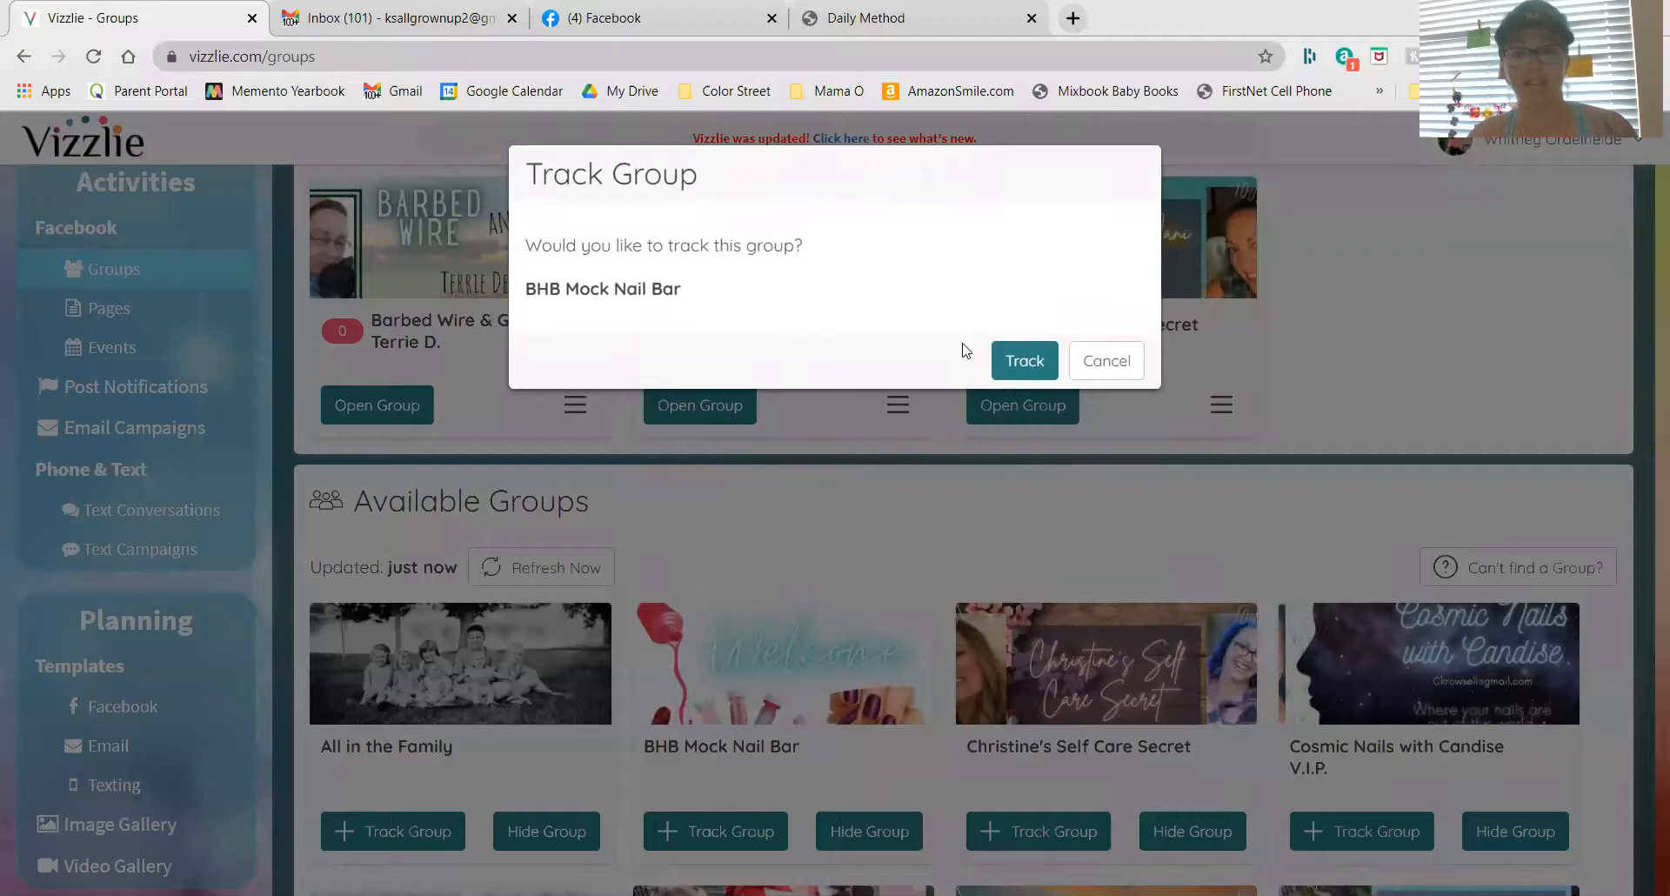
click(1019, 364)
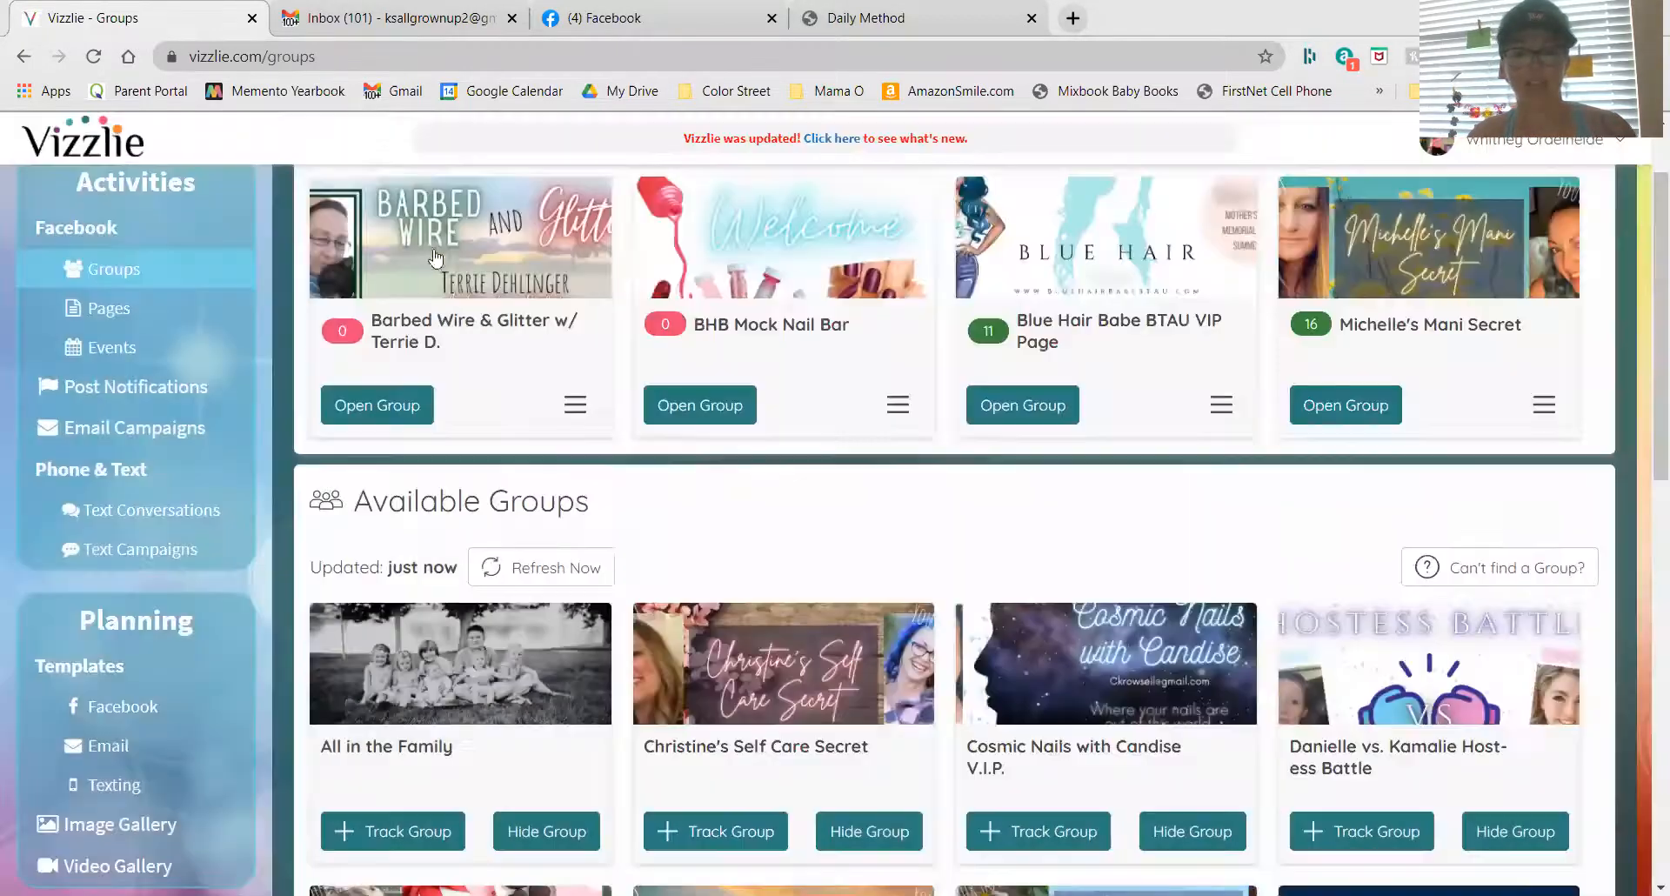
scroll(450, 261, up, 2)
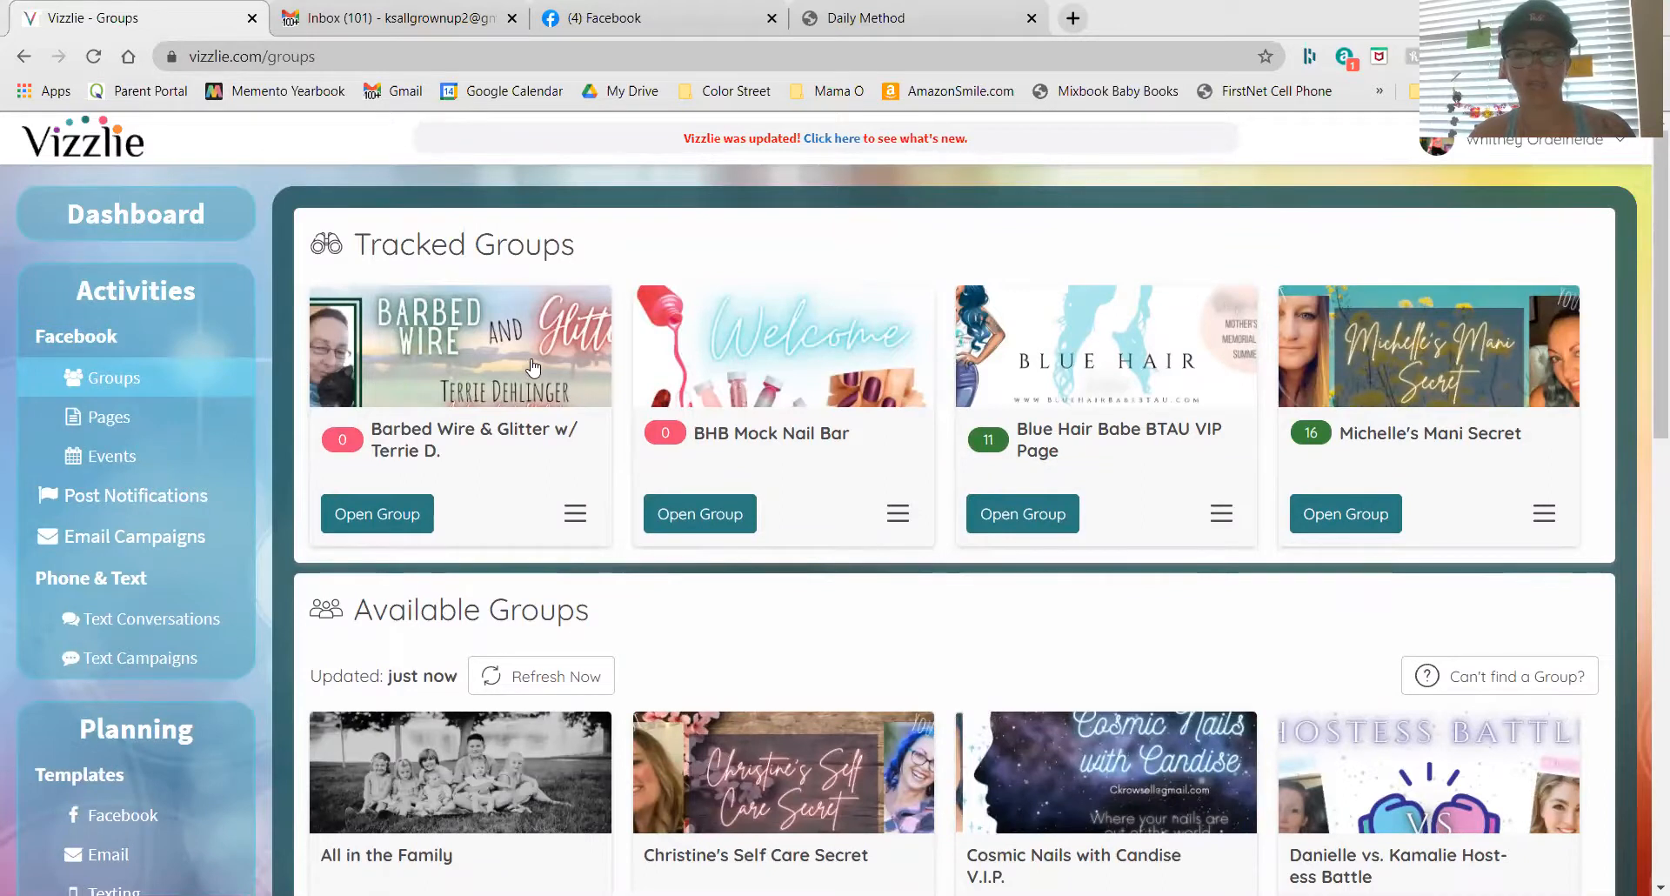
click(701, 515)
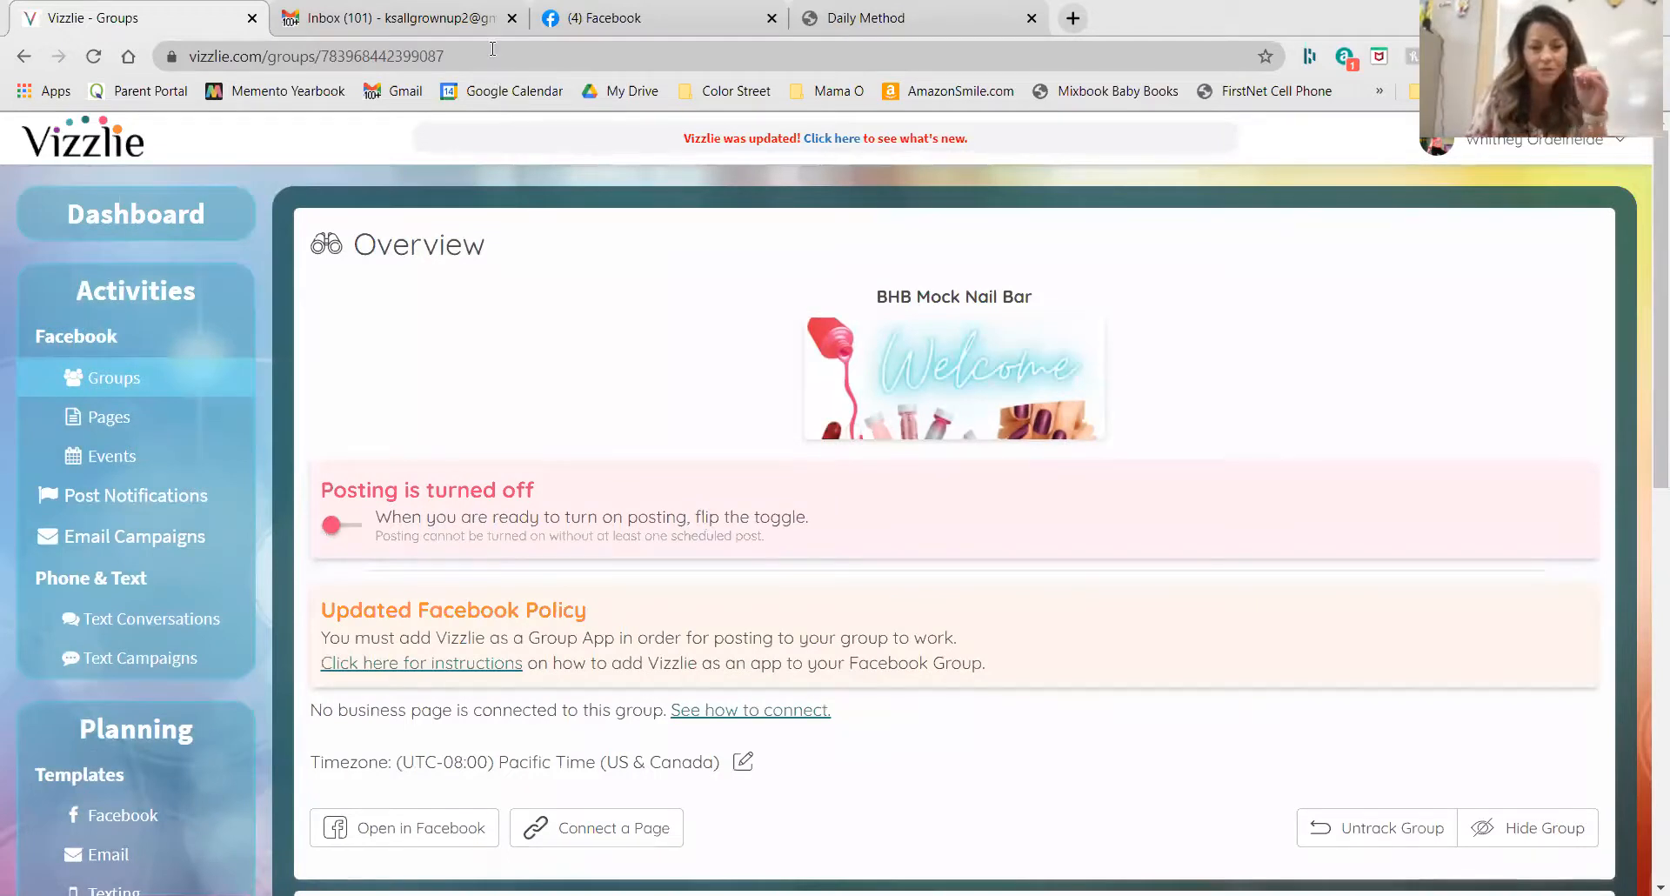
- Switch to Facebook, search the groups for "bhb mock nail bar" and open the BHB Mock Nail Bar group
click(600, 18)
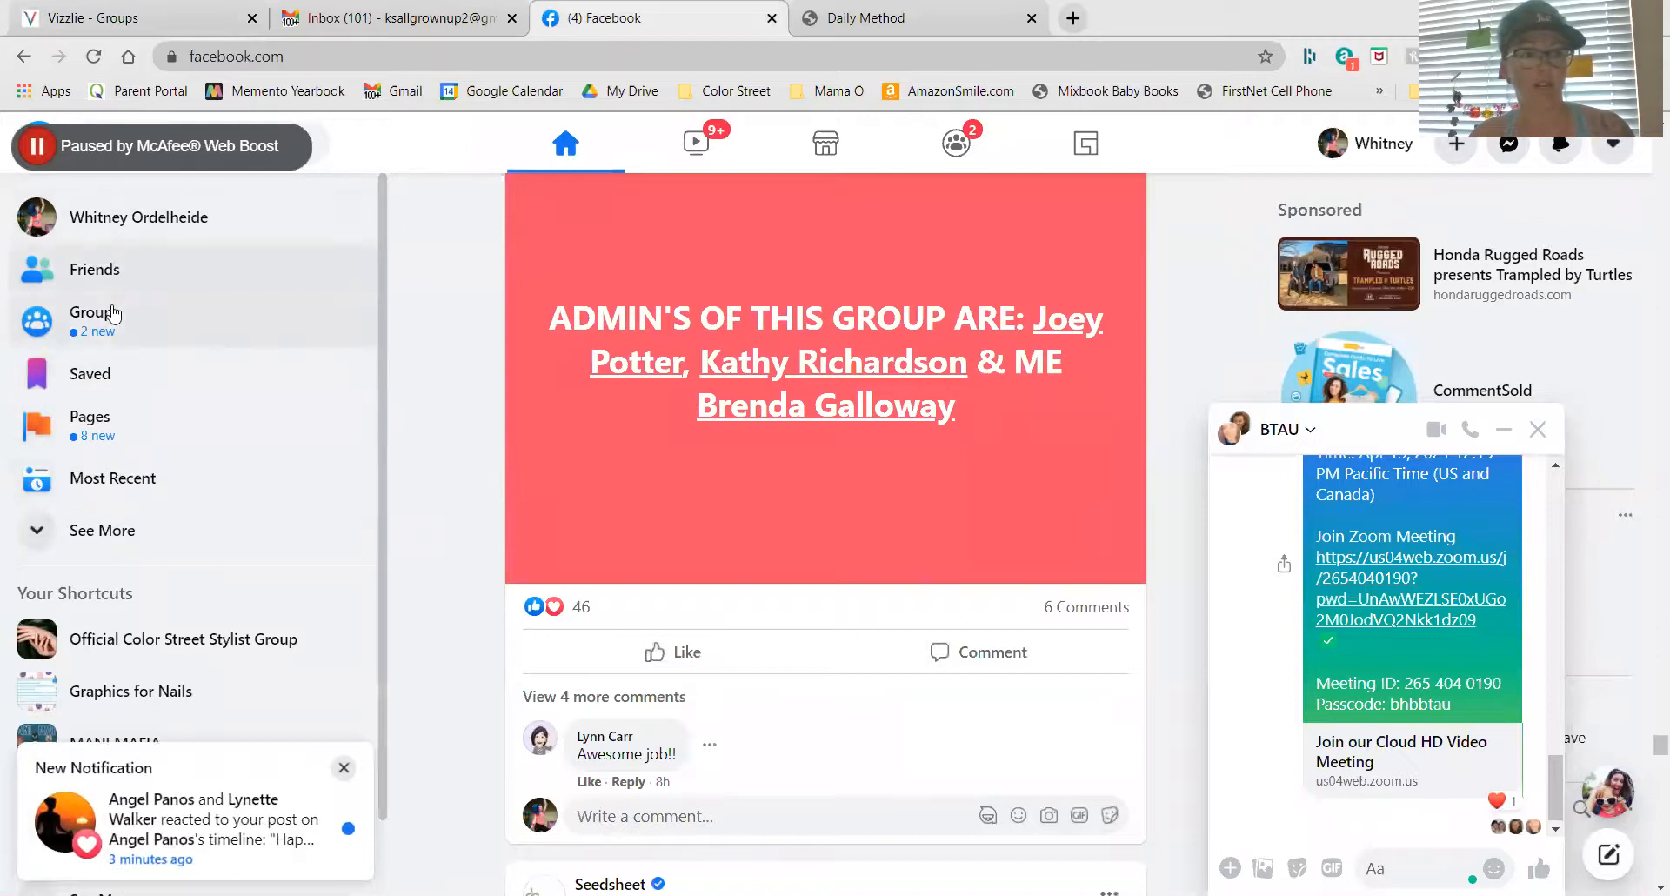
click(109, 333)
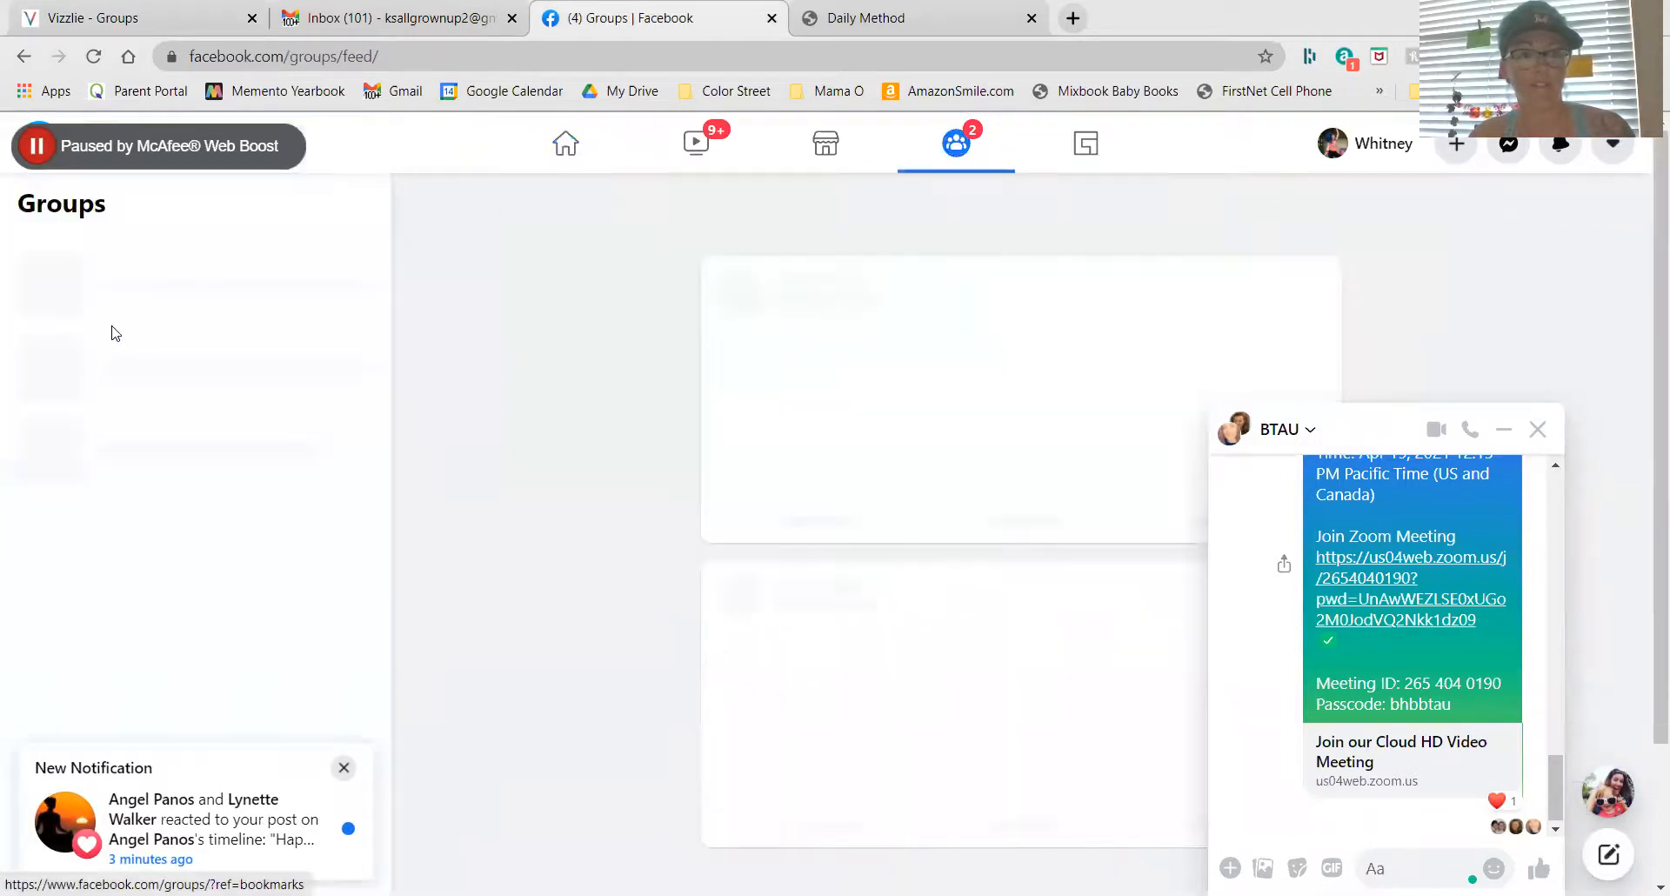
click(344, 767)
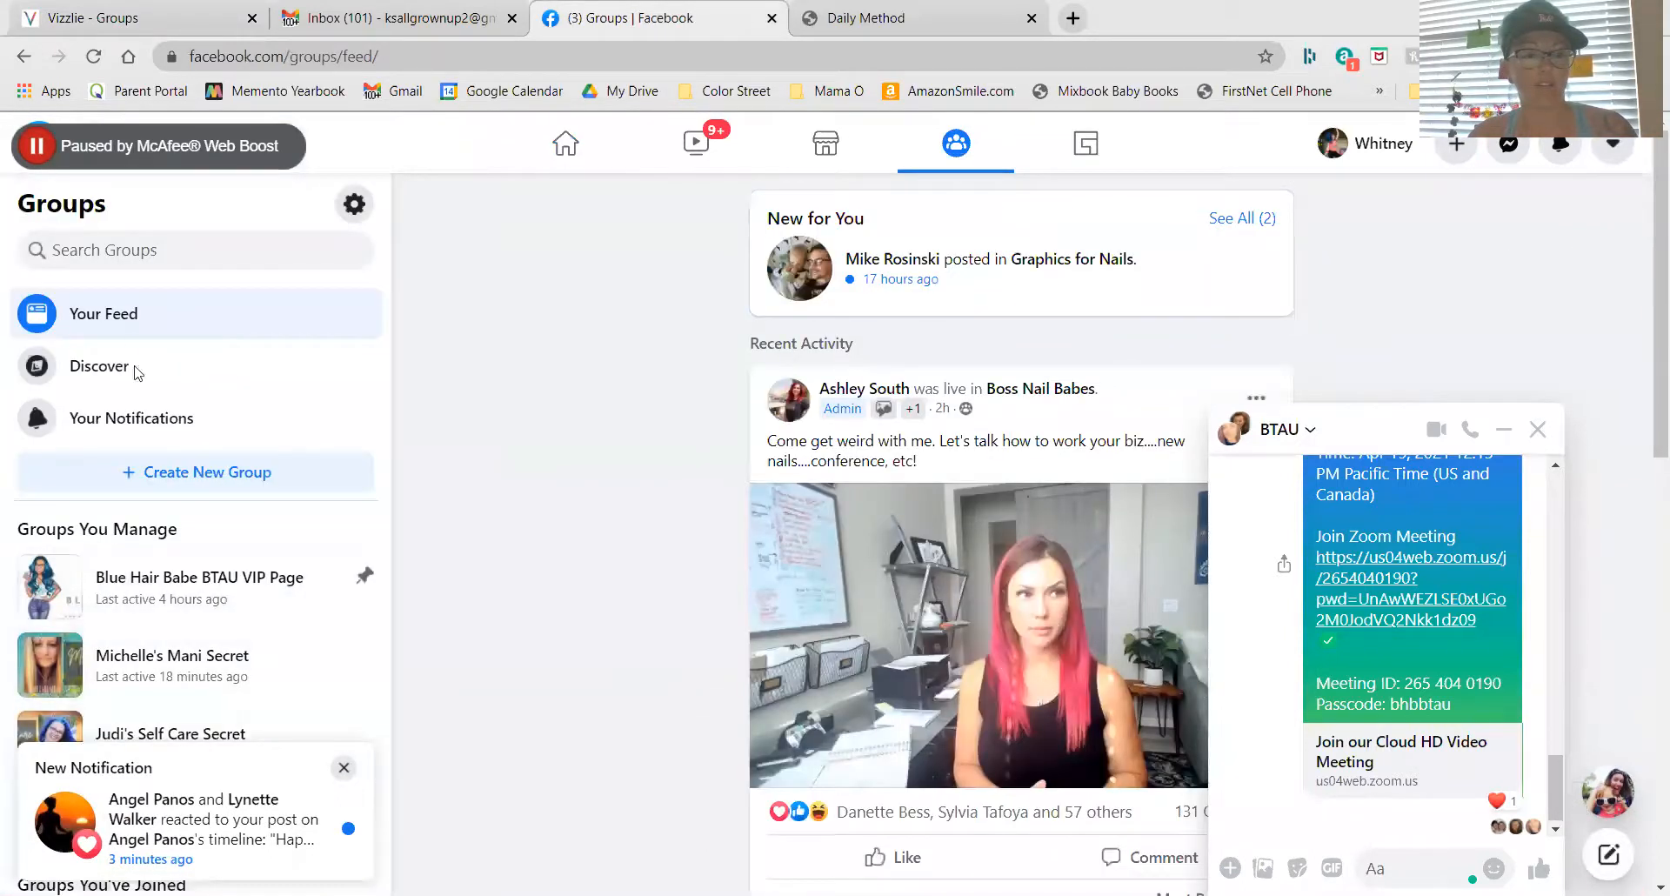
click(106, 251)
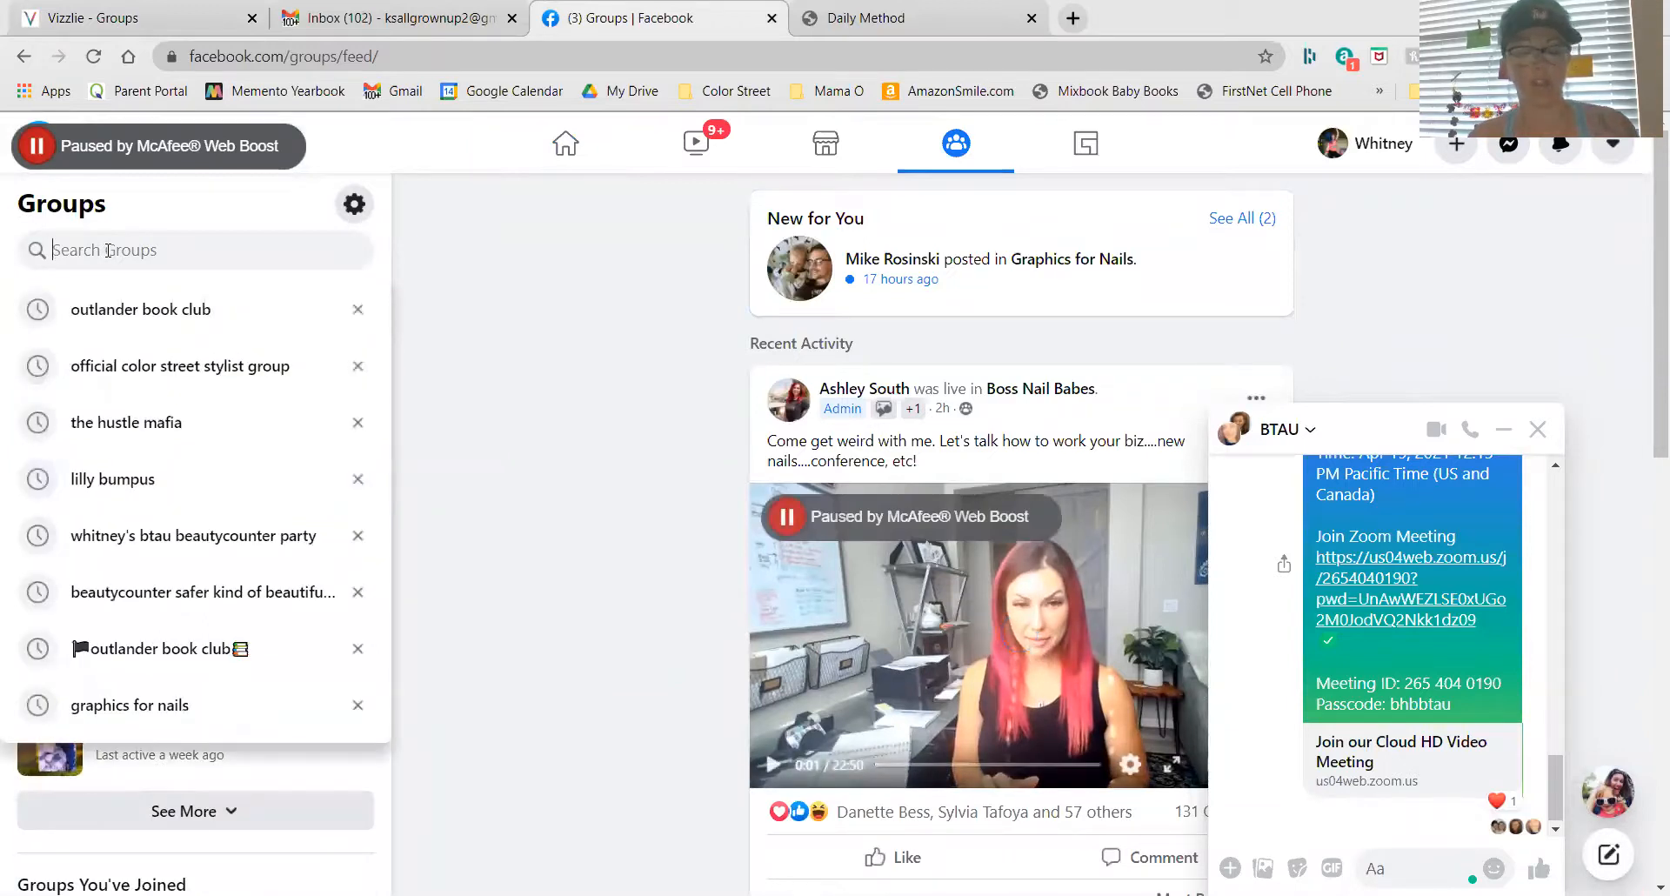
text(bhb)
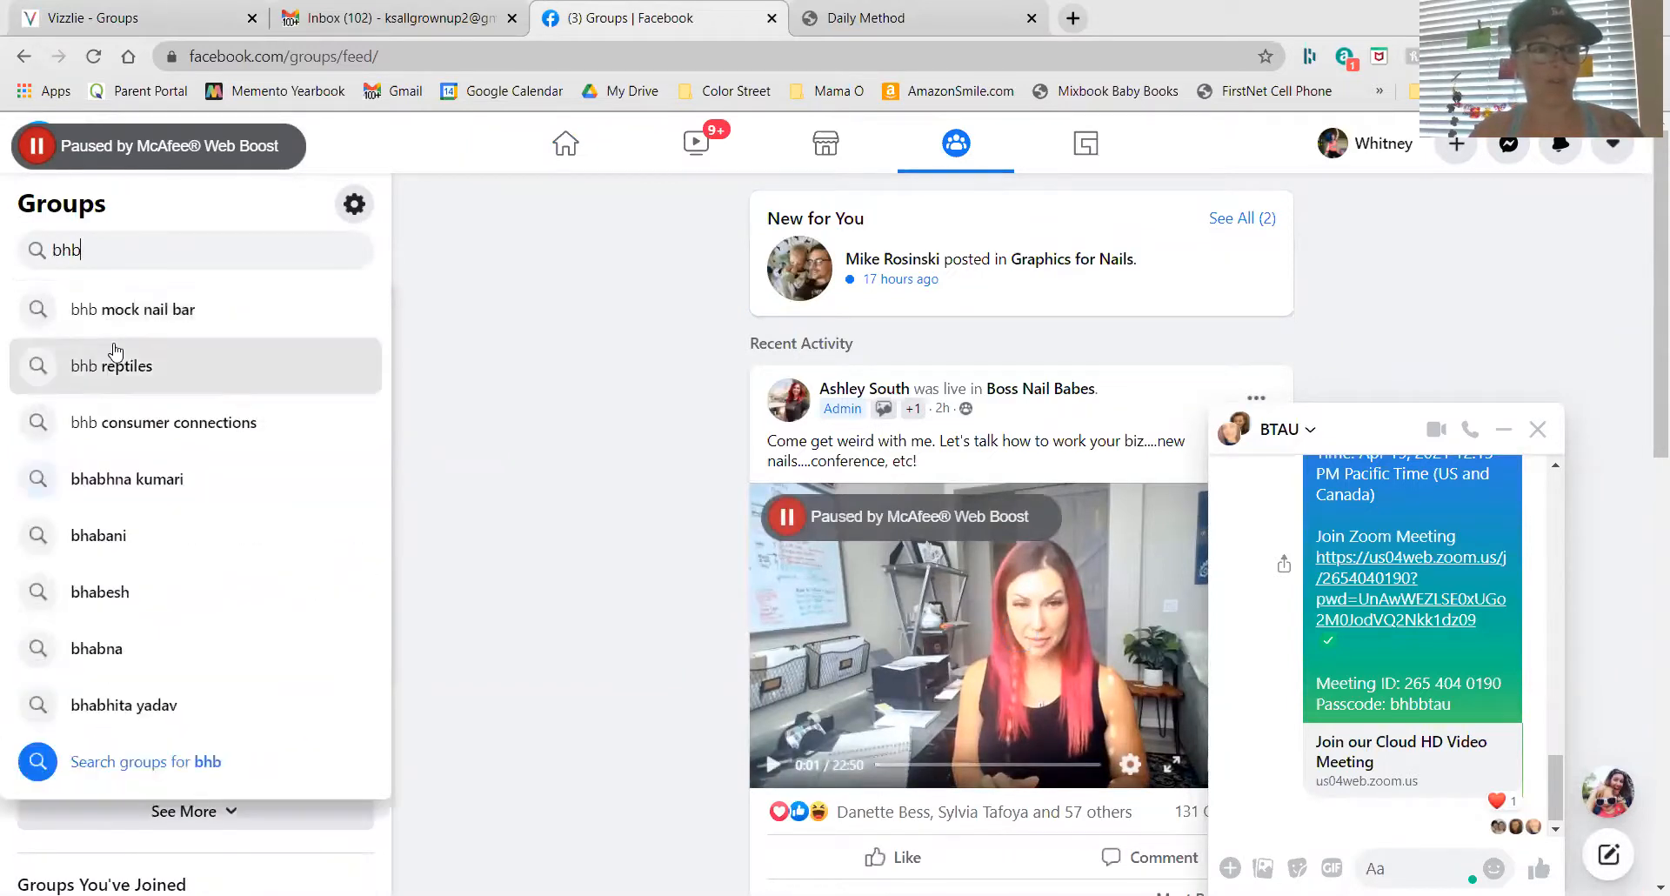
click(113, 310)
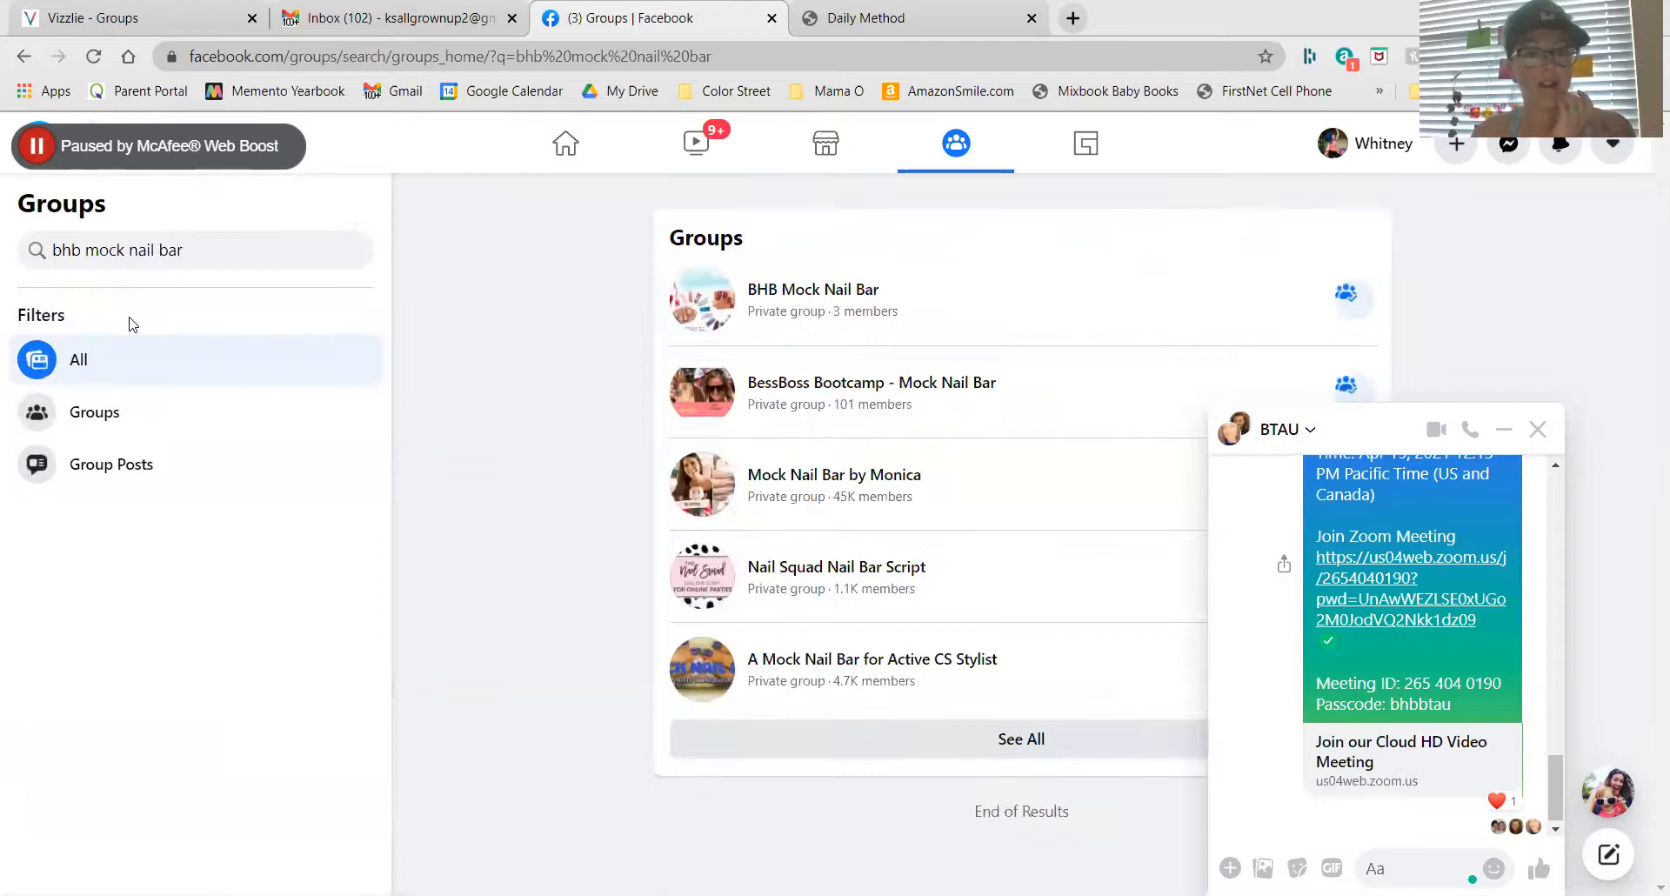
click(833, 289)
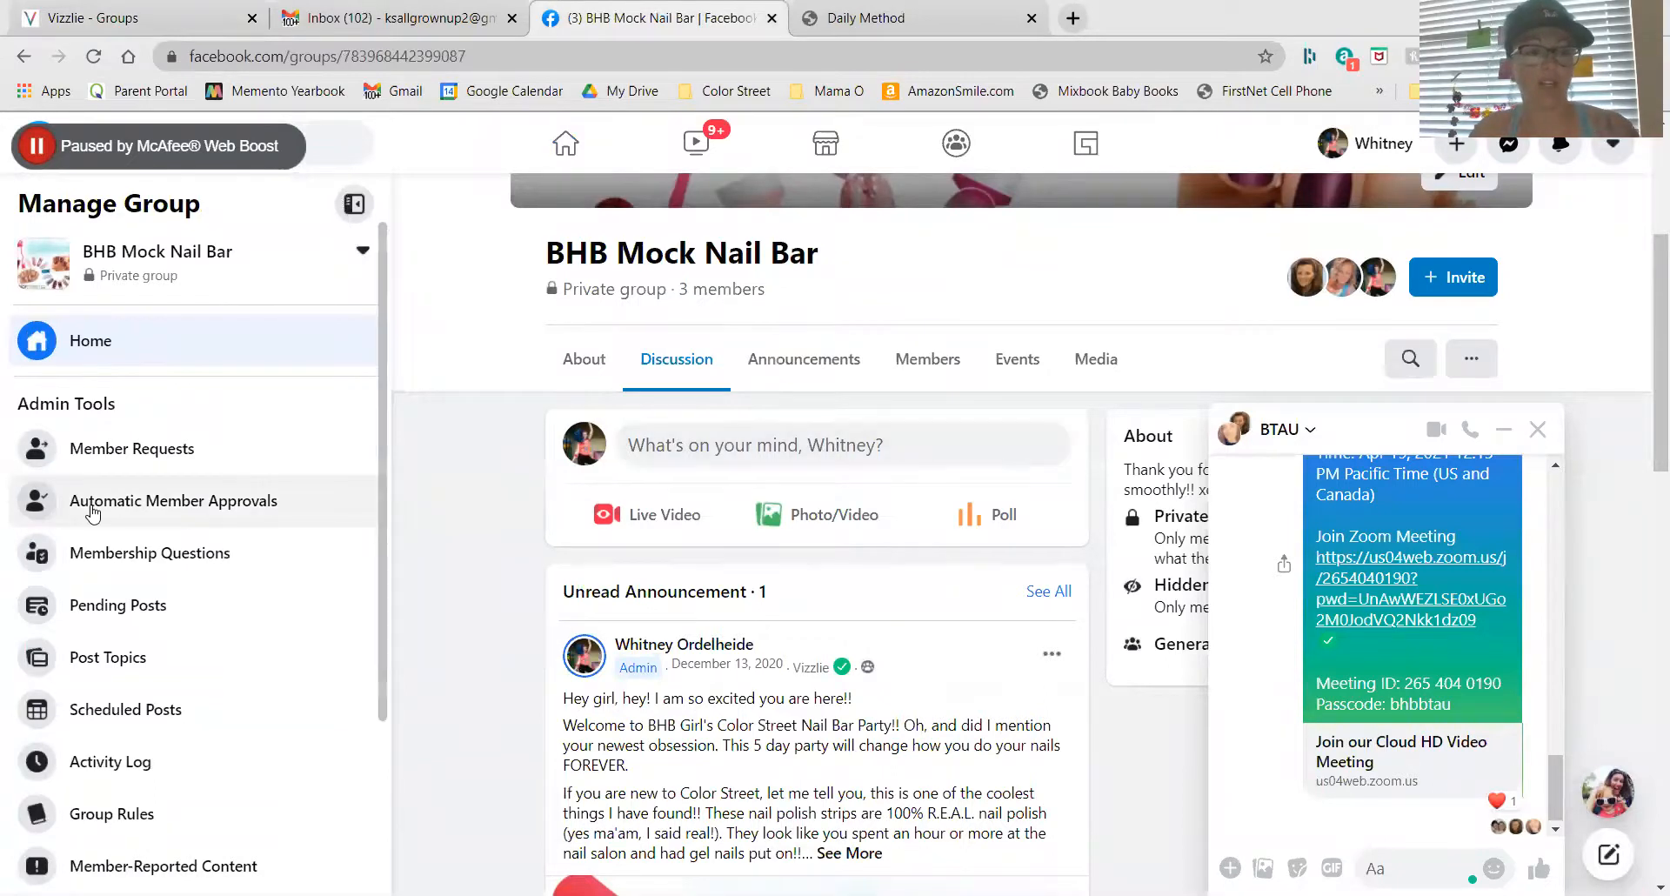
- Go to the group's settings, close the chat window and open the Apps entry under the advanced settings
scroll(92, 511, down, 3)
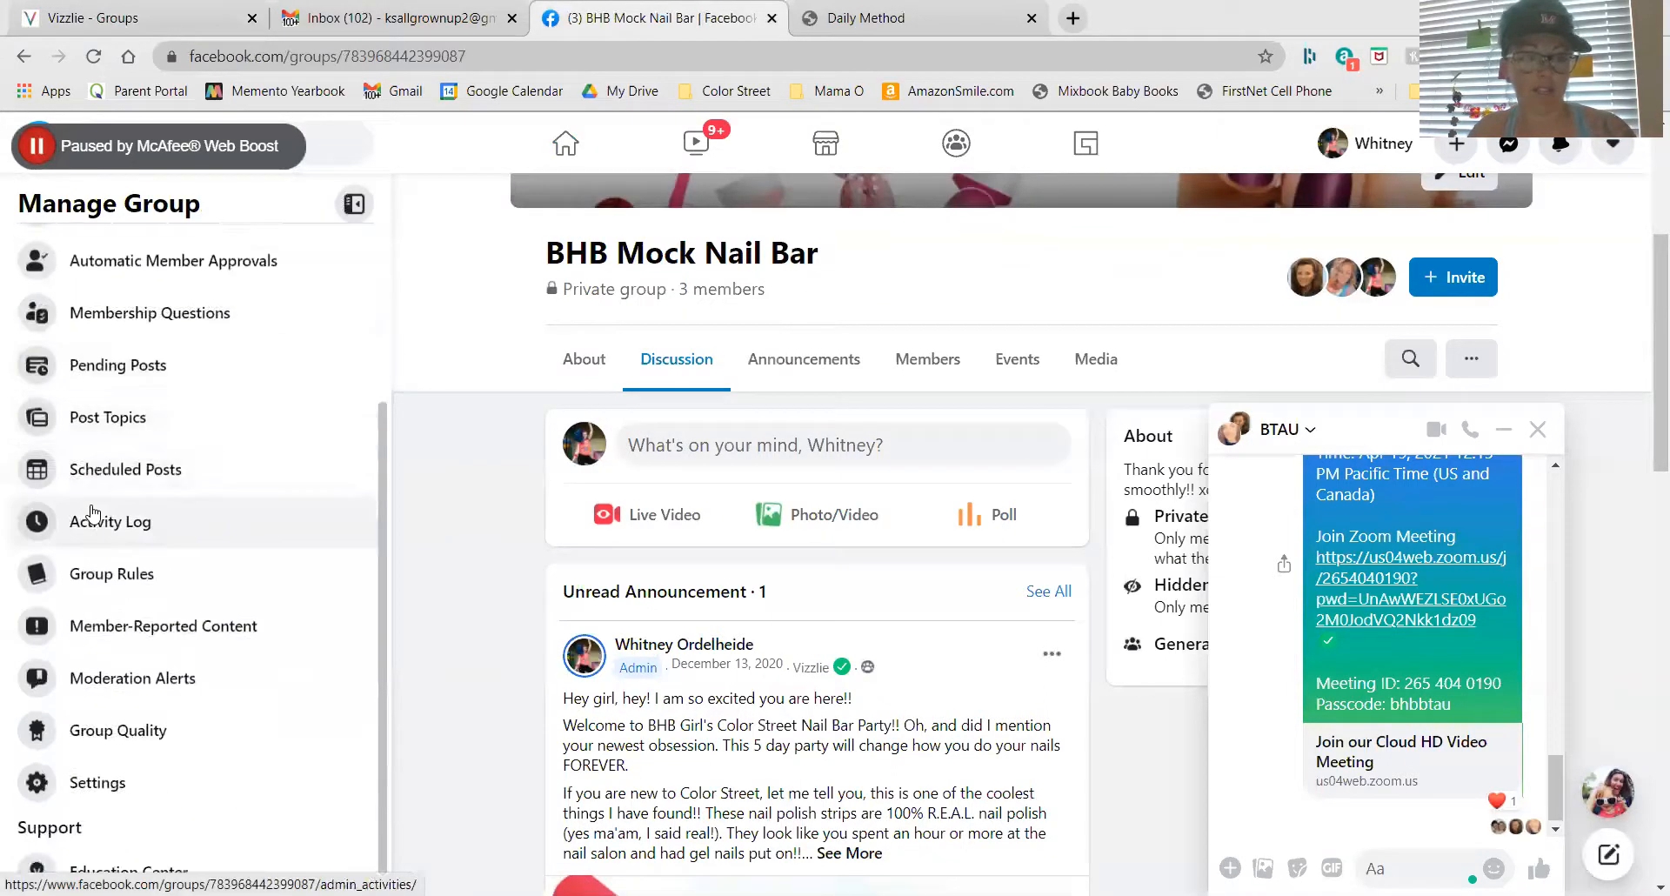
click(116, 796)
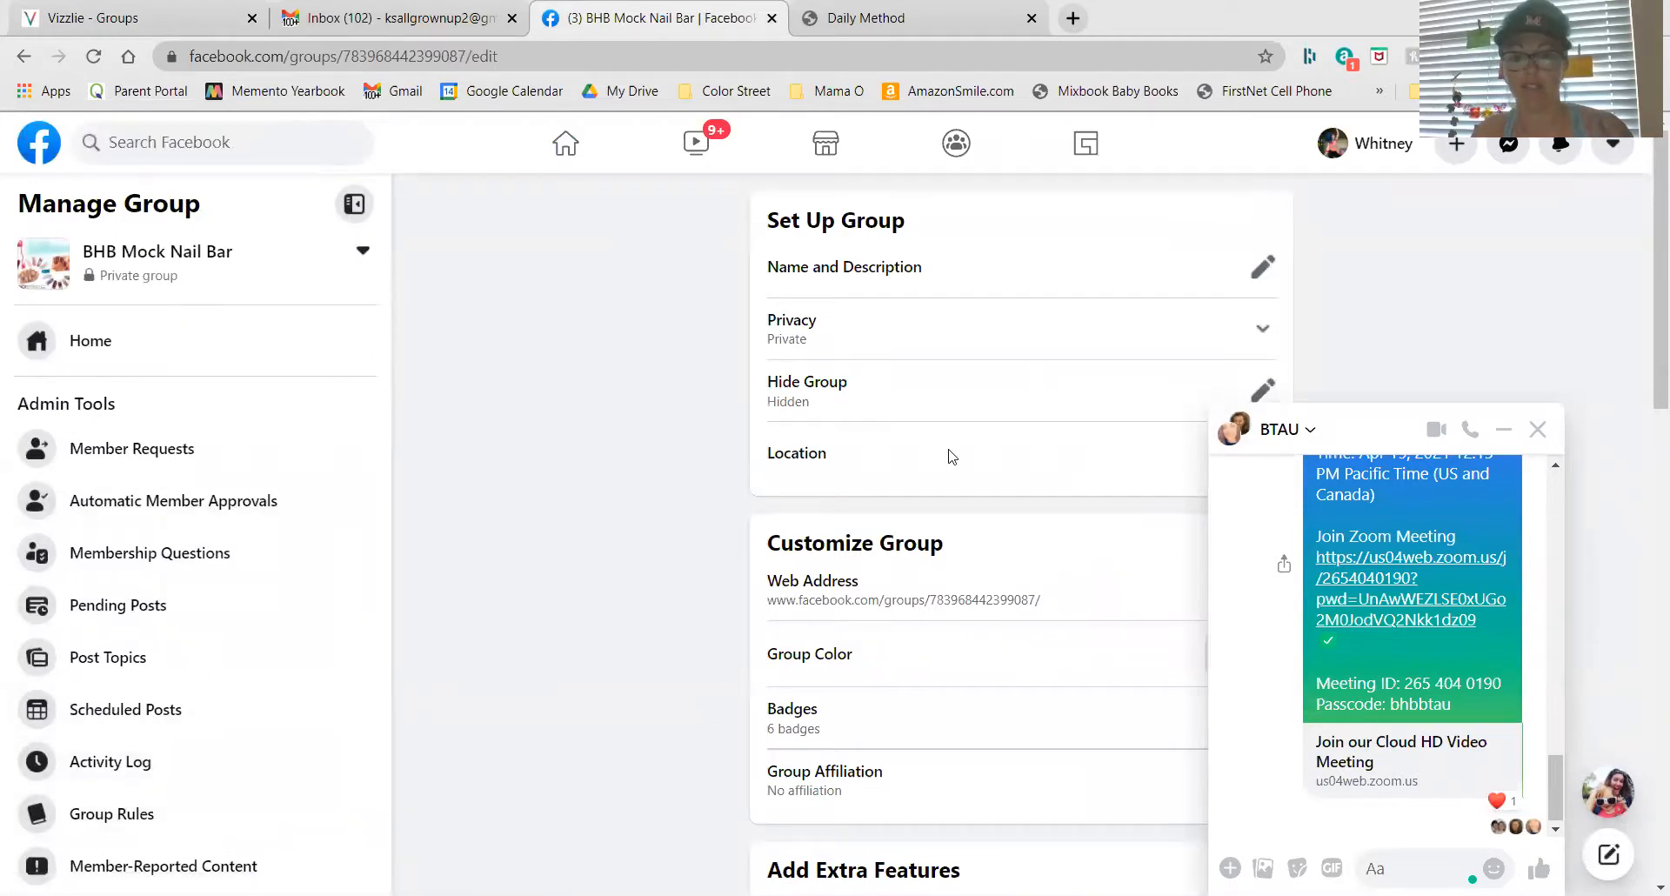
click(1538, 429)
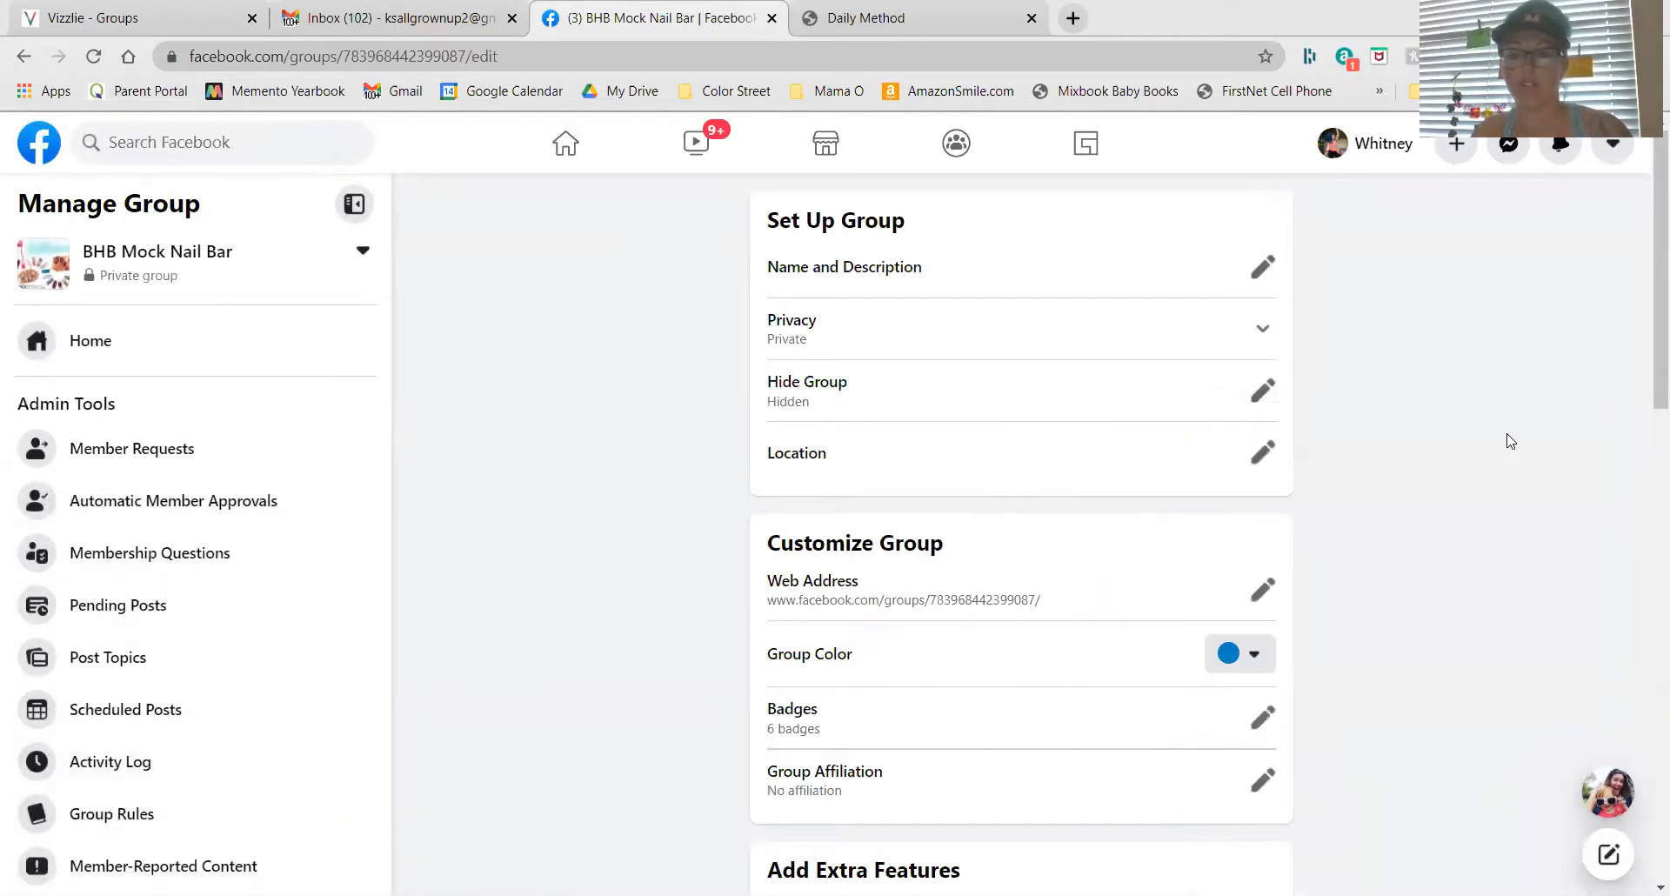
scroll(1509, 440, down, 10)
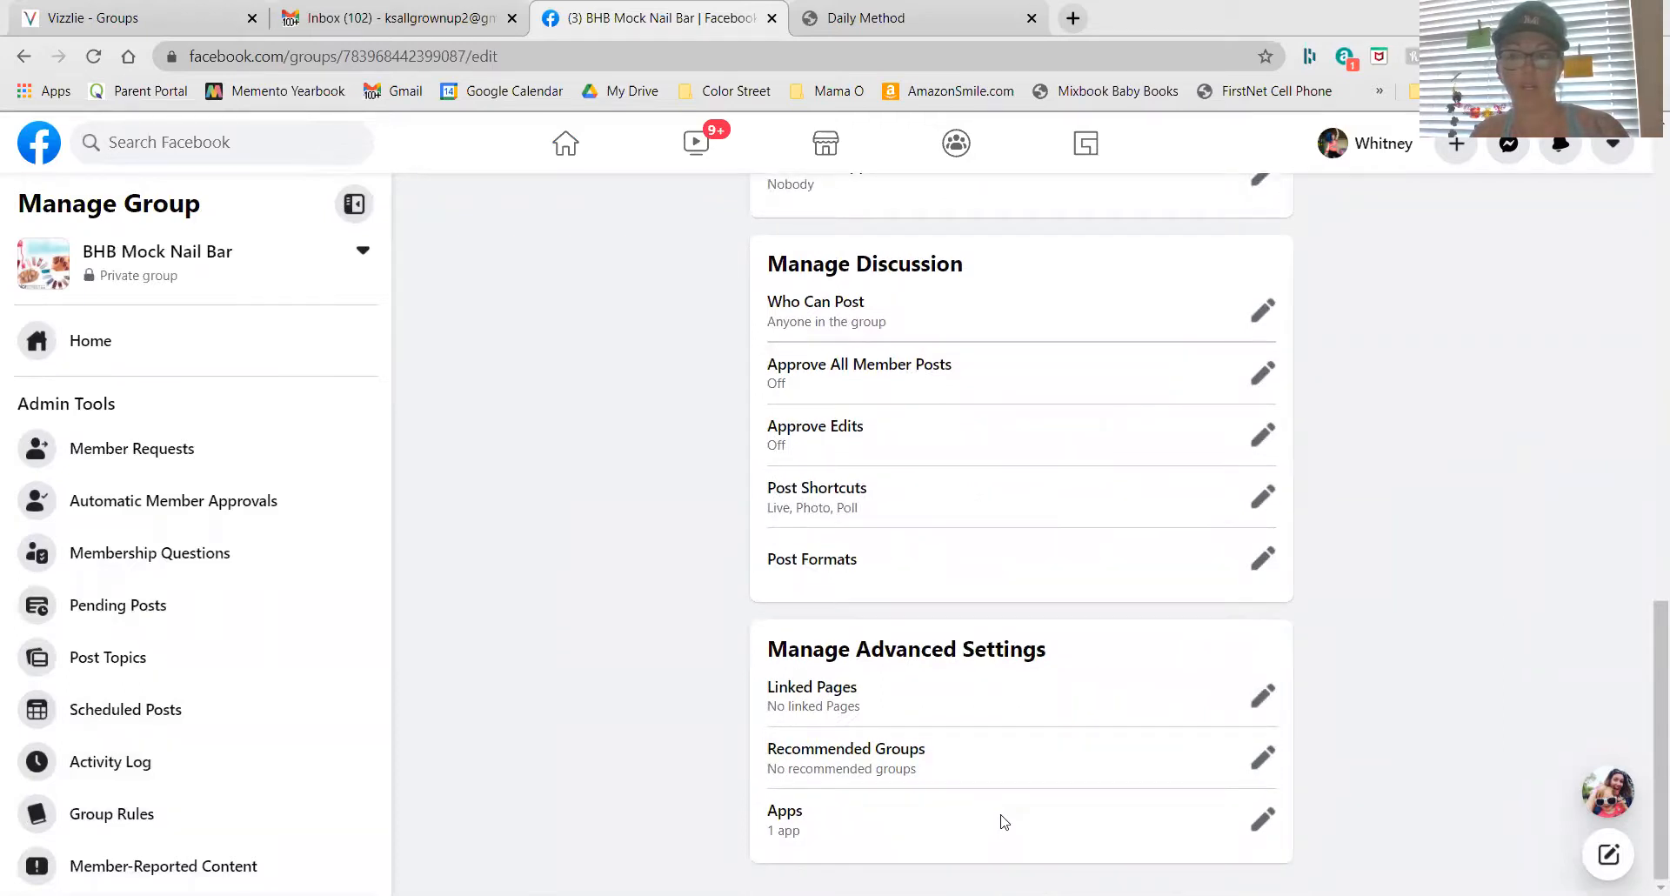
click(1257, 822)
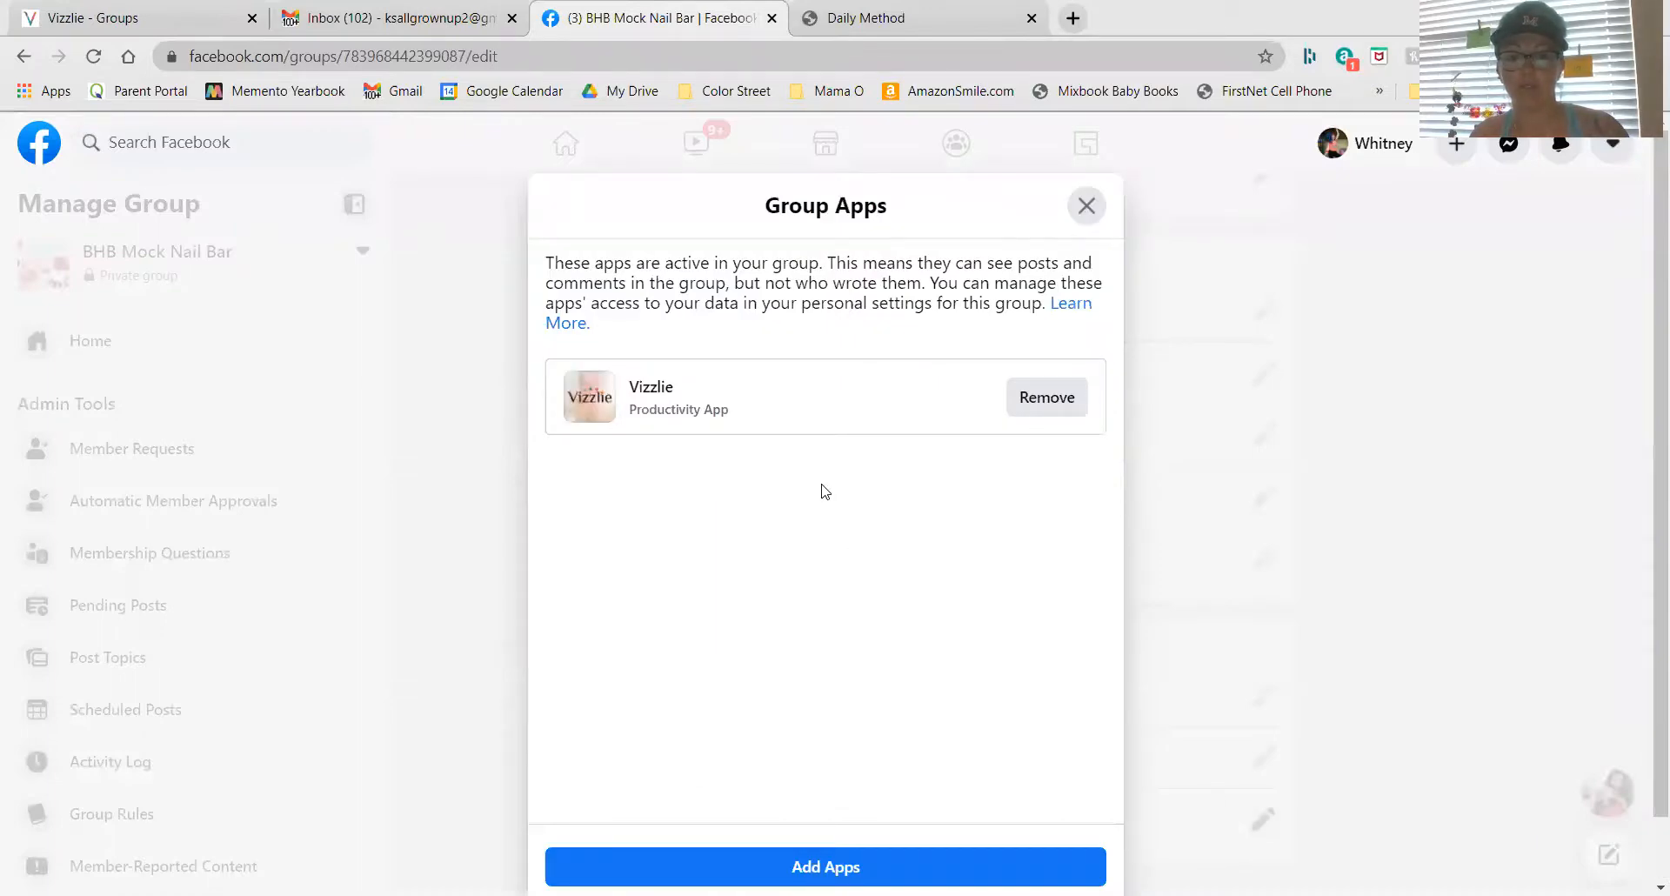
- Search the group app store for "canv" and add the Canva app to the group
click(815, 857)
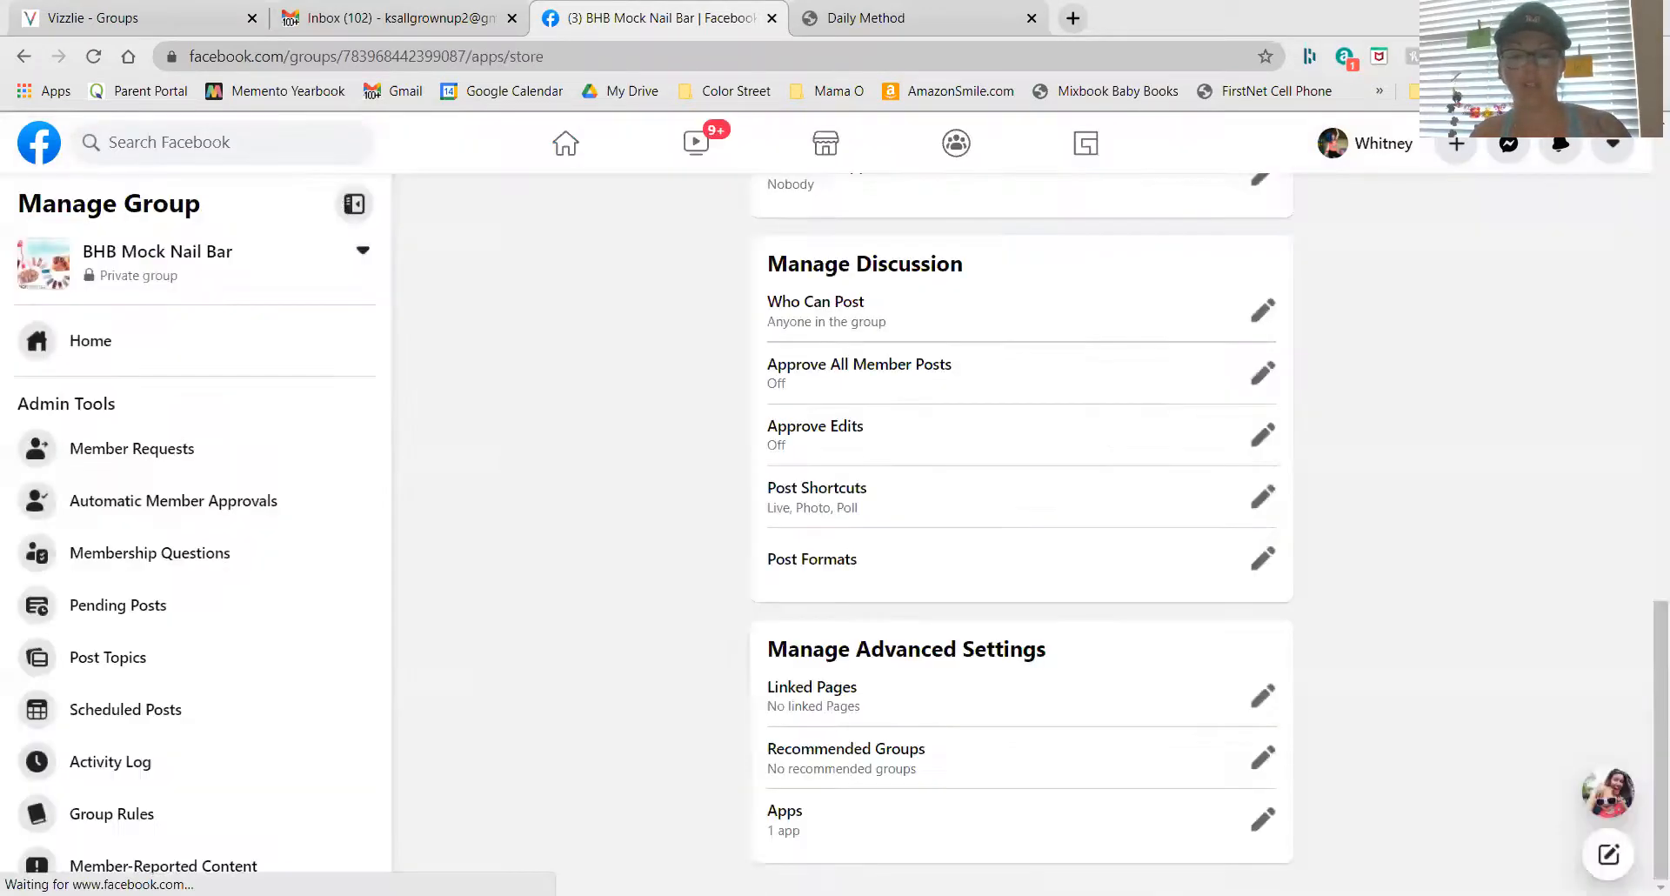
click(115, 334)
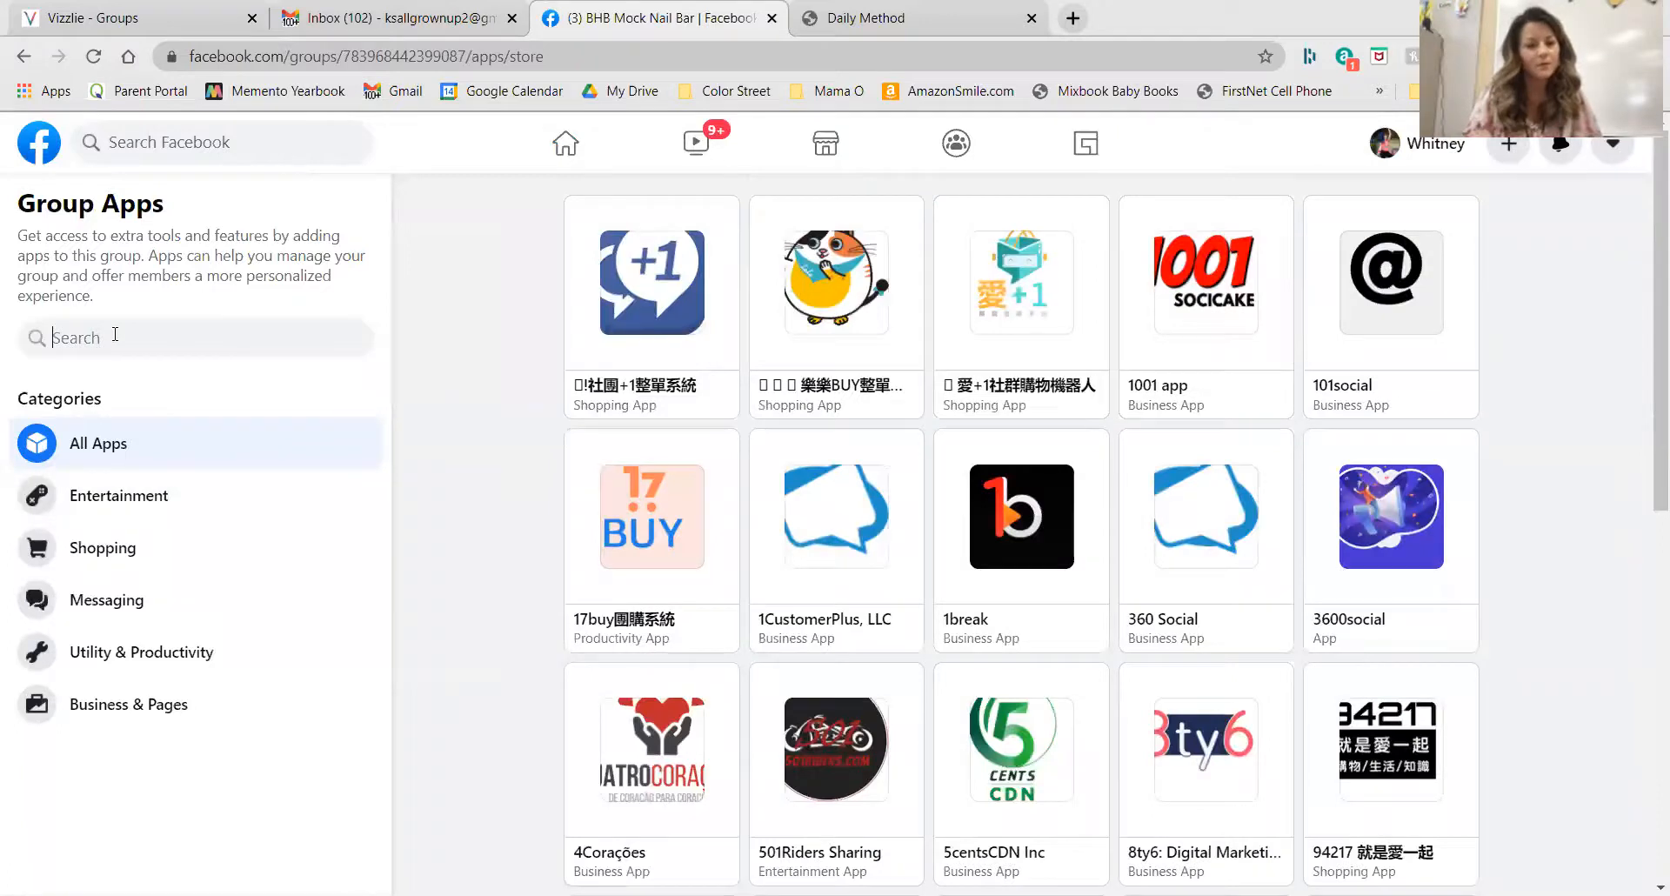
text(canv)
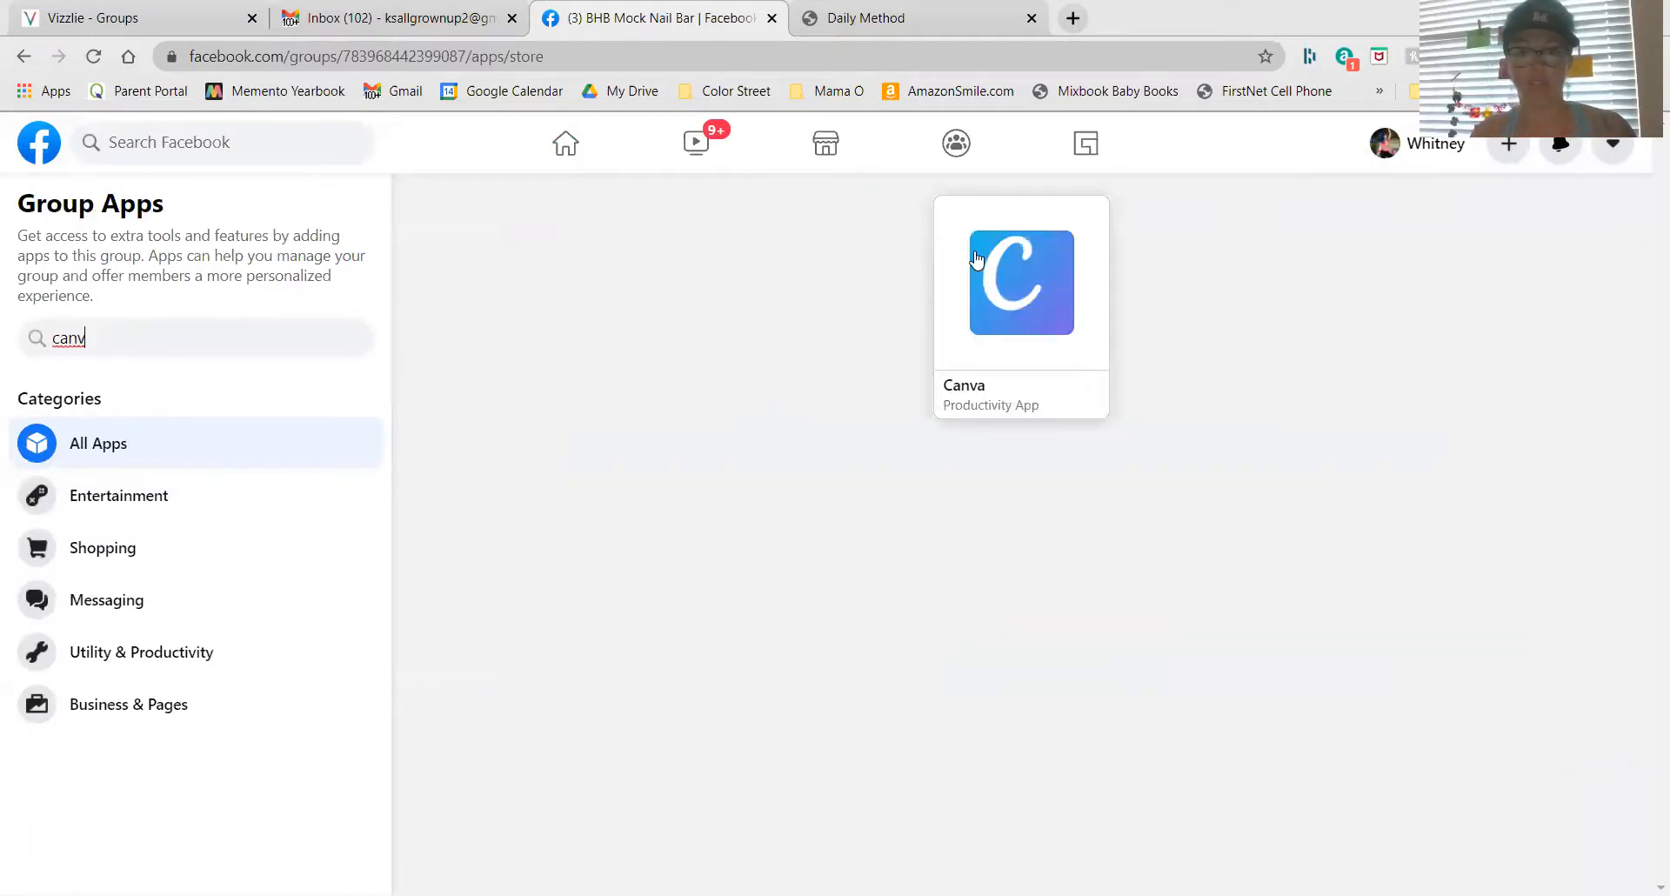
click(1007, 276)
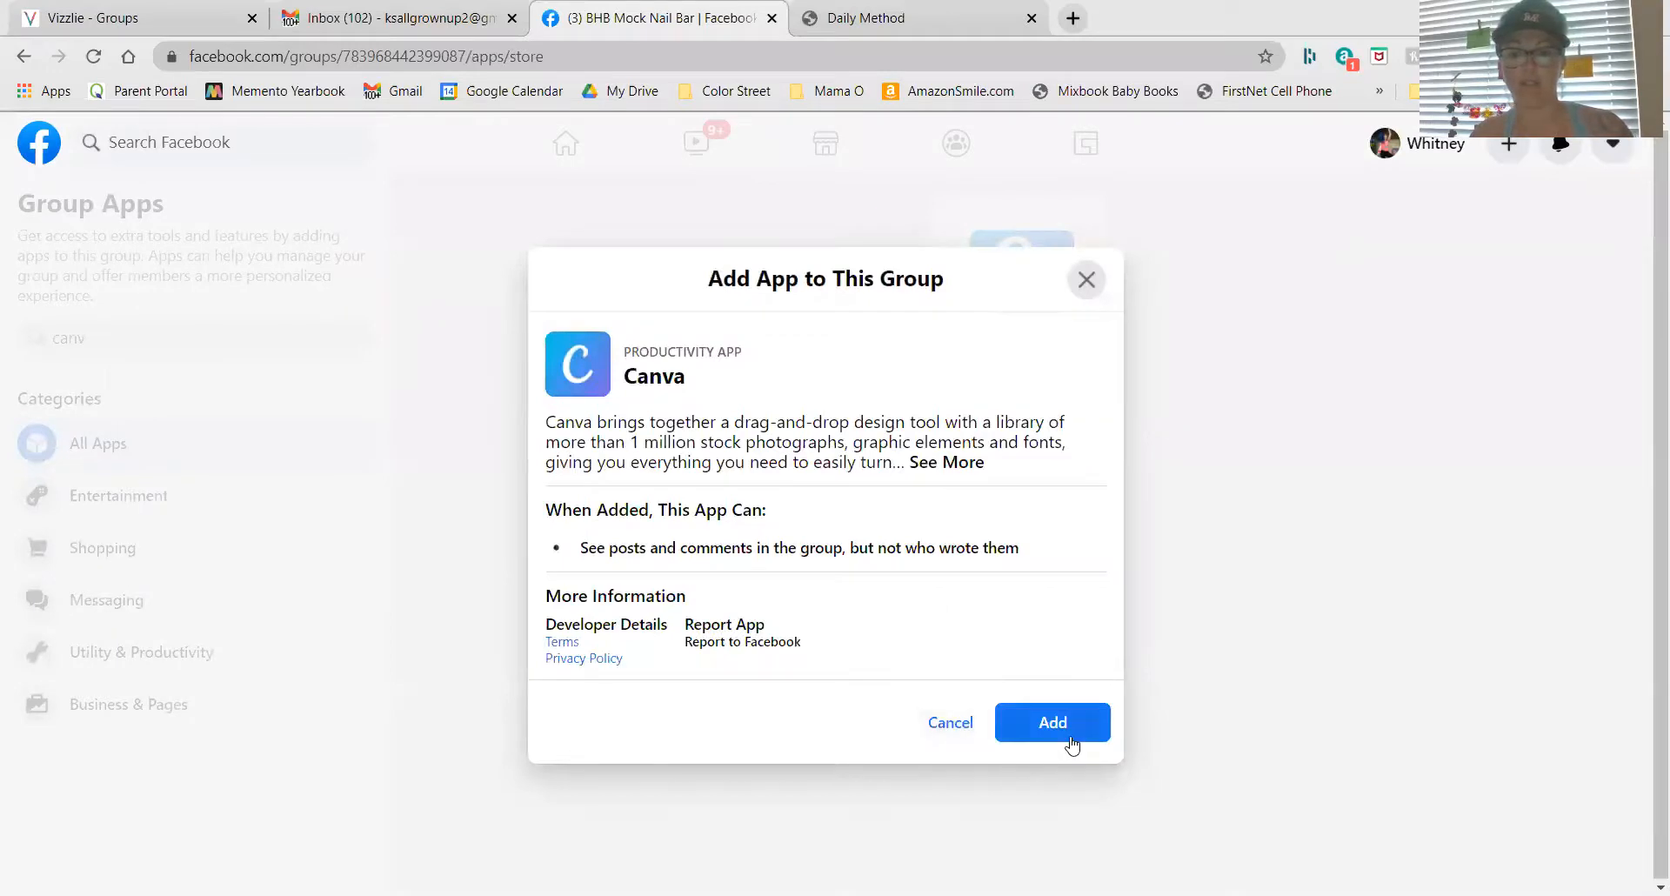
click(1072, 743)
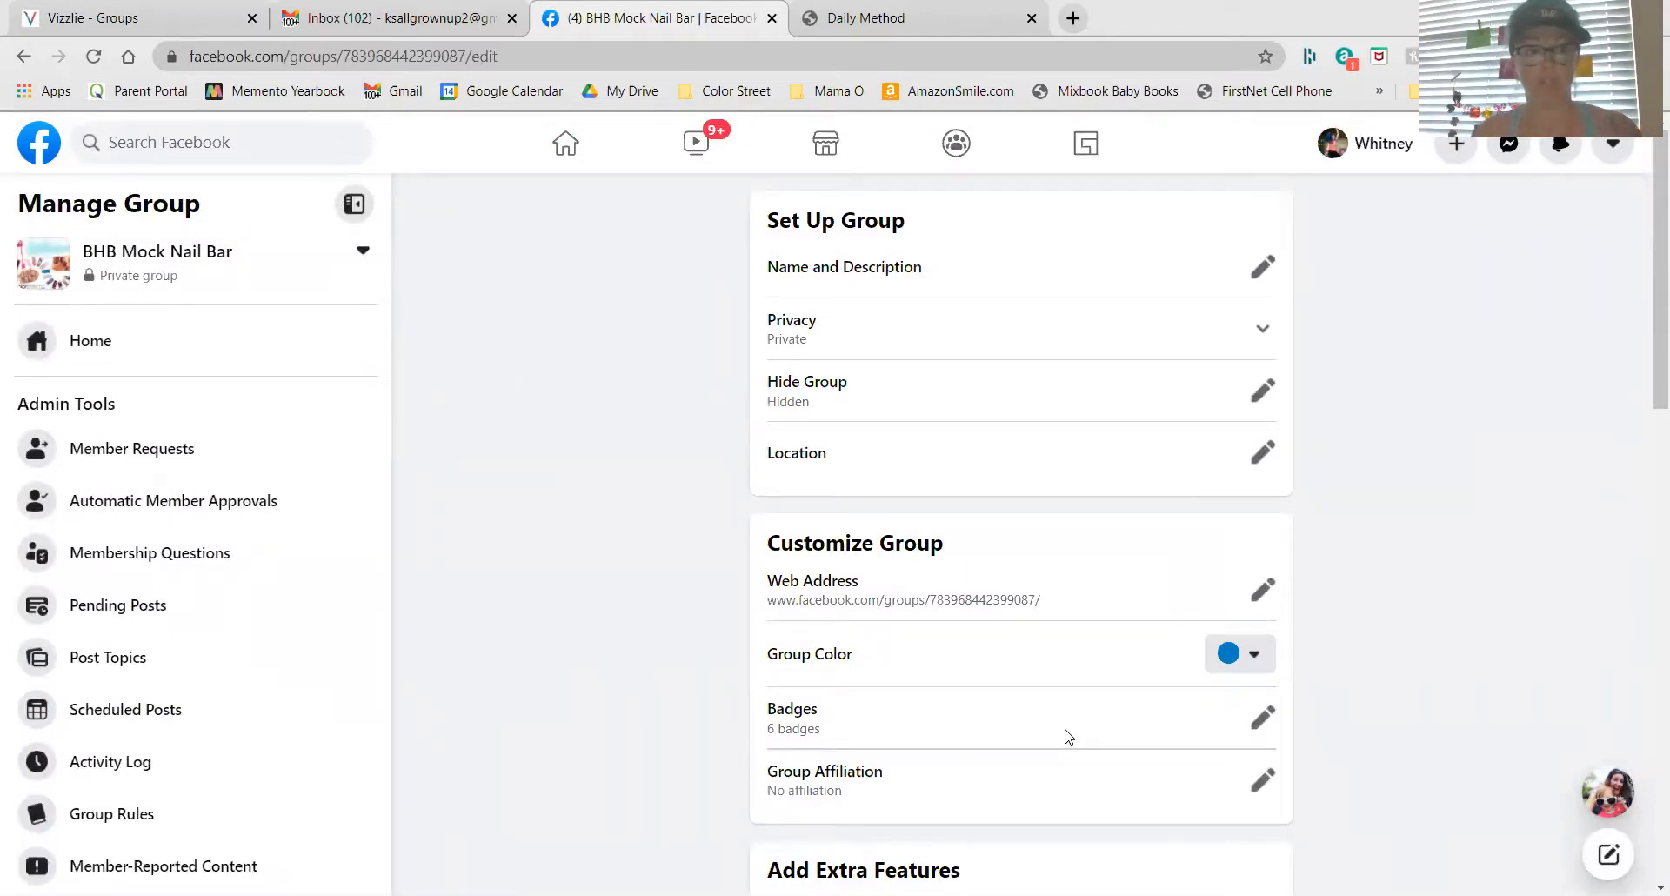
- Return to Vizzlie and select FB Nail Bar Template as the template to import into the group's scheduled posts
click(80, 24)
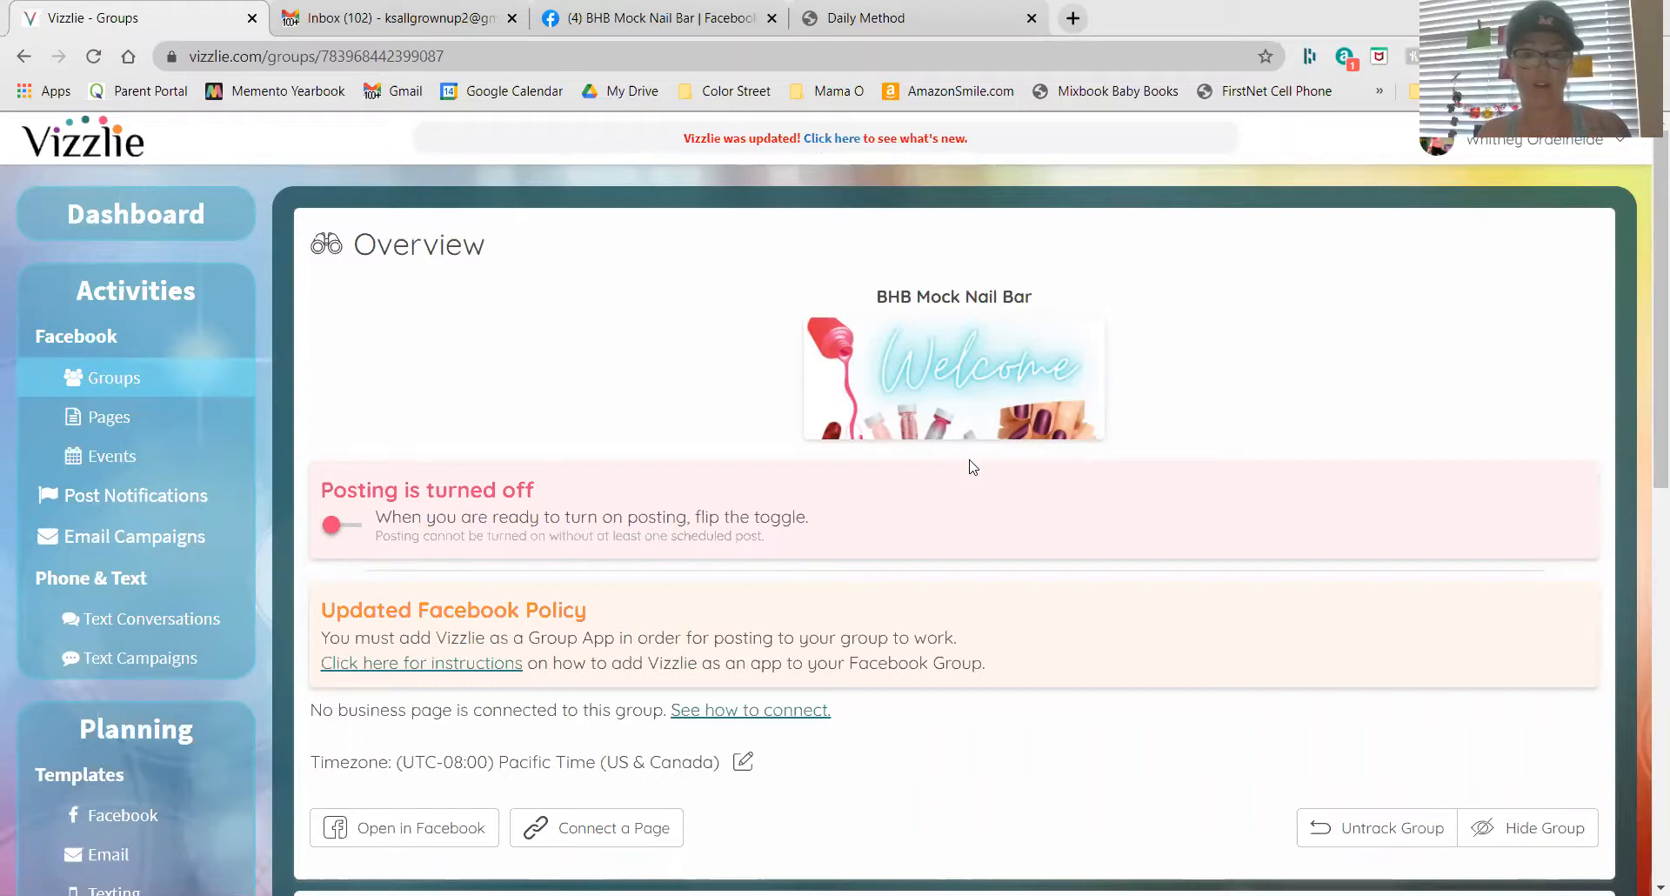
scroll(973, 467, down, 2)
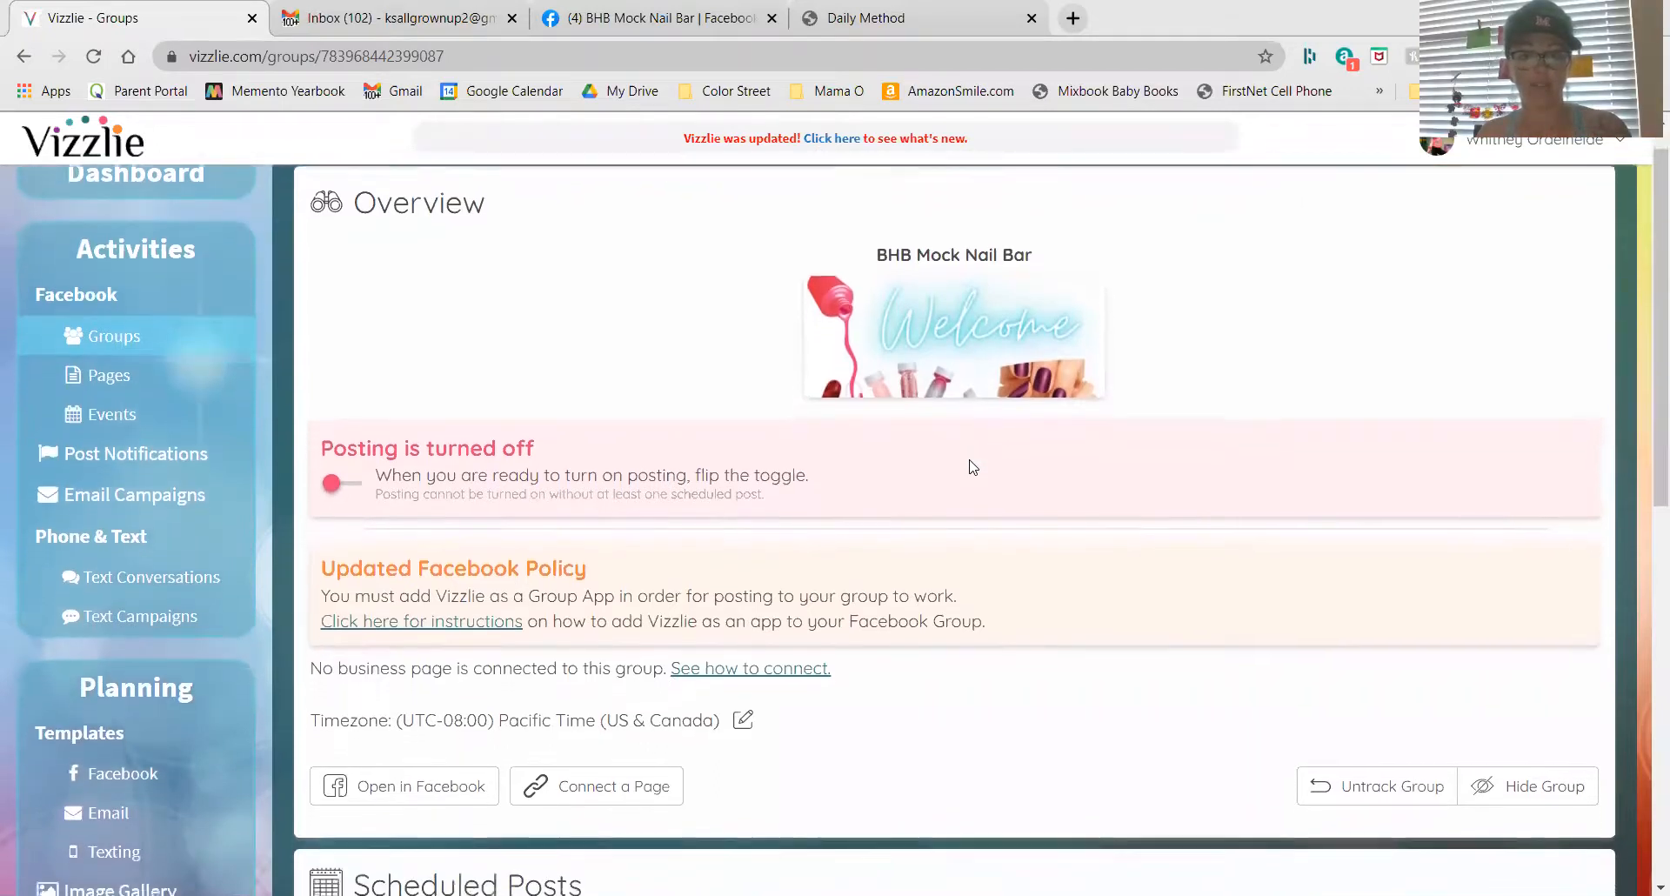
scroll(968, 465, down, 3)
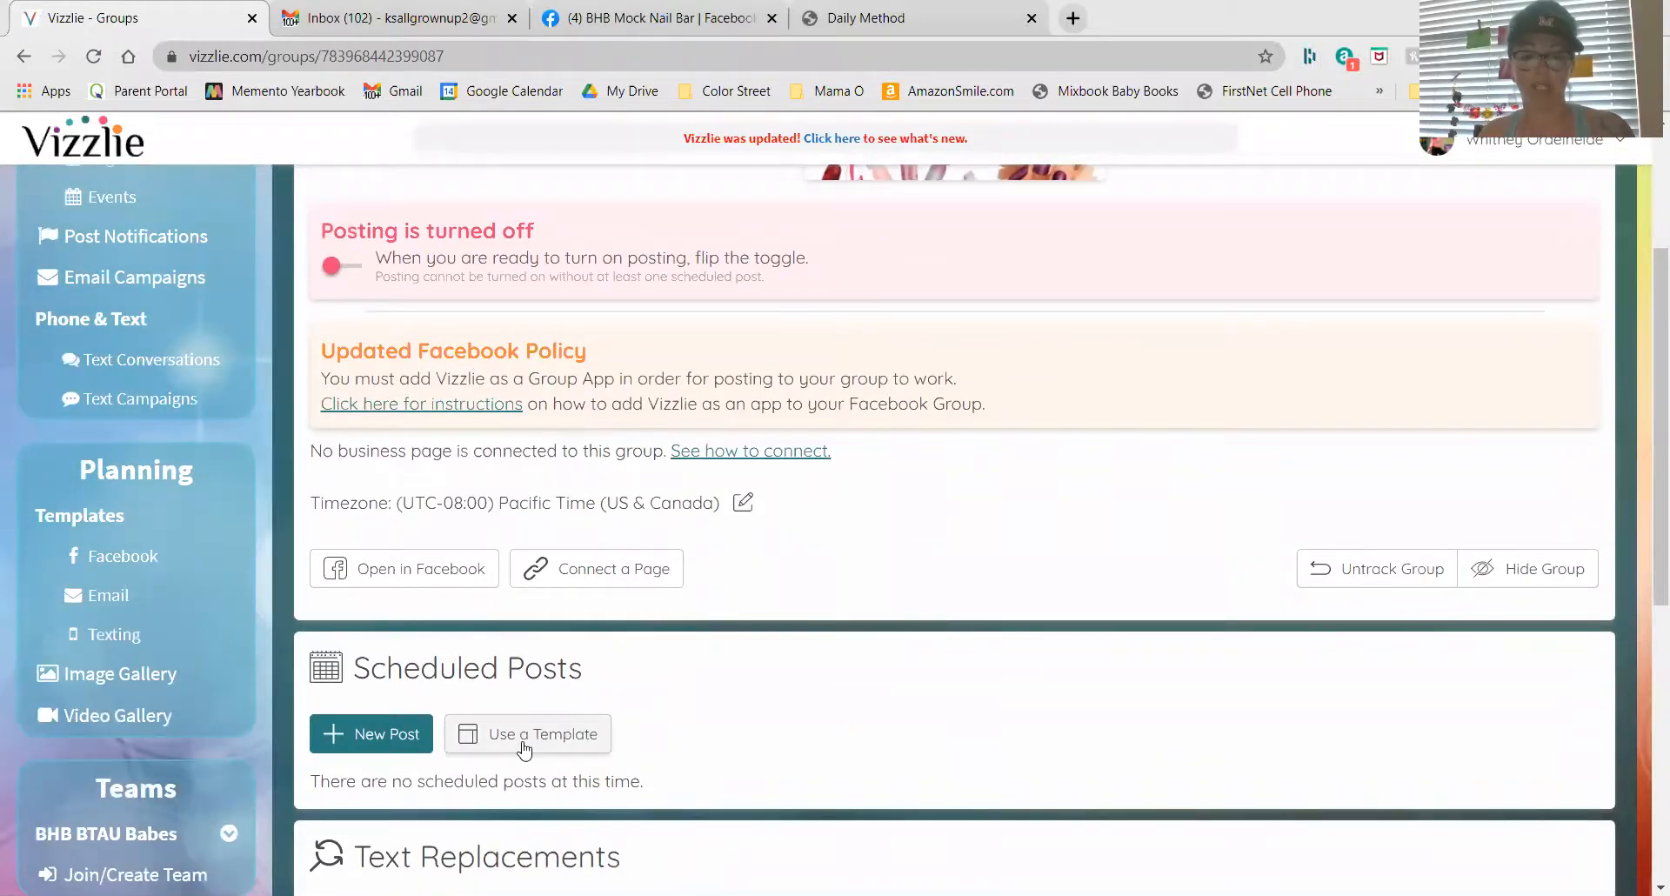
click(524, 746)
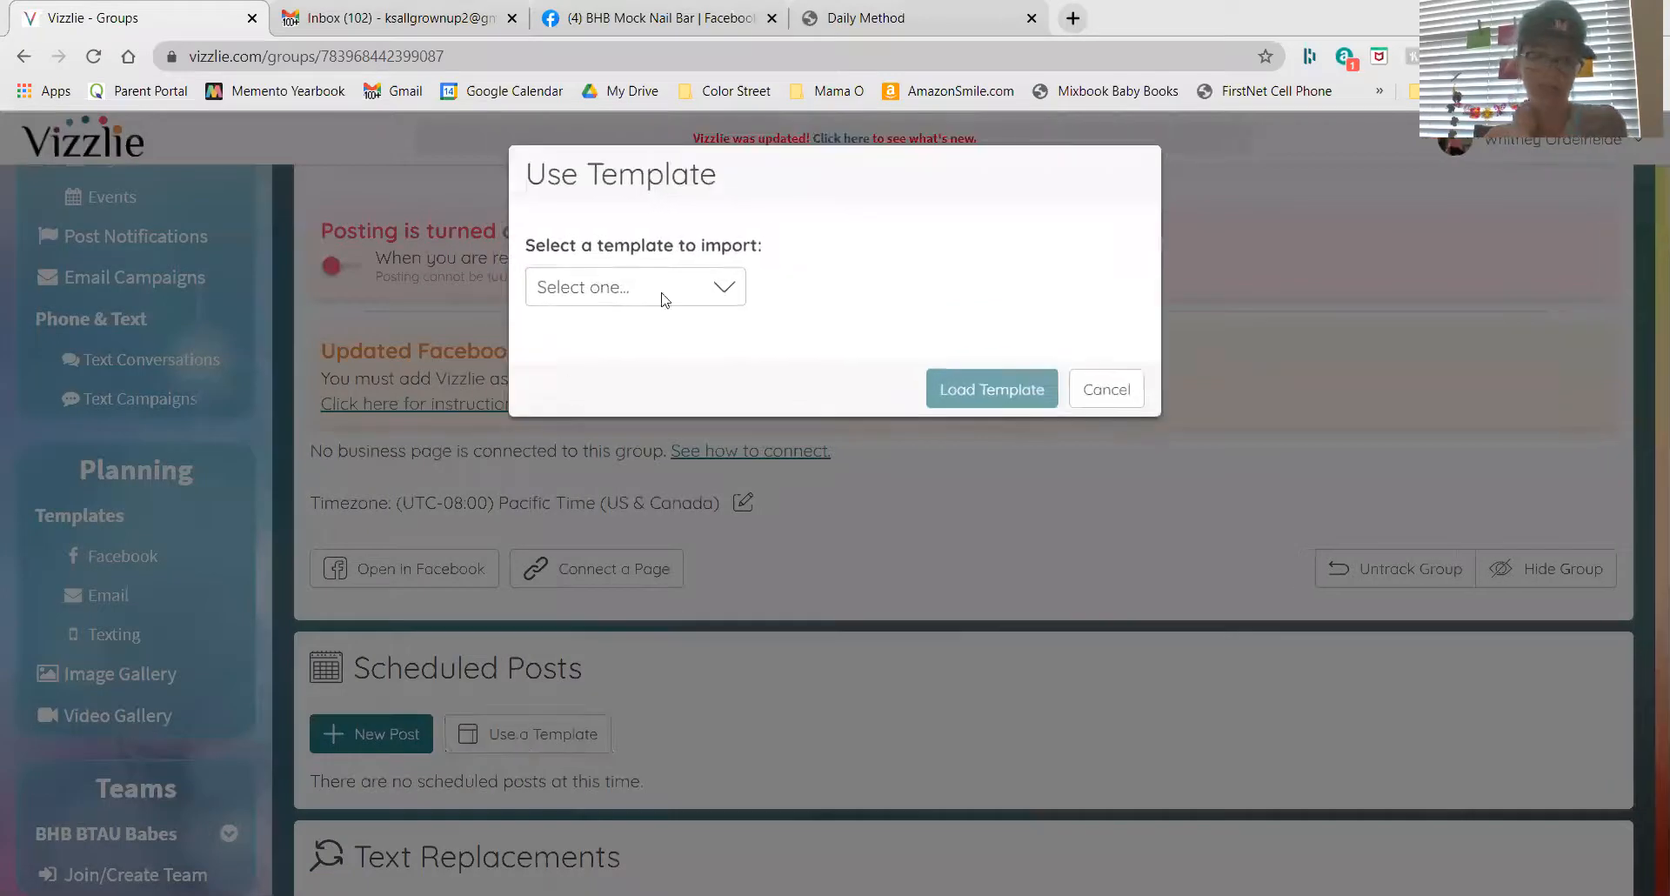
click(729, 292)
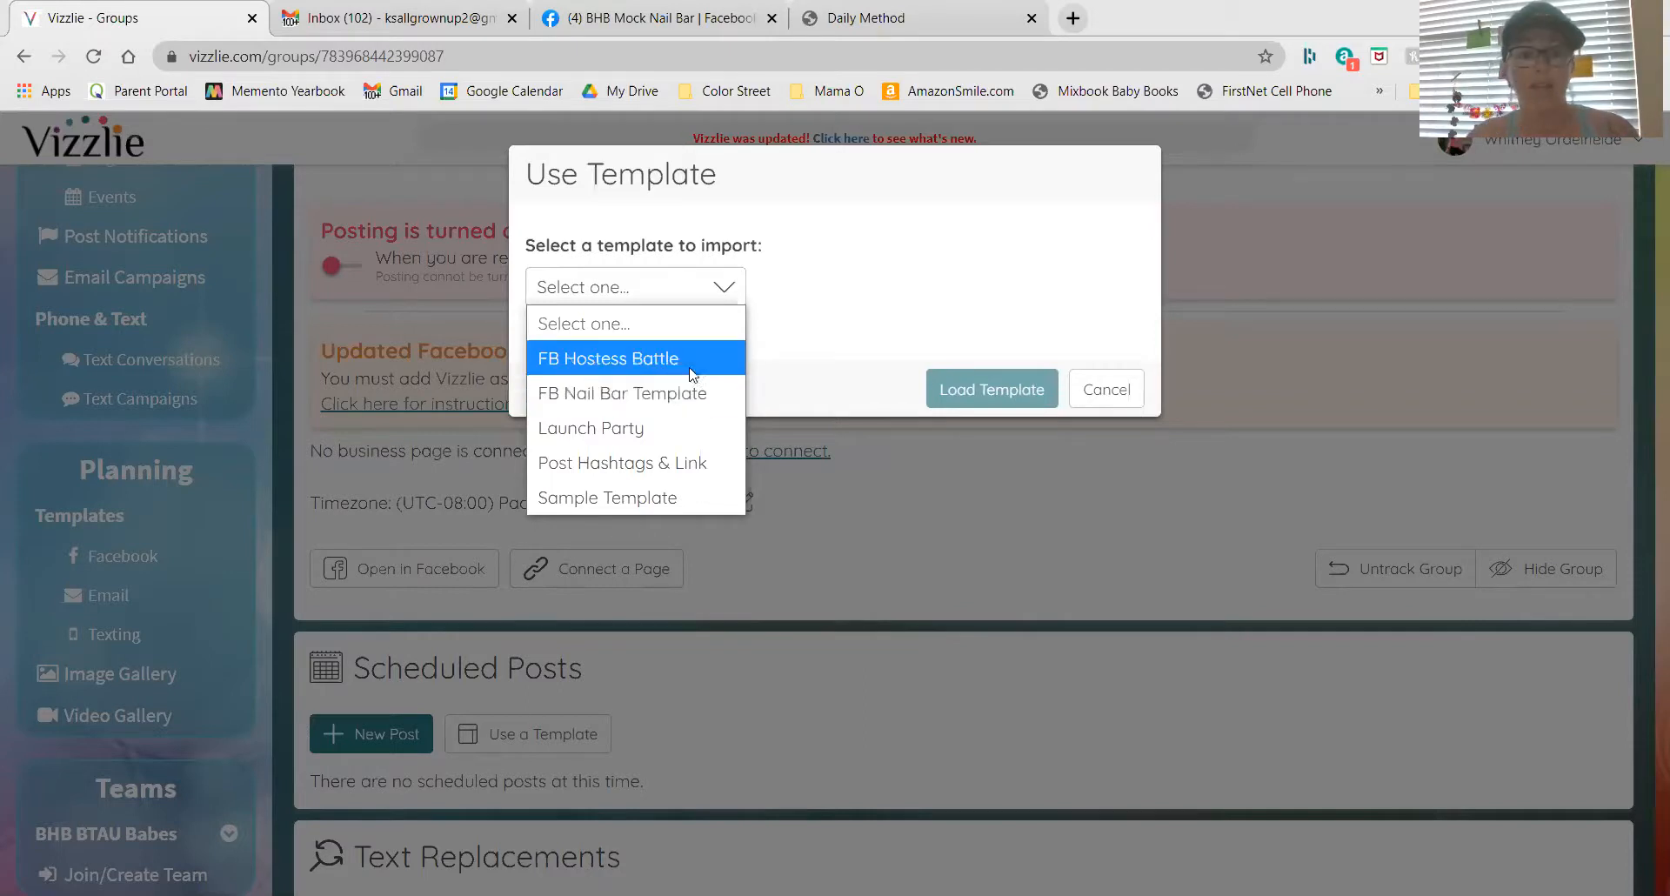
click(668, 393)
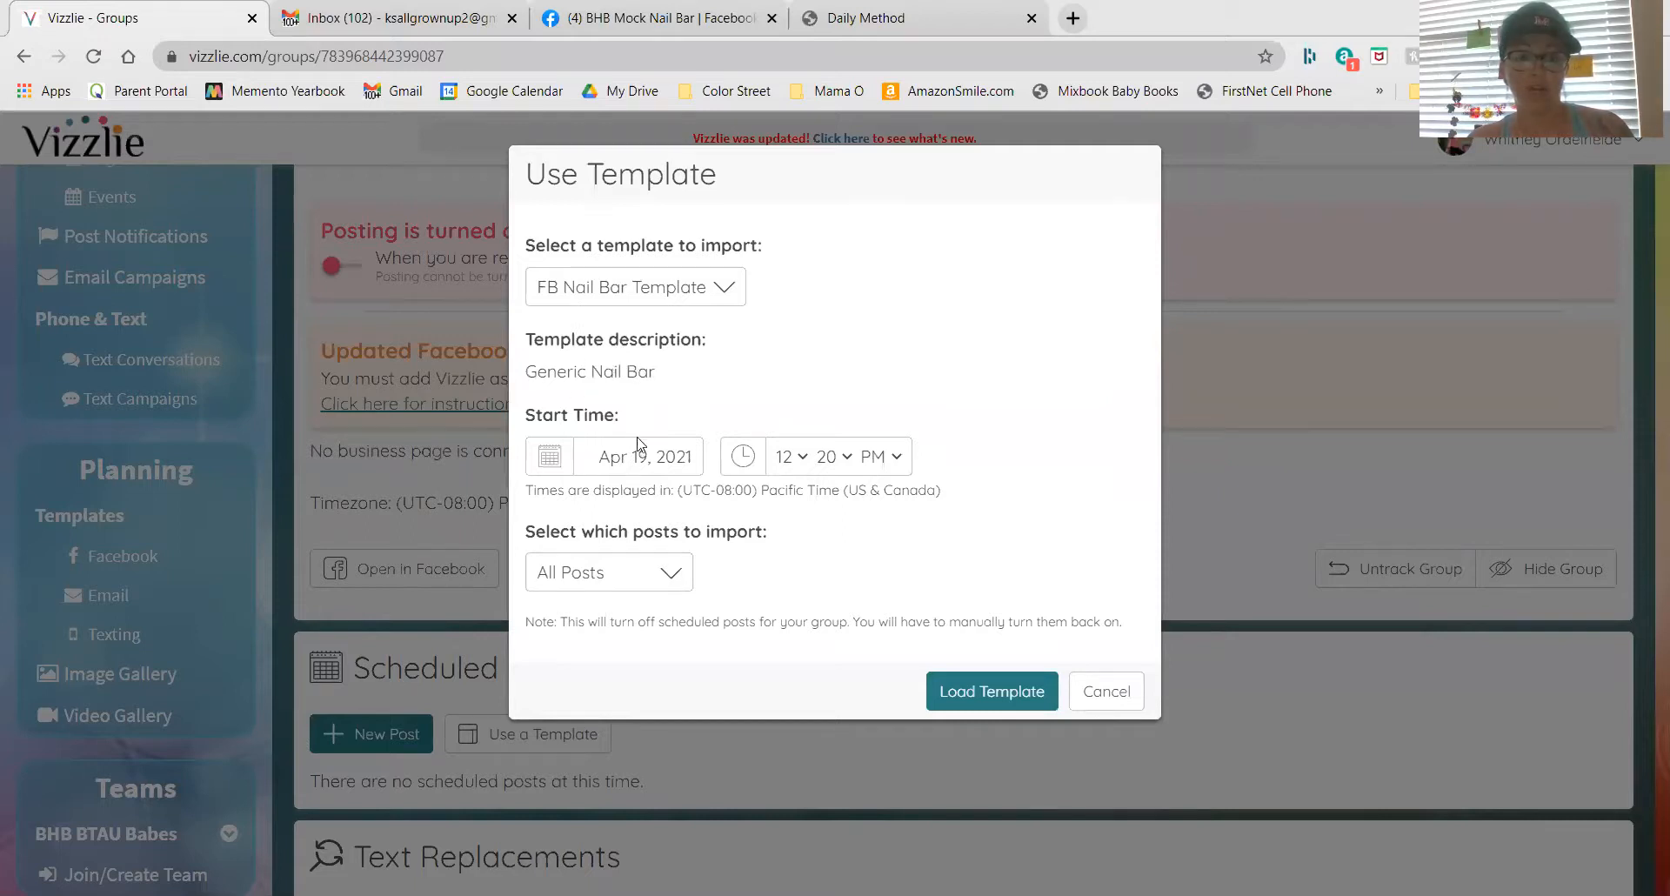
- Set the template's start time to Apr 23, 2021 at 7:00 PM
click(635, 458)
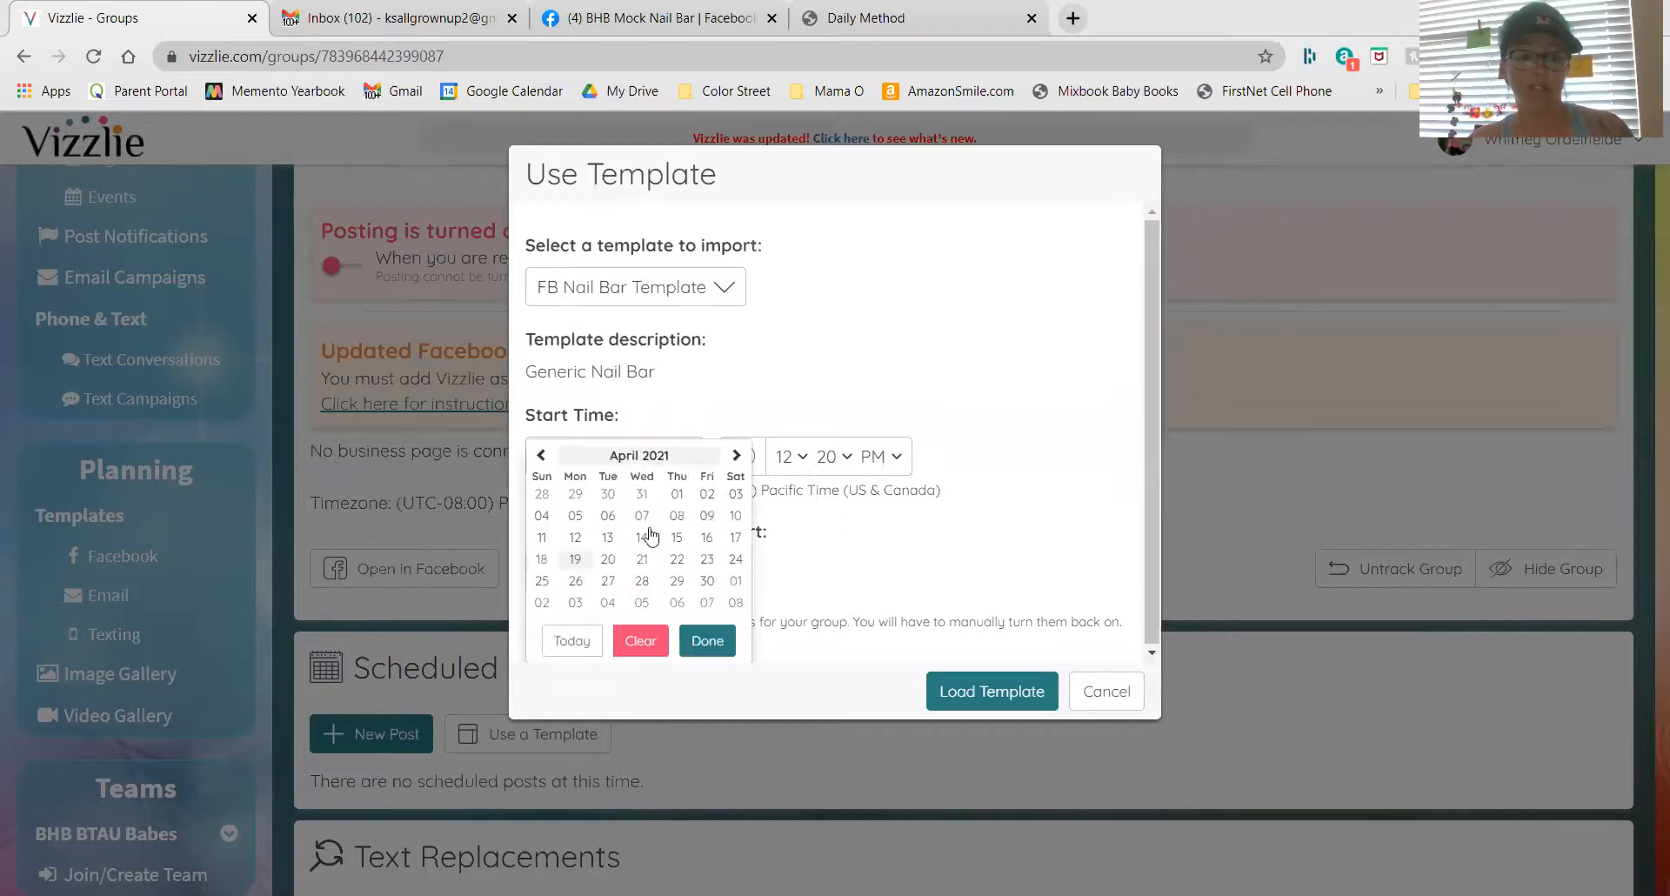
click(707, 560)
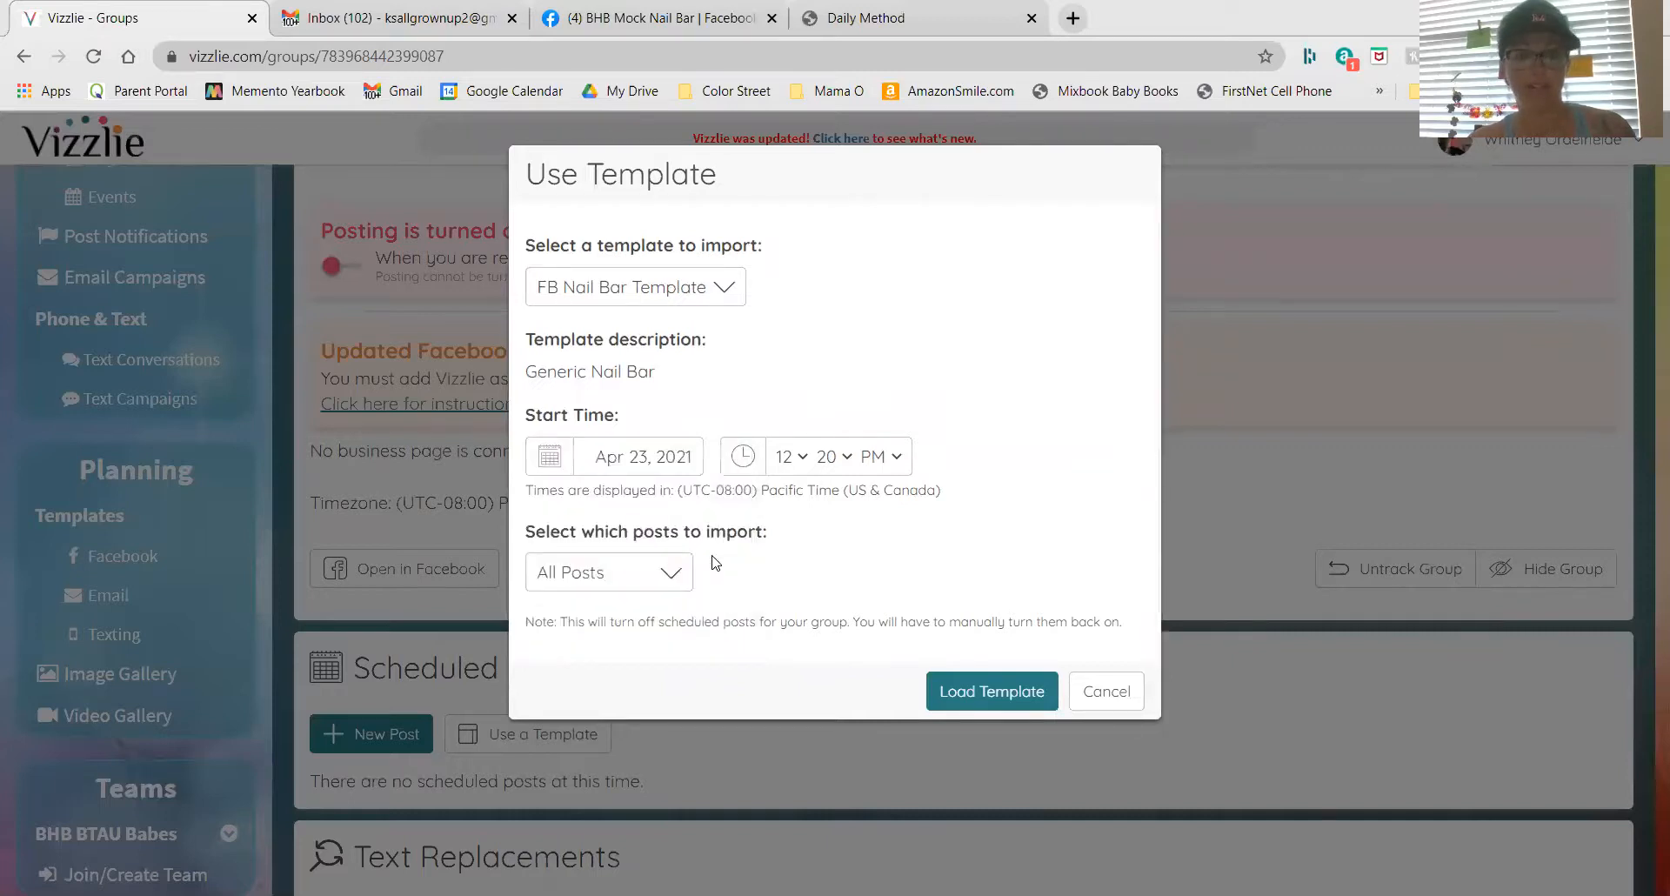
click(792, 456)
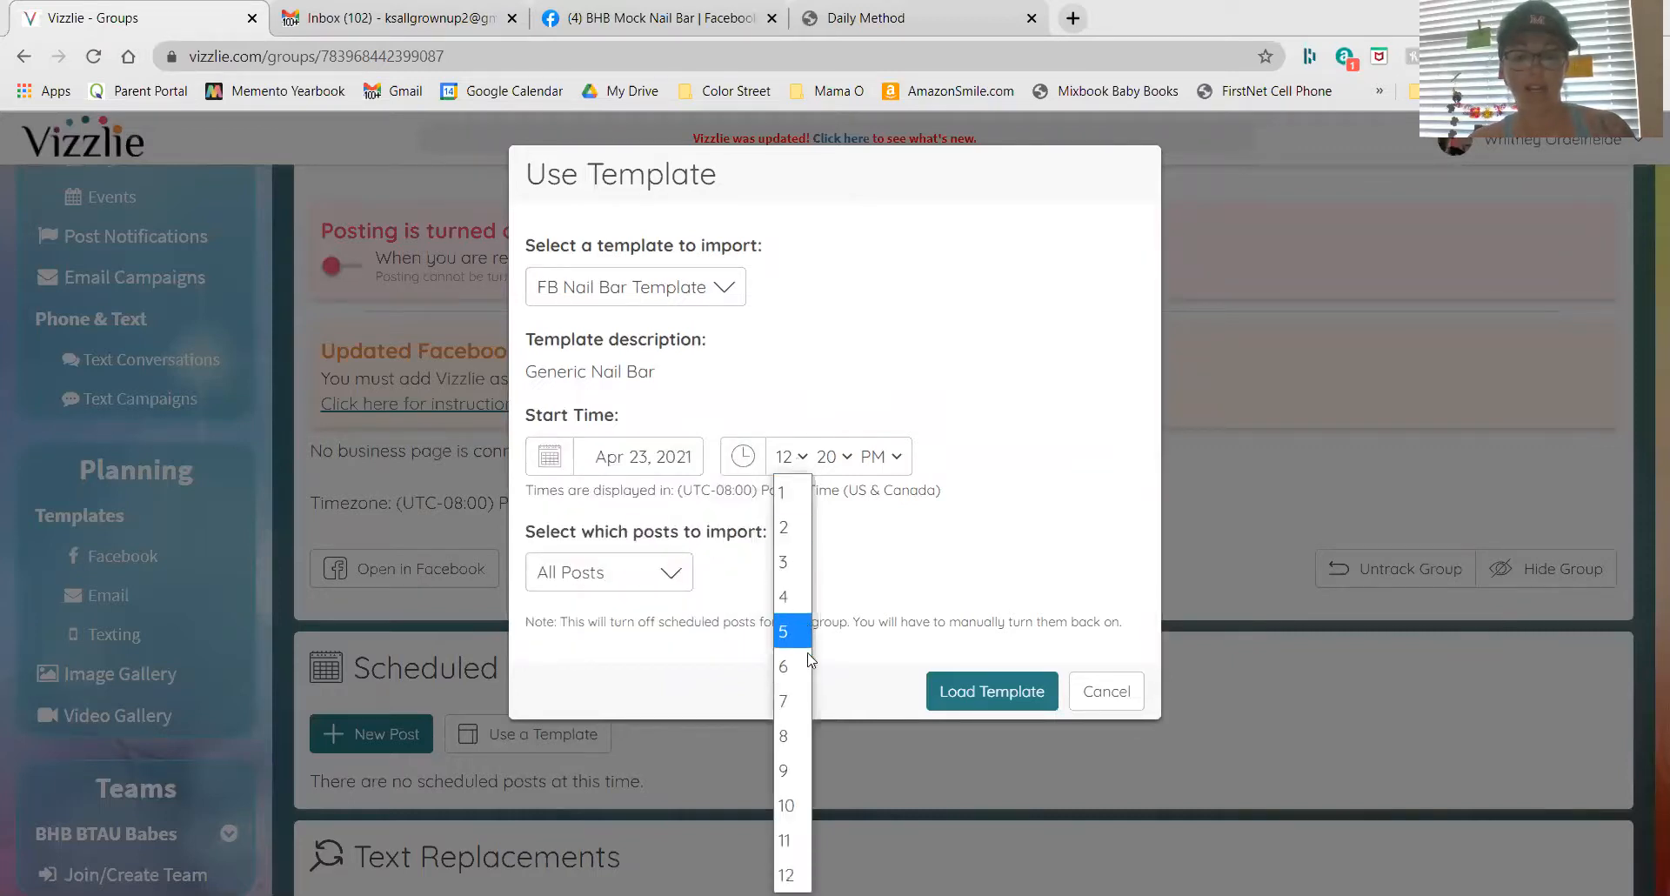
click(798, 700)
click(822, 456)
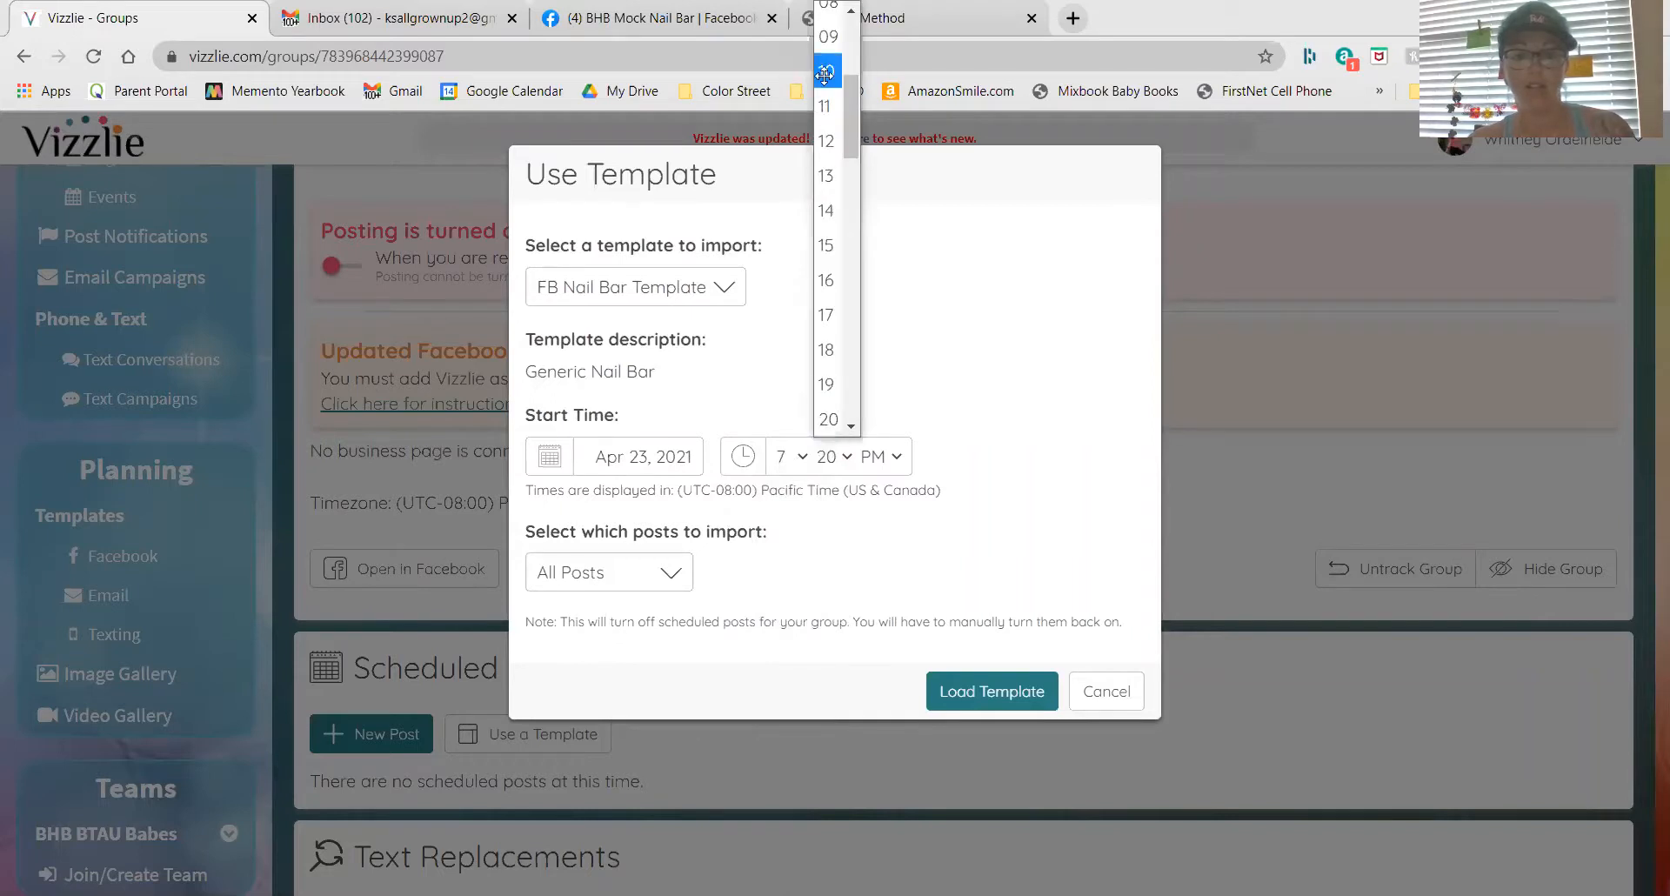
scroll(835, 45, up, 3)
click(828, 19)
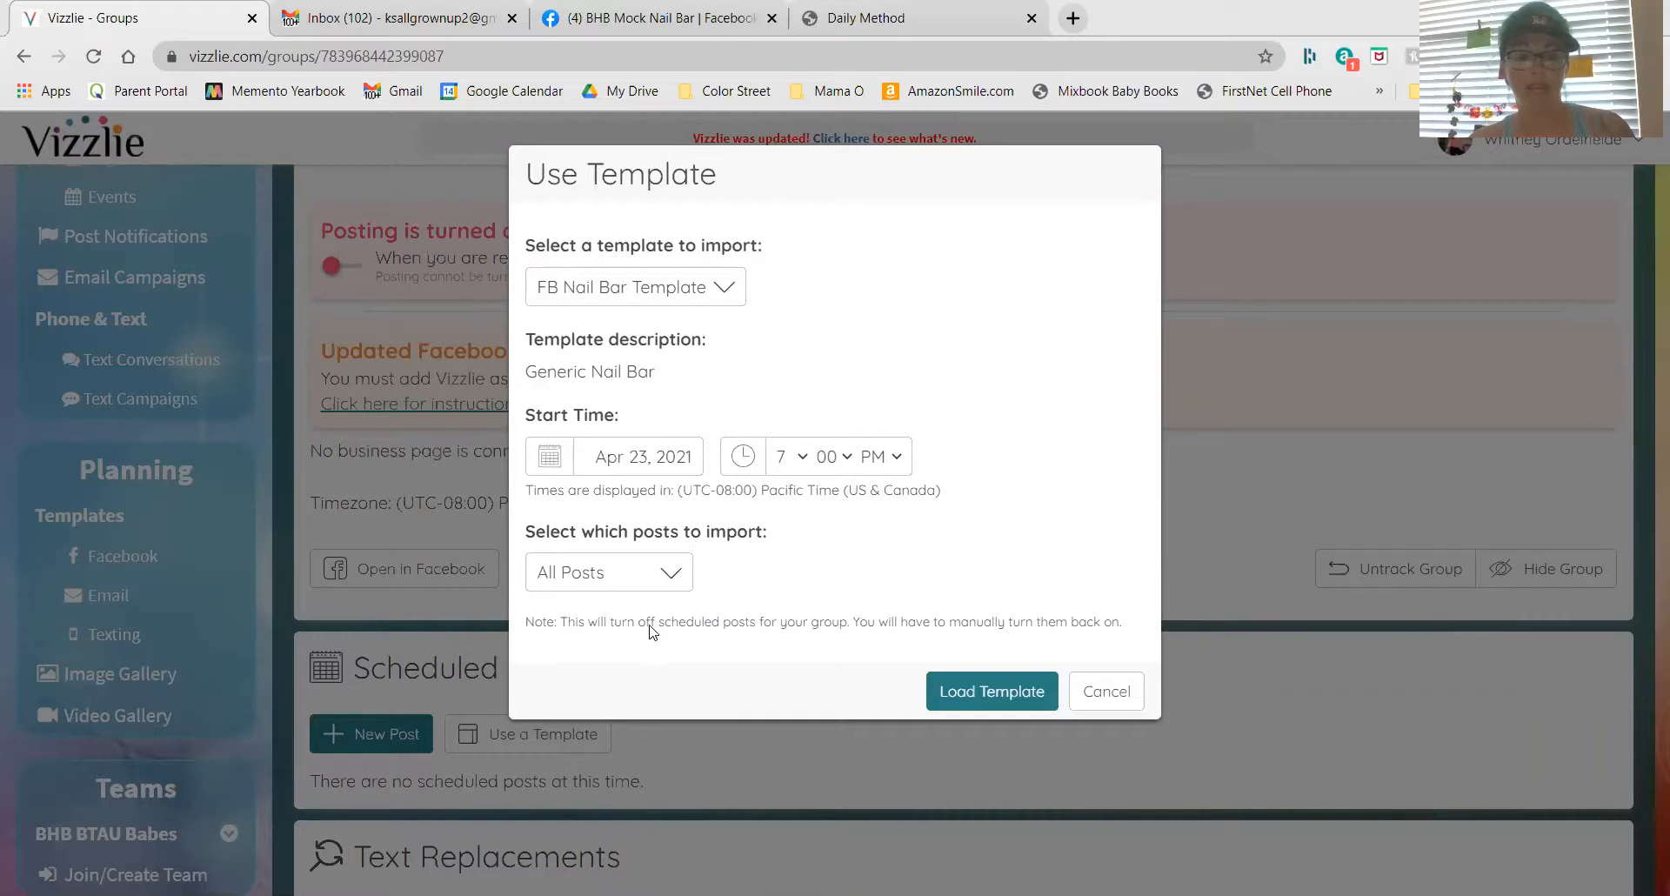
- Keep All Posts as the posts to import and load the template into the group
click(643, 575)
click(621, 607)
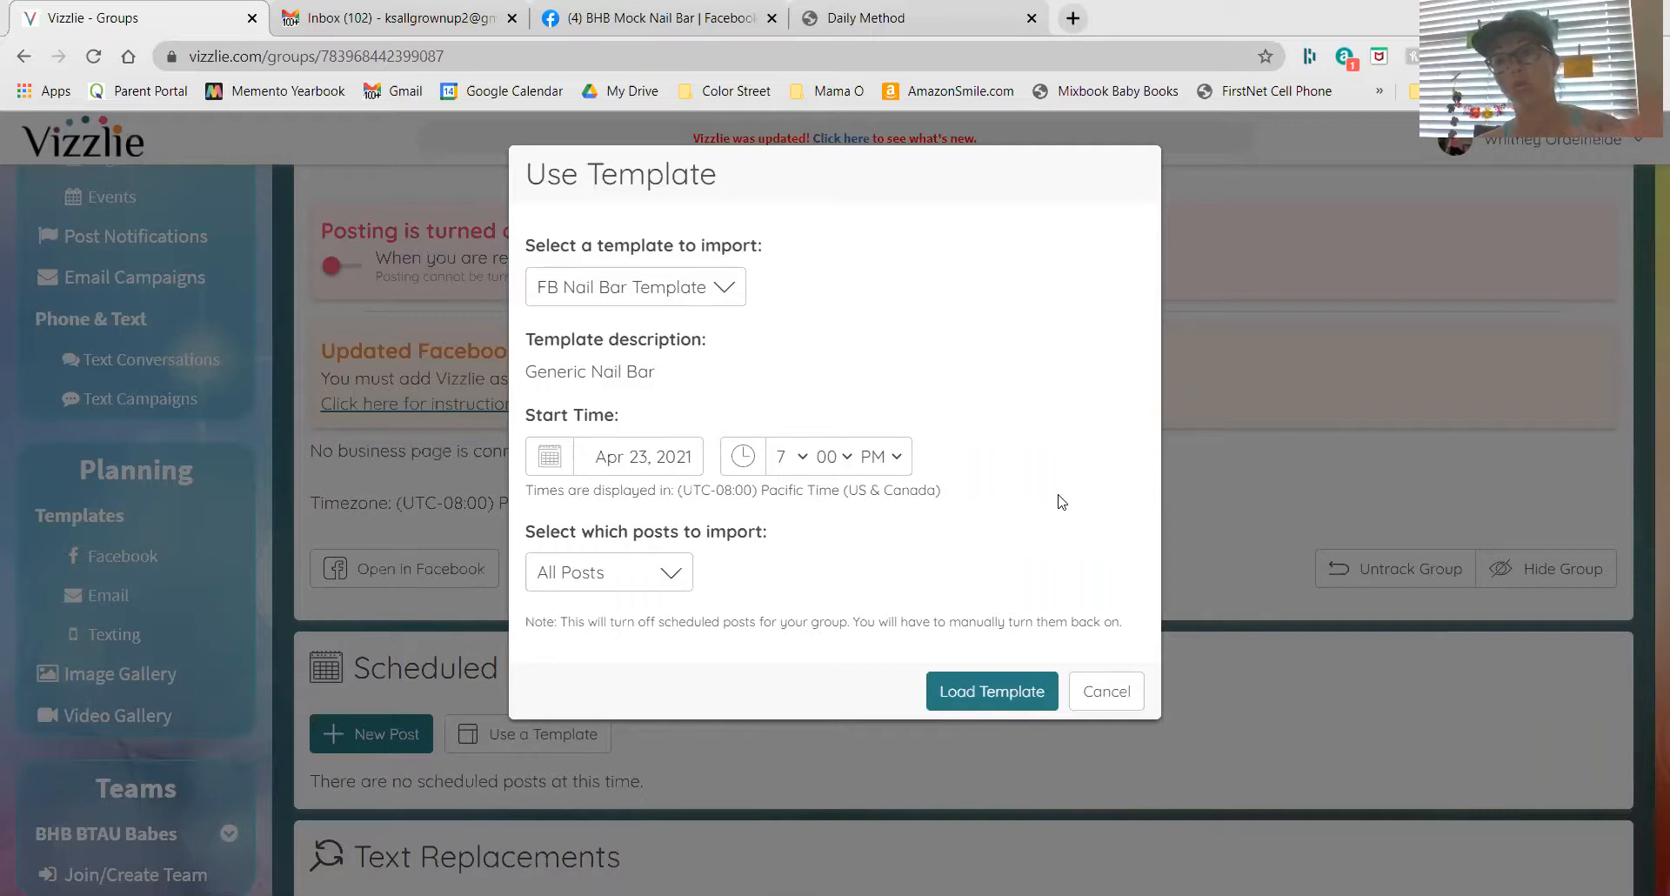
click(977, 701)
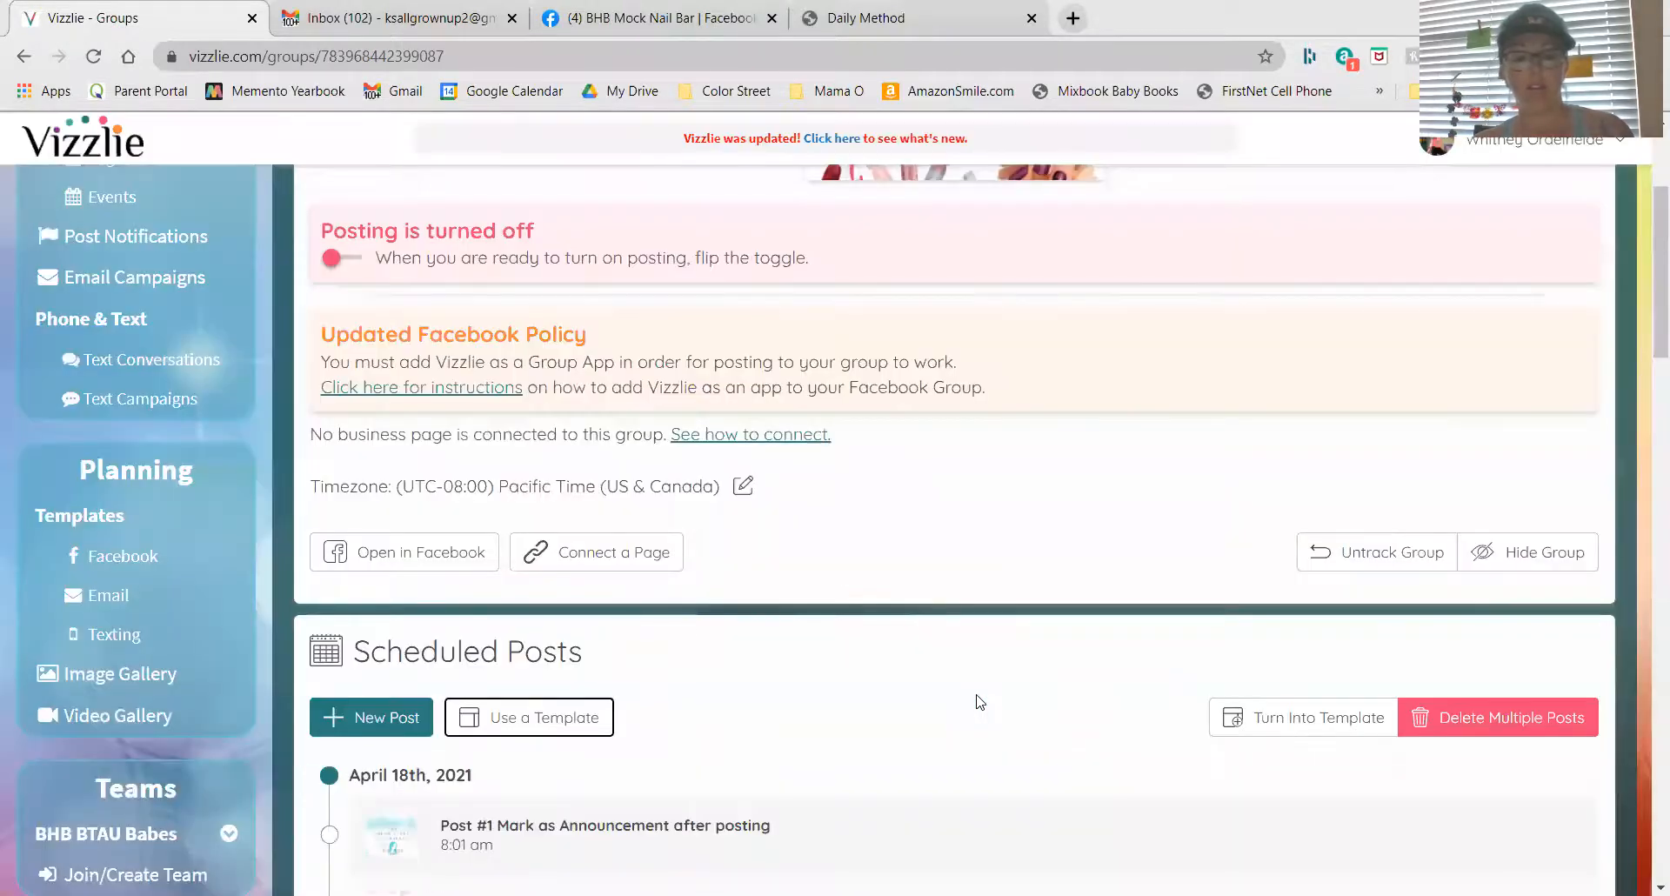
- Review the posts scheduled in the group from April 18th through April 24th, 2021, with their titles and posting times
scroll(980, 701, down, 4)
scroll(979, 701, down, 3)
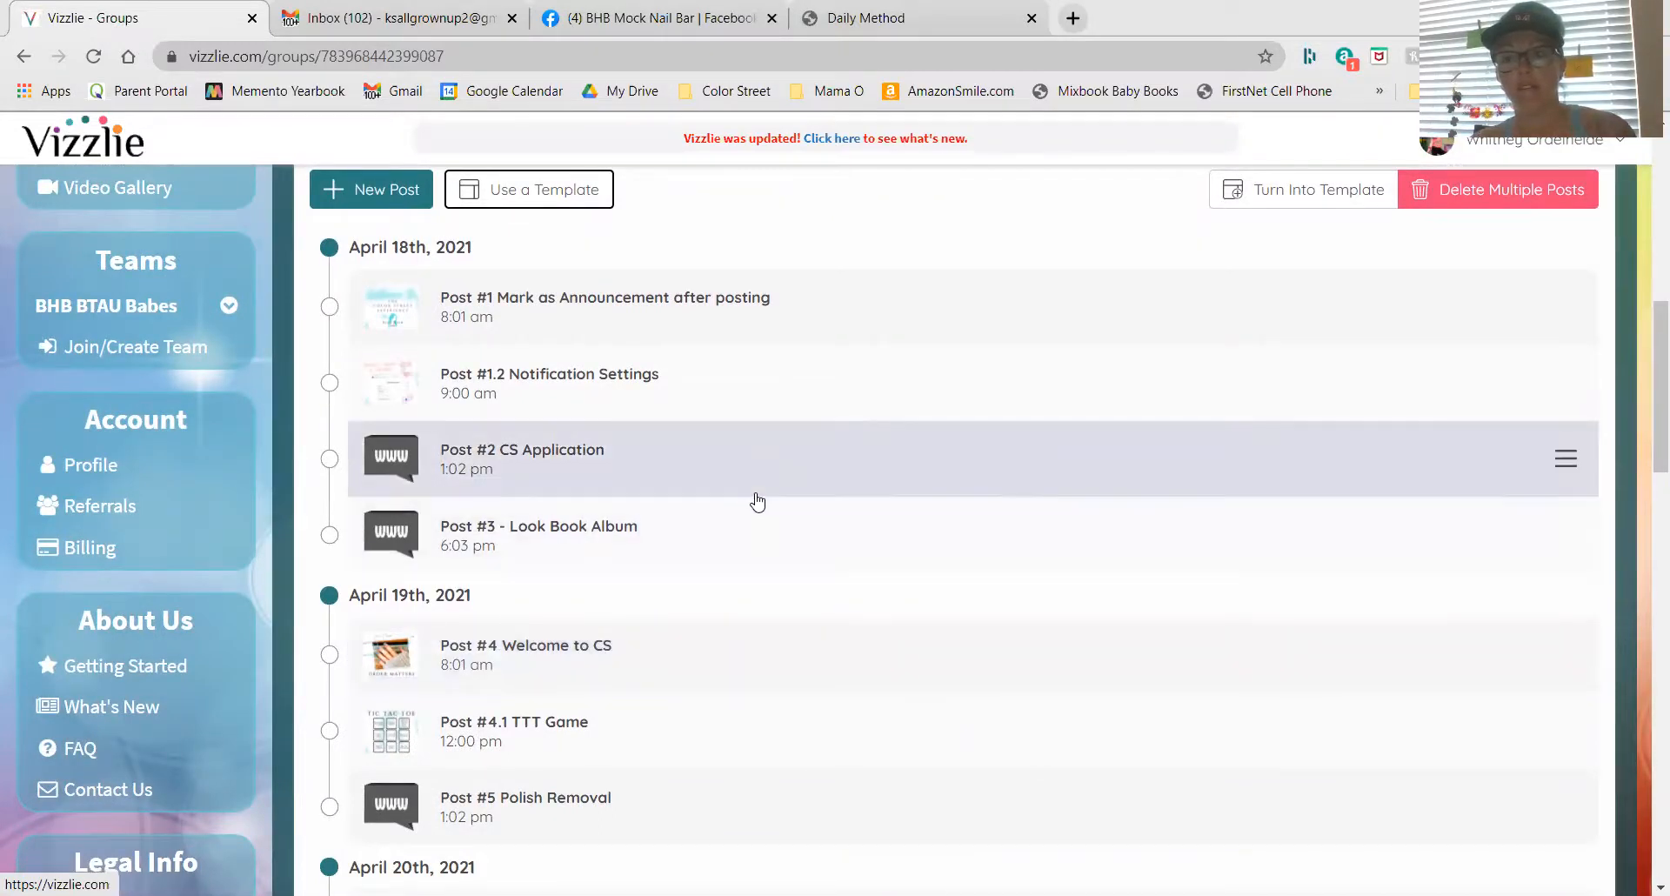
scroll(757, 502, down, 2)
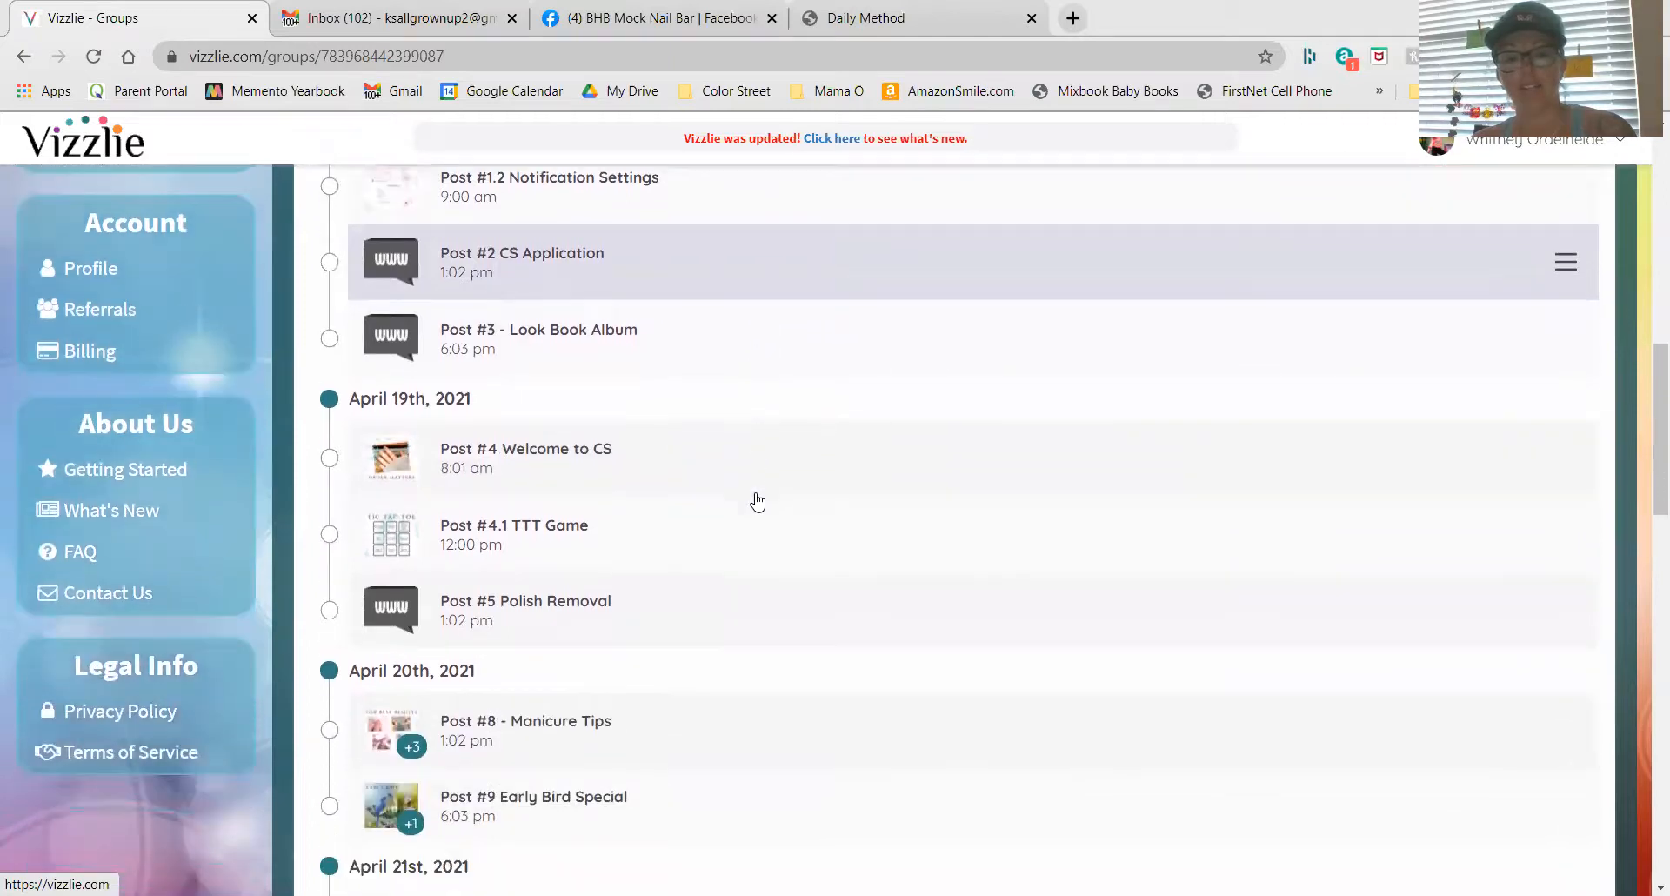
scroll(757, 502, up, 2)
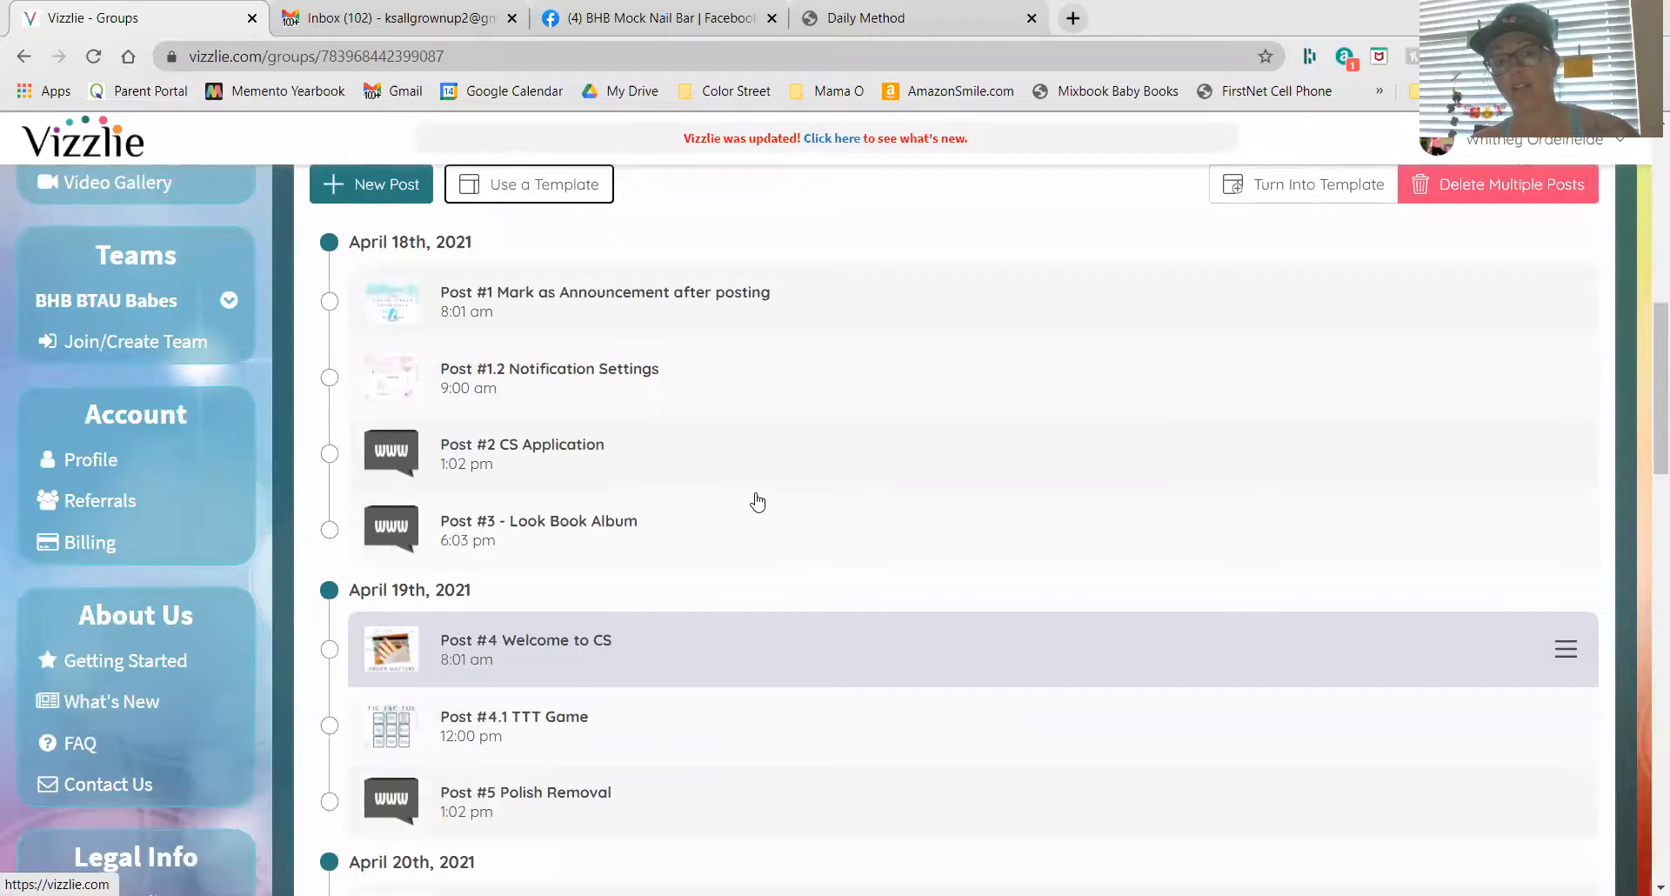
scroll(757, 502, down, 2)
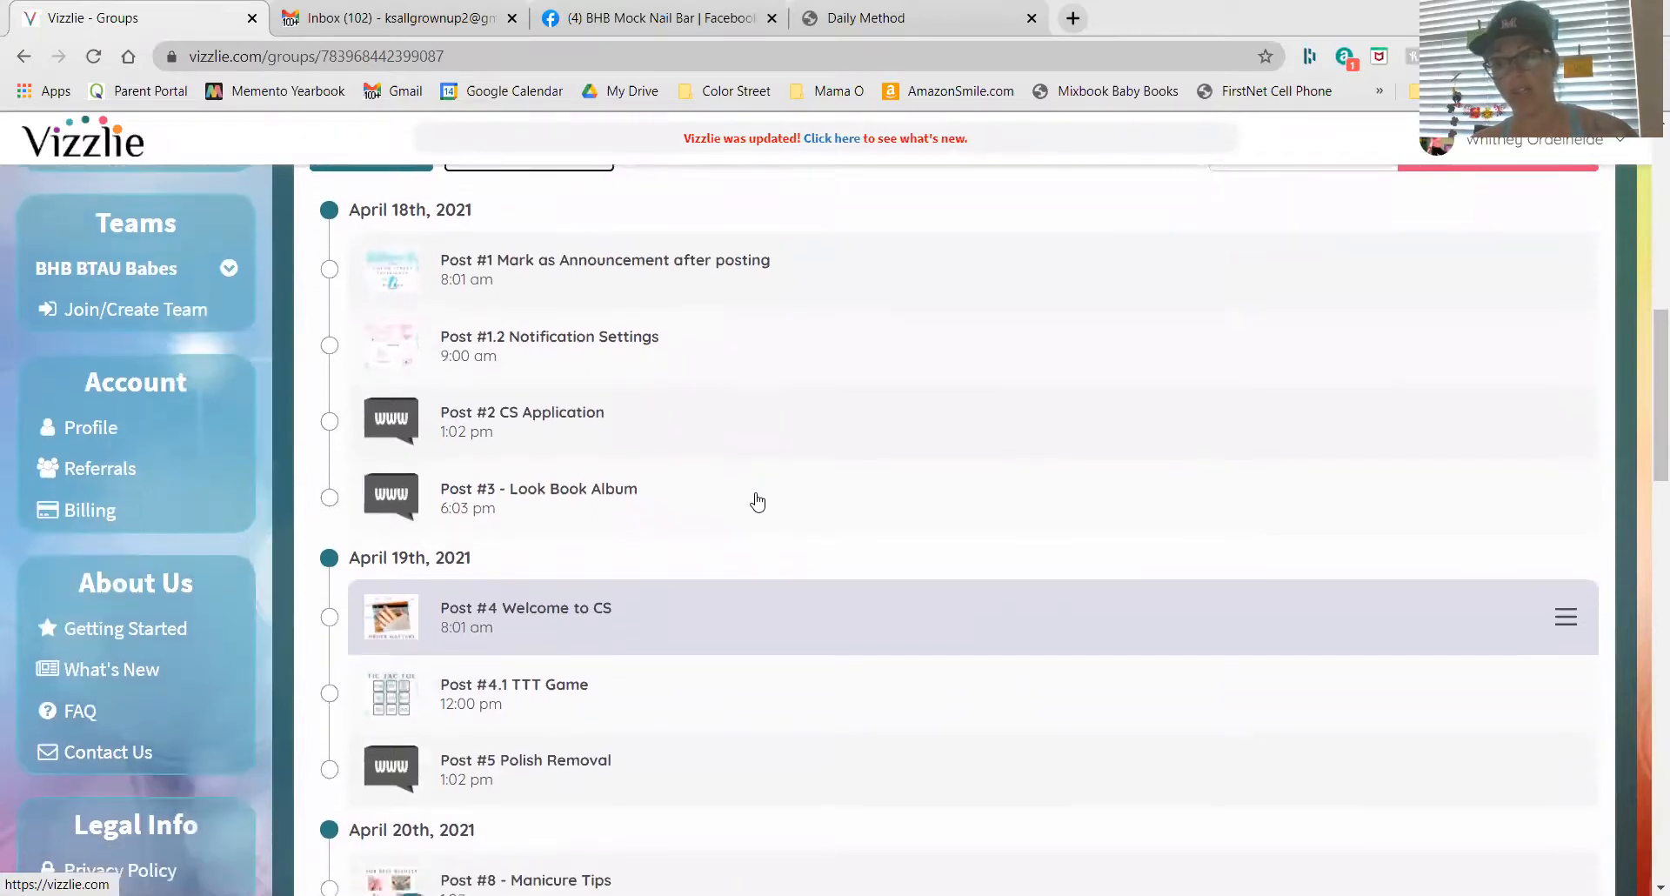
scroll(757, 502, down, 1)
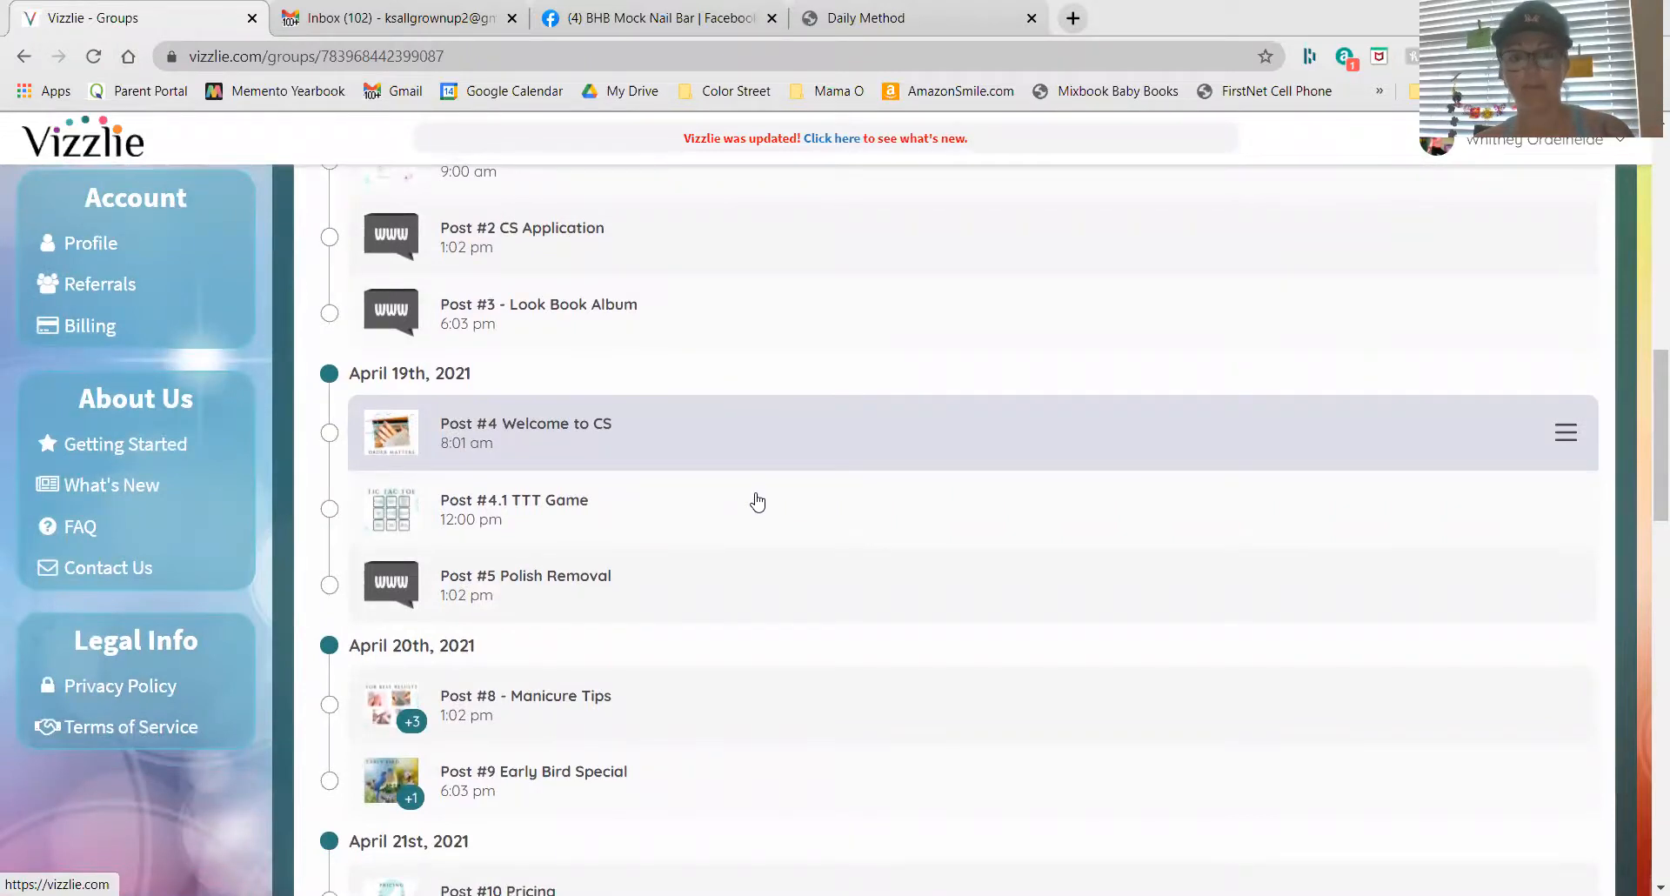
scroll(758, 502, down, 4)
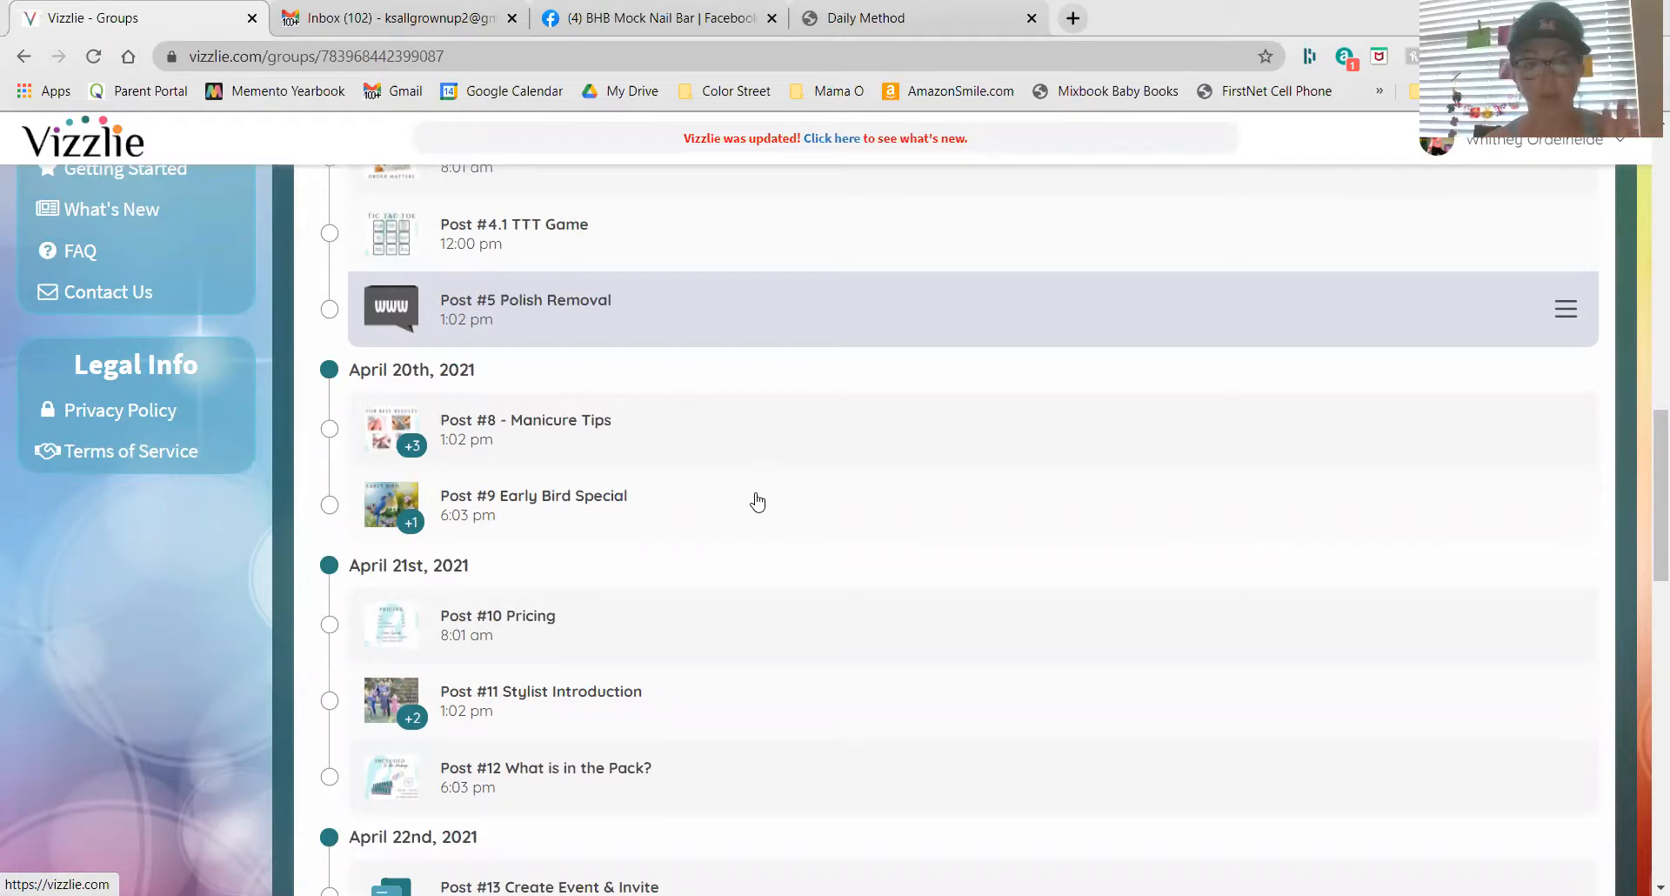
scroll(757, 502, down, 1)
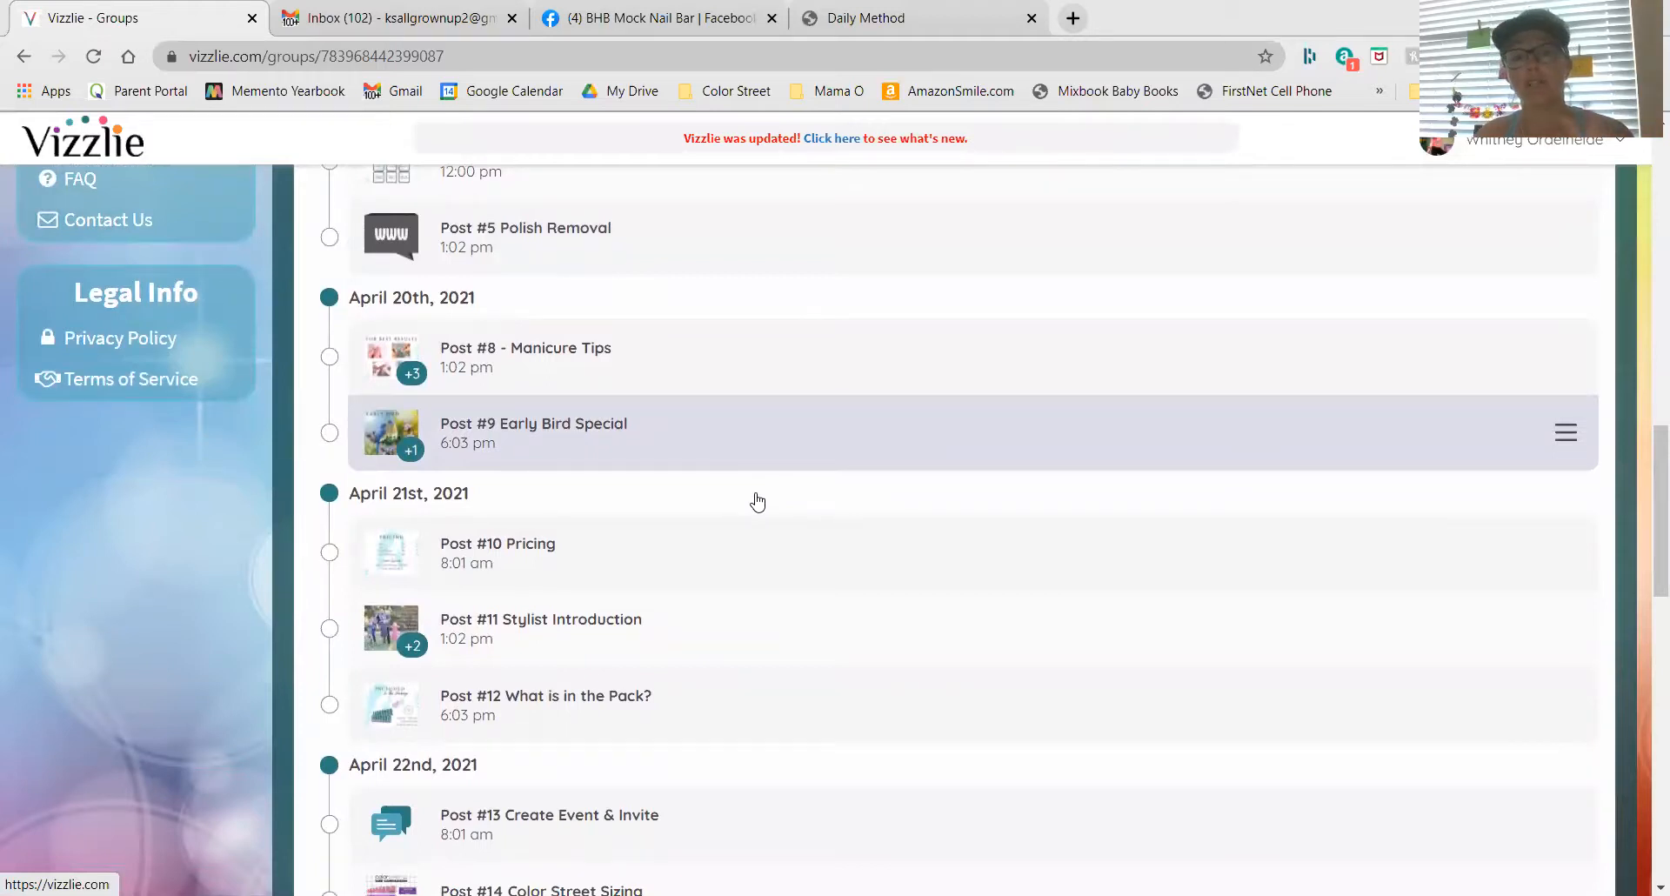
scroll(757, 501, up, 2)
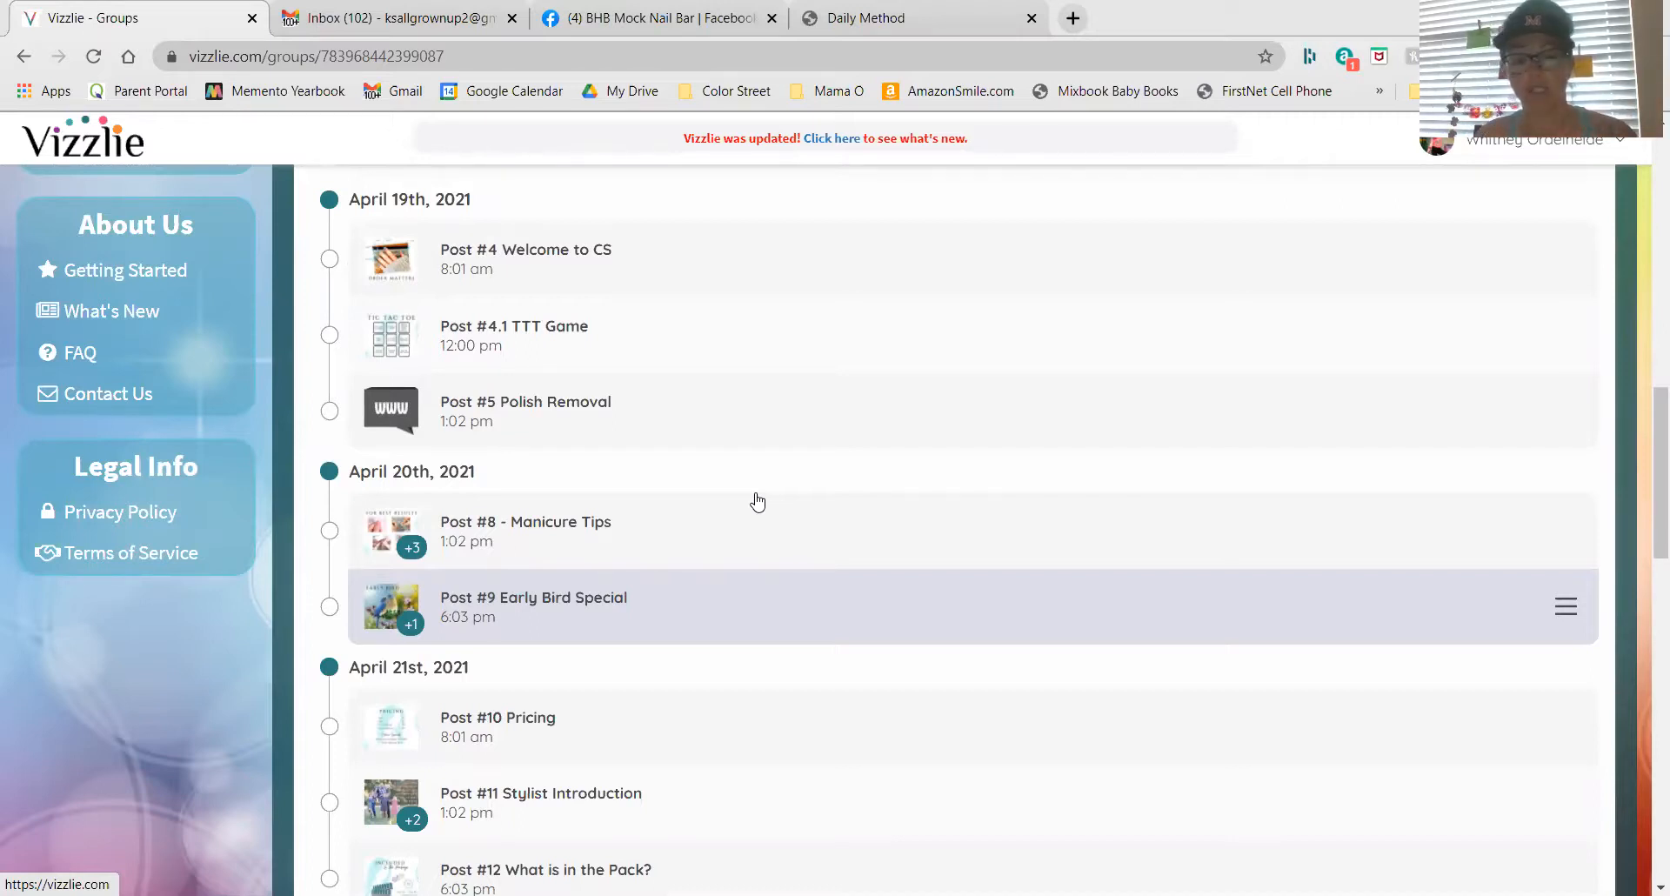
scroll(757, 502, down, 3)
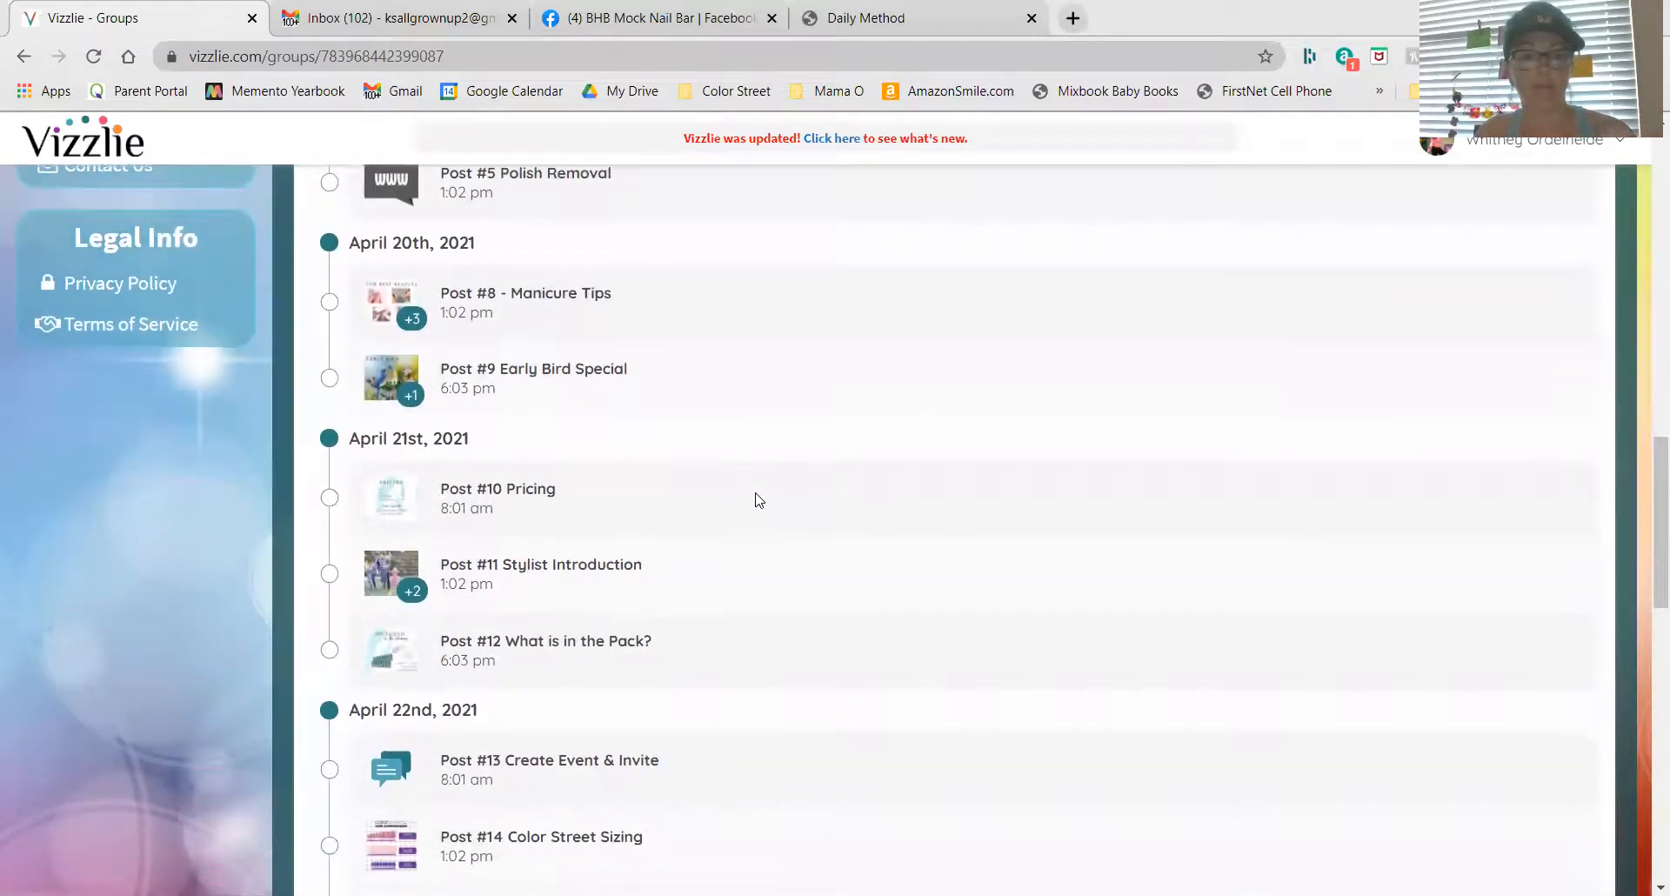
scroll(756, 502, down, 3)
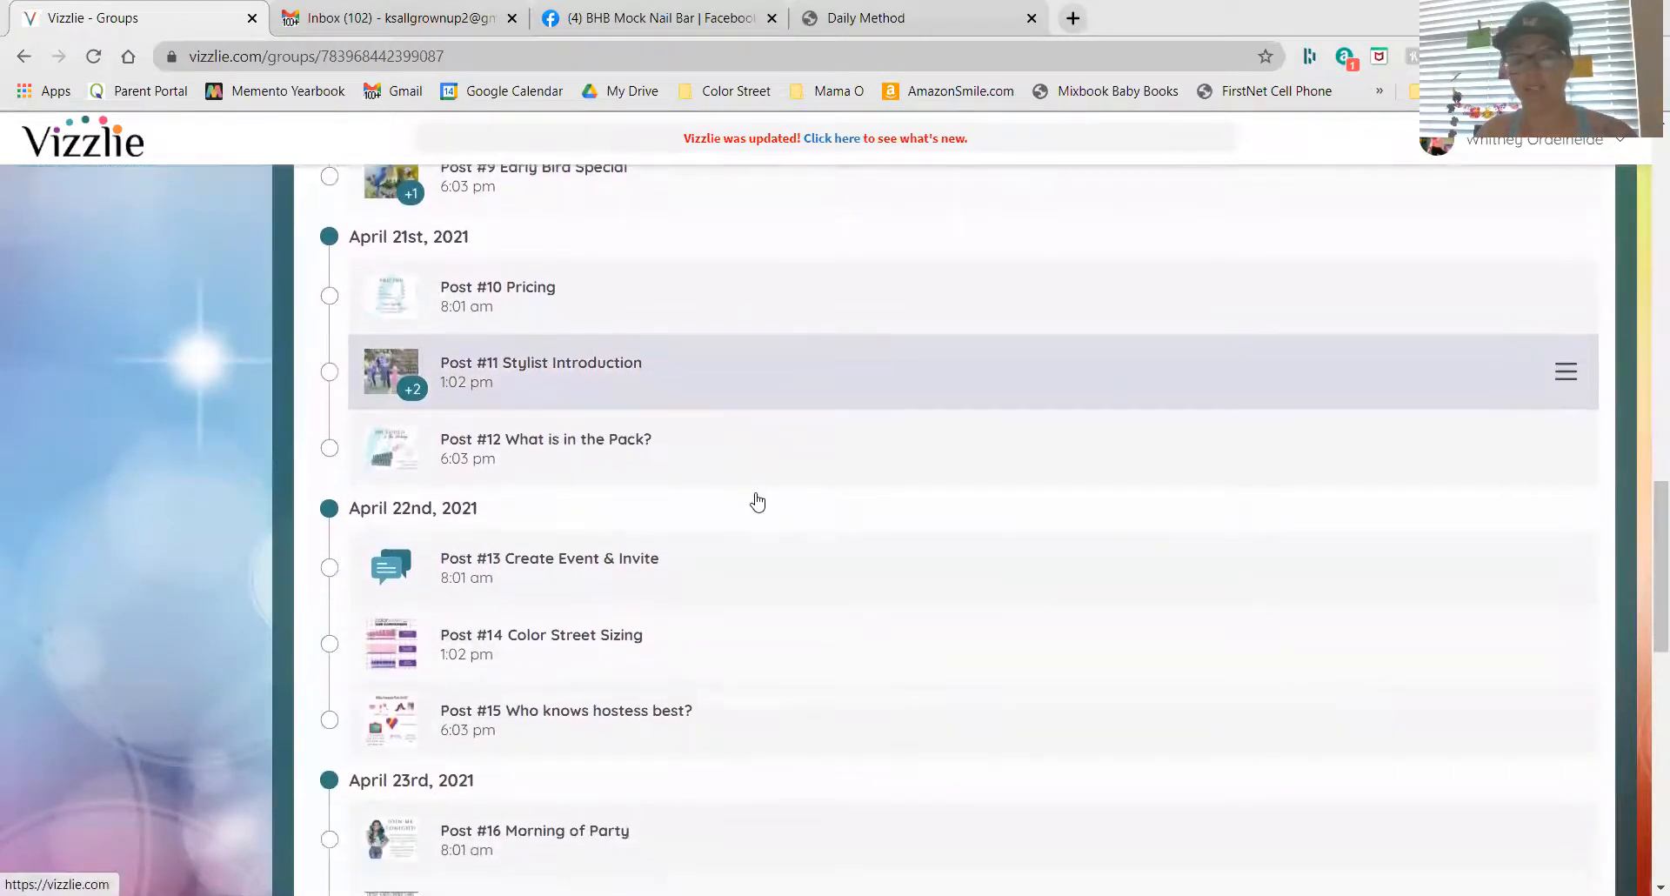
scroll(757, 501, down, 1)
scroll(756, 501, down, 1)
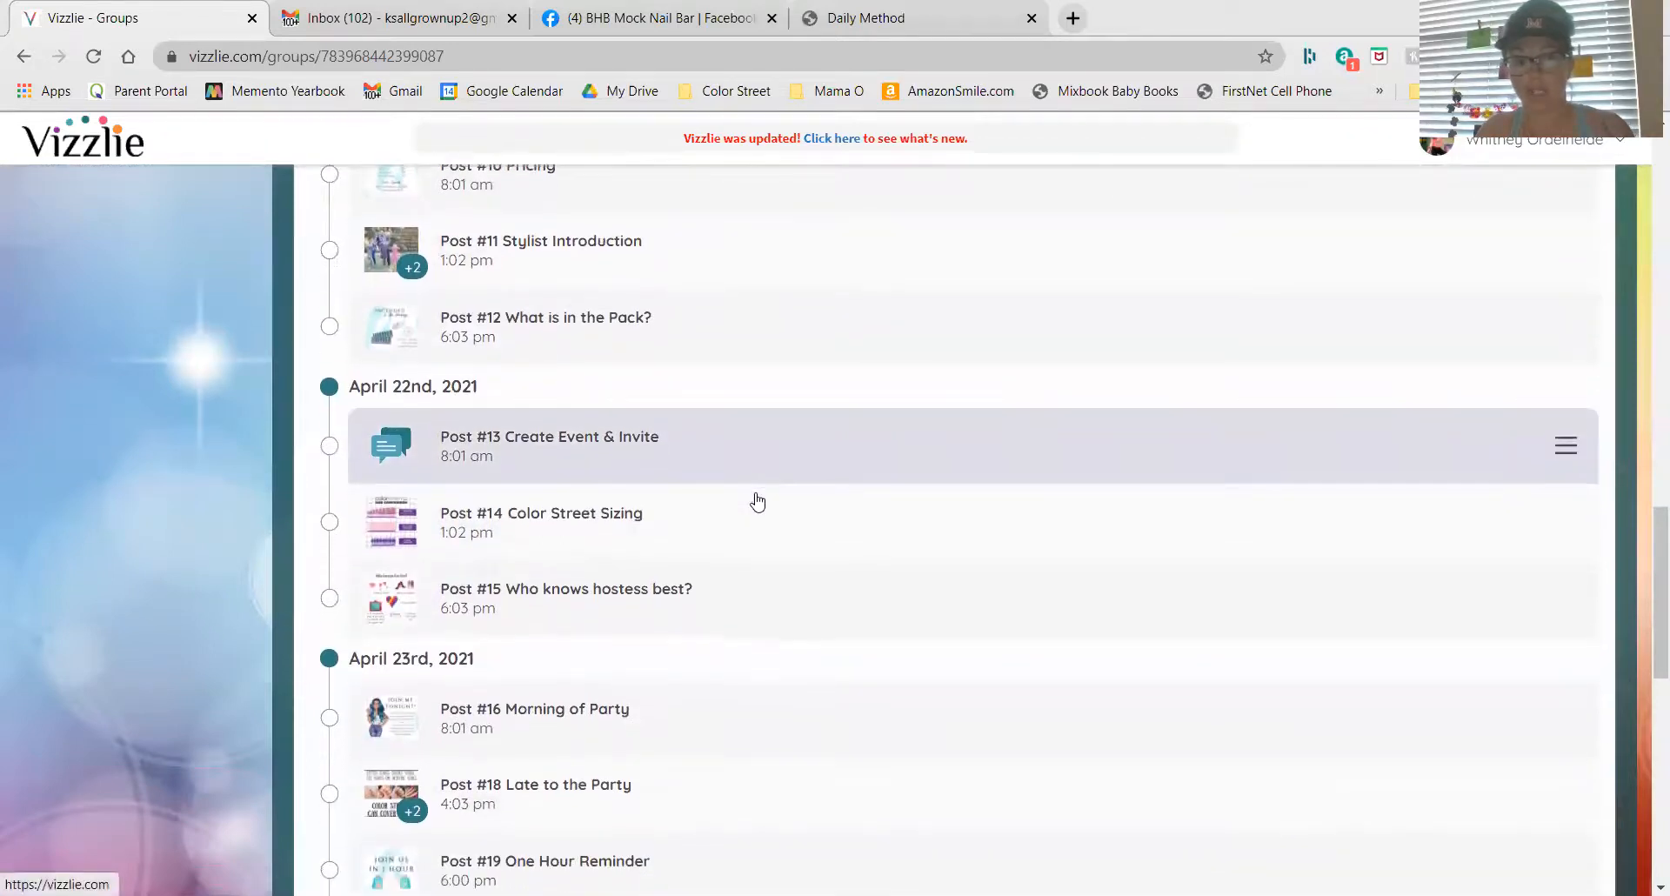
scroll(757, 502, down, 1)
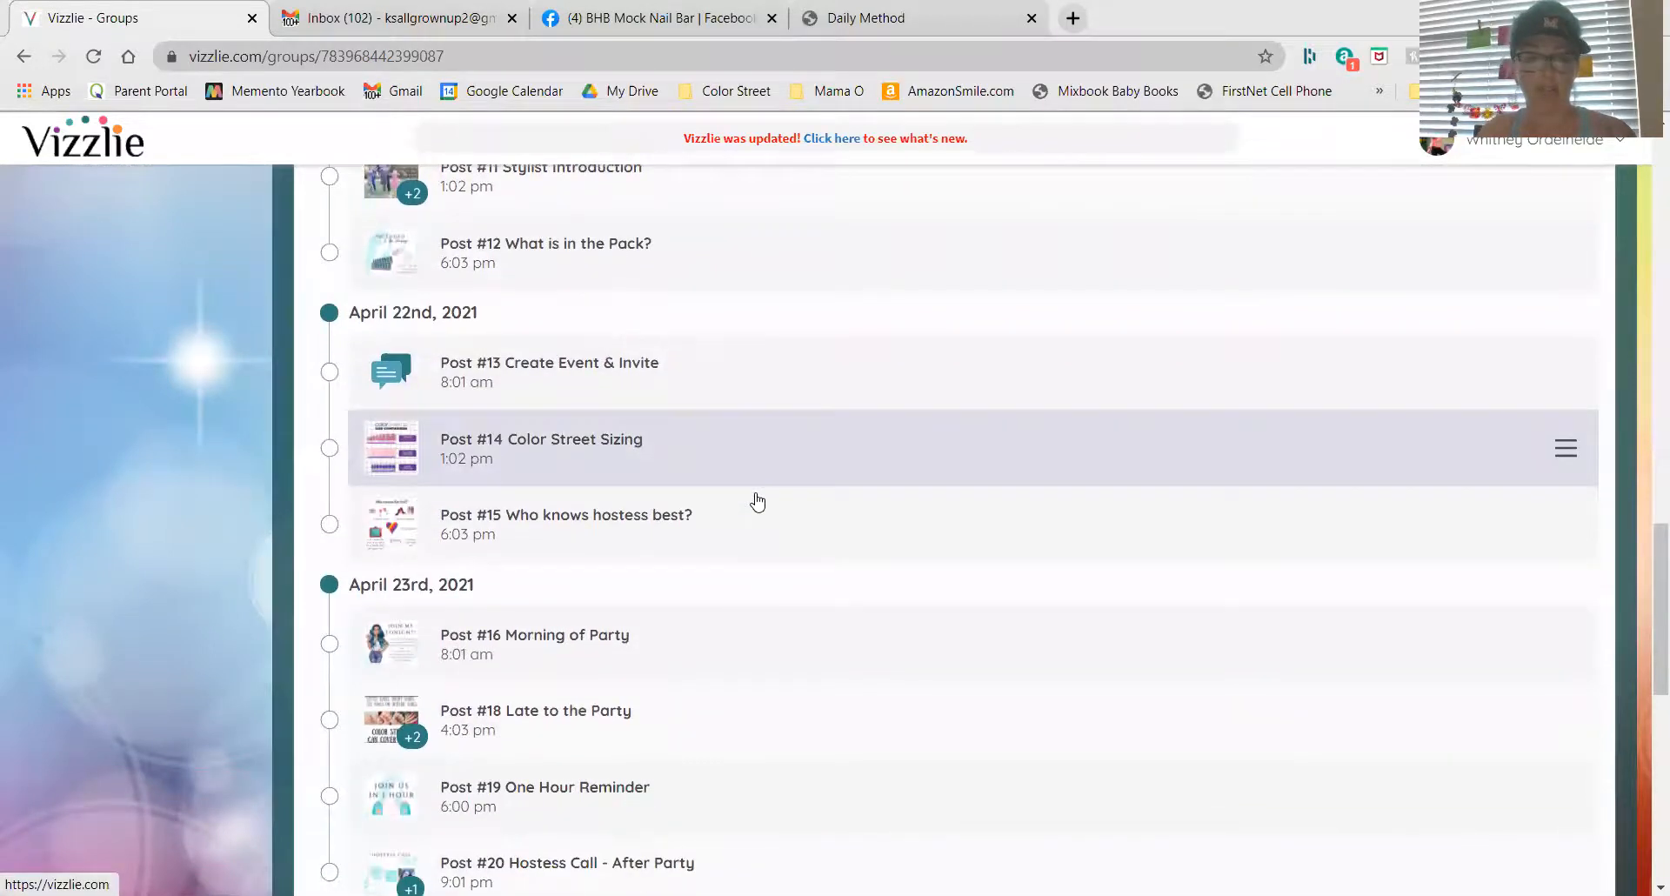
scroll(757, 502, down, 1)
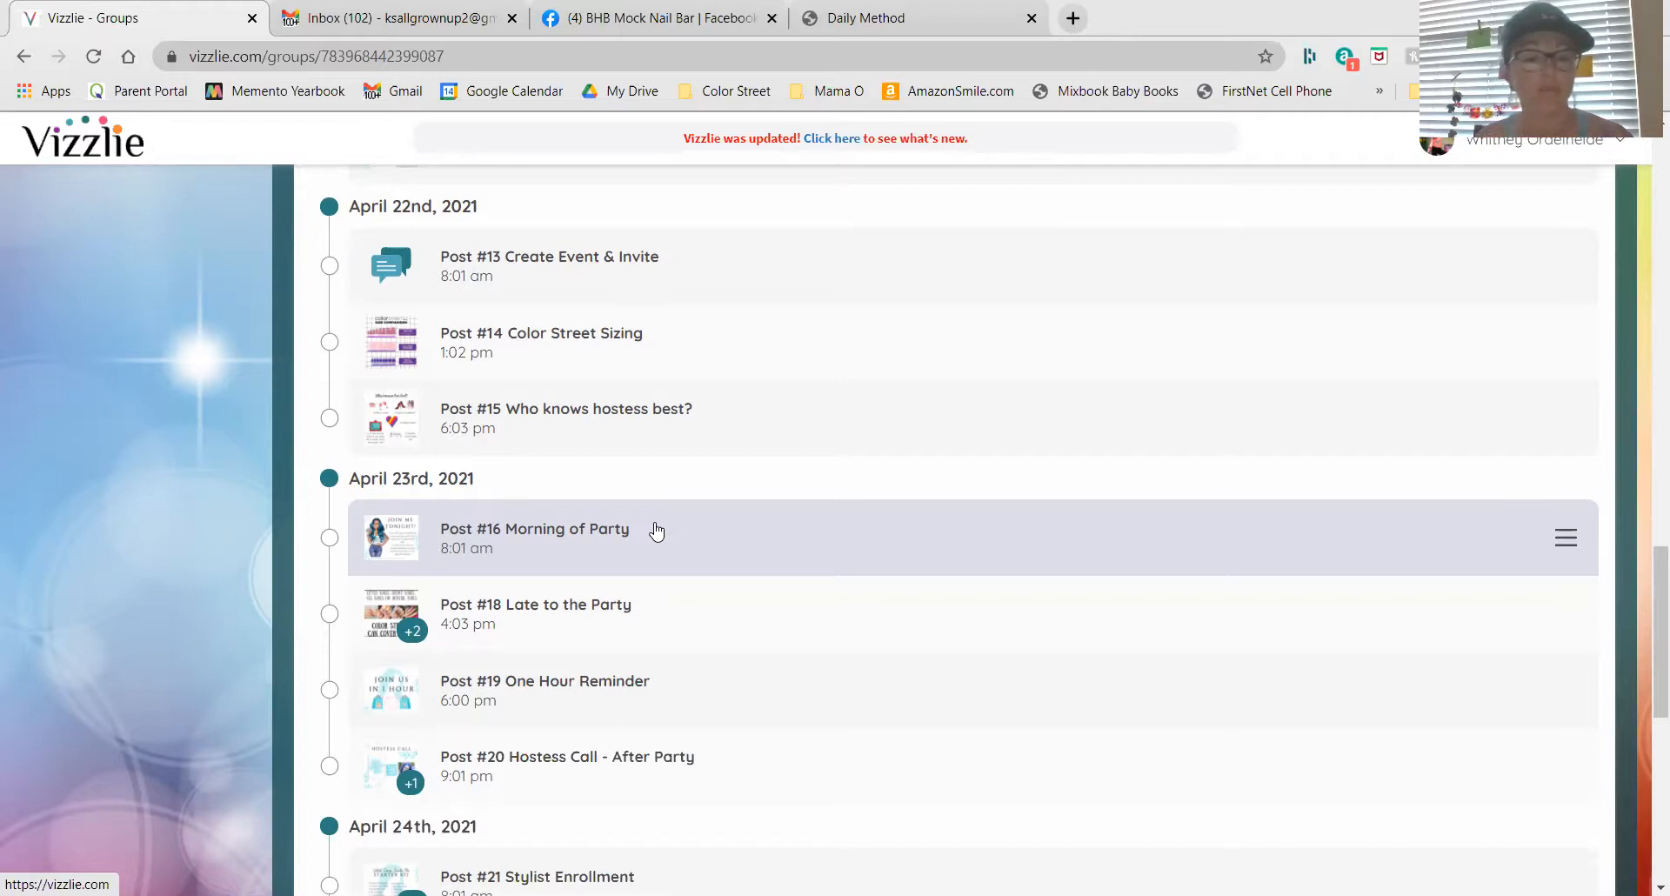
scroll(656, 531, down, 1)
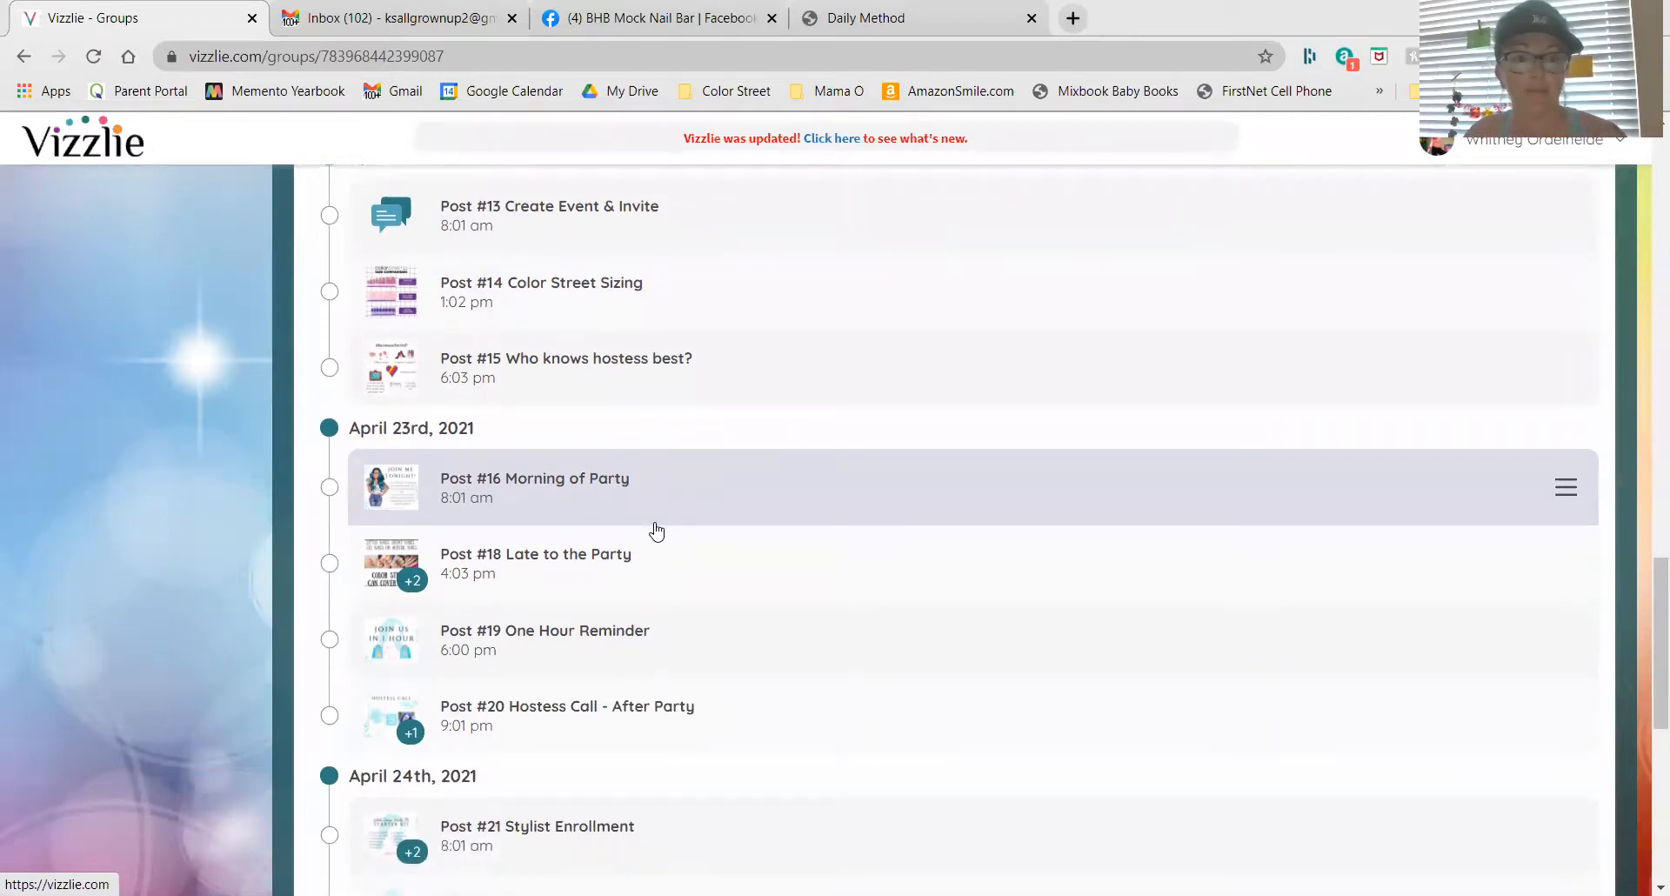
scroll(656, 531, down, 1)
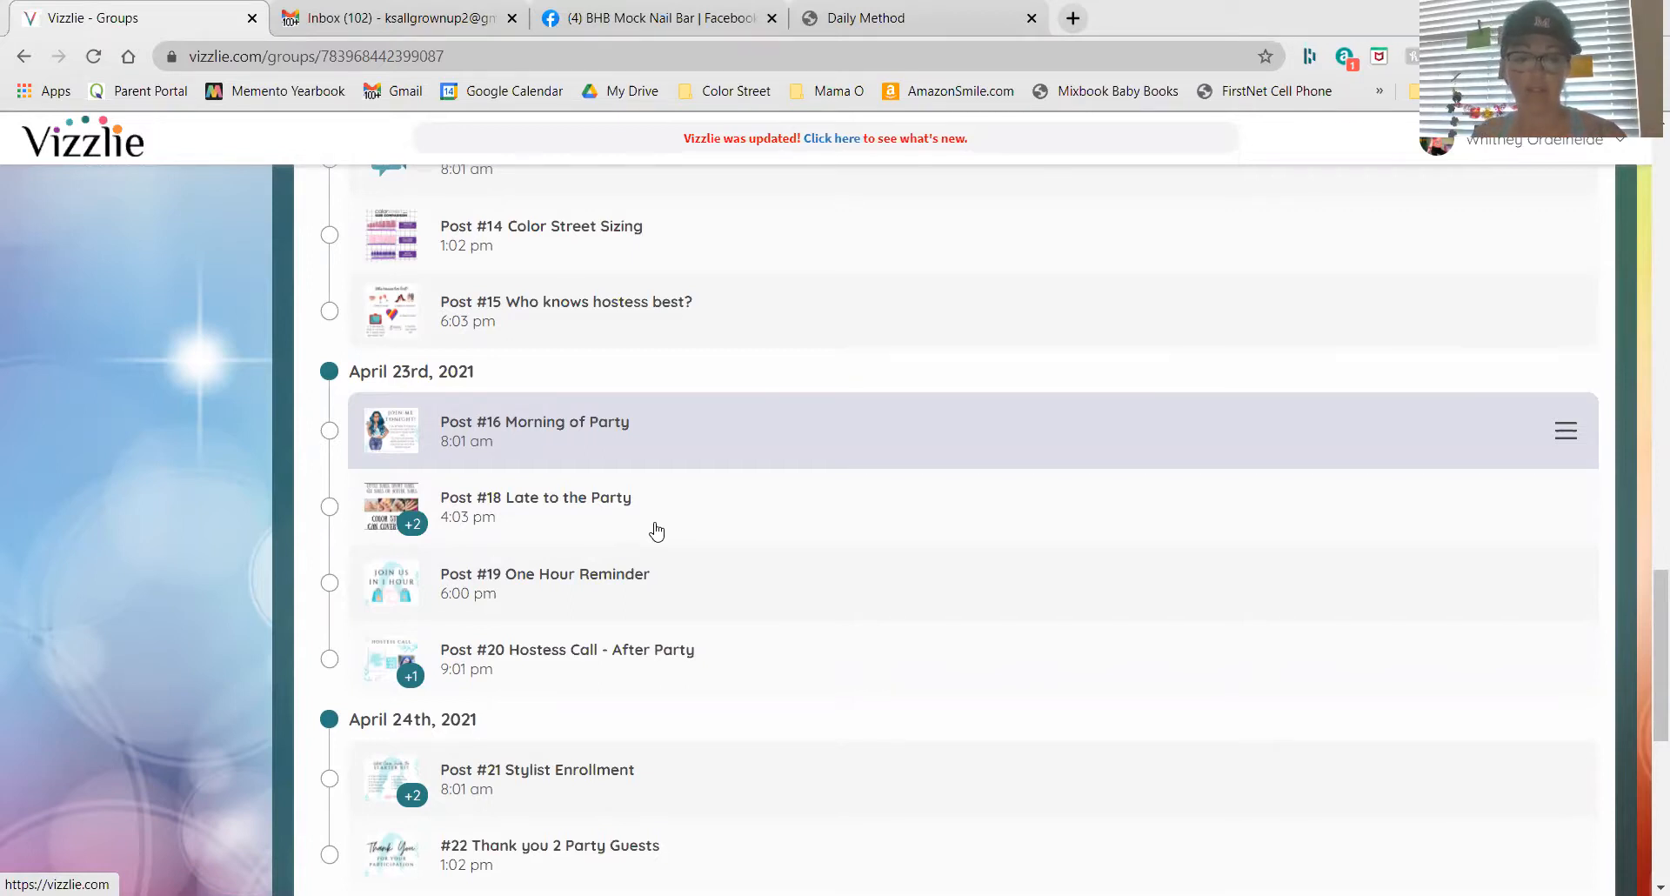
- Set the hostess text replacement to the hostess's first name and save it
scroll(656, 531, down, 5)
scroll(656, 532, down, 2)
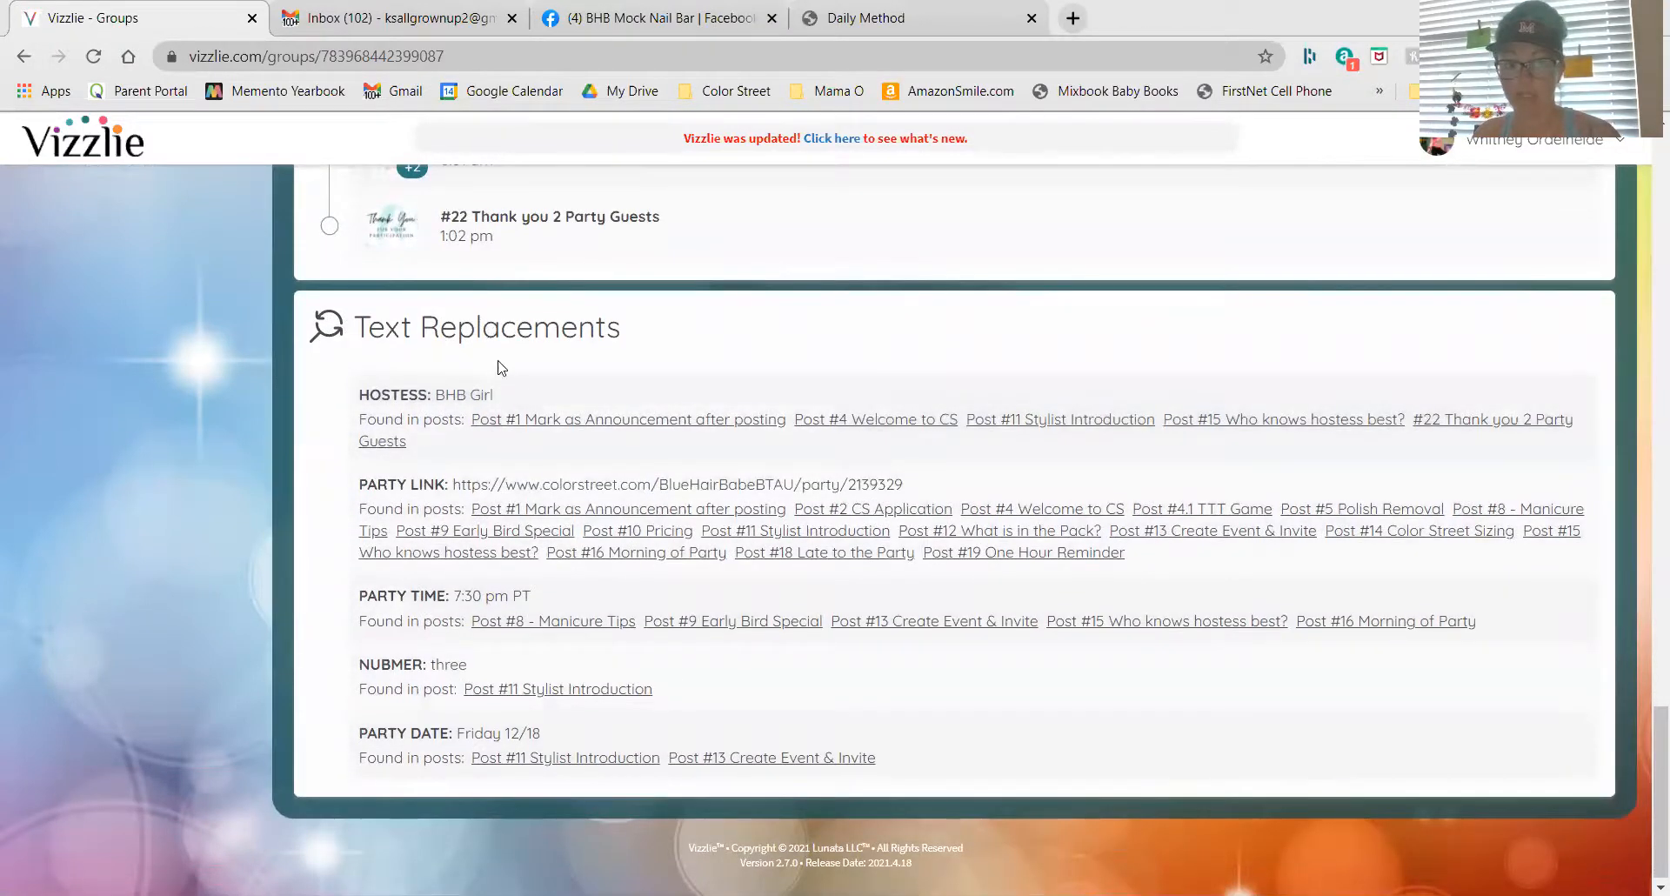
click(518, 421)
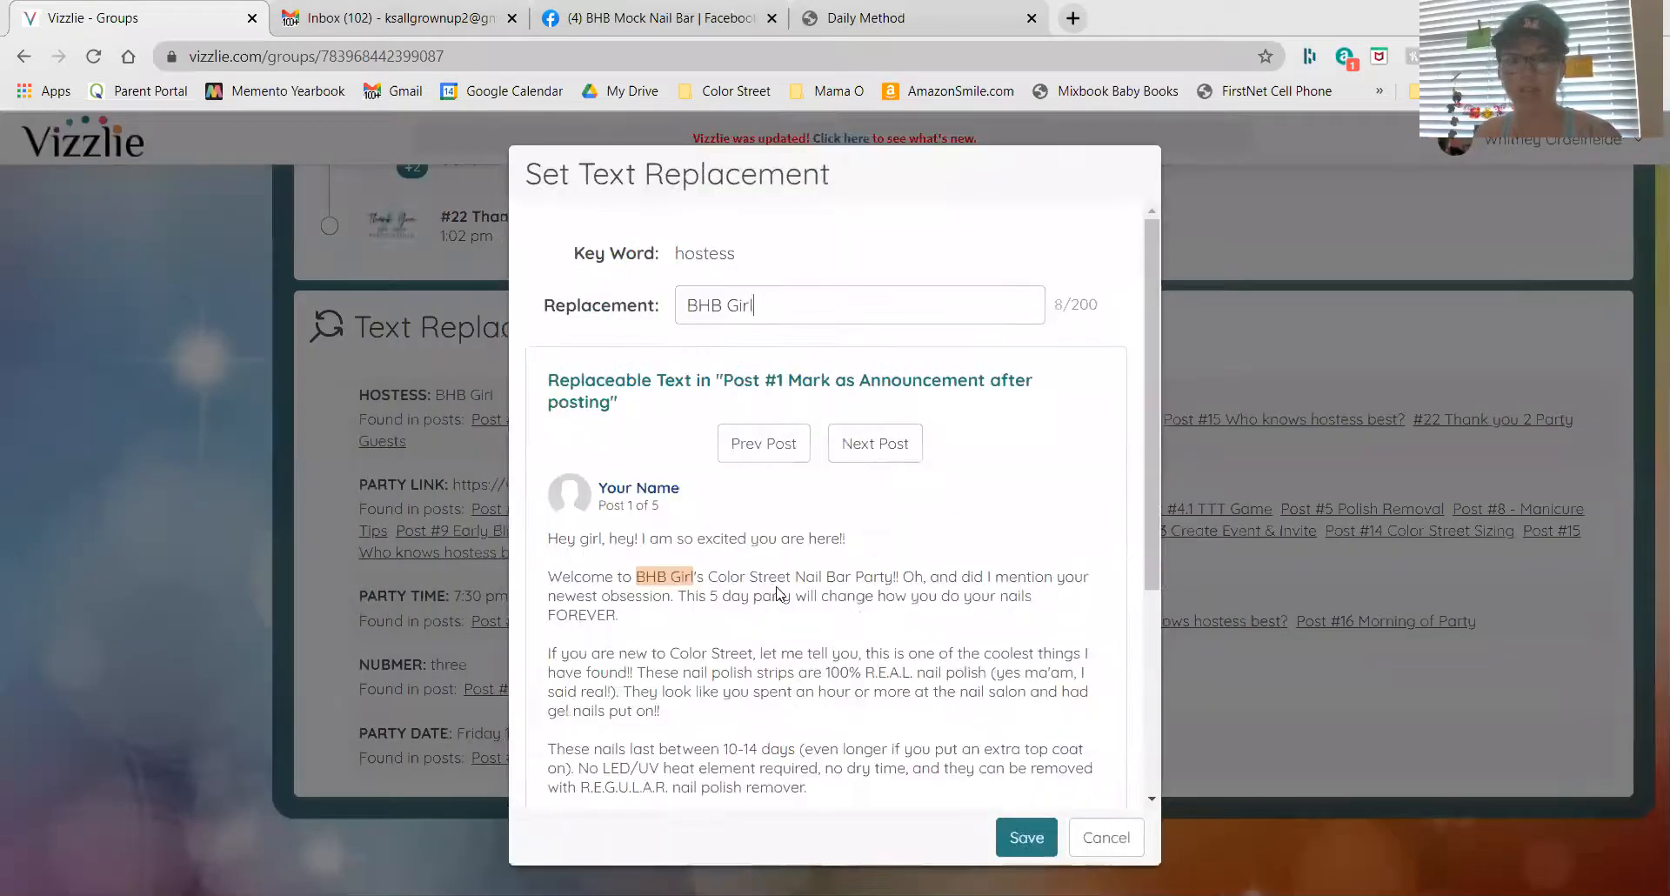
drag(777, 305, 635, 304)
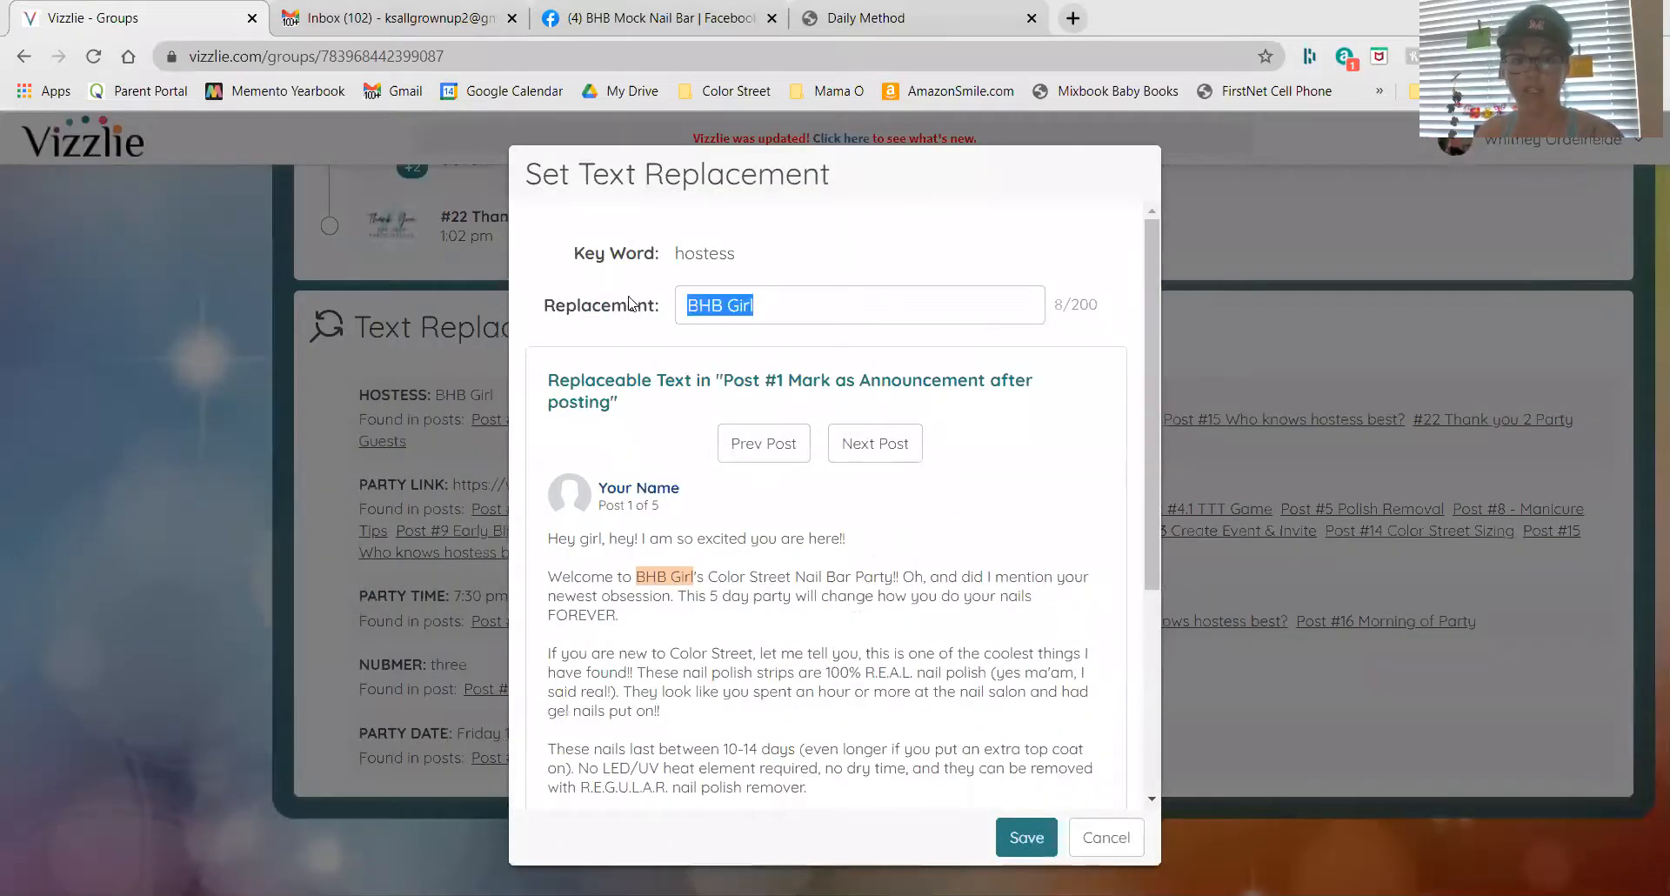
key(BackSpace)
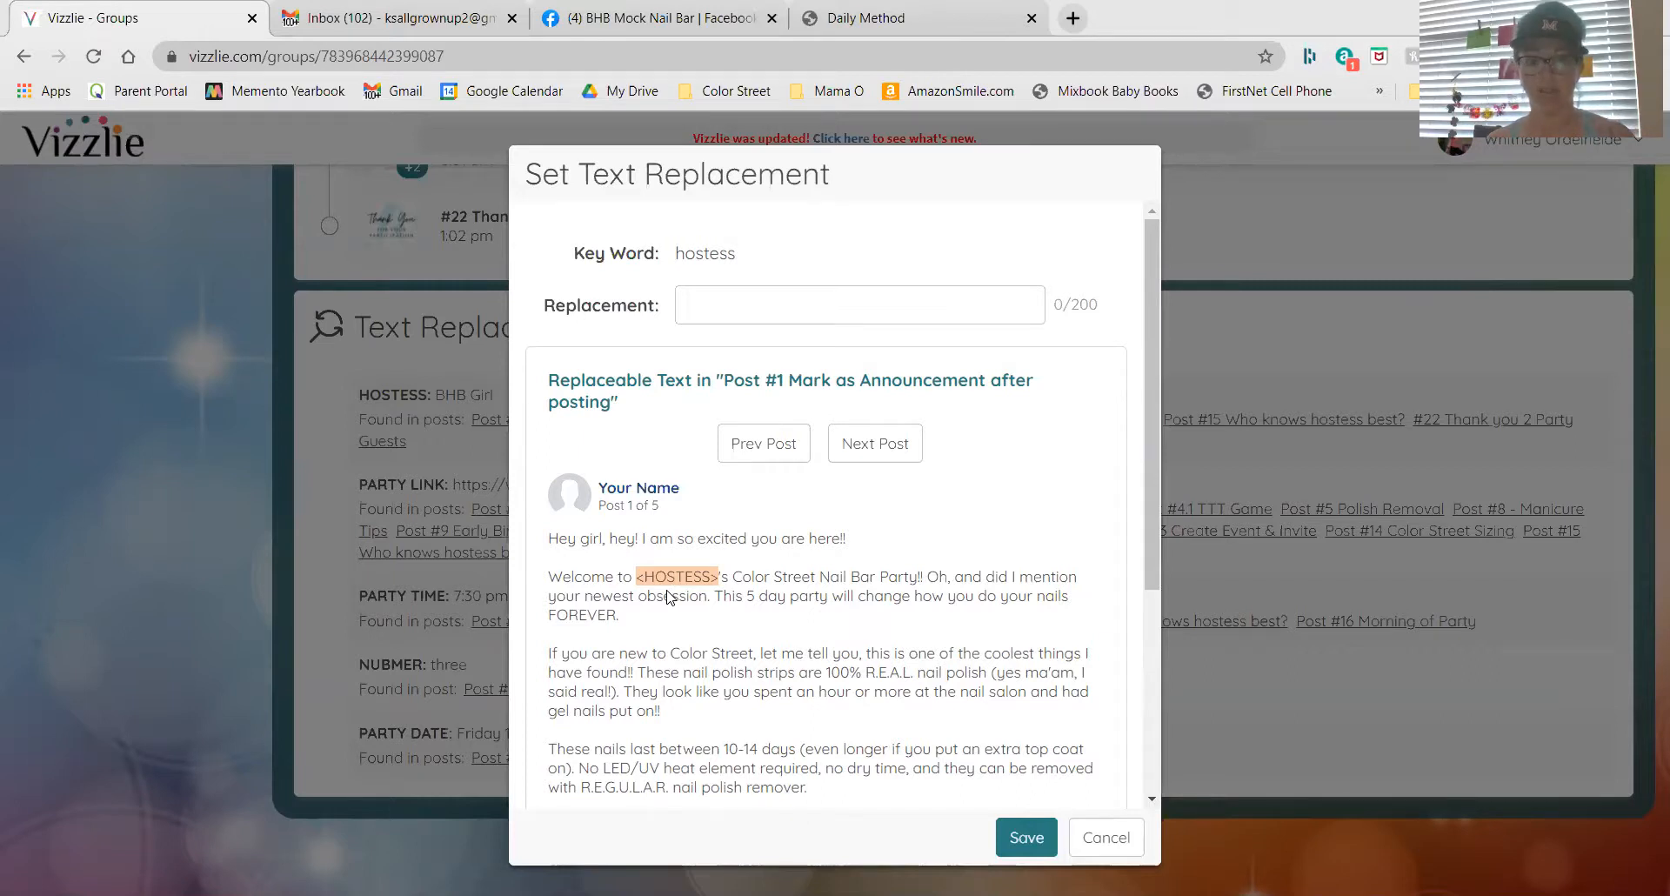
text(Michelle)
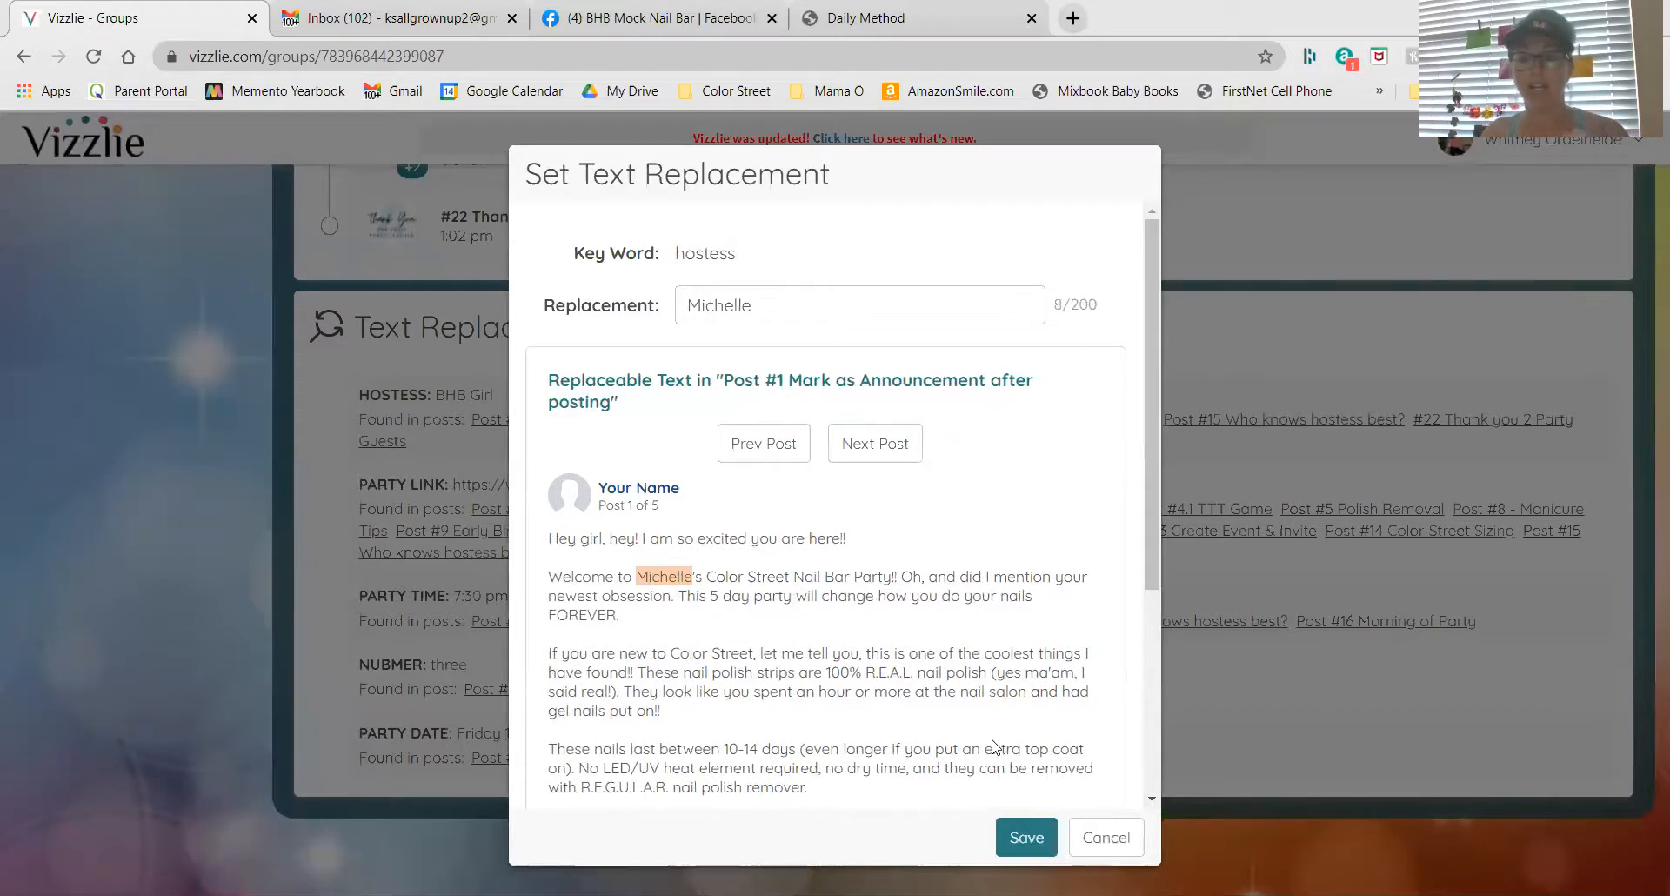
click(1025, 838)
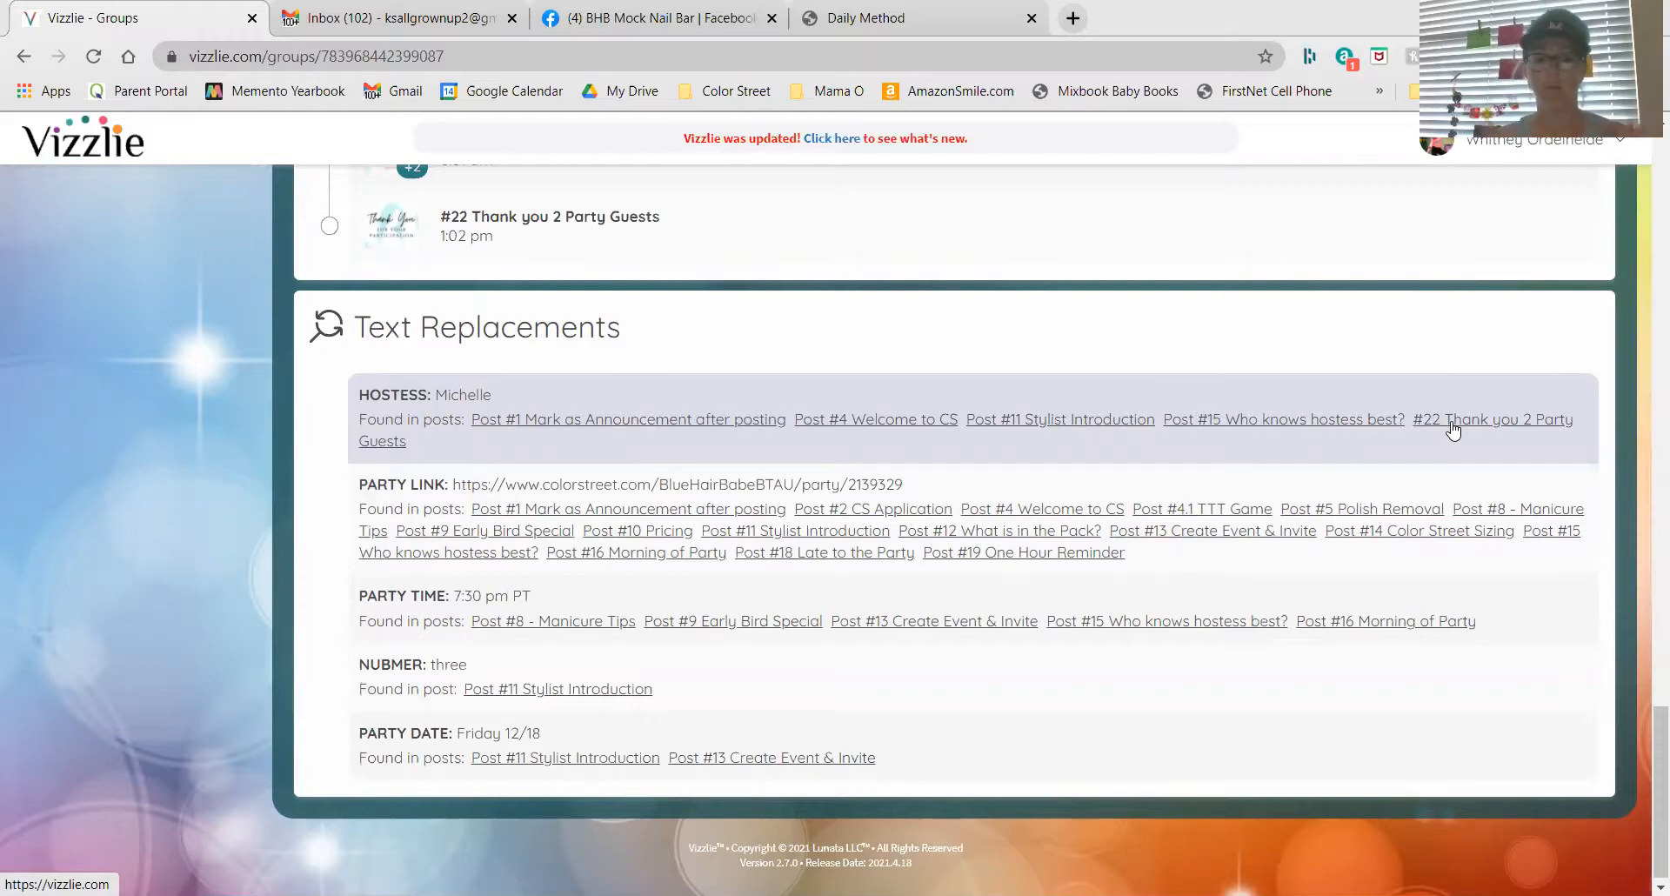
- Set the party link text replacement to "here is my party link", check it in the Post #1 preview, and save it
click(1005, 520)
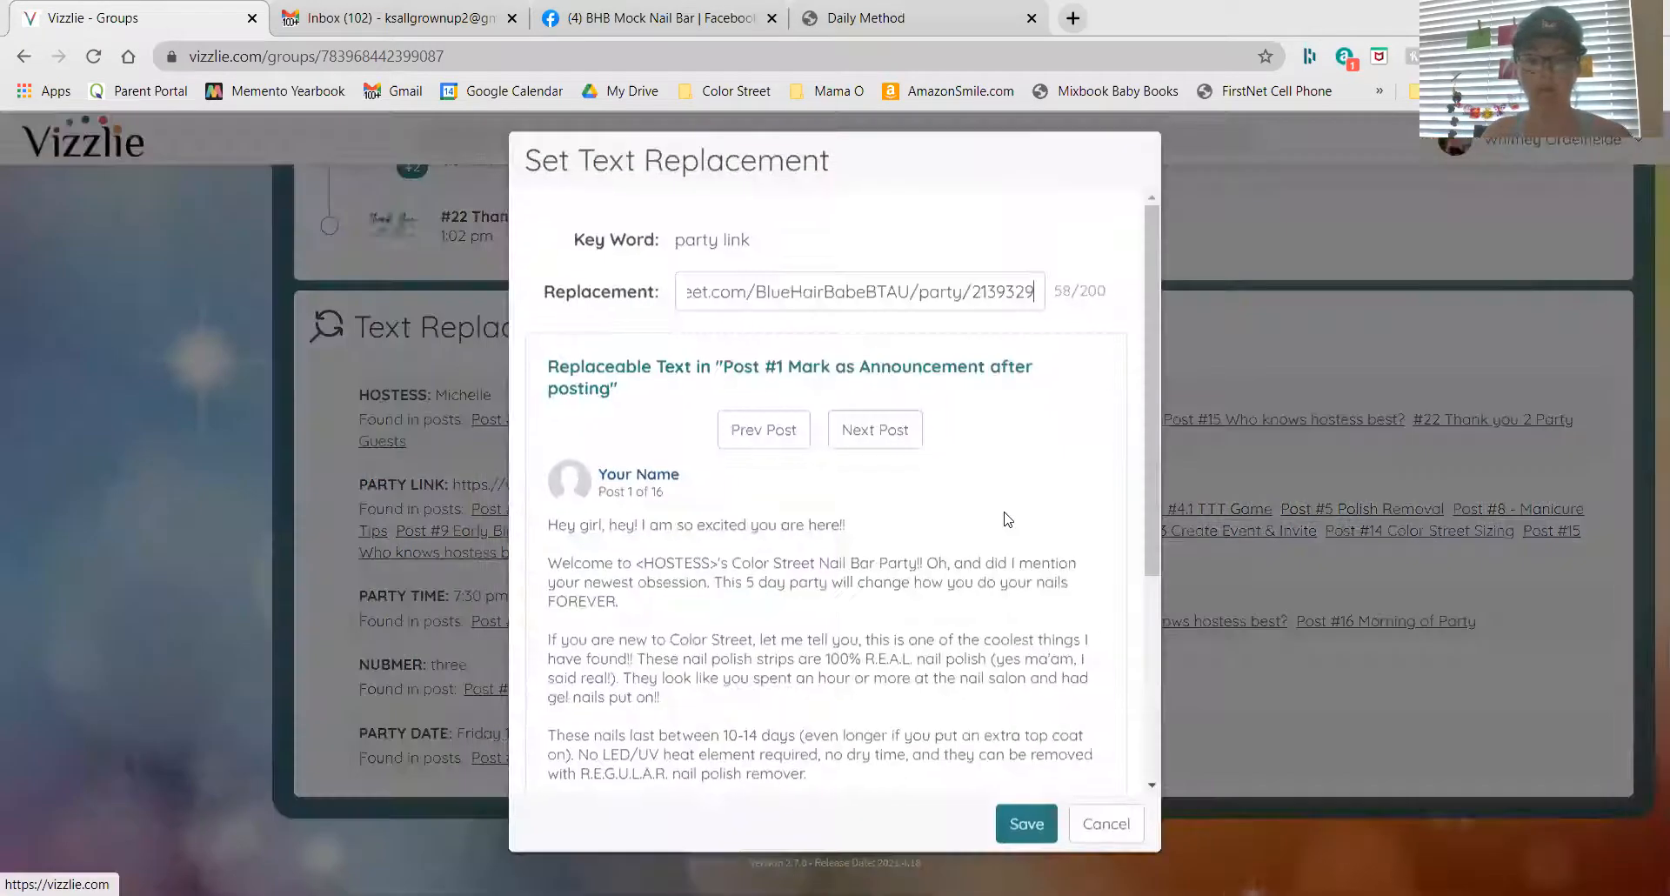
triple_click(833, 309)
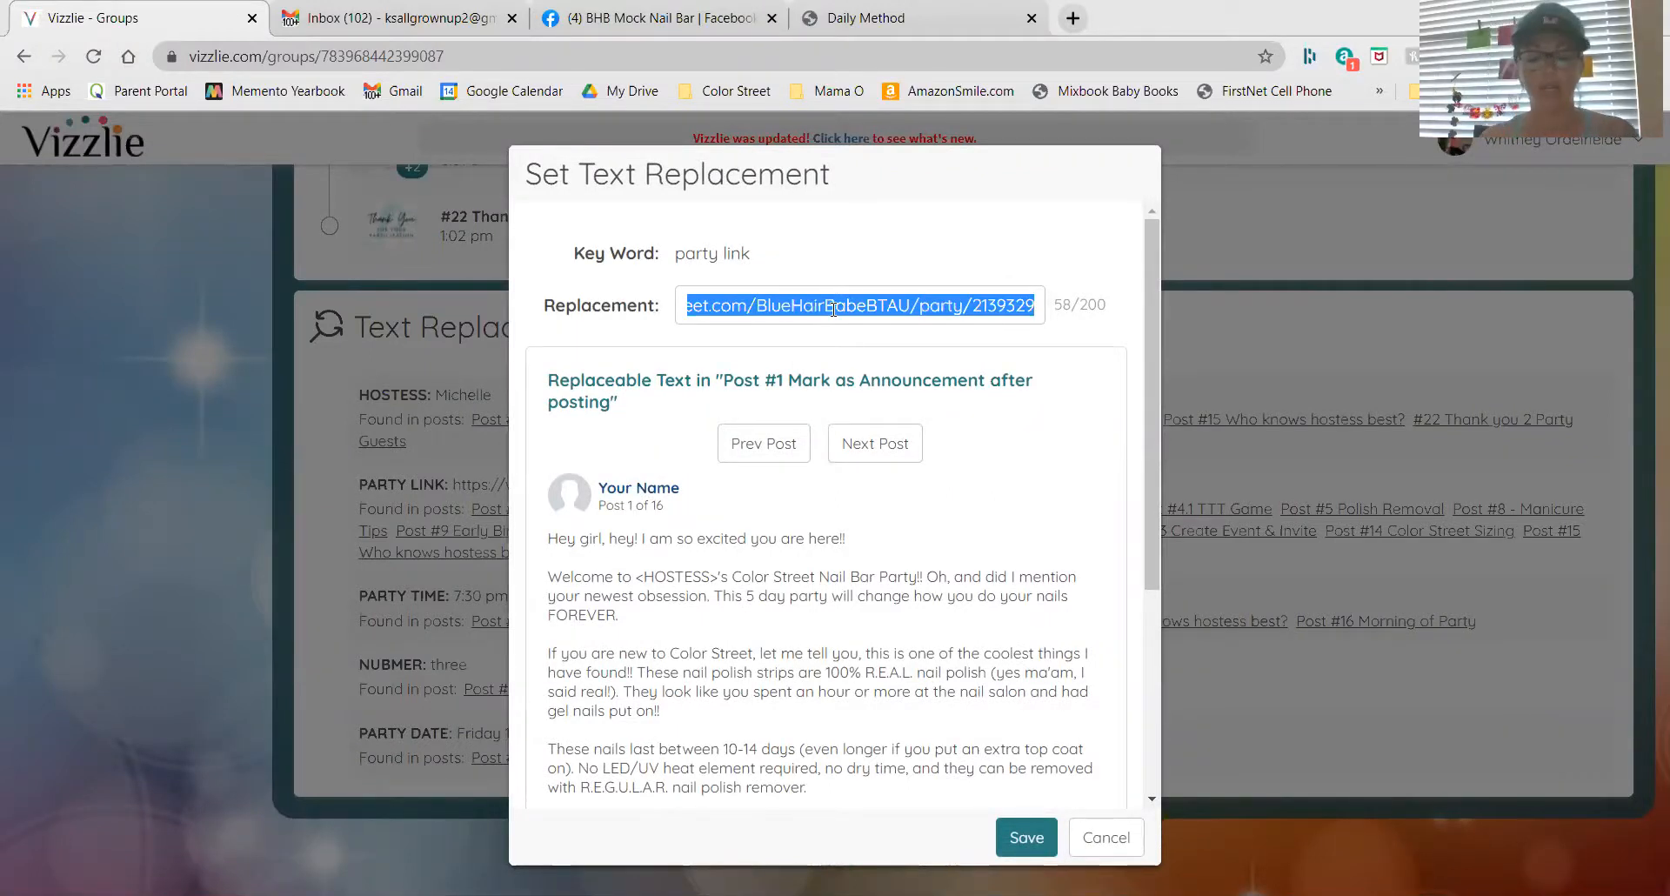
text(here is)
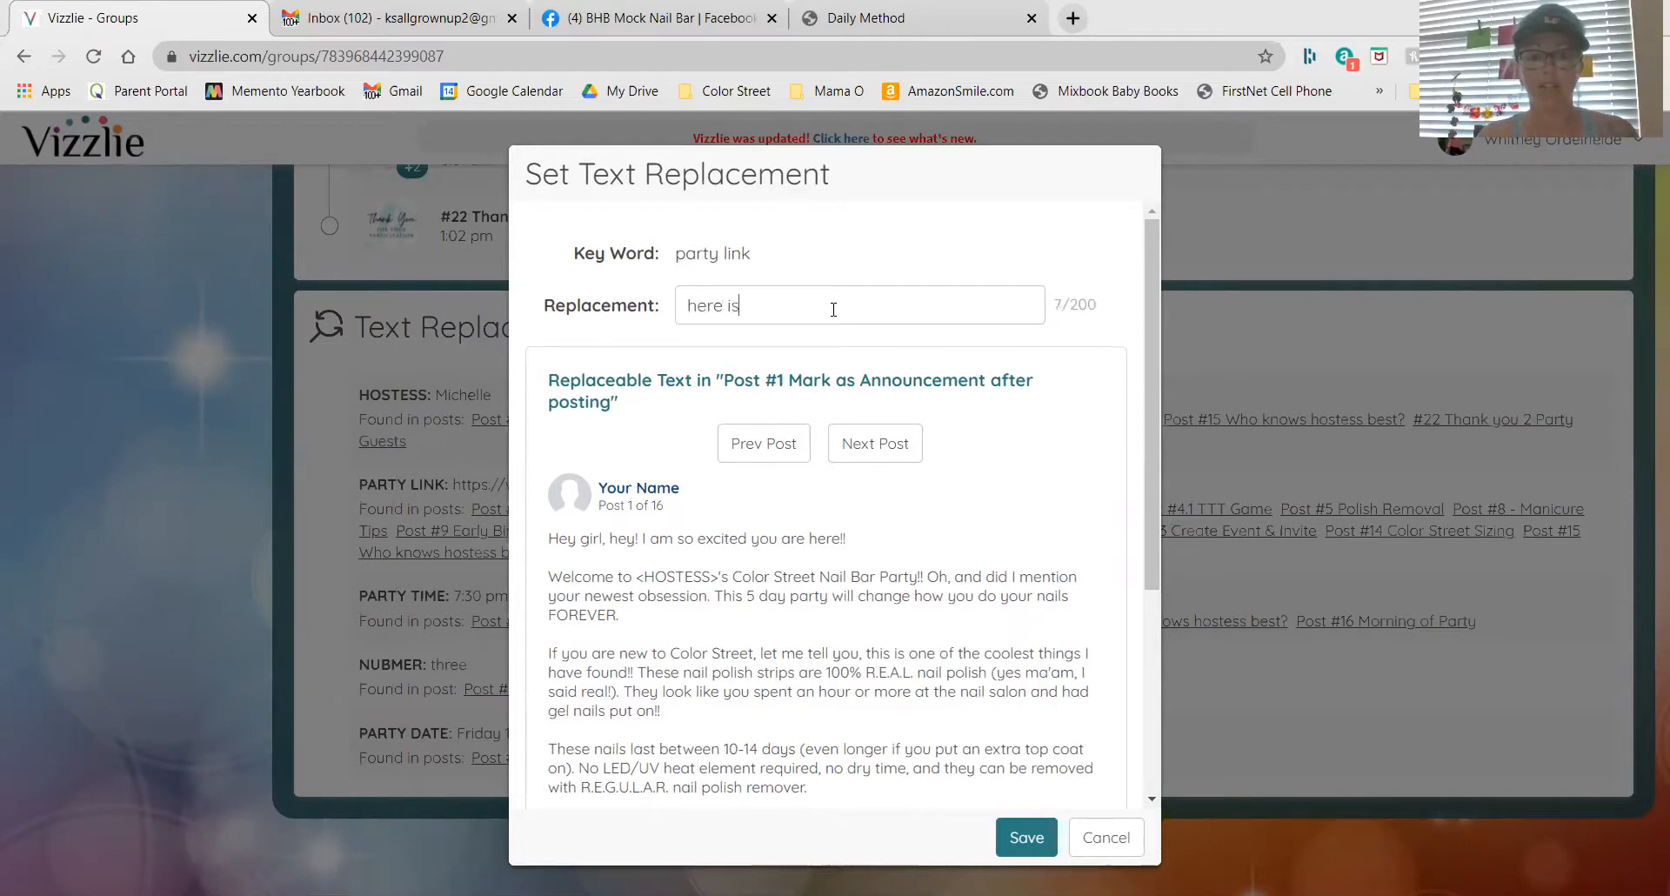
text( my party link)
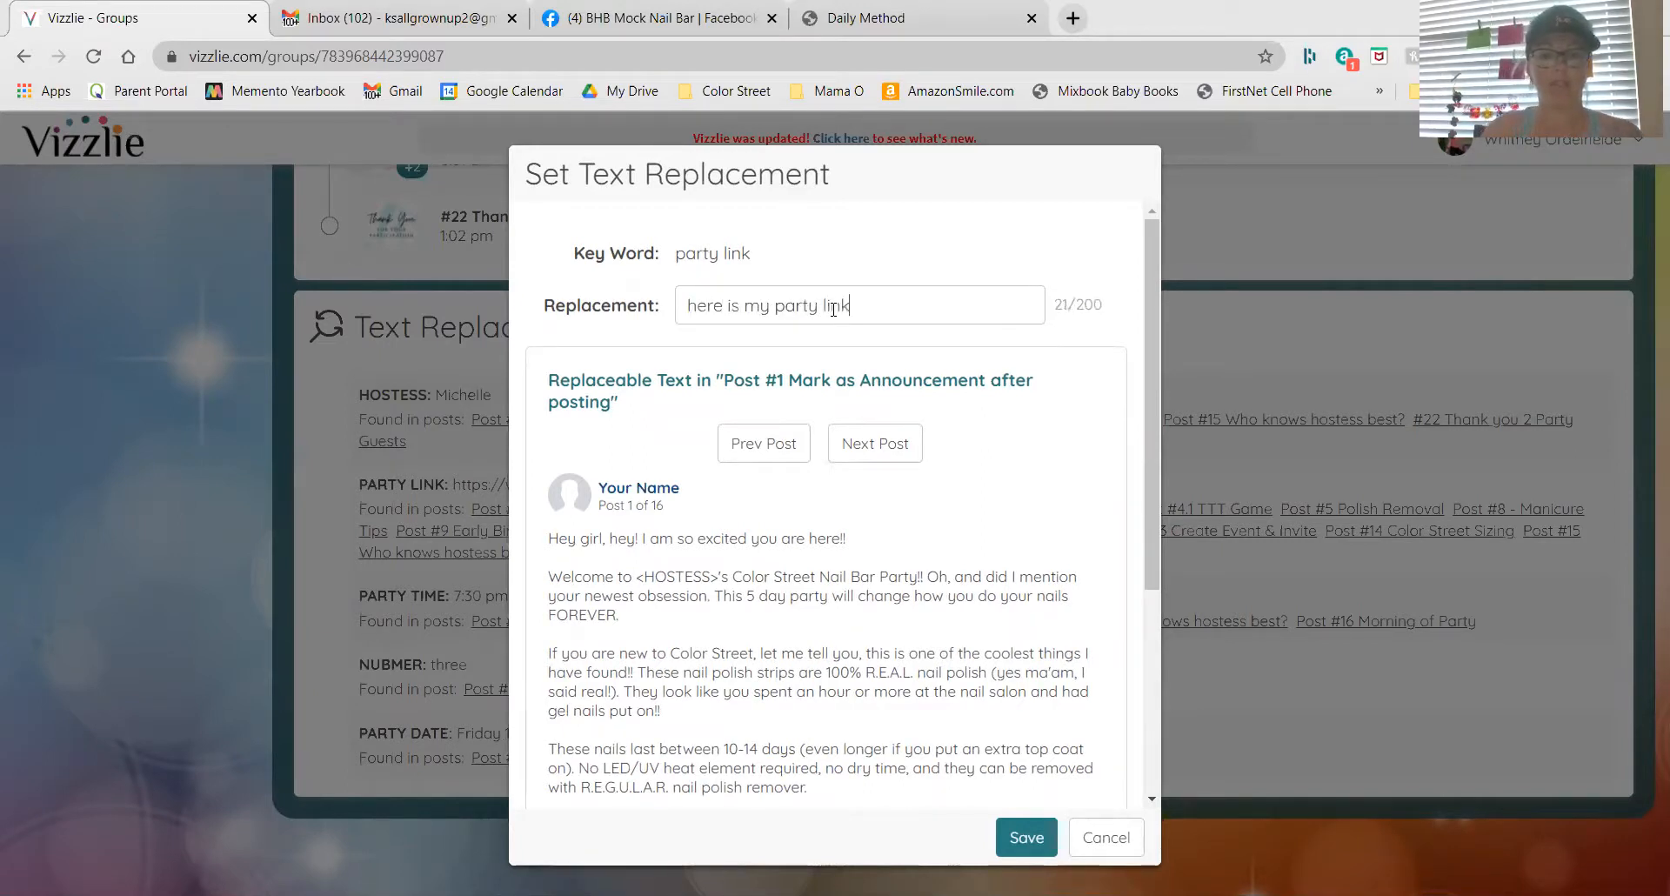
scroll(833, 309, down, 4)
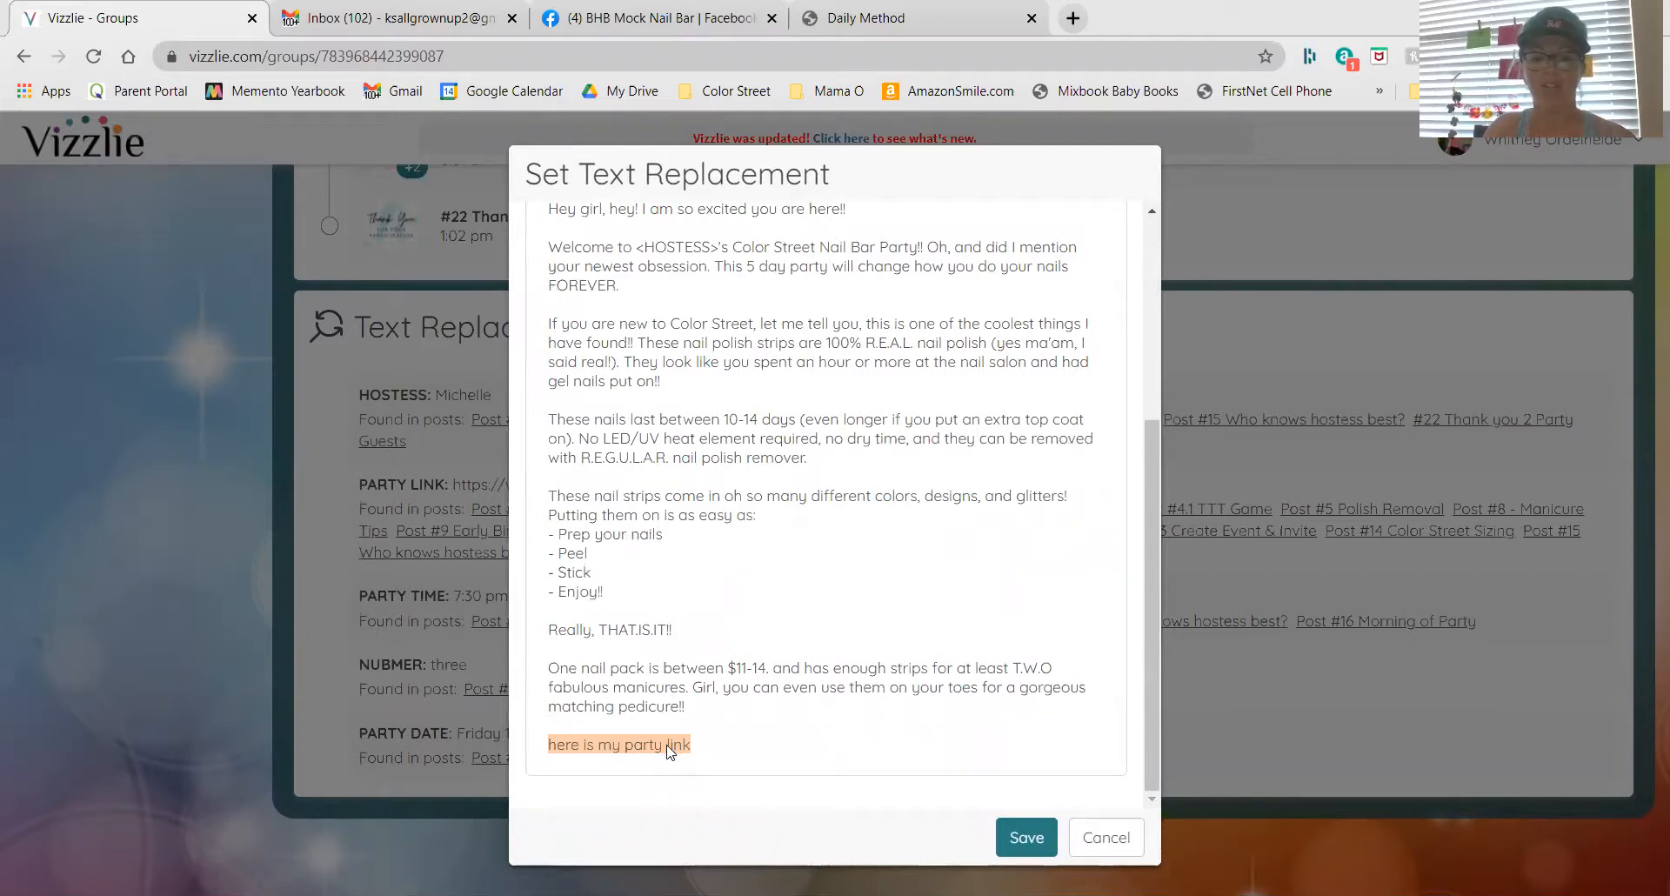
click(1047, 839)
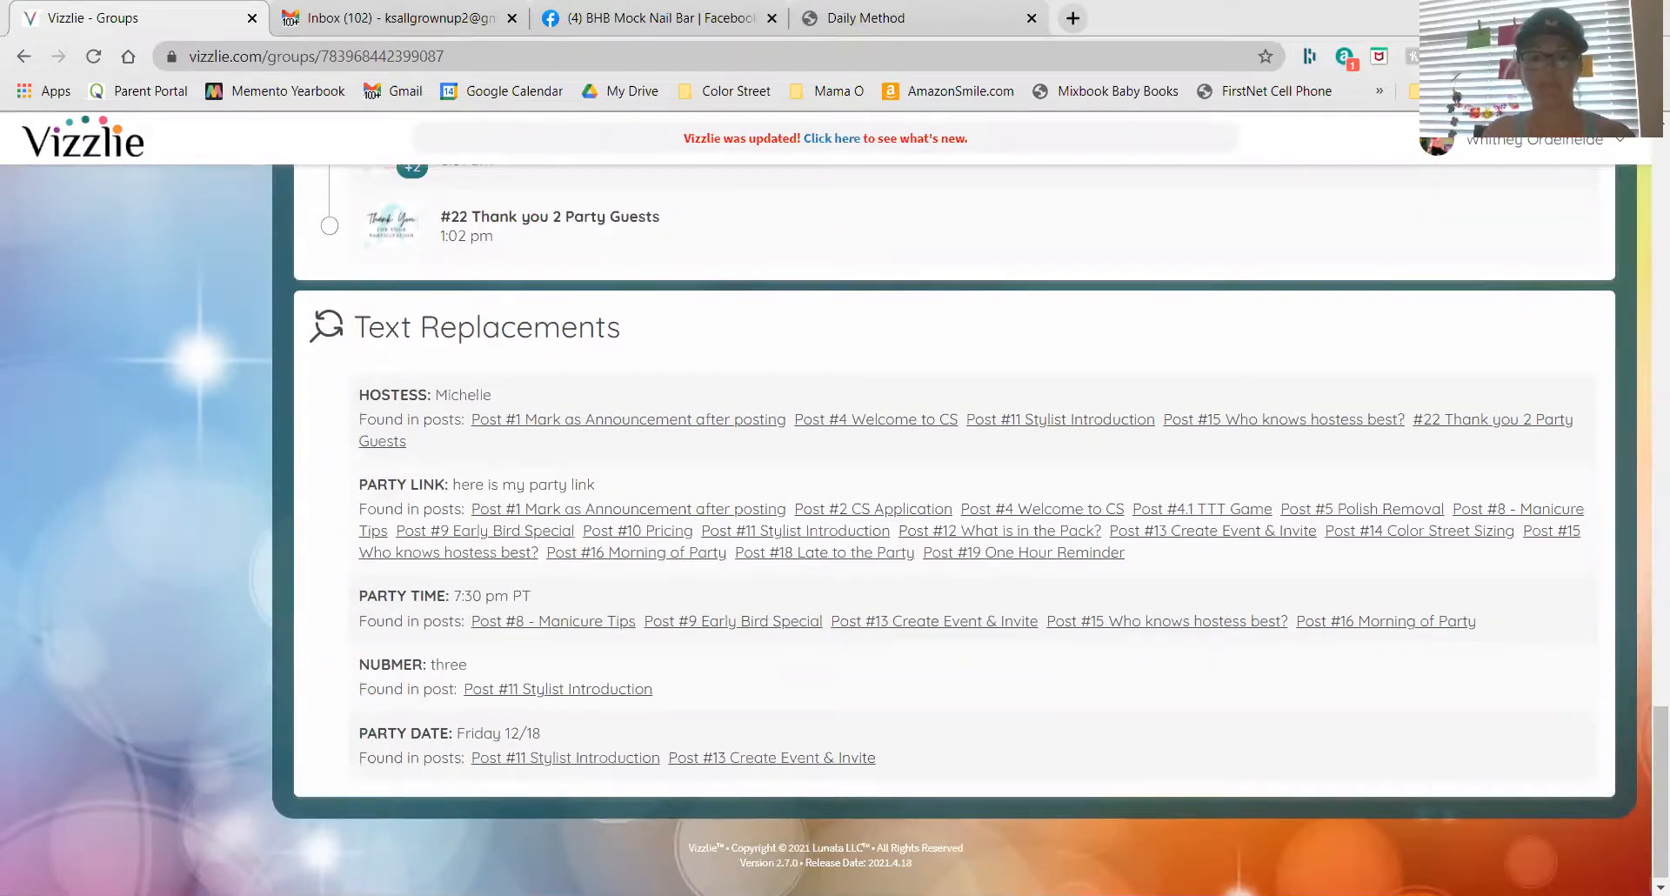
- Set the party time text replacement to "Friday 4/23 @ 7:30 pm PT" and save it
click(616, 622)
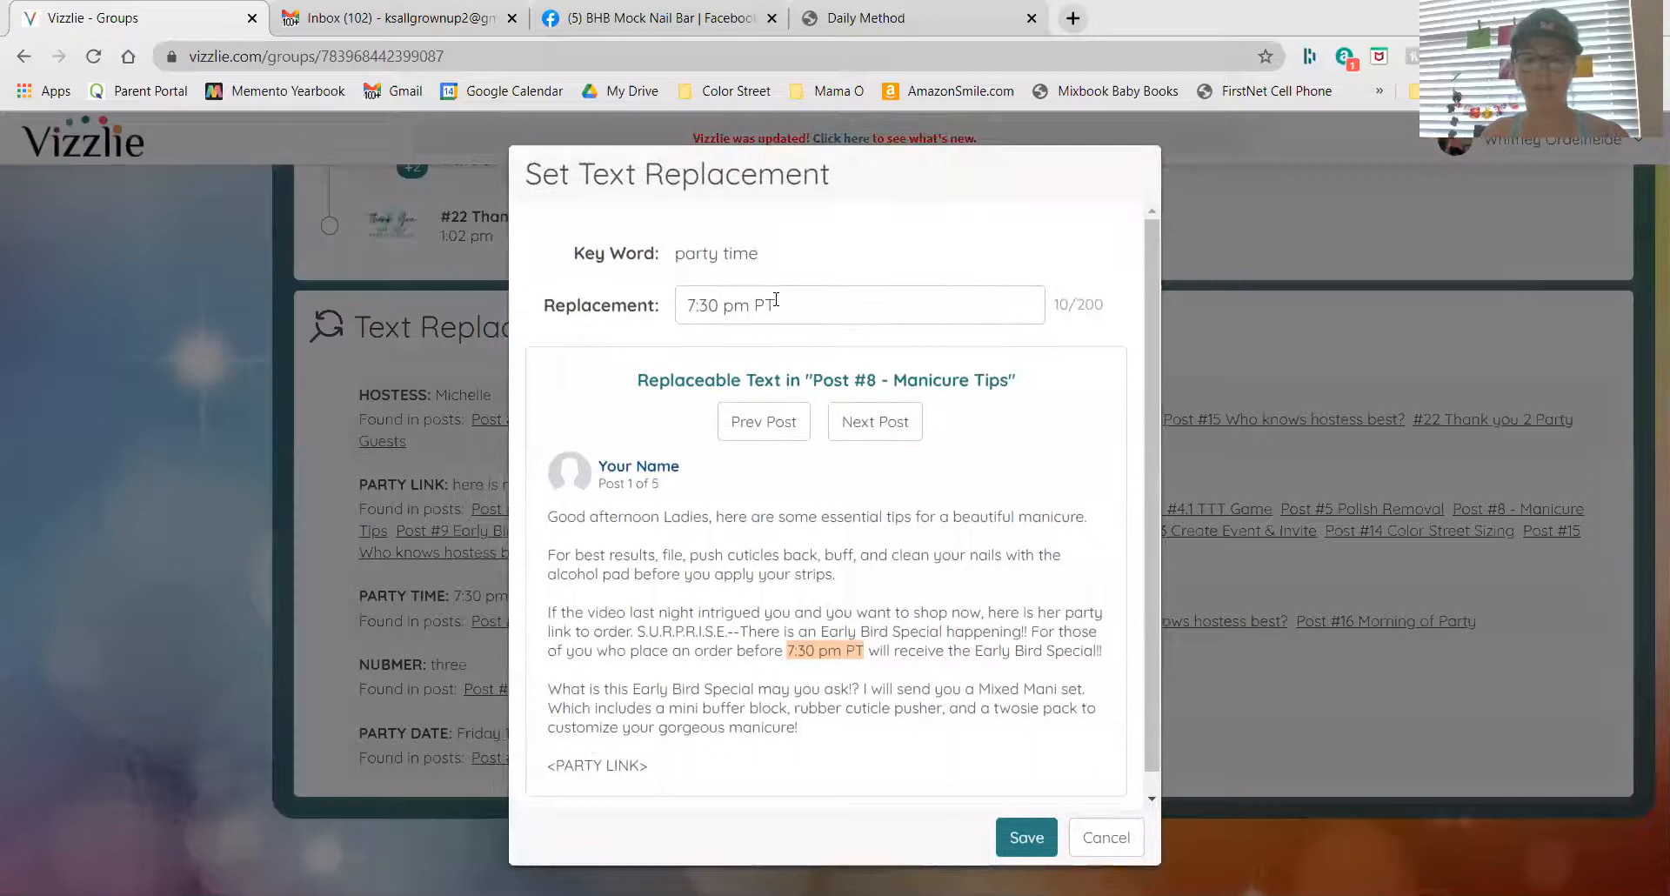
click(691, 304)
text(Friday )
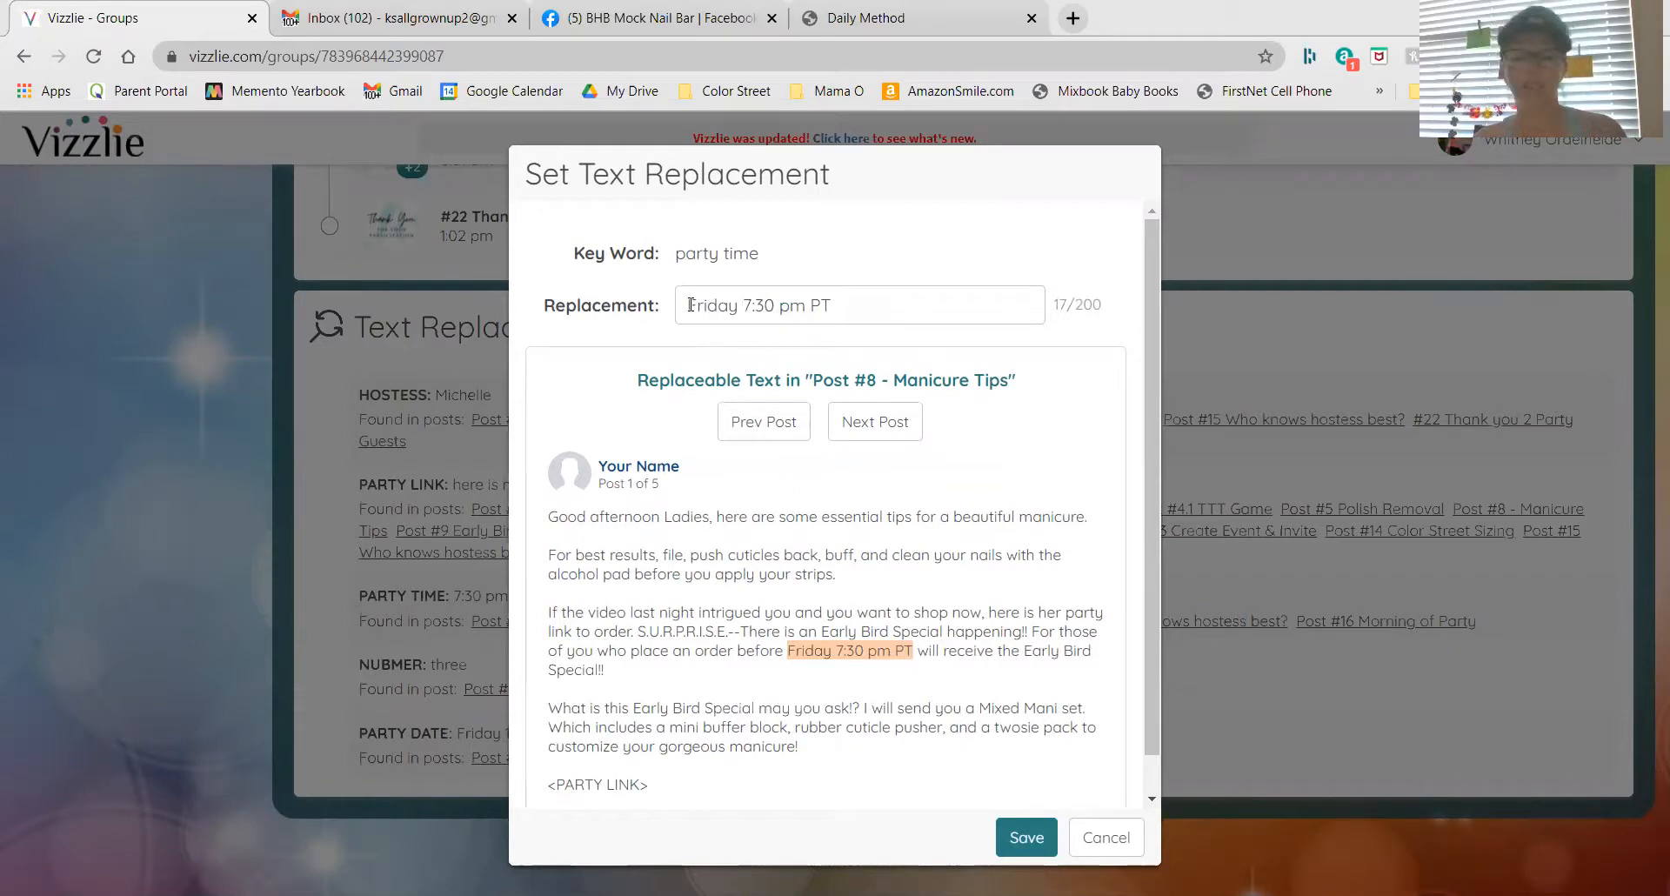
text(4/23 )
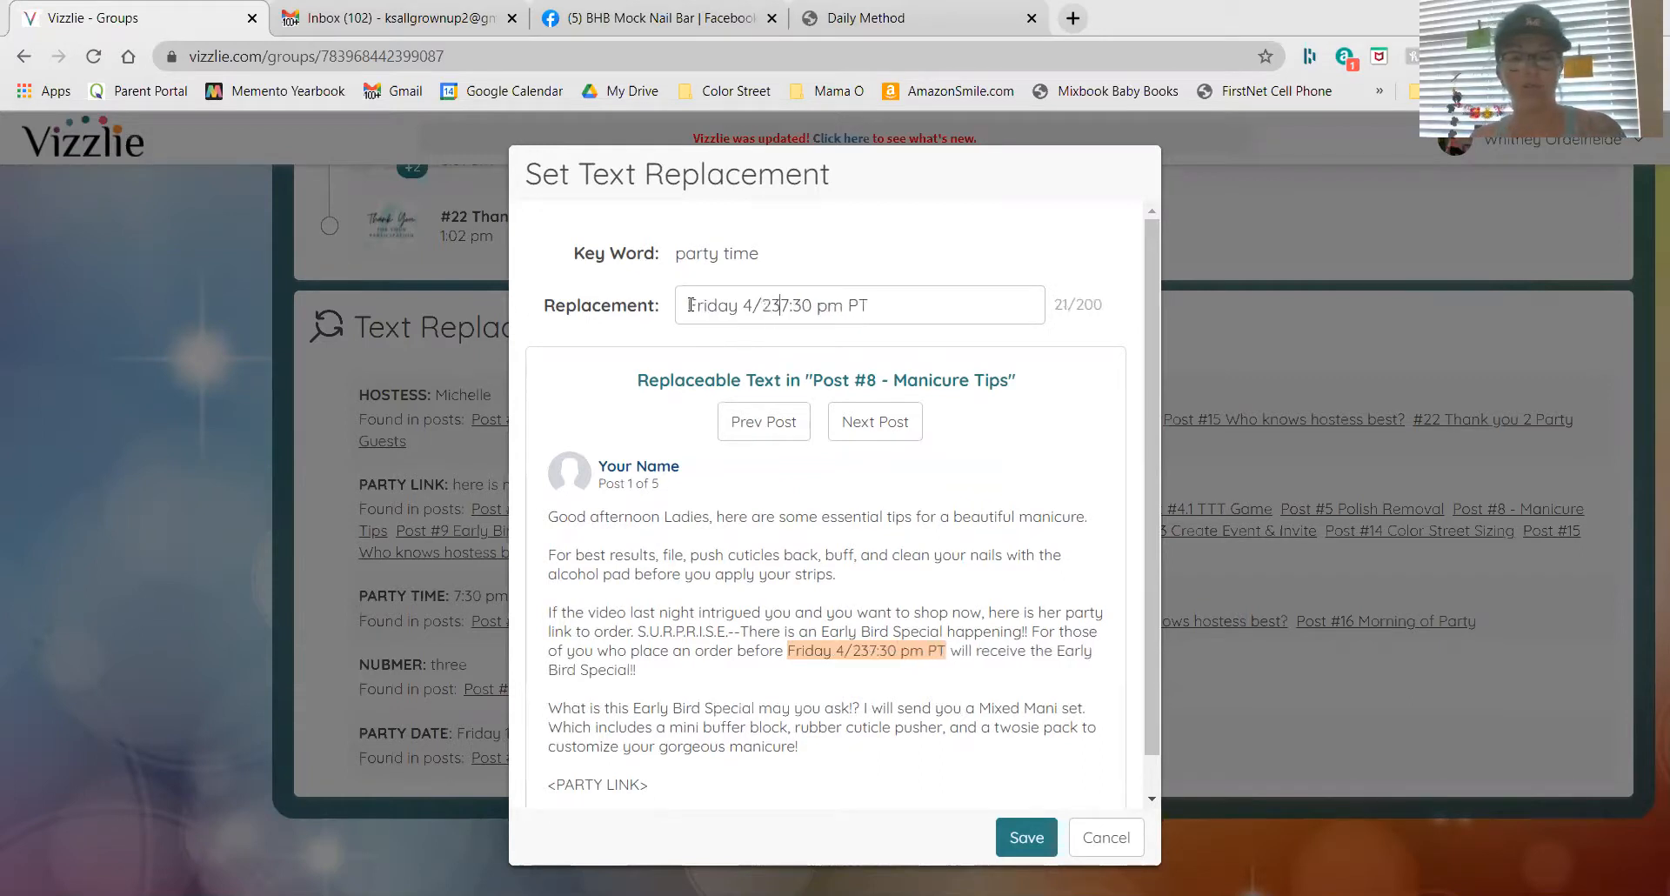
text(@)
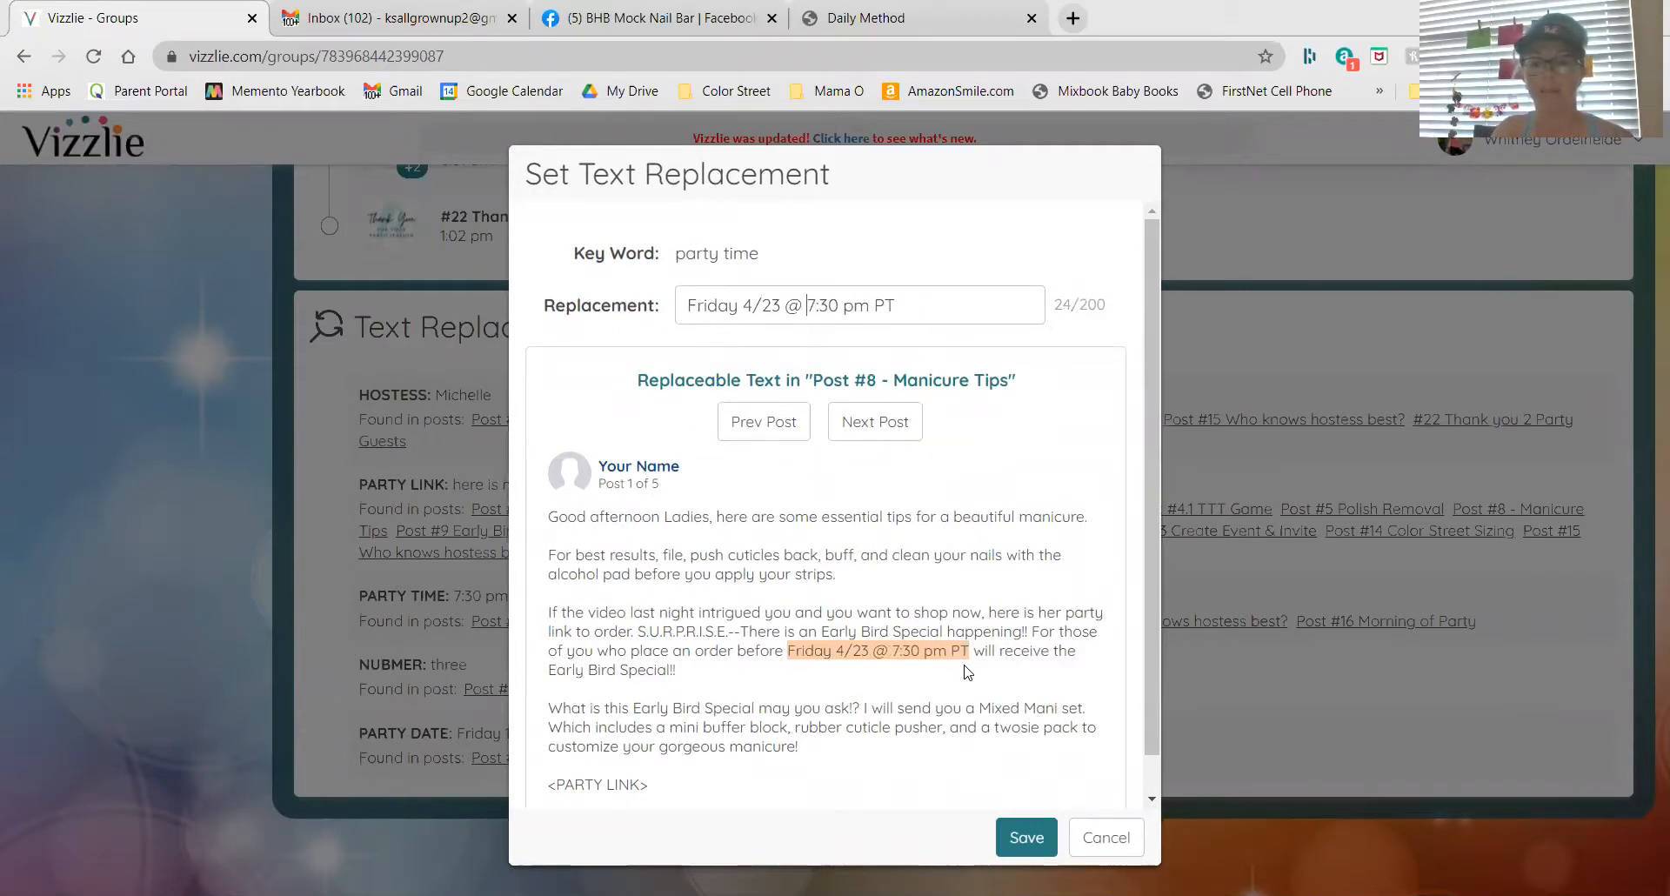
scroll(966, 672, down, 1)
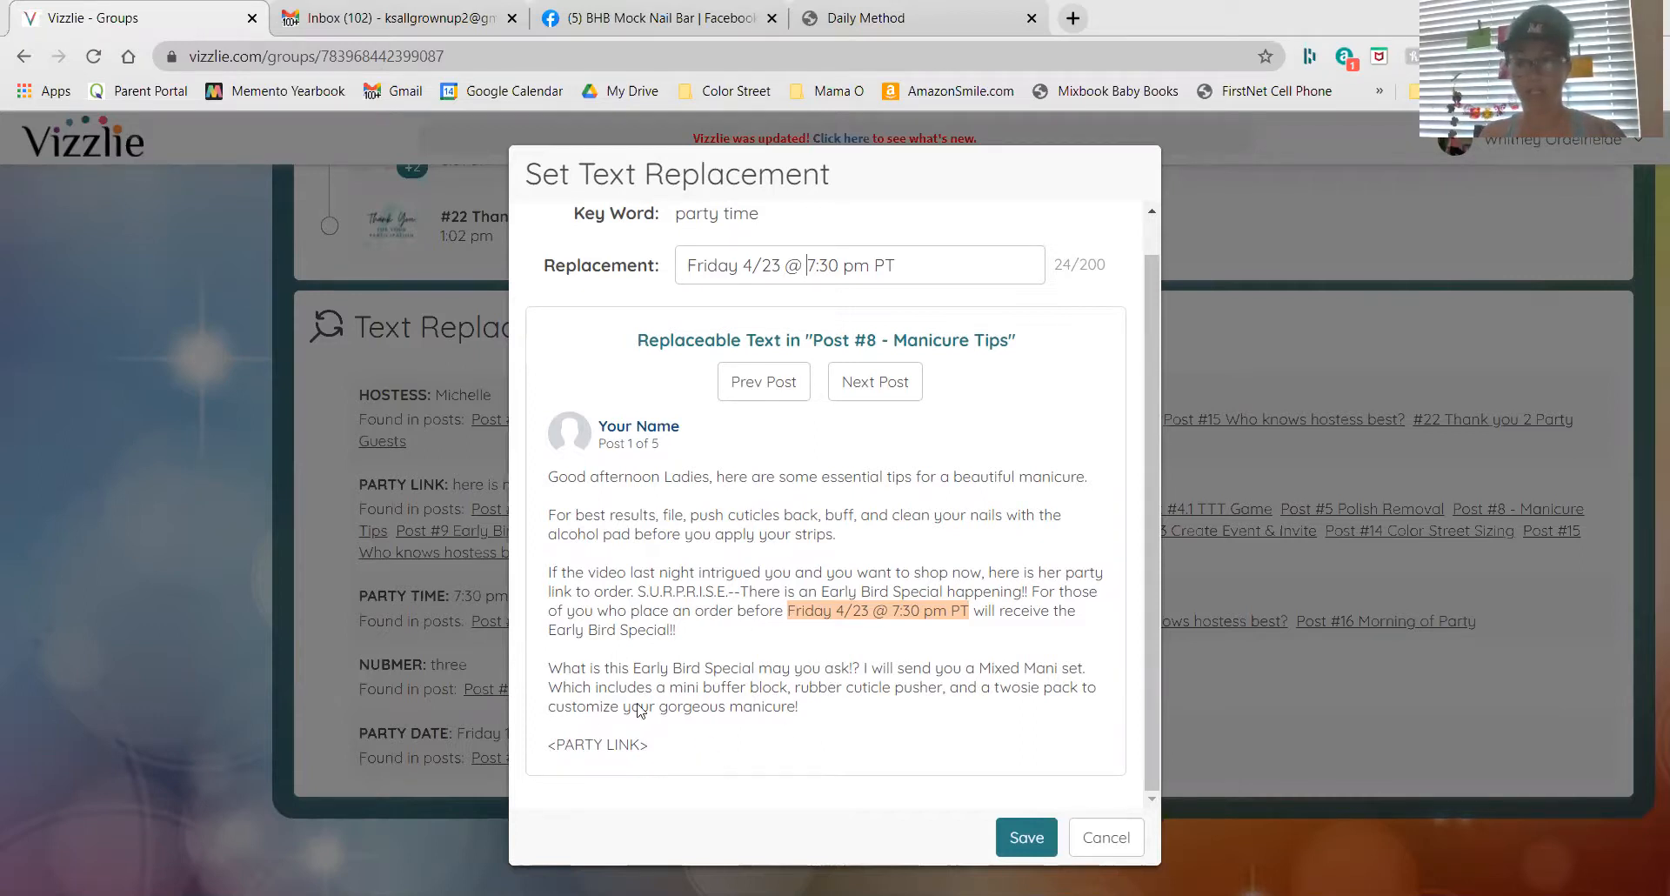
click(1033, 842)
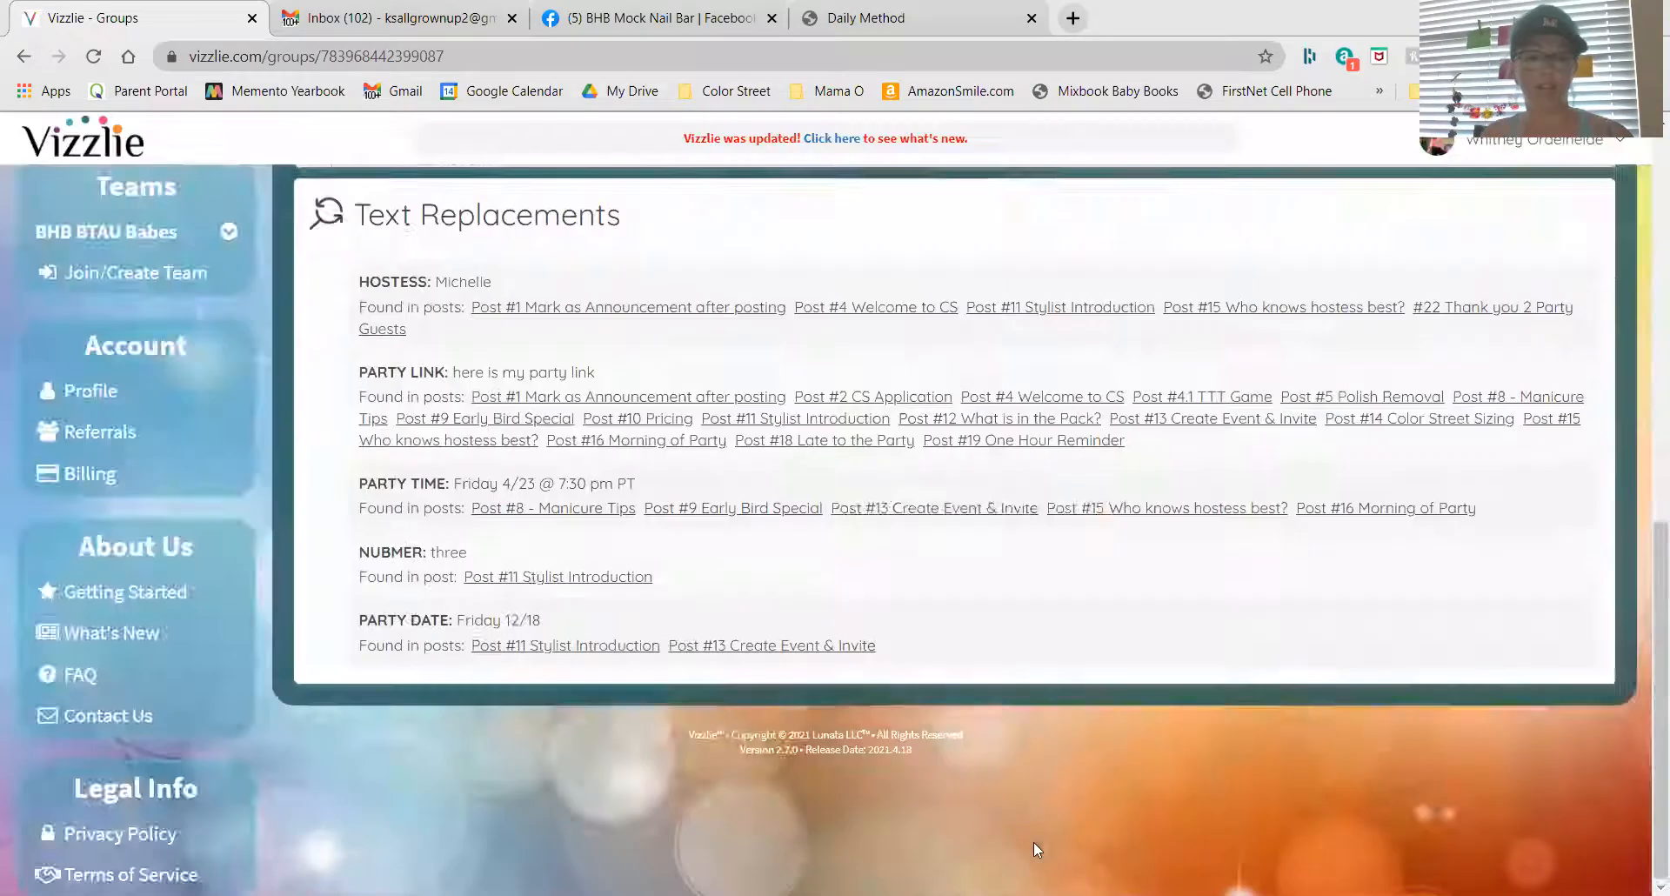
- Set the party date text replacement to "Friday 4/23 @ 7pm PT" and save it
click(498, 743)
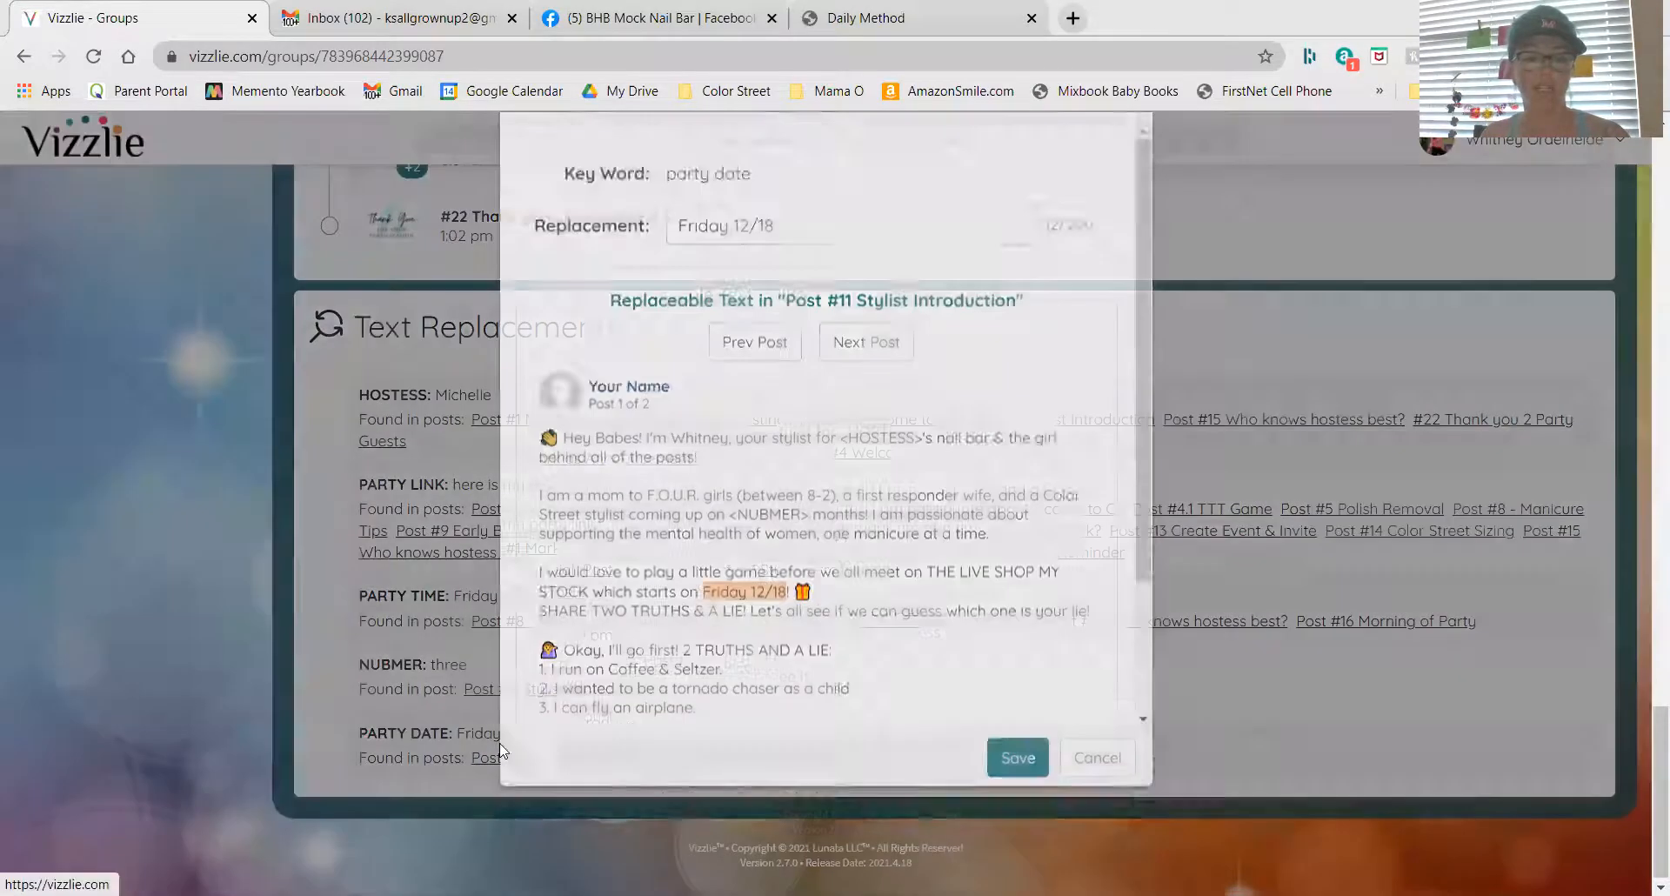
drag(784, 305, 746, 302)
text(4/)
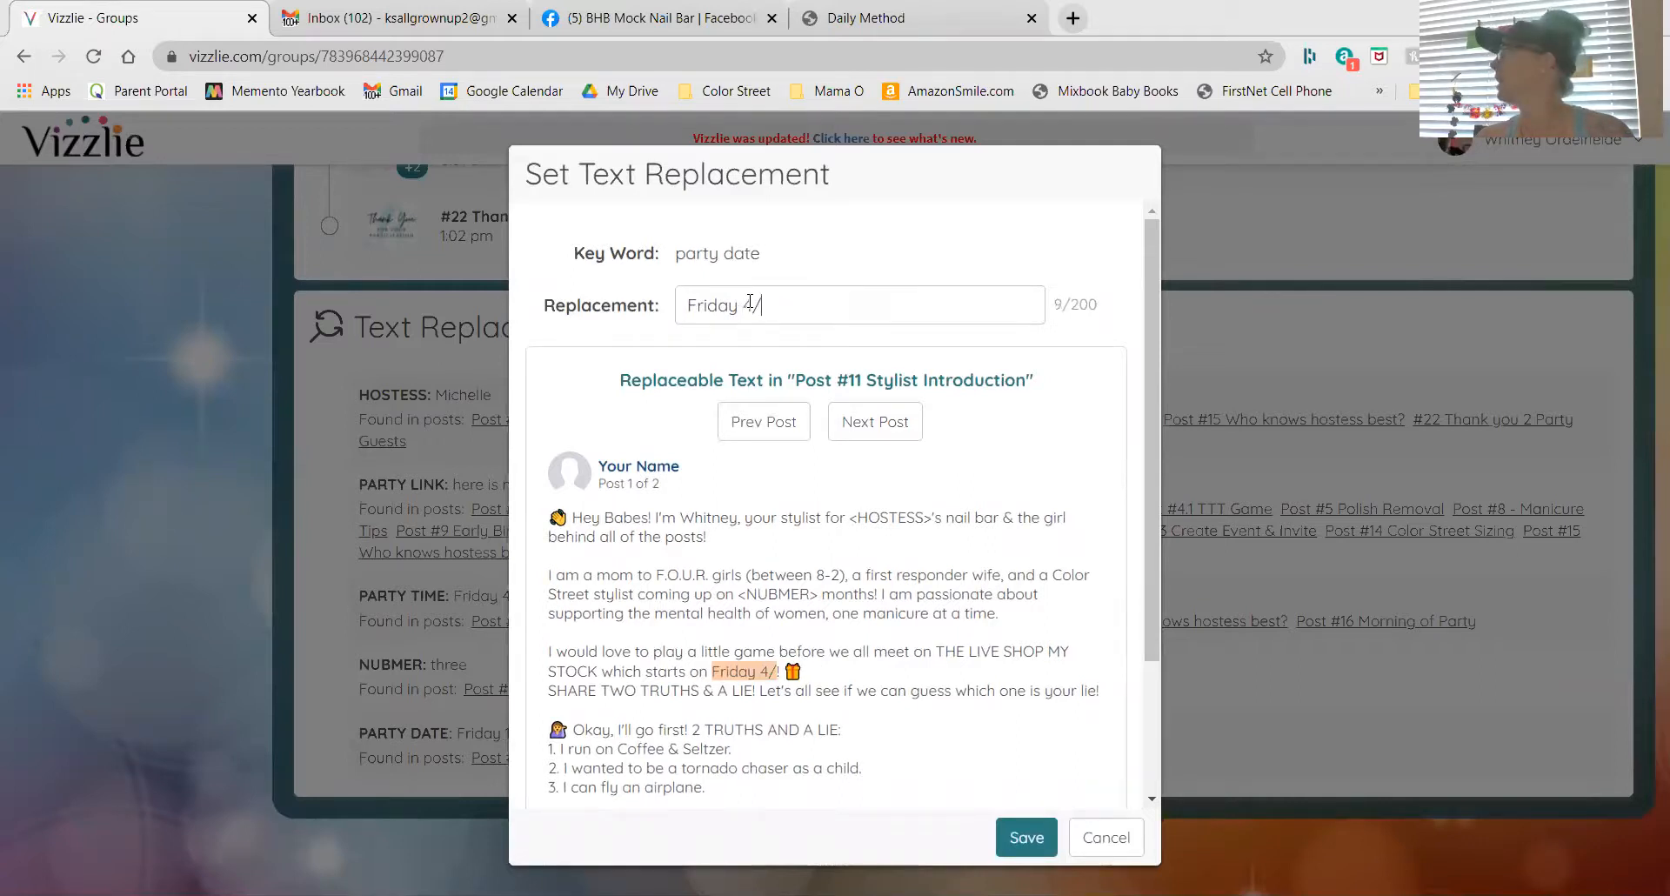
text(23 @ 7pm PT)
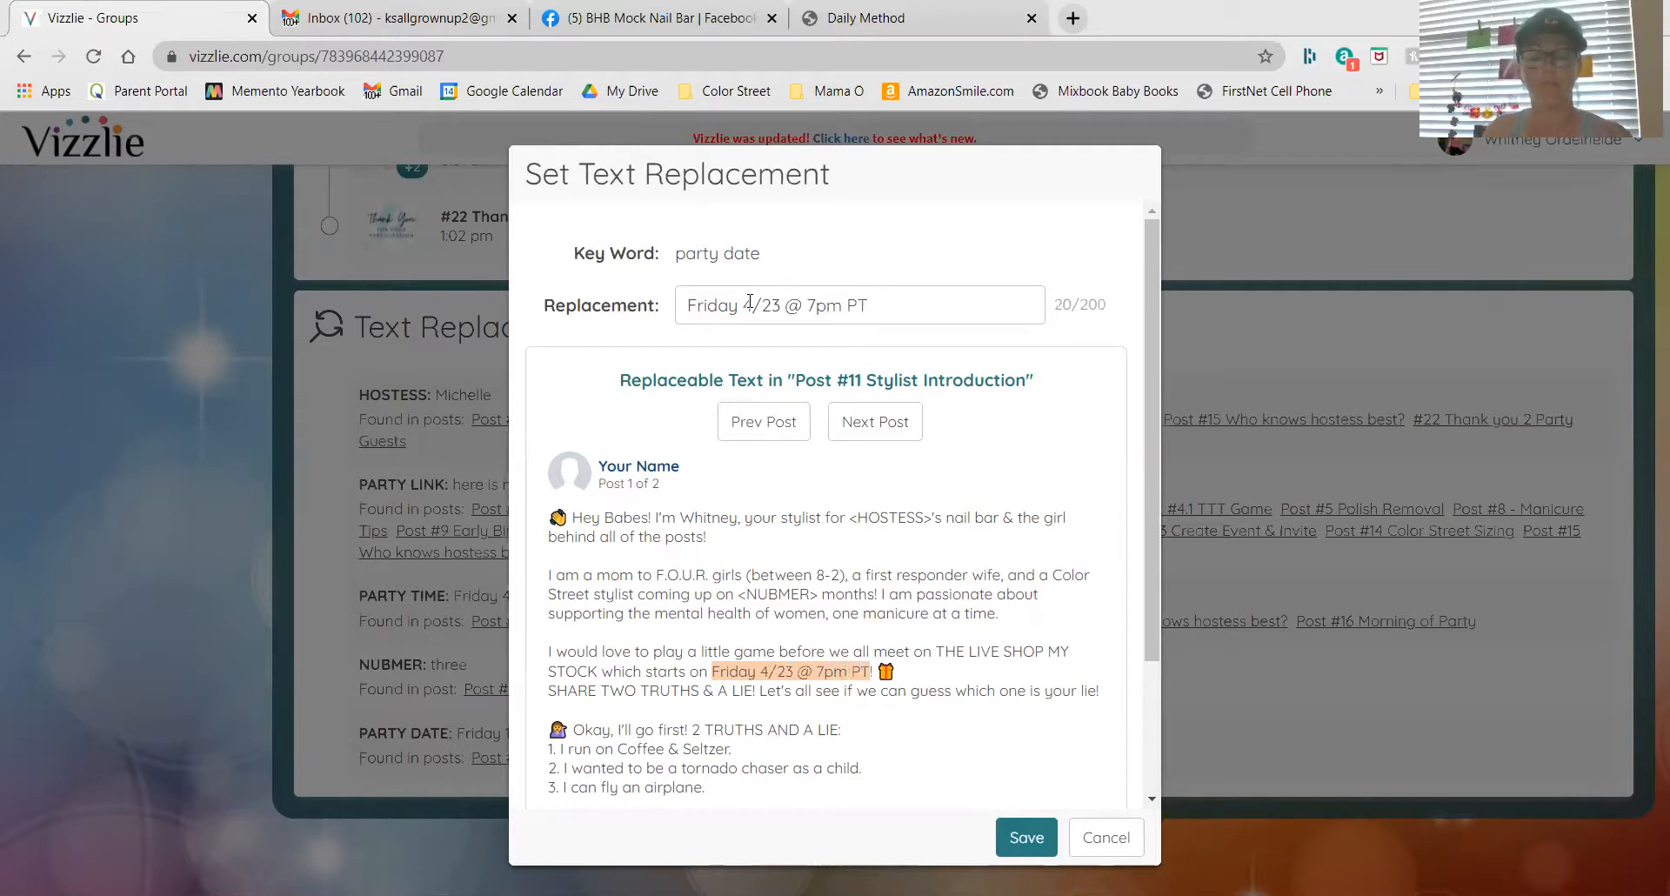
click(1007, 833)
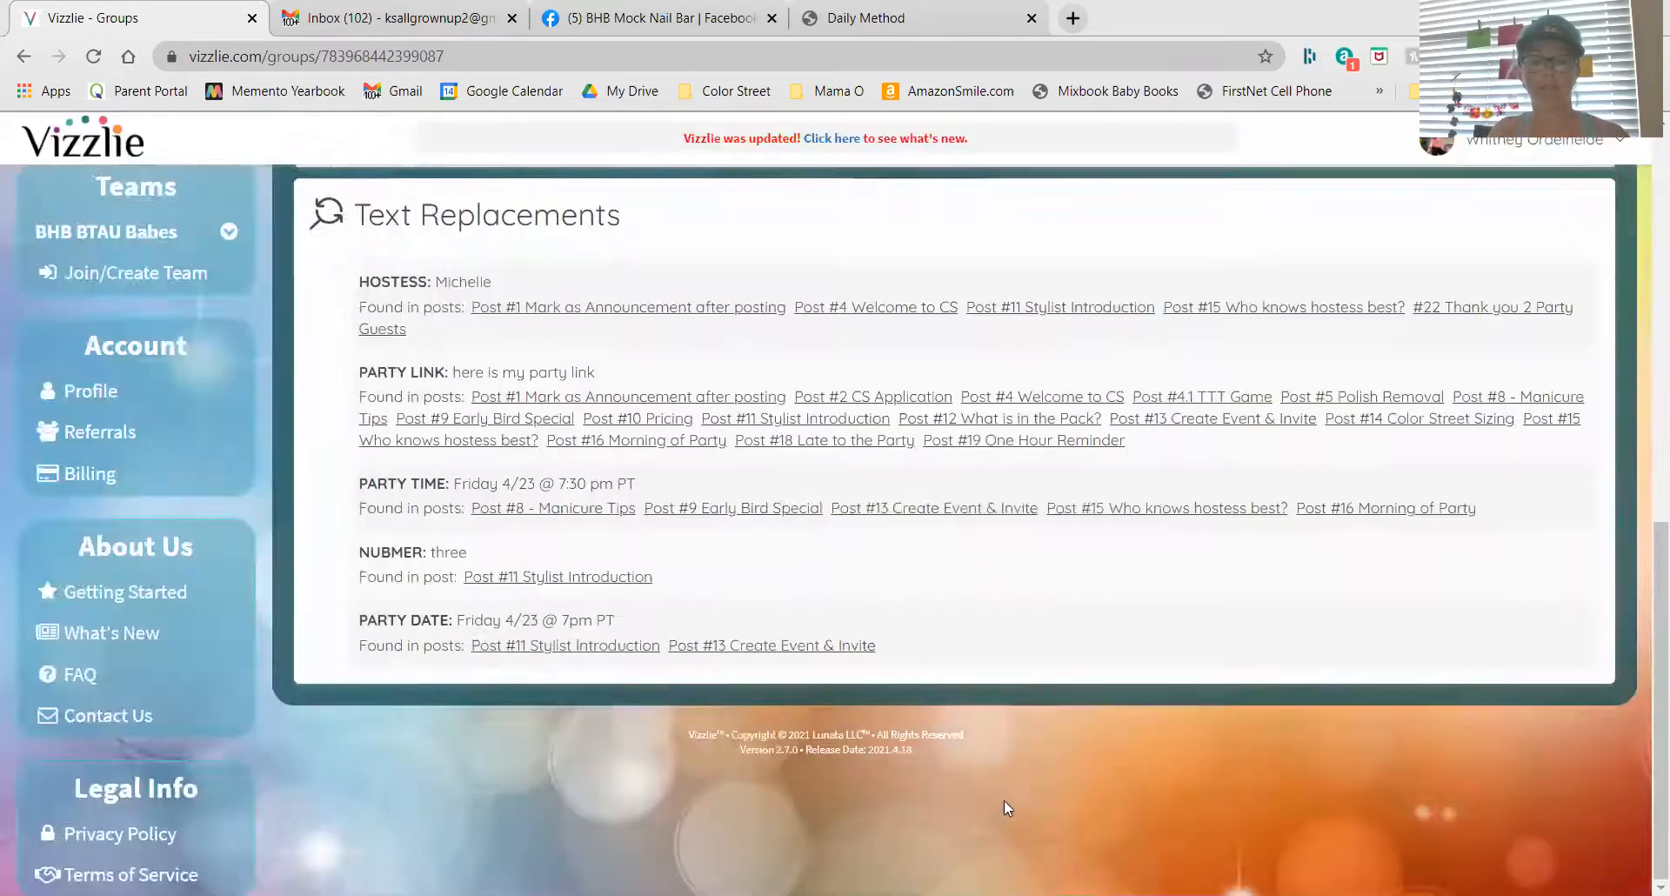
- Turn on automated posting for the BHB Mock Nail Bar group, confirming that posts with past times go out immediately
scroll(973, 662, up, 15)
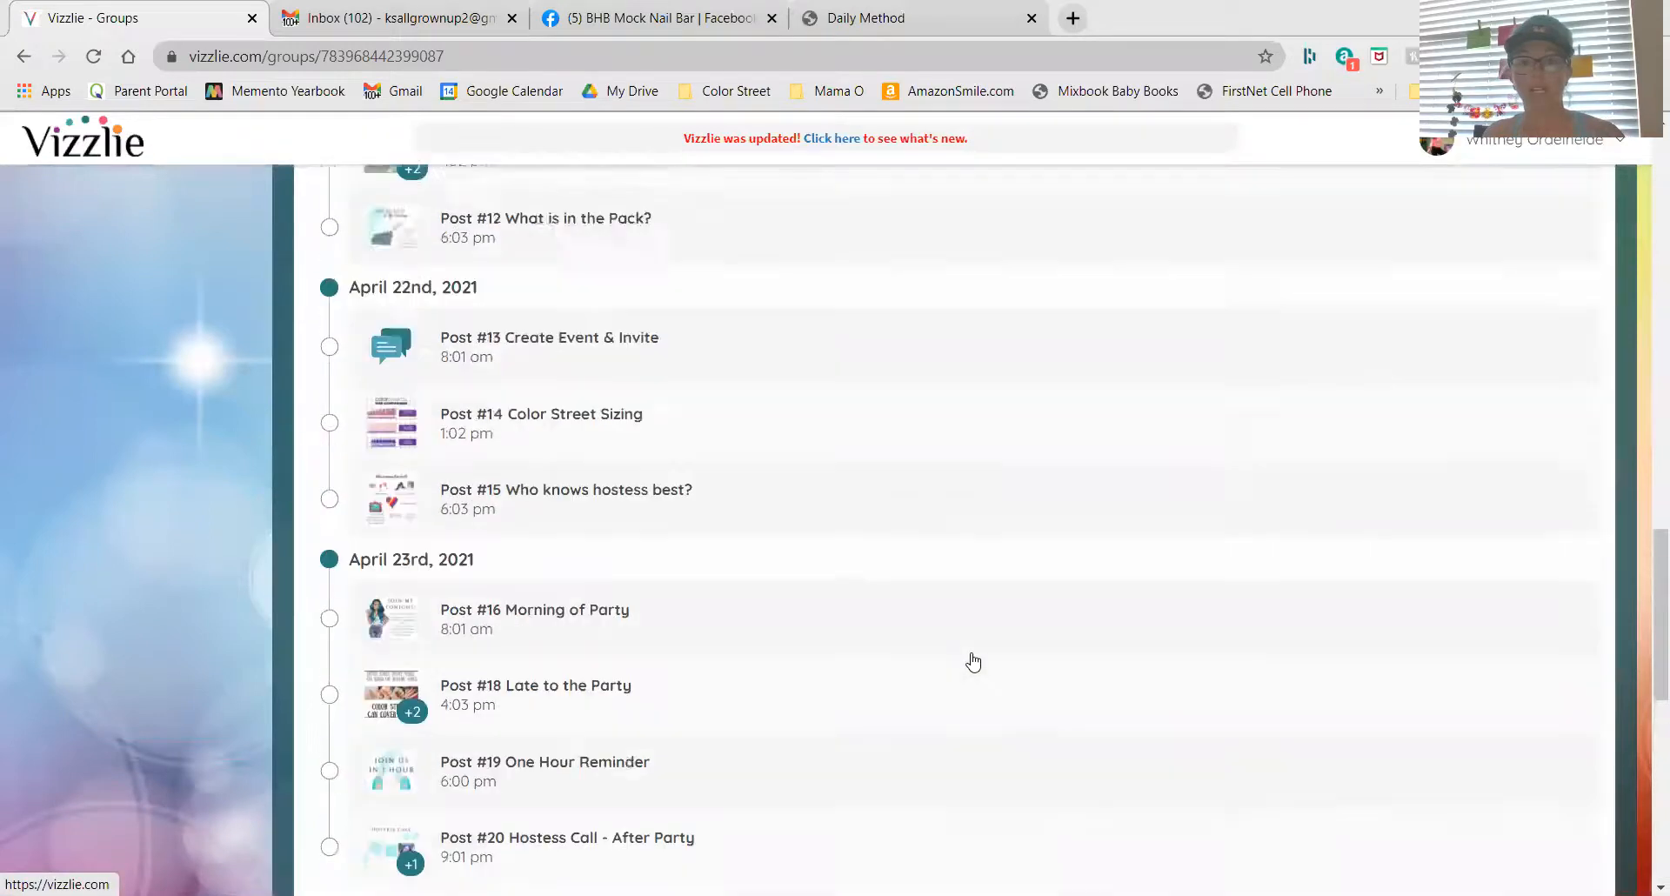
scroll(973, 662, up, 12)
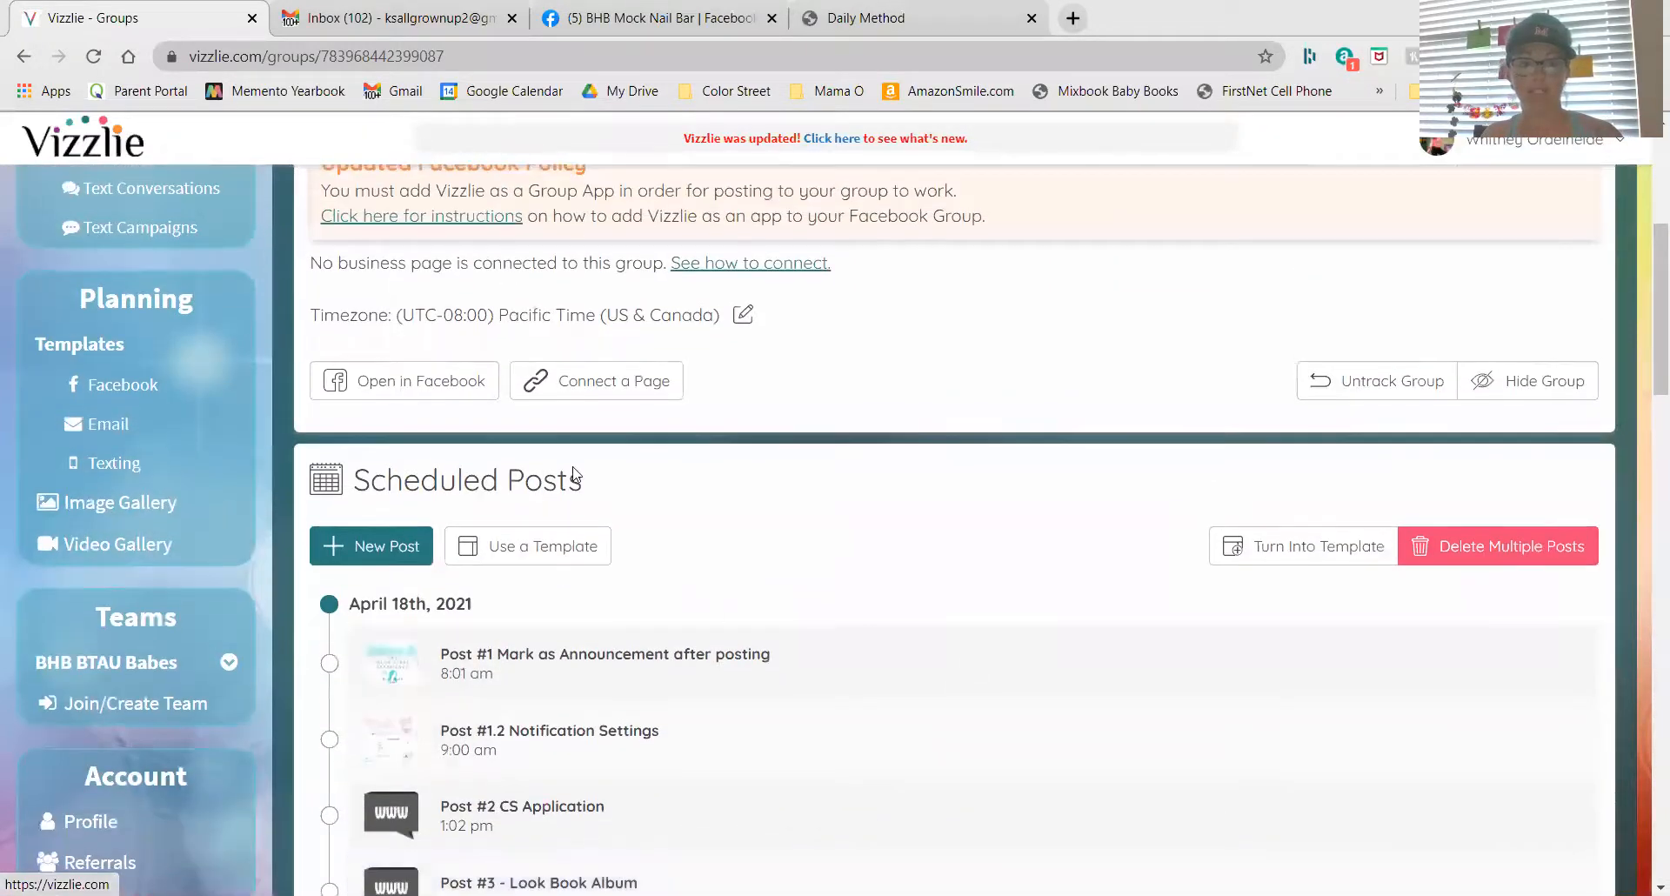
scroll(609, 521, up, 4)
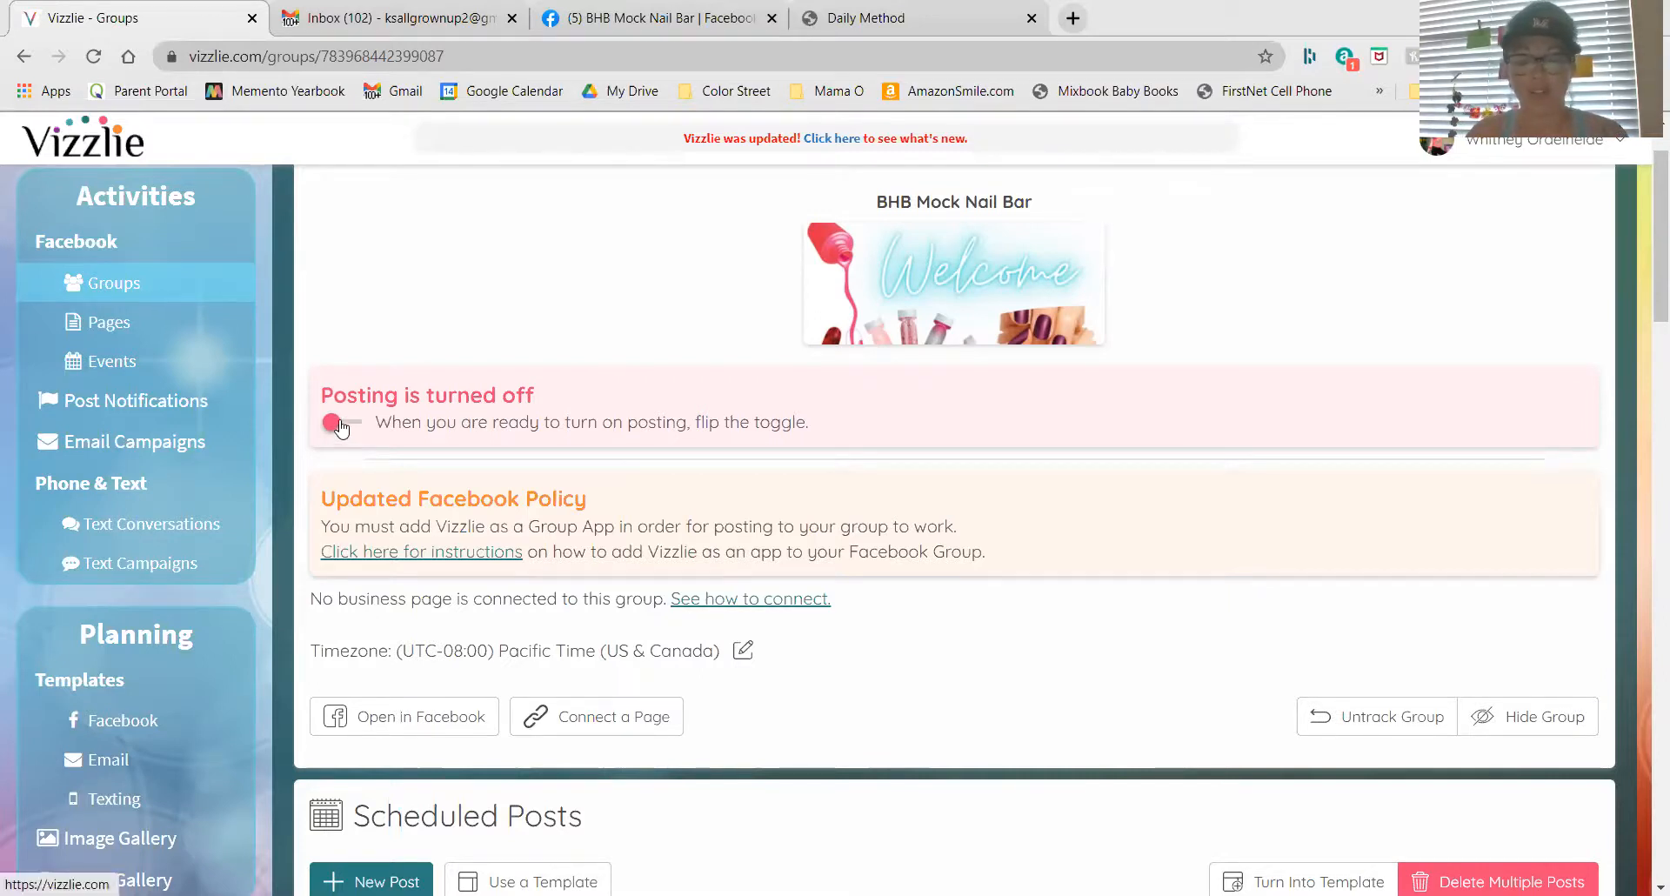
click(337, 423)
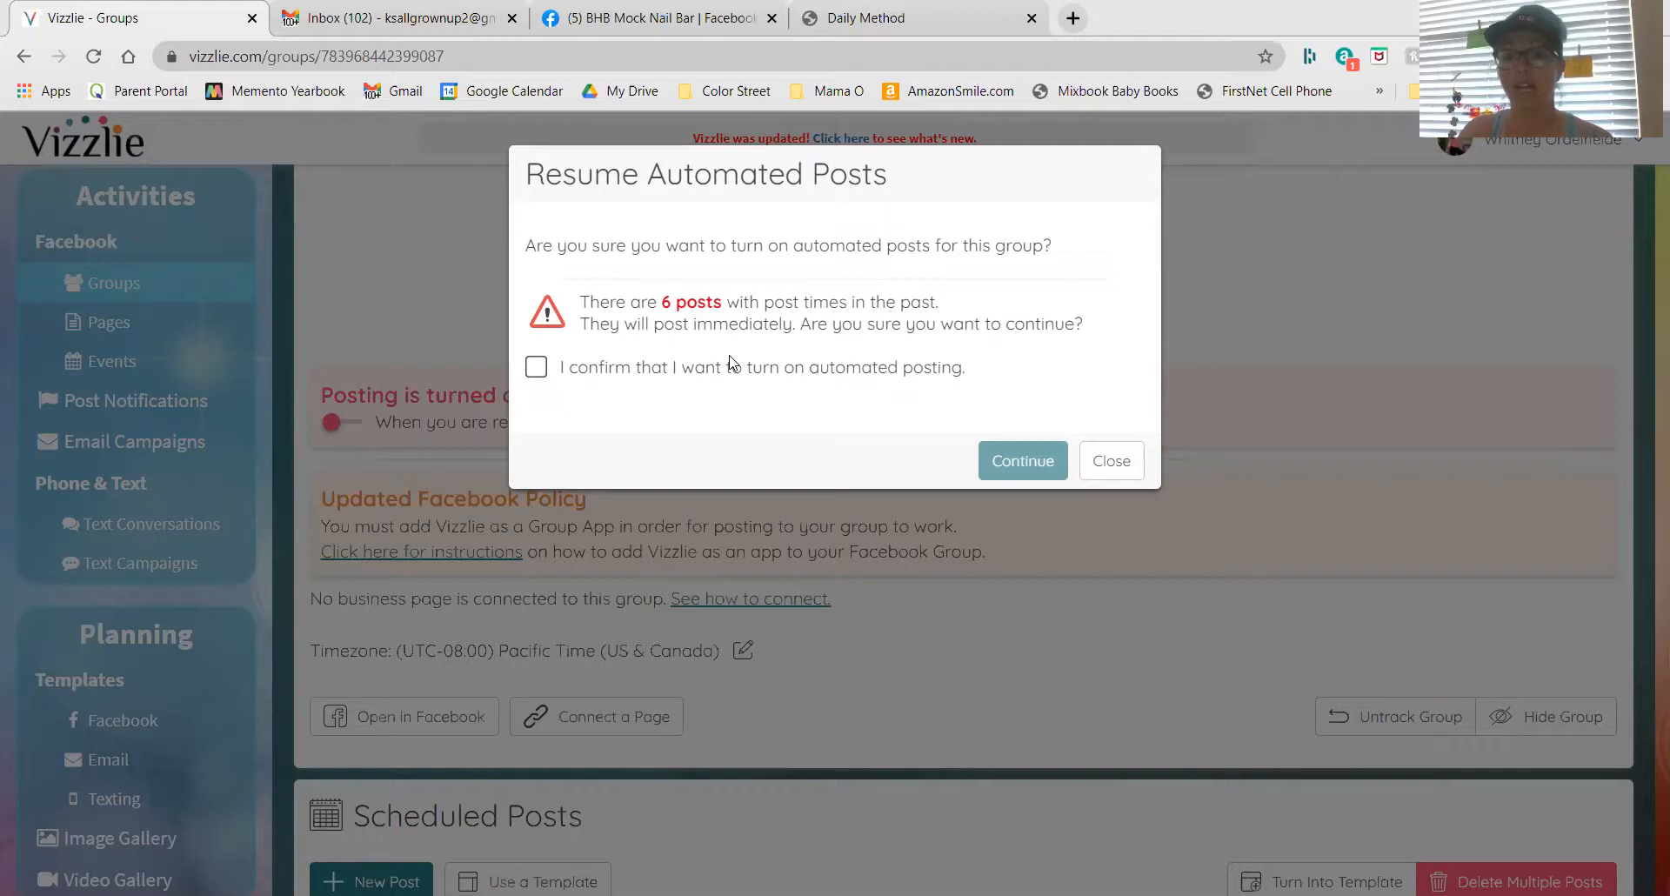
click(534, 368)
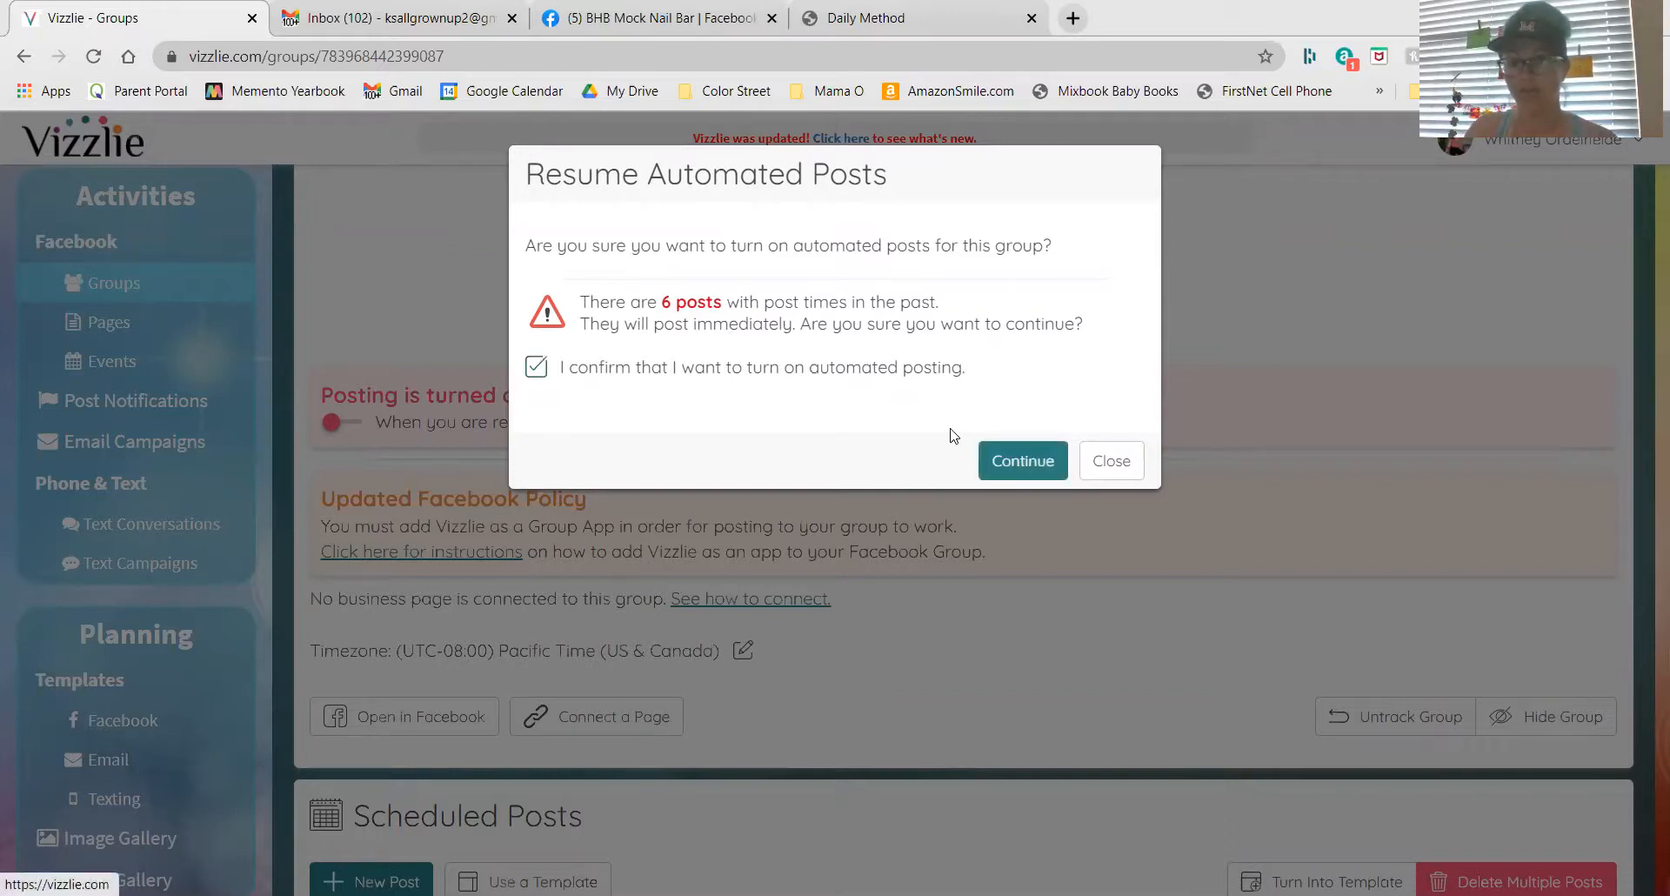
click(1030, 461)
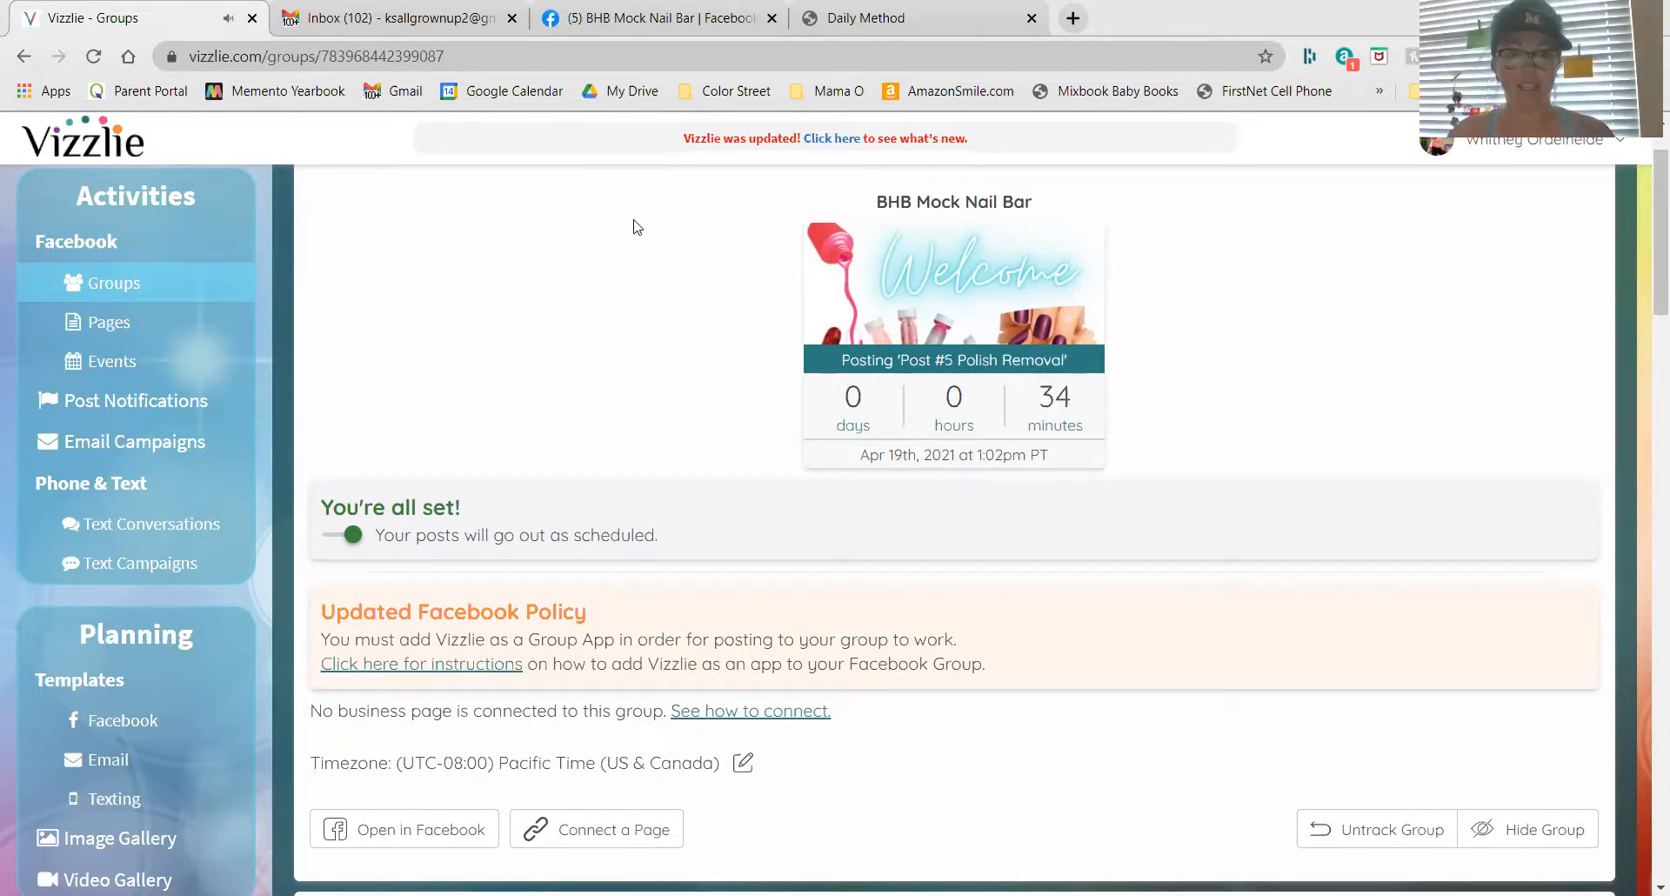
- Switch to Facebook, go to the BHB Mock Nail Bar group's home feed, and remove the December 13, 2020 welcome post as an announcement
click(556, 21)
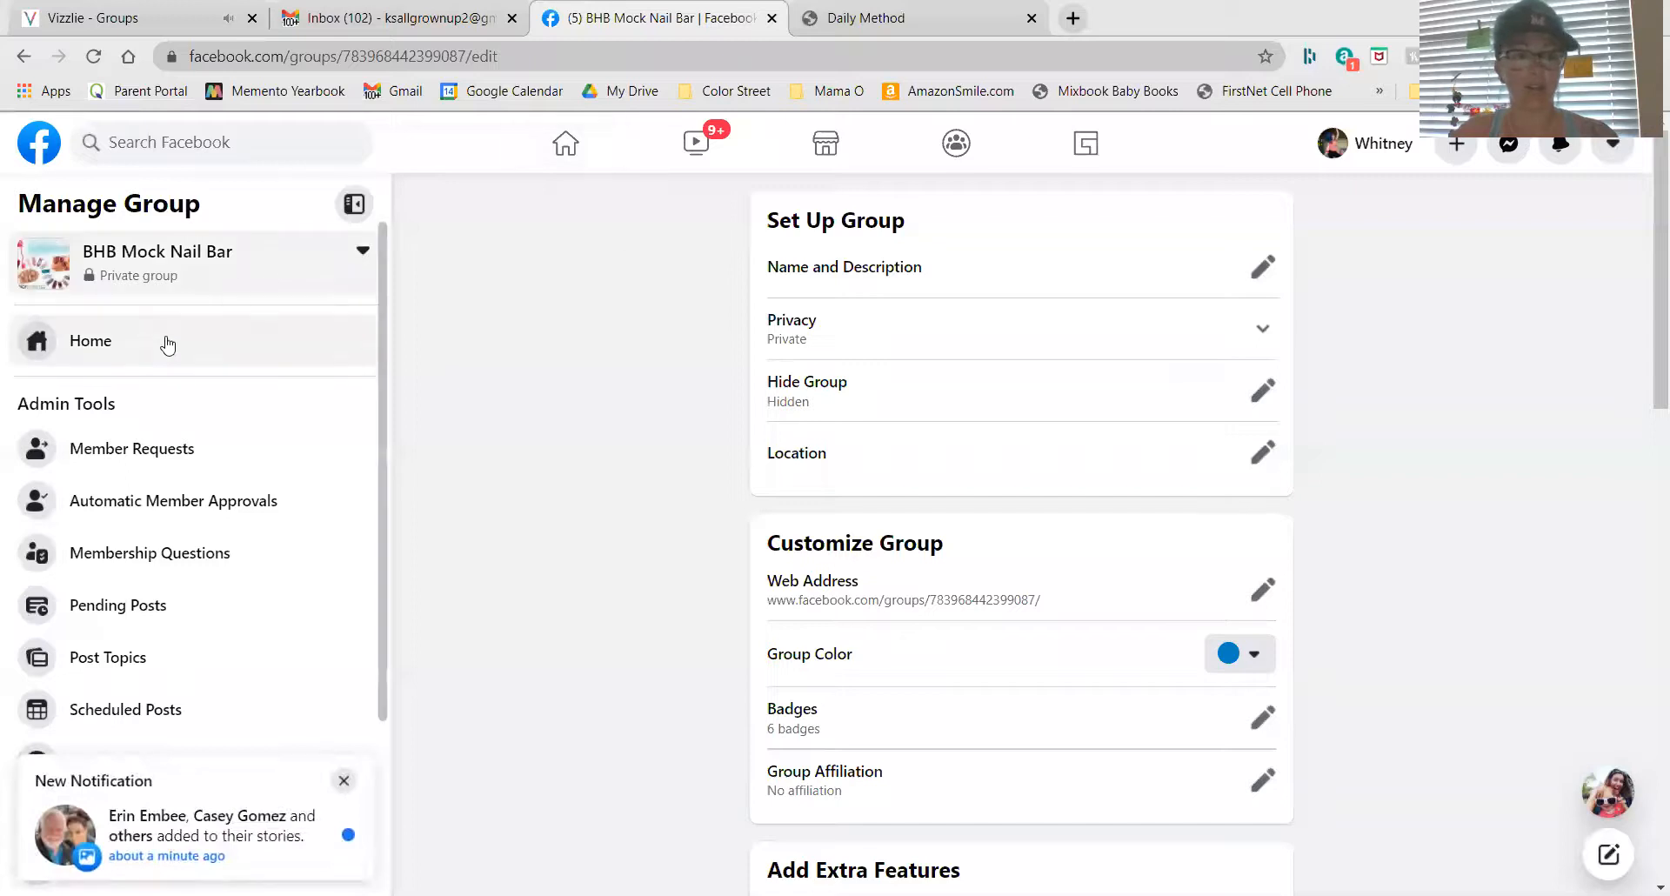
click(119, 339)
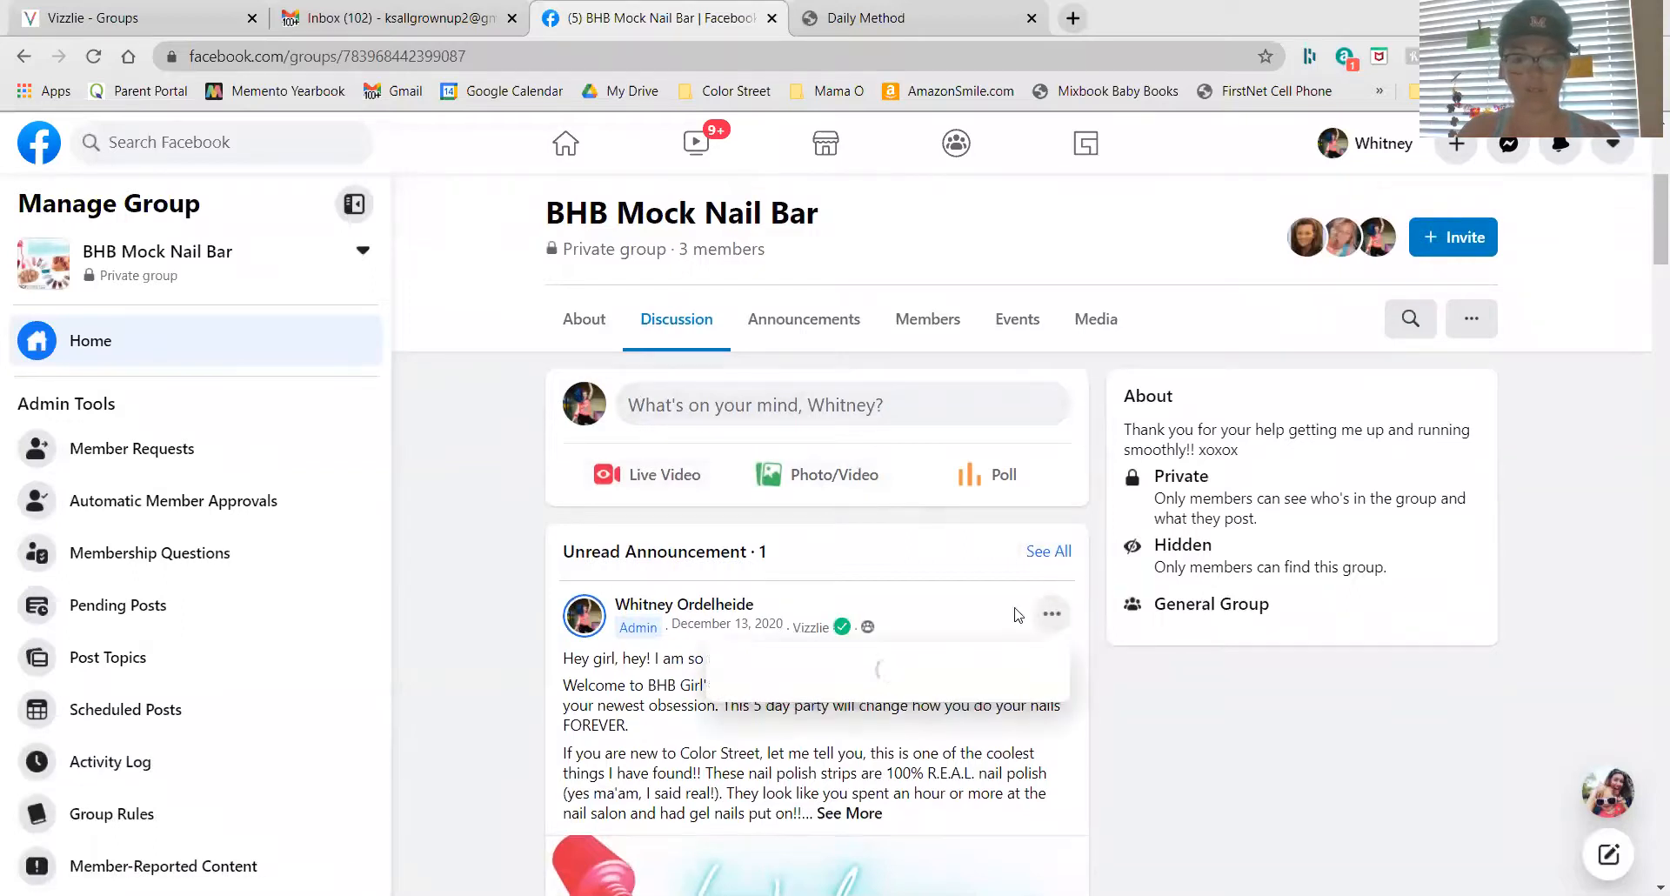
click(1052, 612)
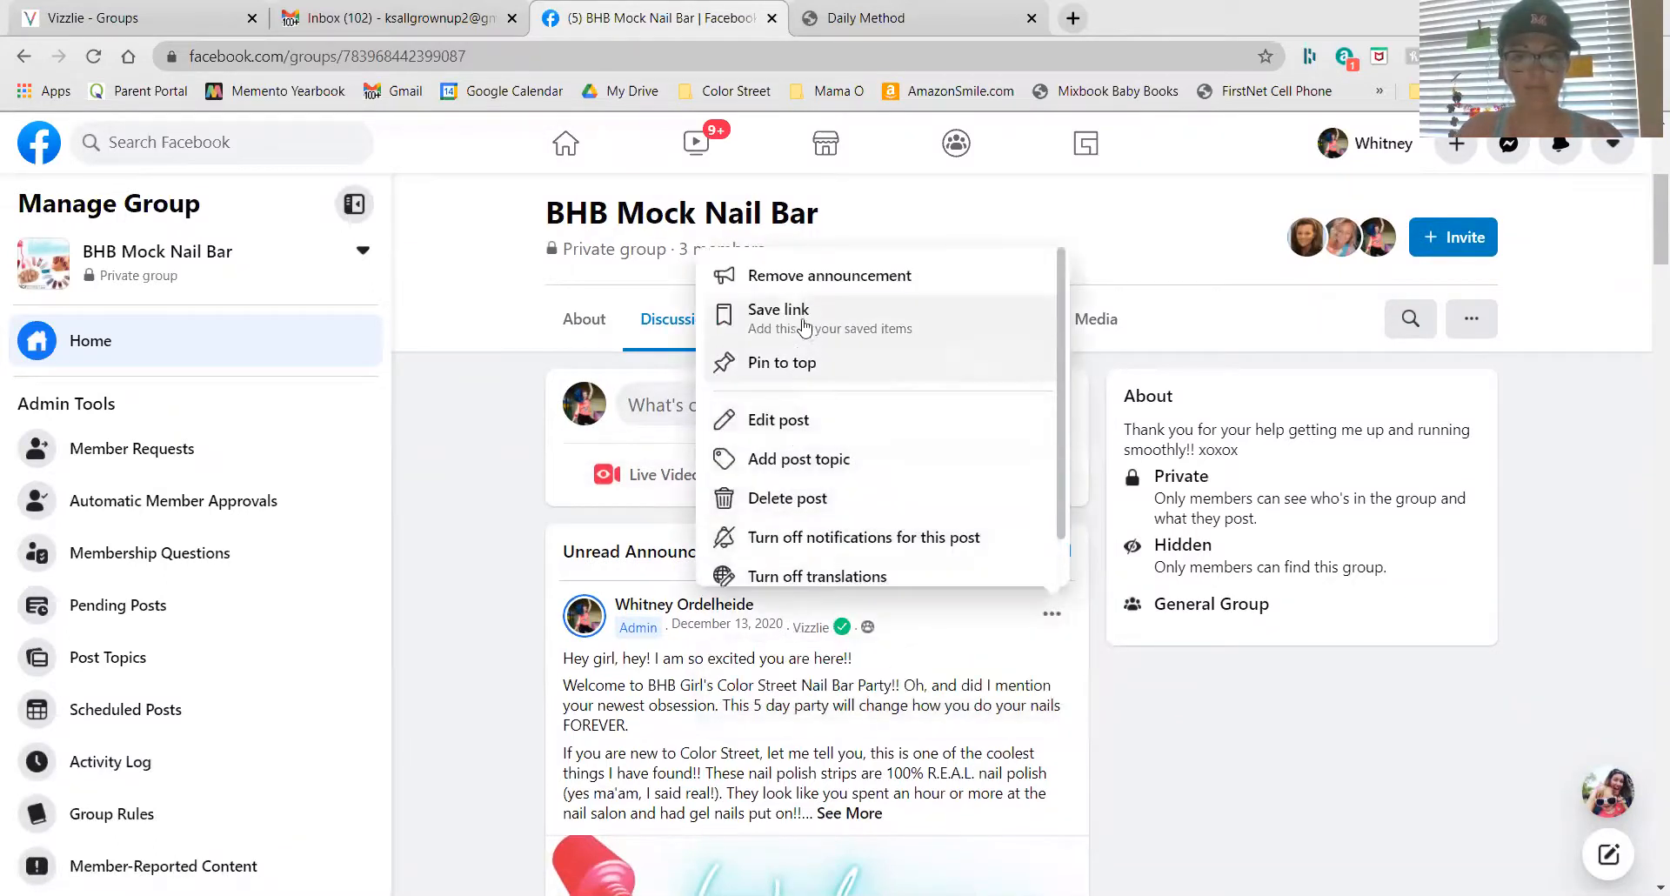
click(810, 280)
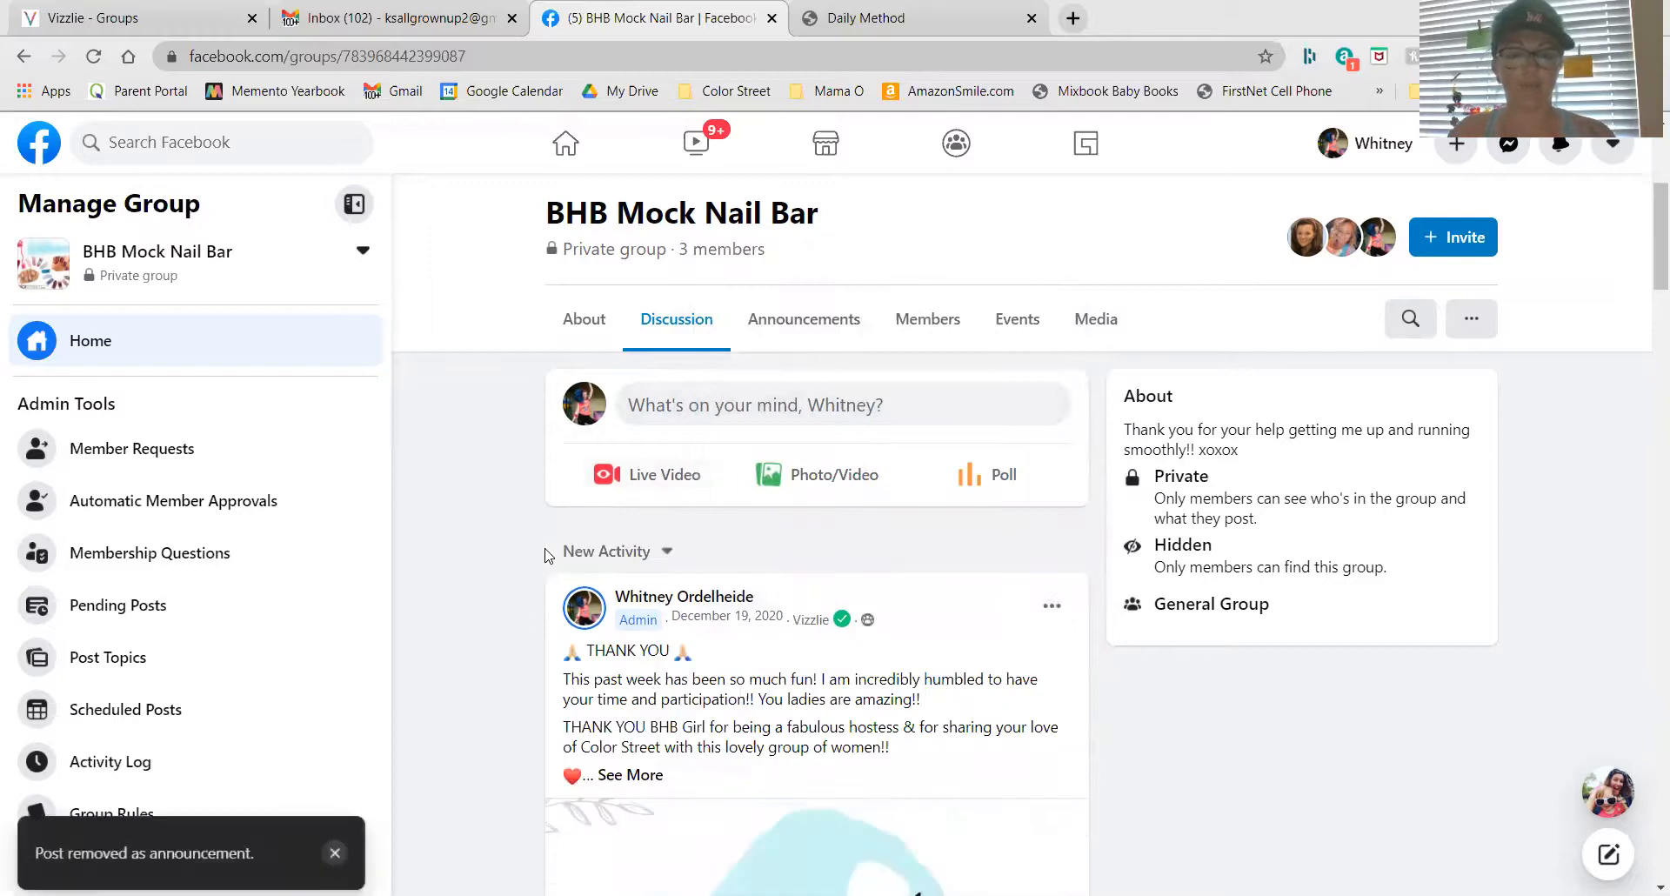
- Sort the group's feed by recent posts and review the posts Vizzlie published, including their hostess text replacements
click(654, 550)
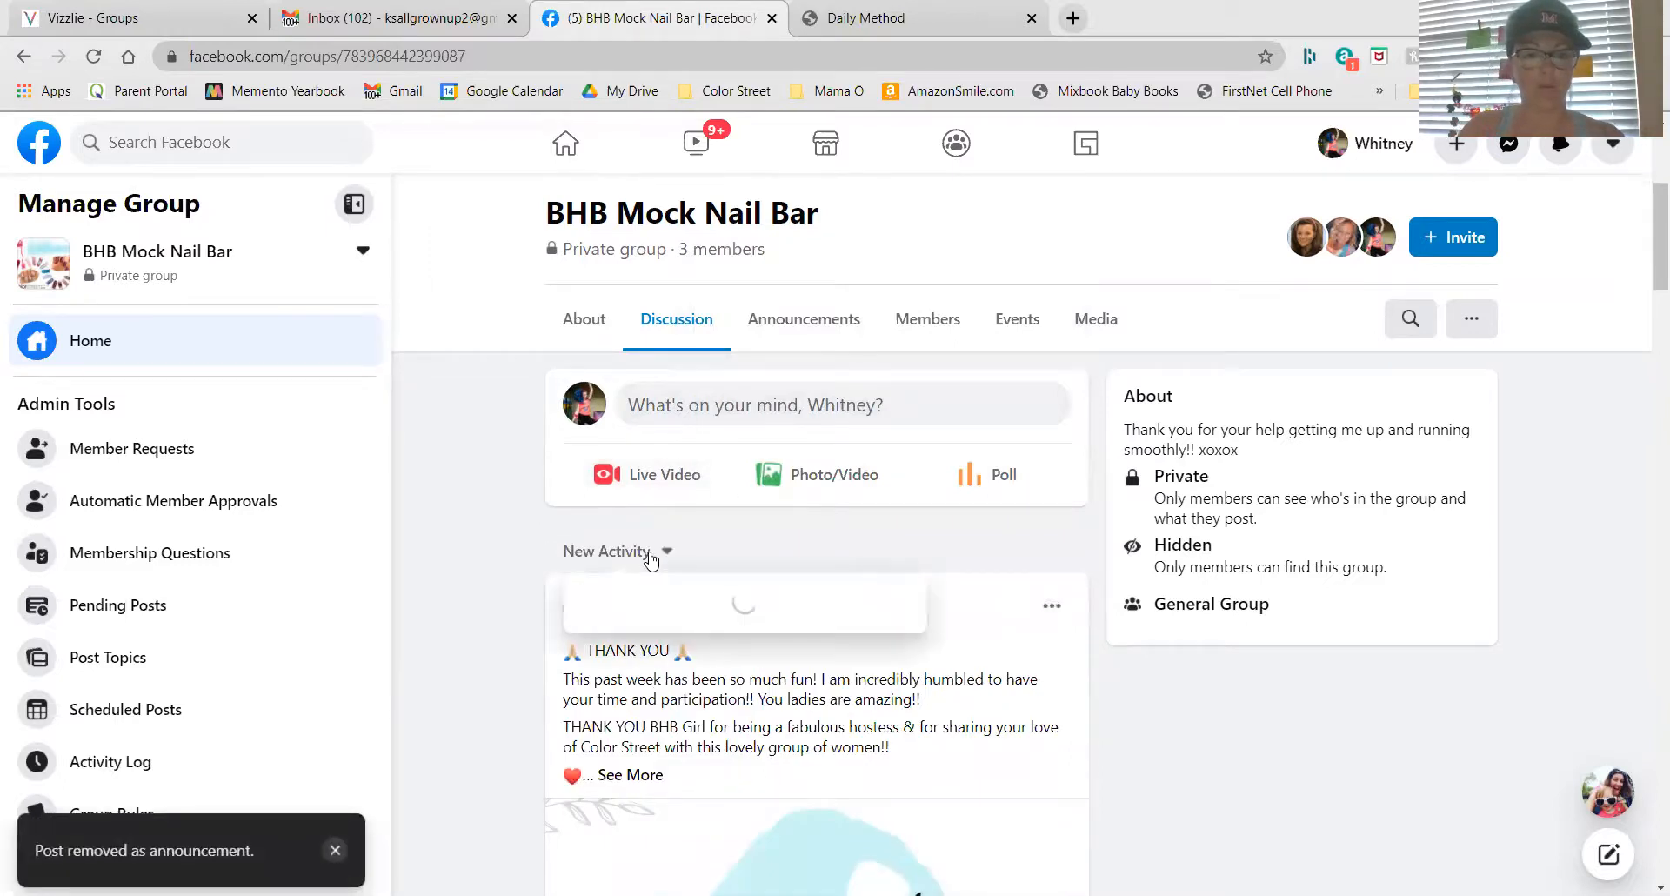
click(637, 670)
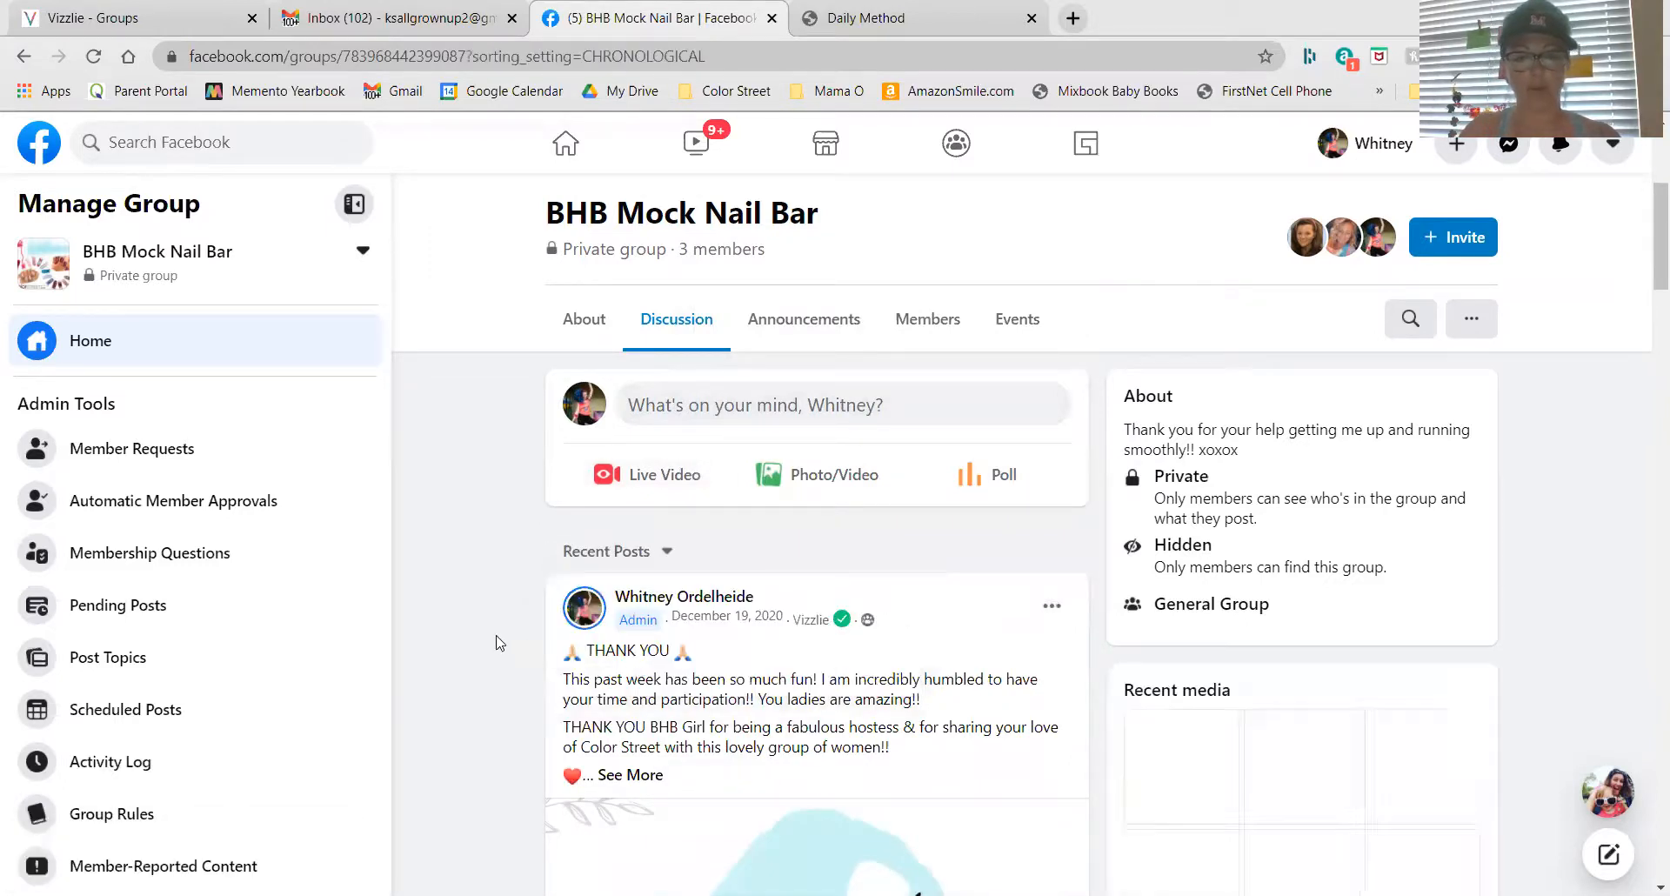
scroll(496, 643, down, 8)
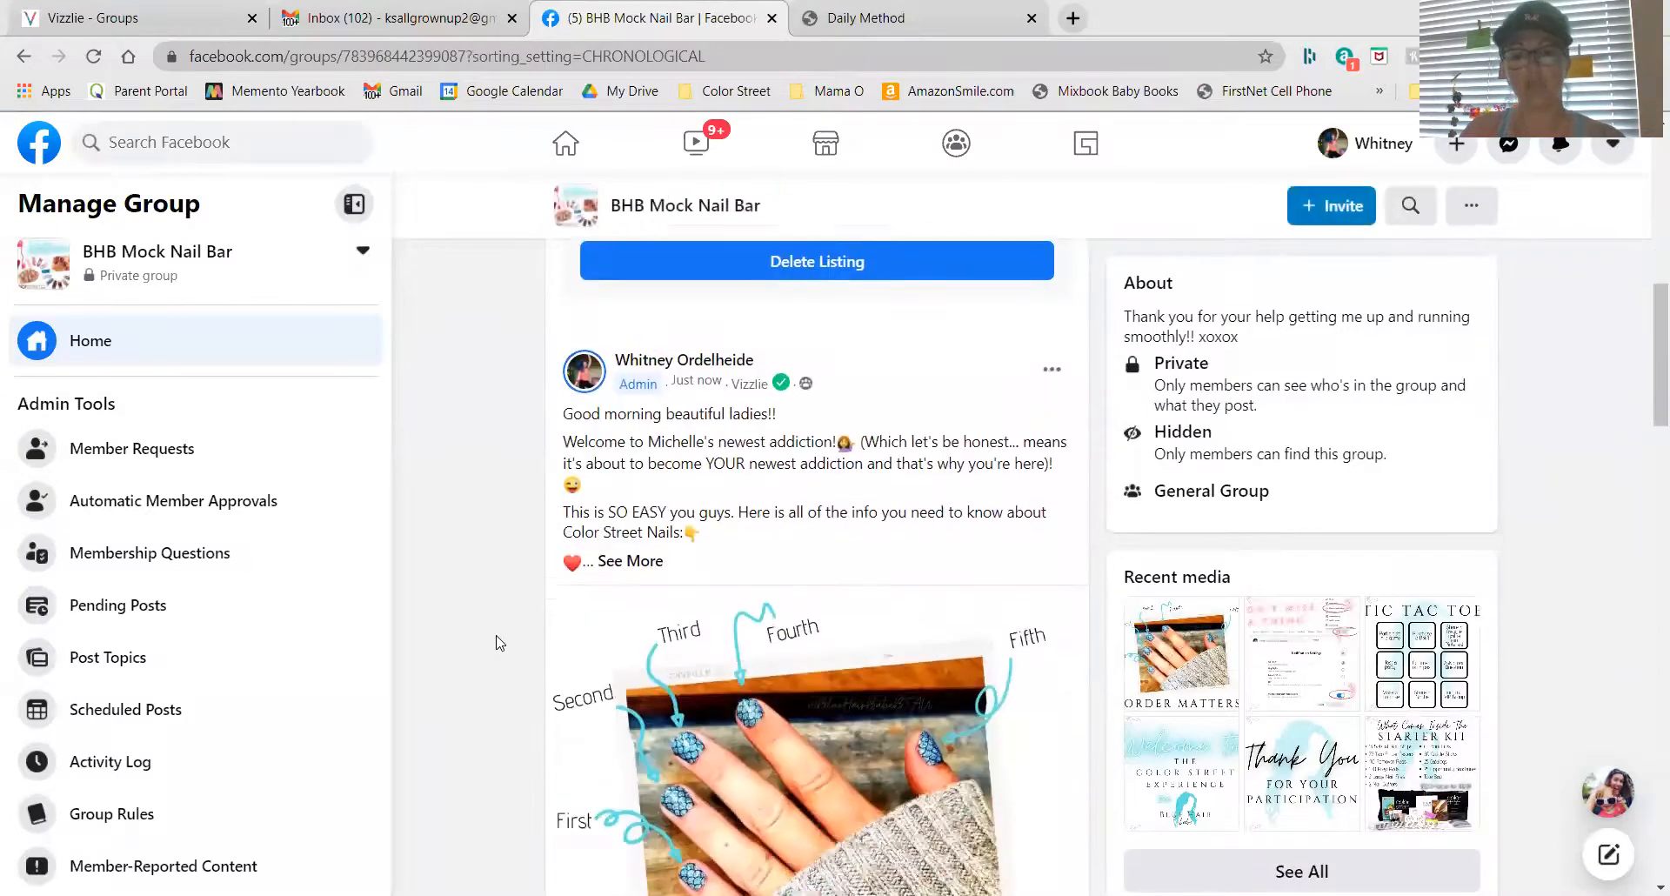
scroll(496, 642, down, 8)
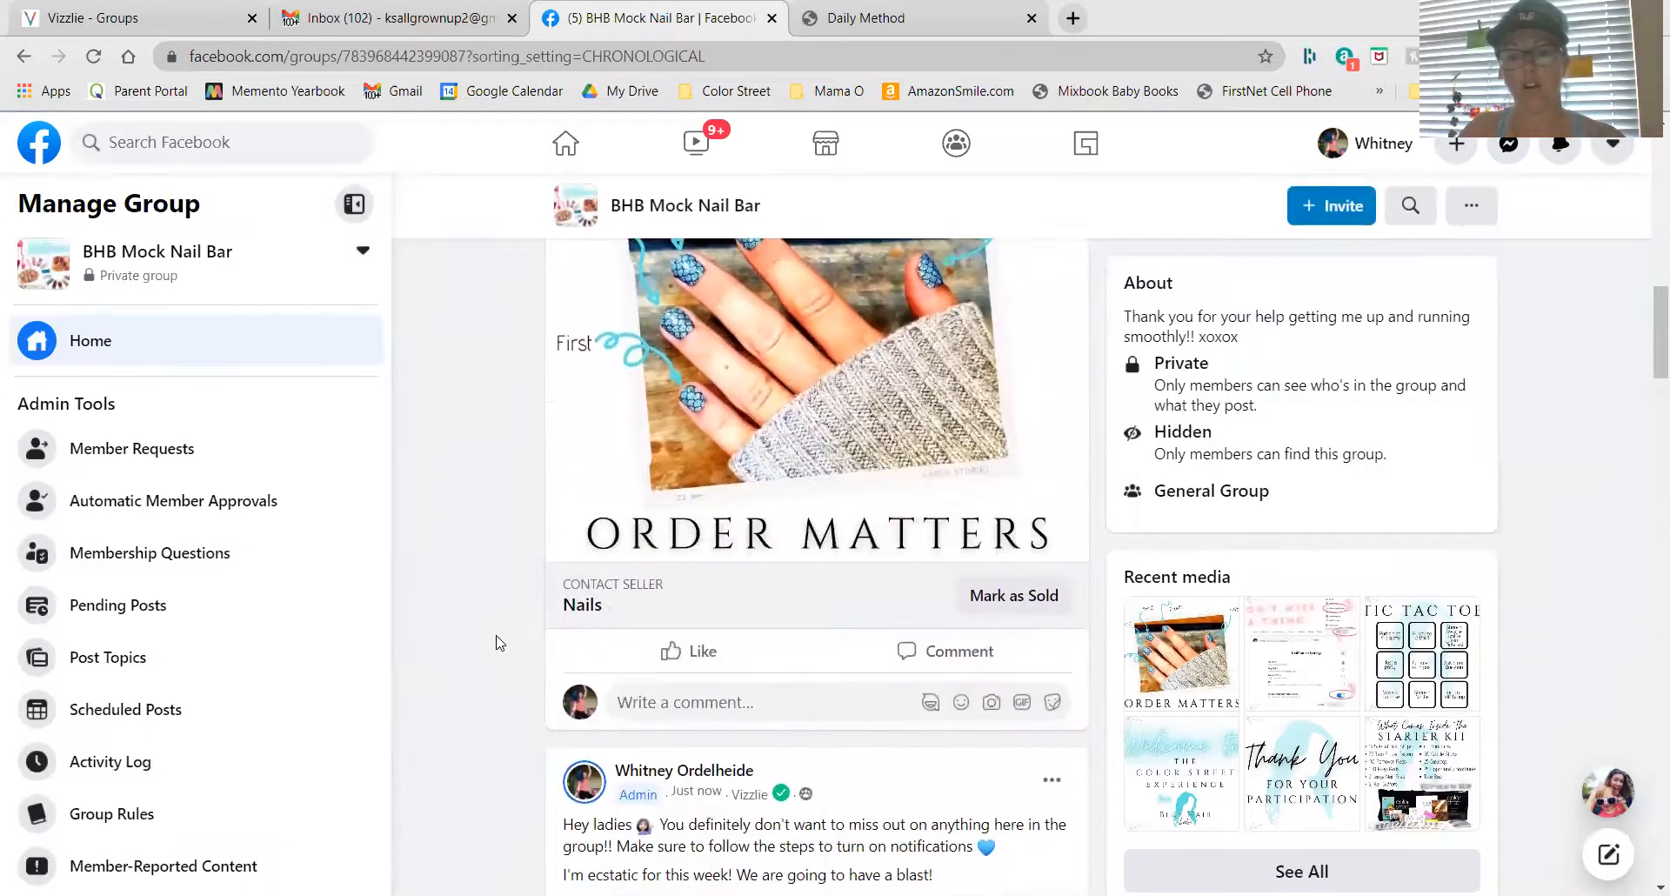
scroll(496, 643, down, 8)
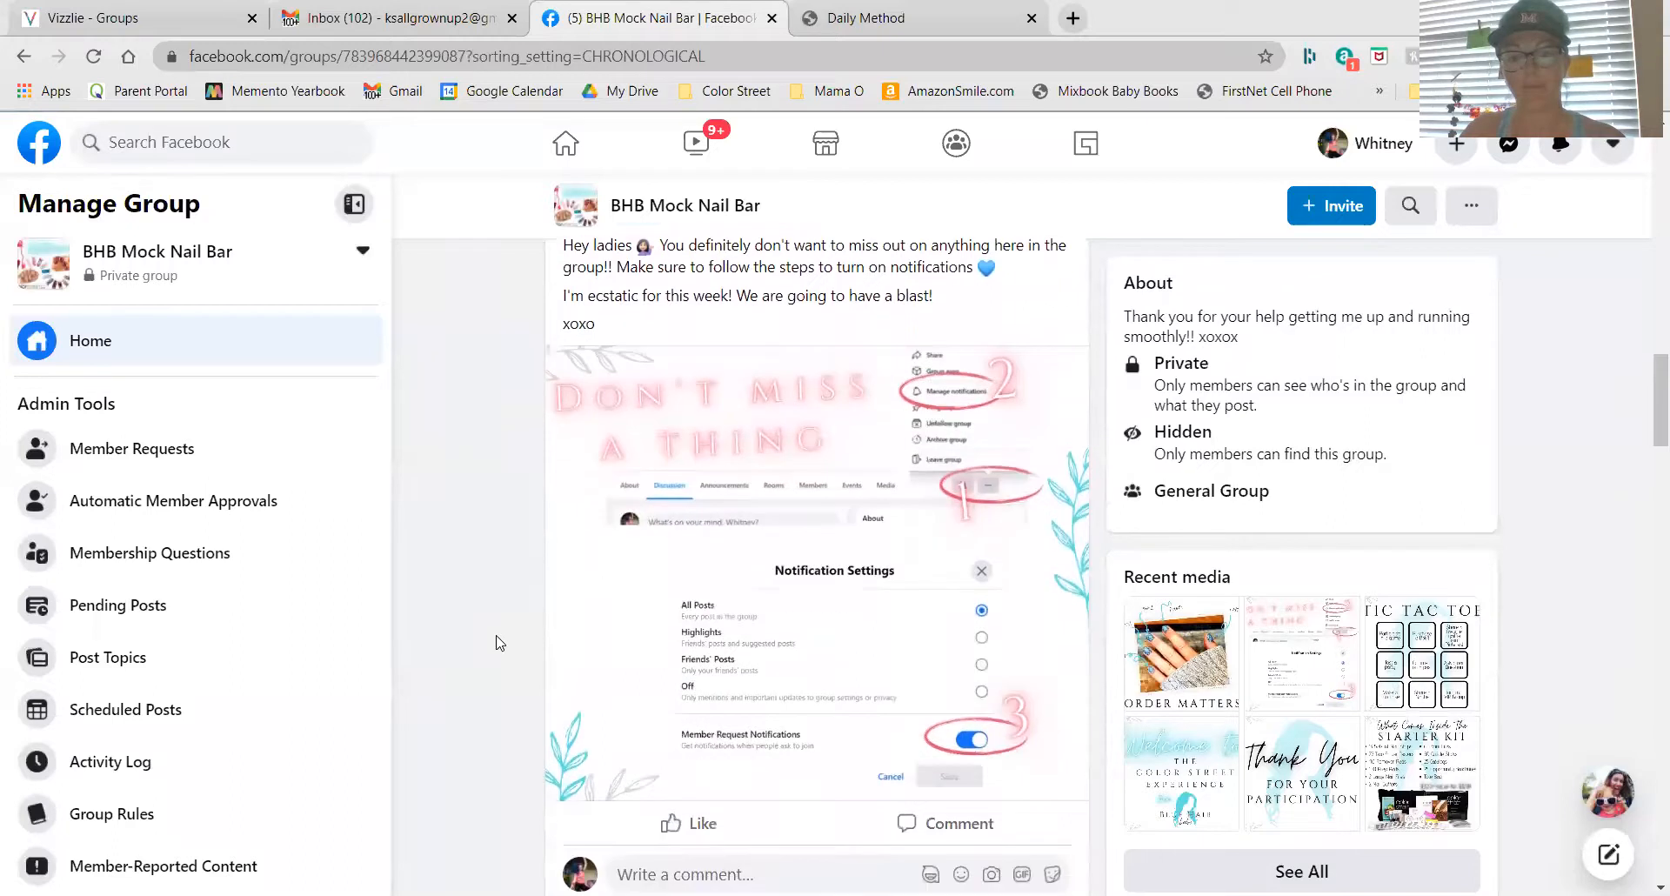
scroll(495, 642, down, 5)
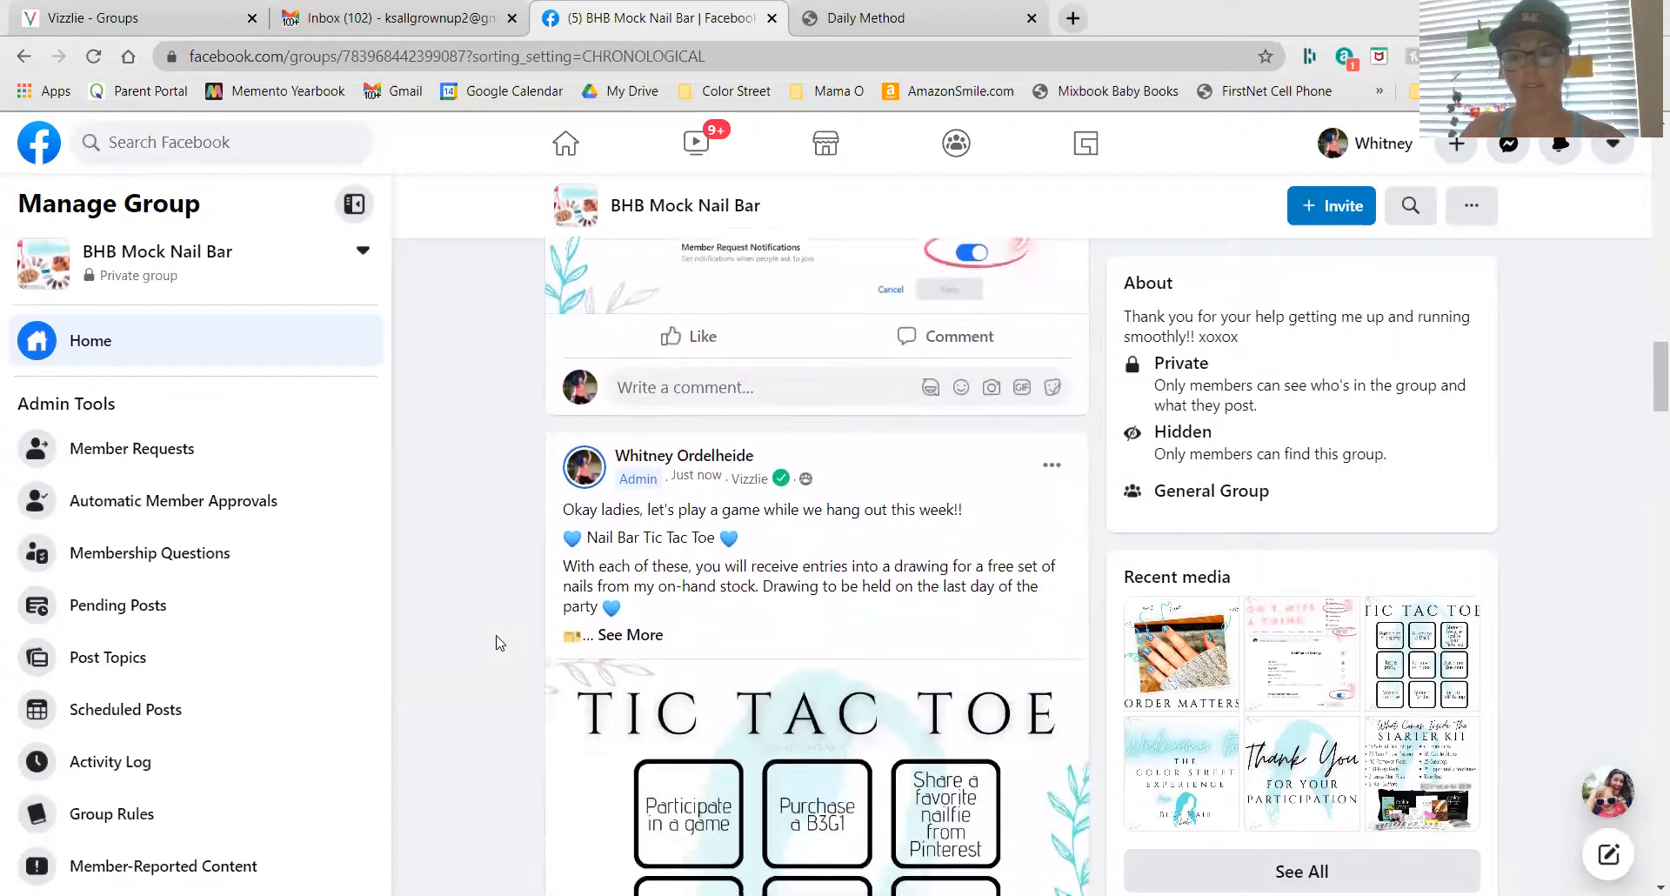
scroll(495, 642, down, 8)
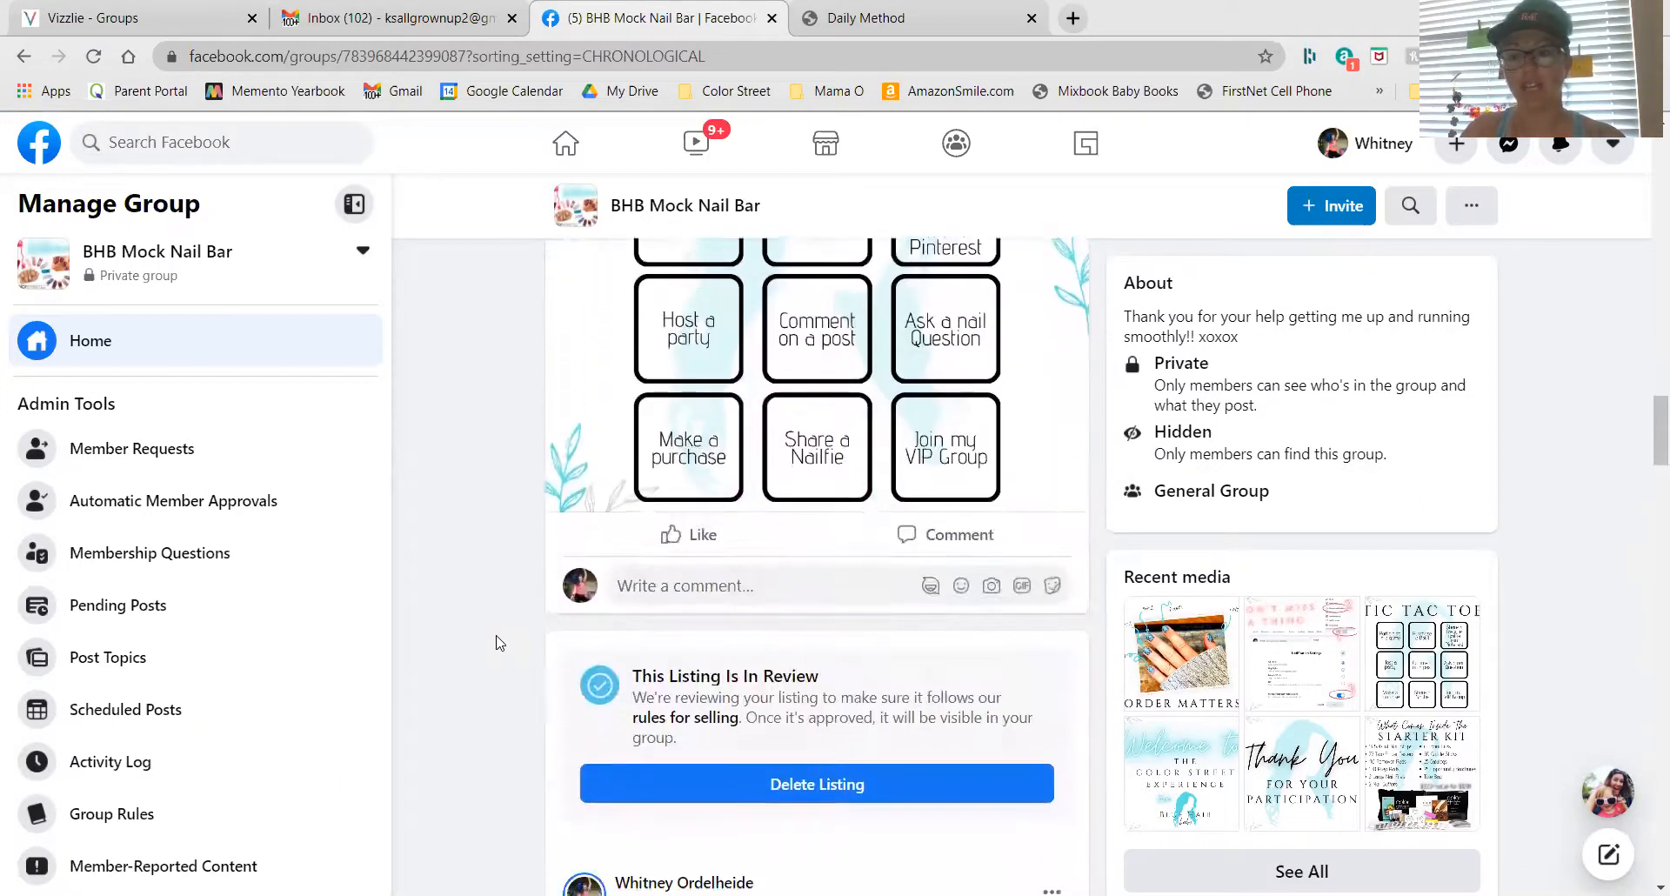
scroll(496, 643, down, 3)
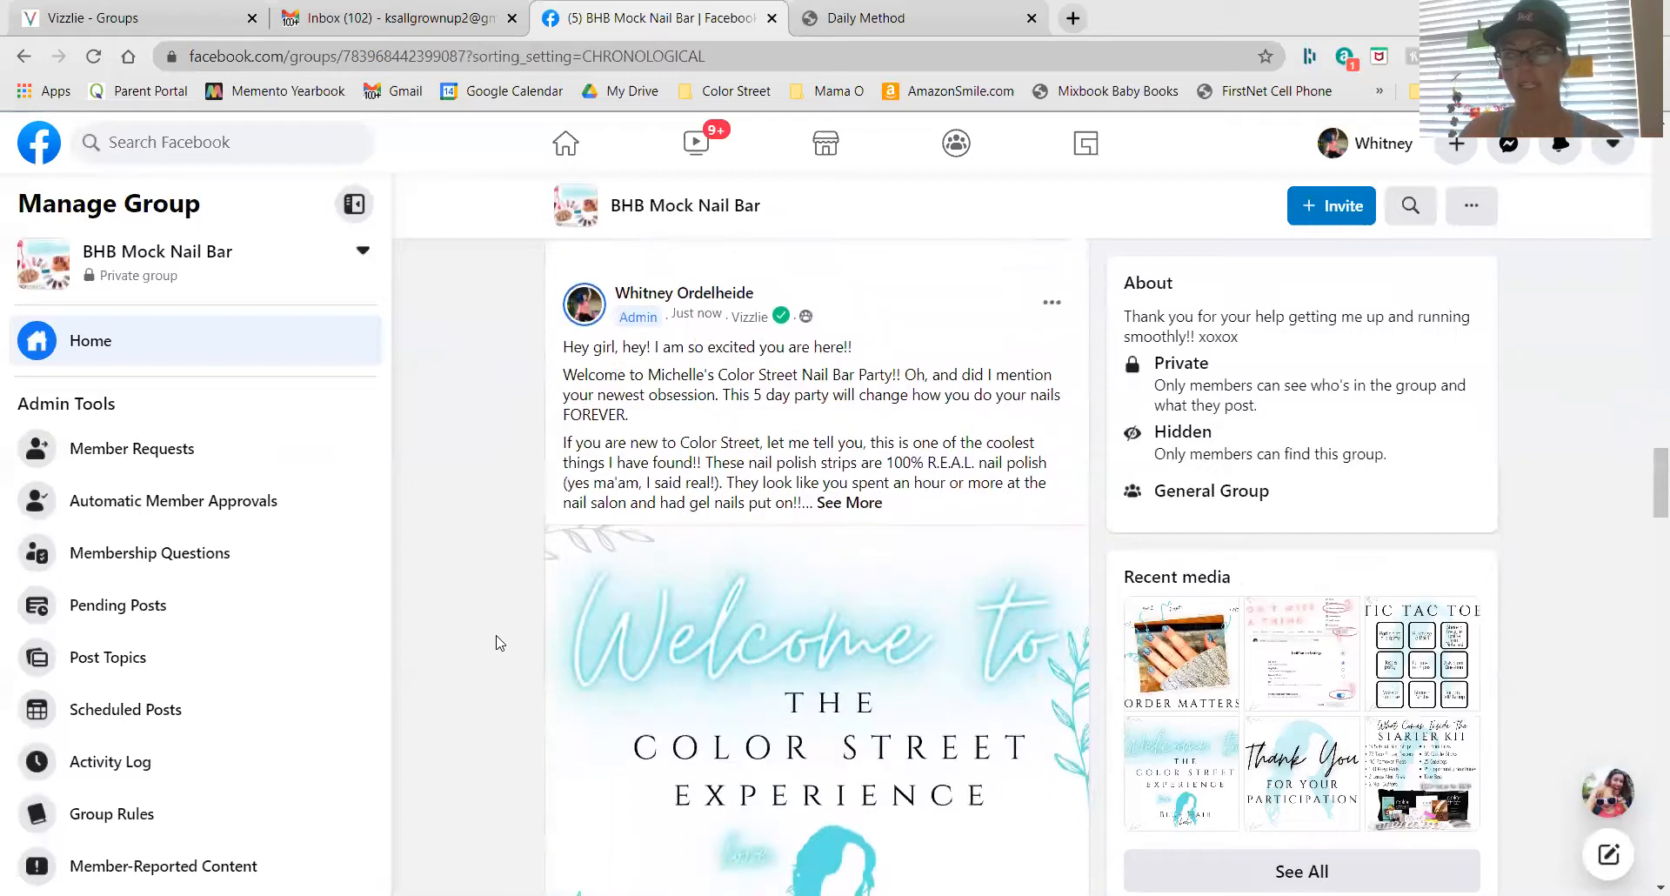
scroll(496, 643, down, 3)
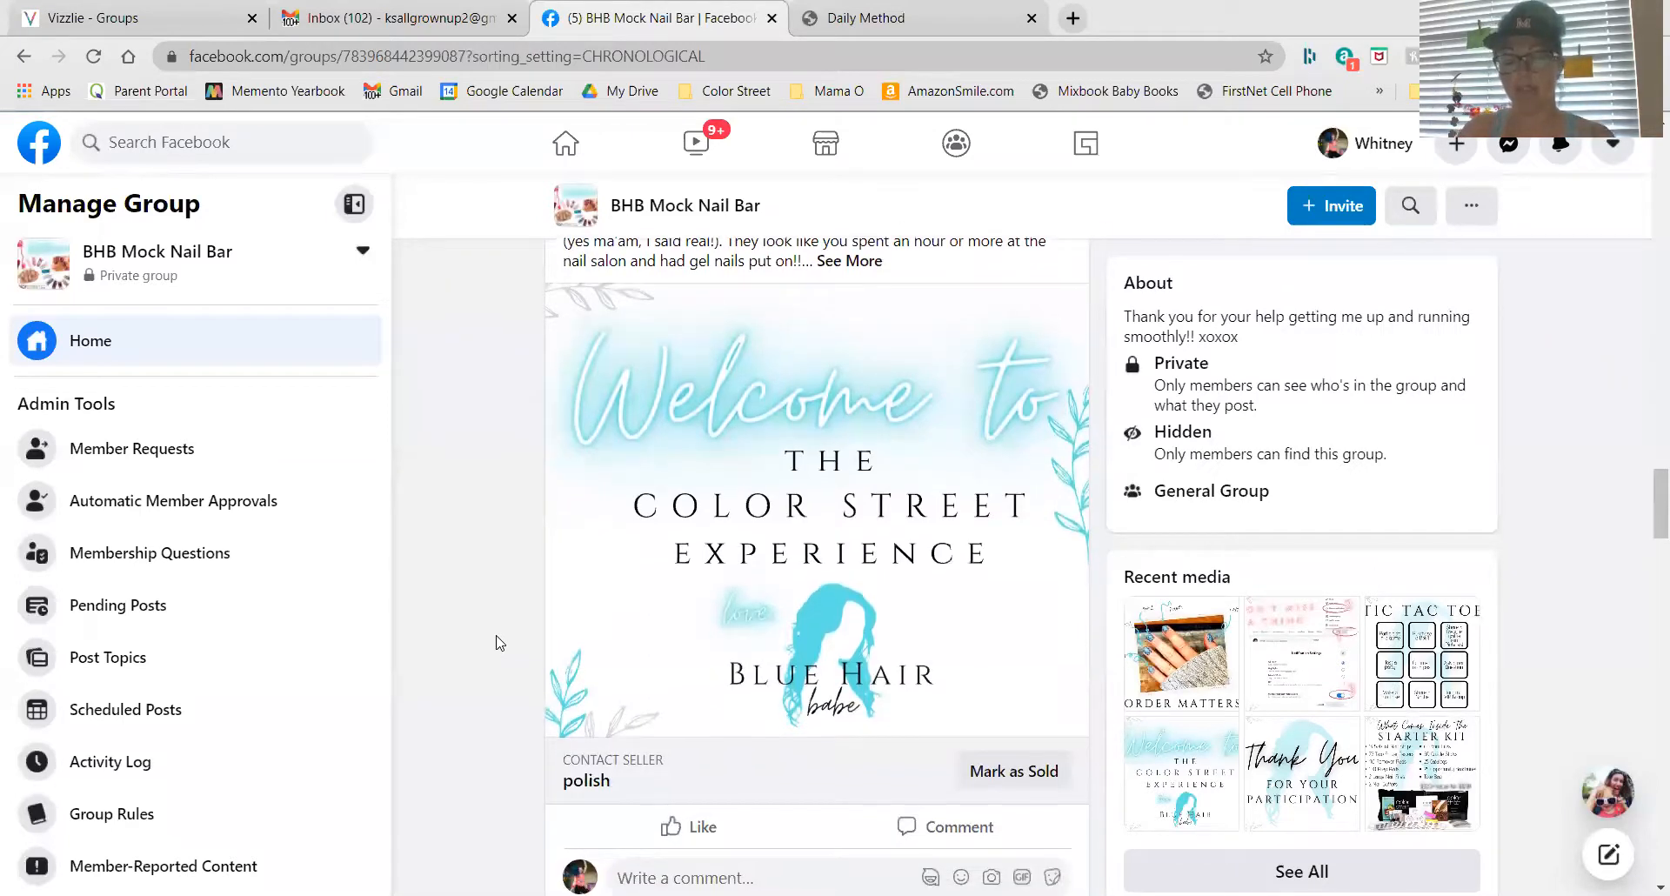
scroll(495, 643, down, 5)
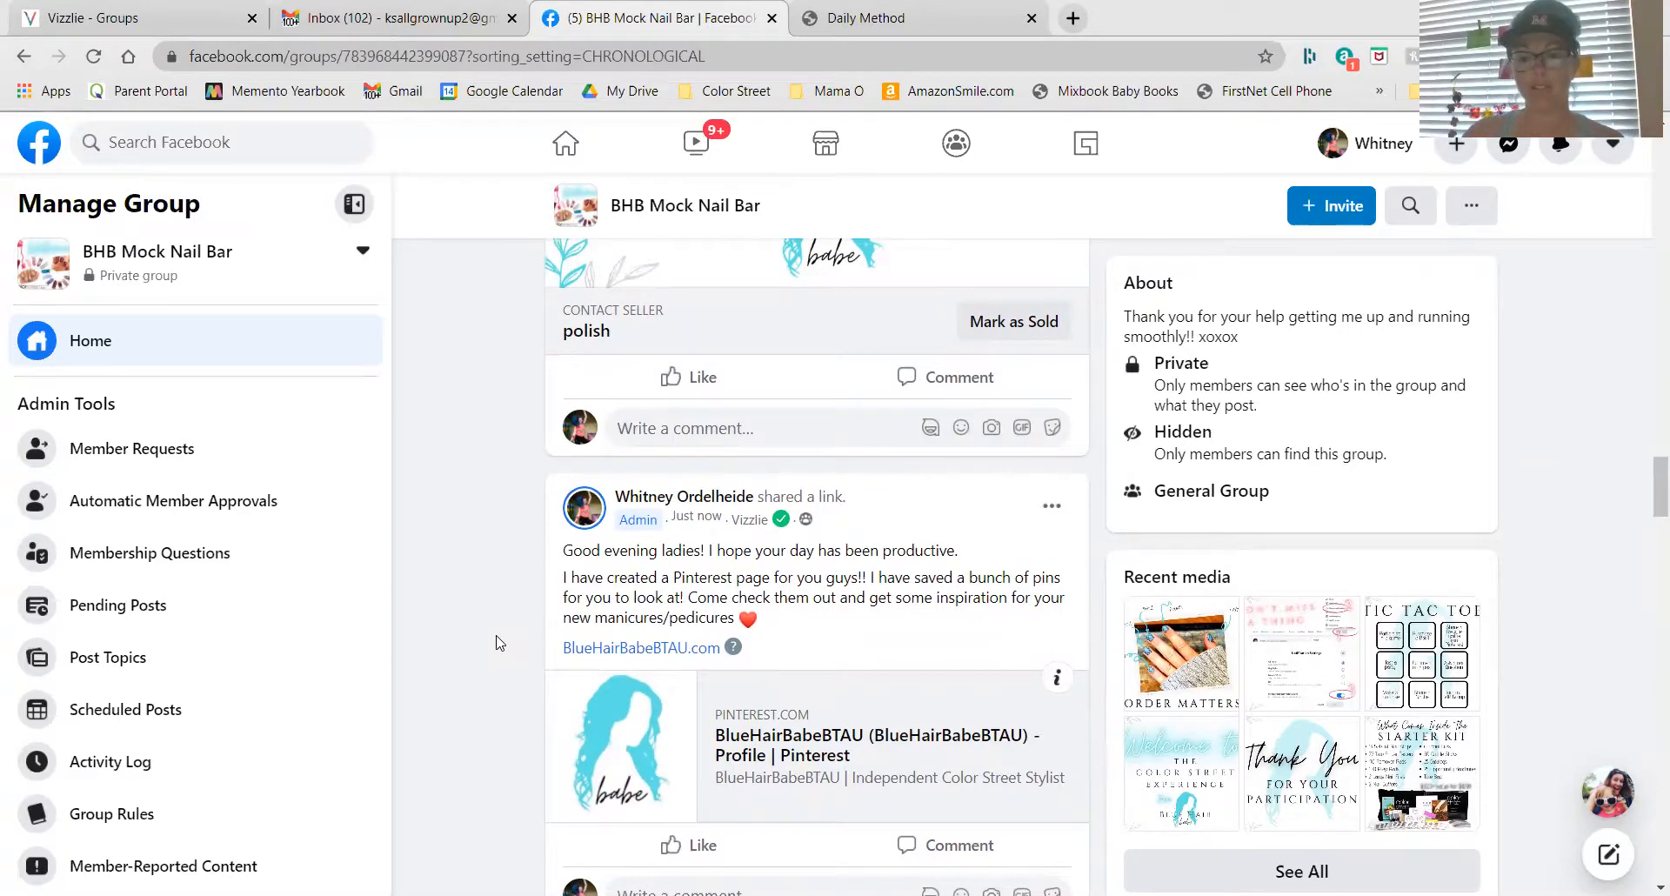
scroll(496, 643, down, 10)
scroll(496, 643, down, 4)
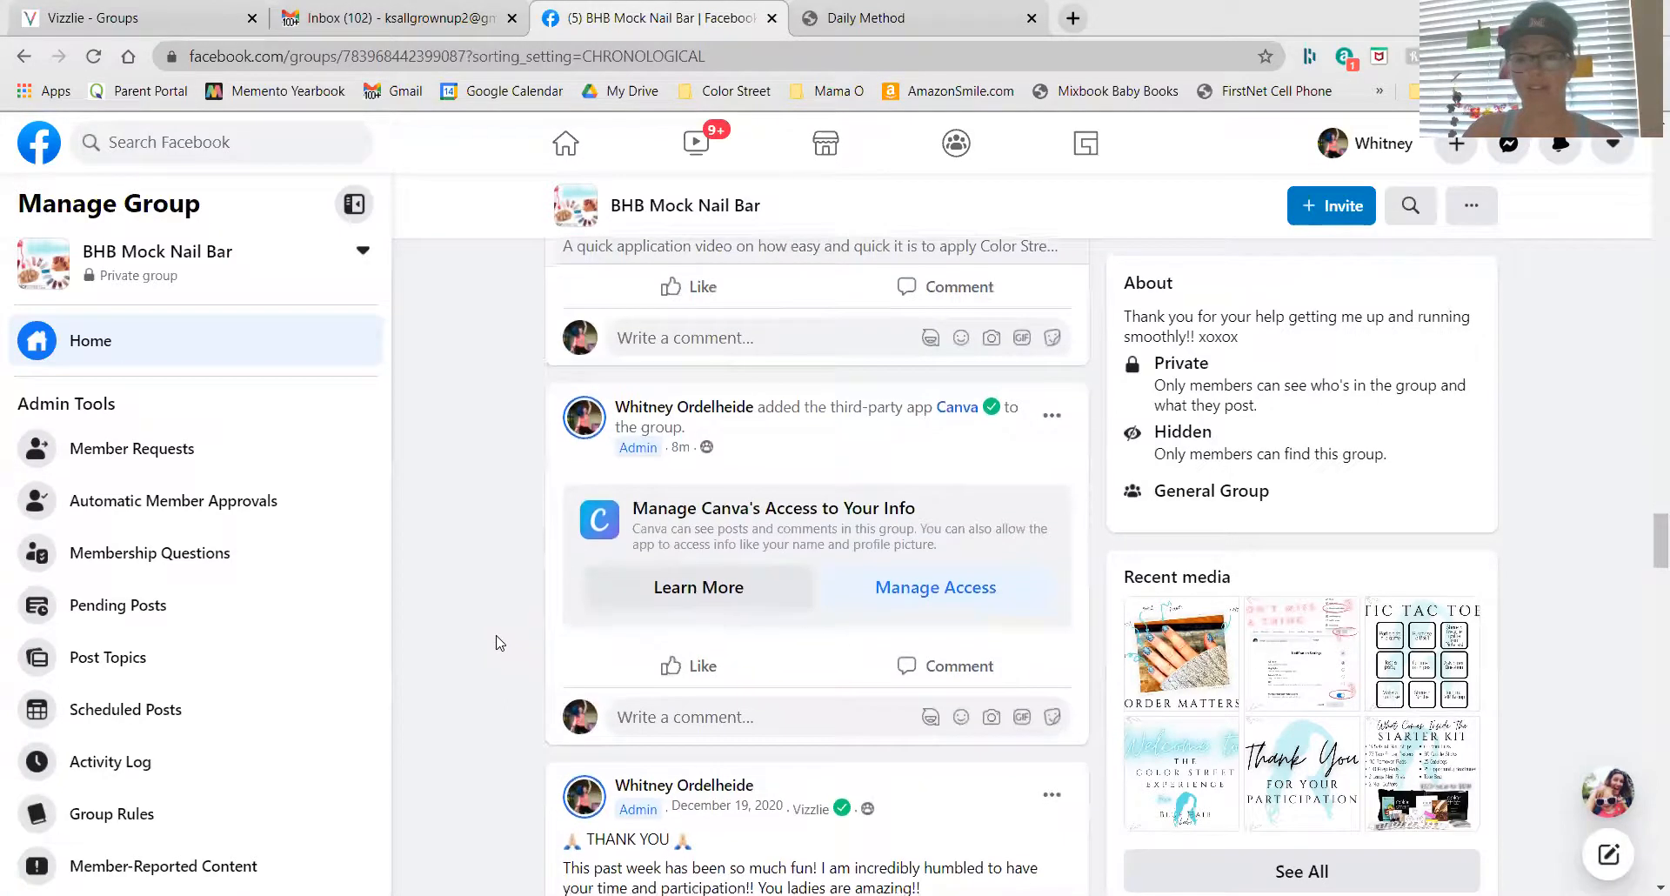
scroll(496, 643, down, 7)
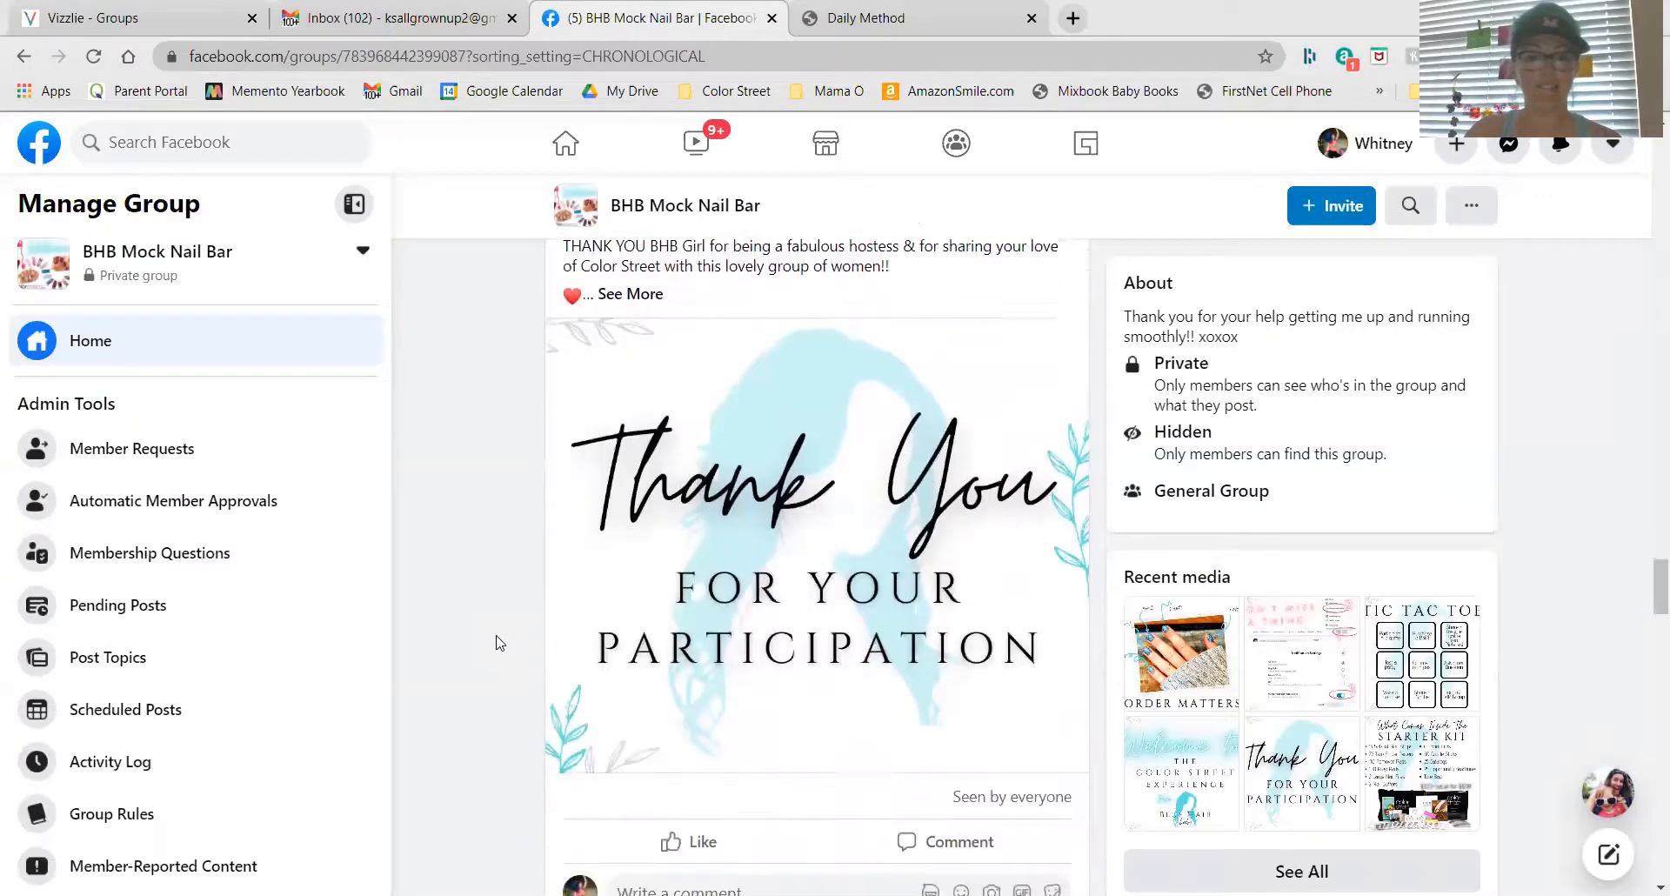
scroll(496, 642, down, 7)
scroll(500, 642, down, 3)
scroll(500, 642, up, 20)
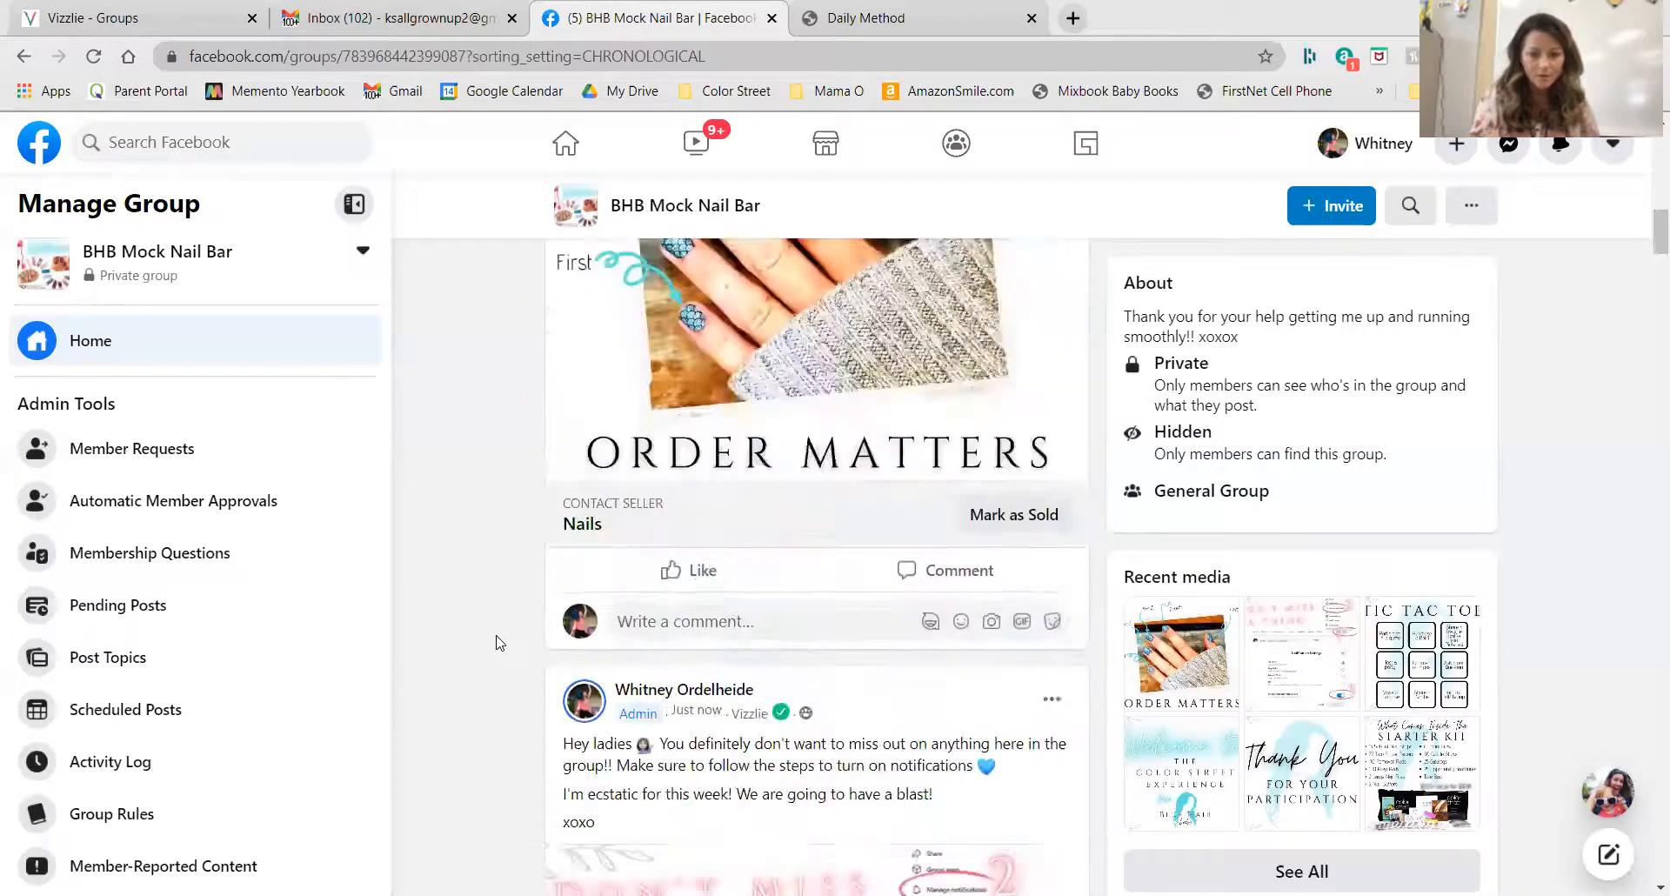
scroll(496, 643, up, 6)
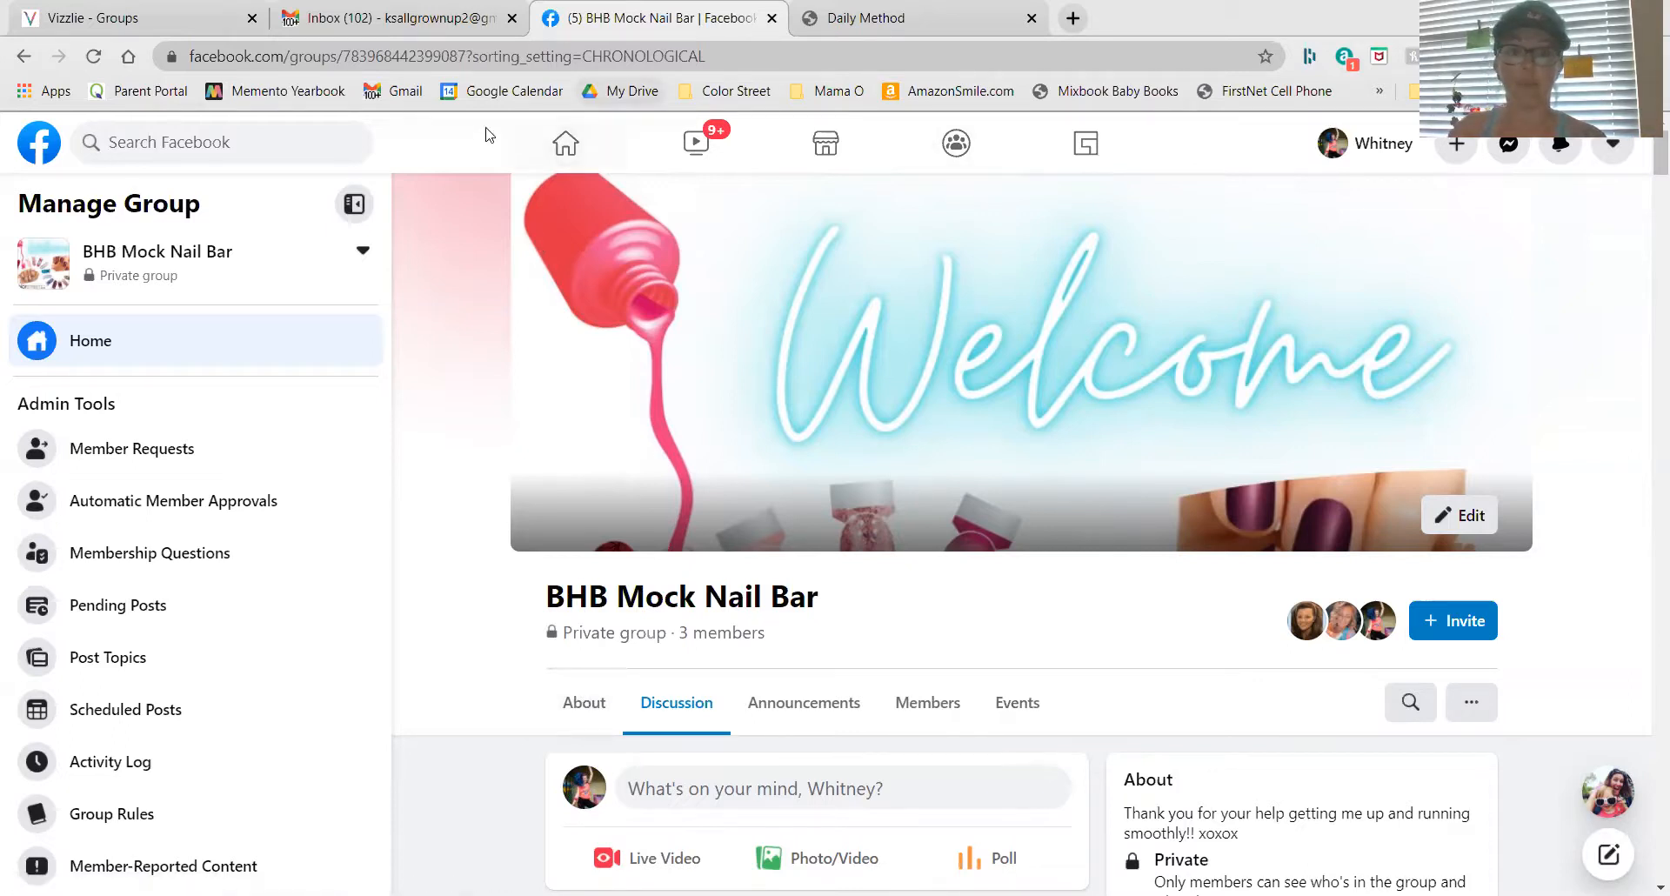
- Switch back to Vizzlie and suspend automated posts for the BHB Mock Nail Bar group
click(184, 12)
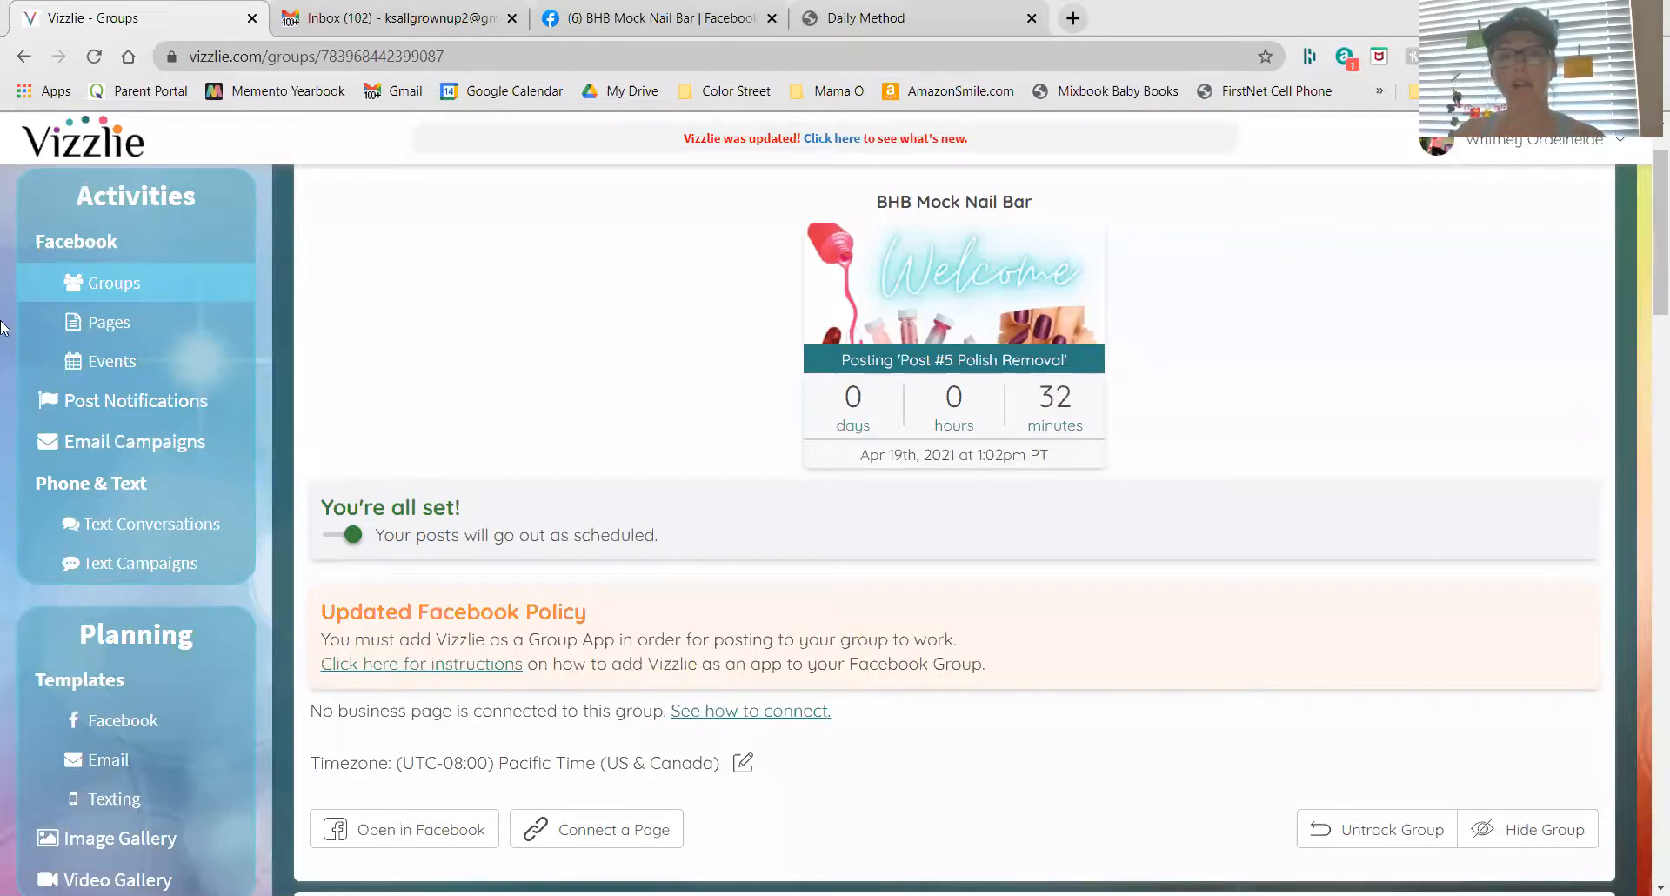
click(354, 535)
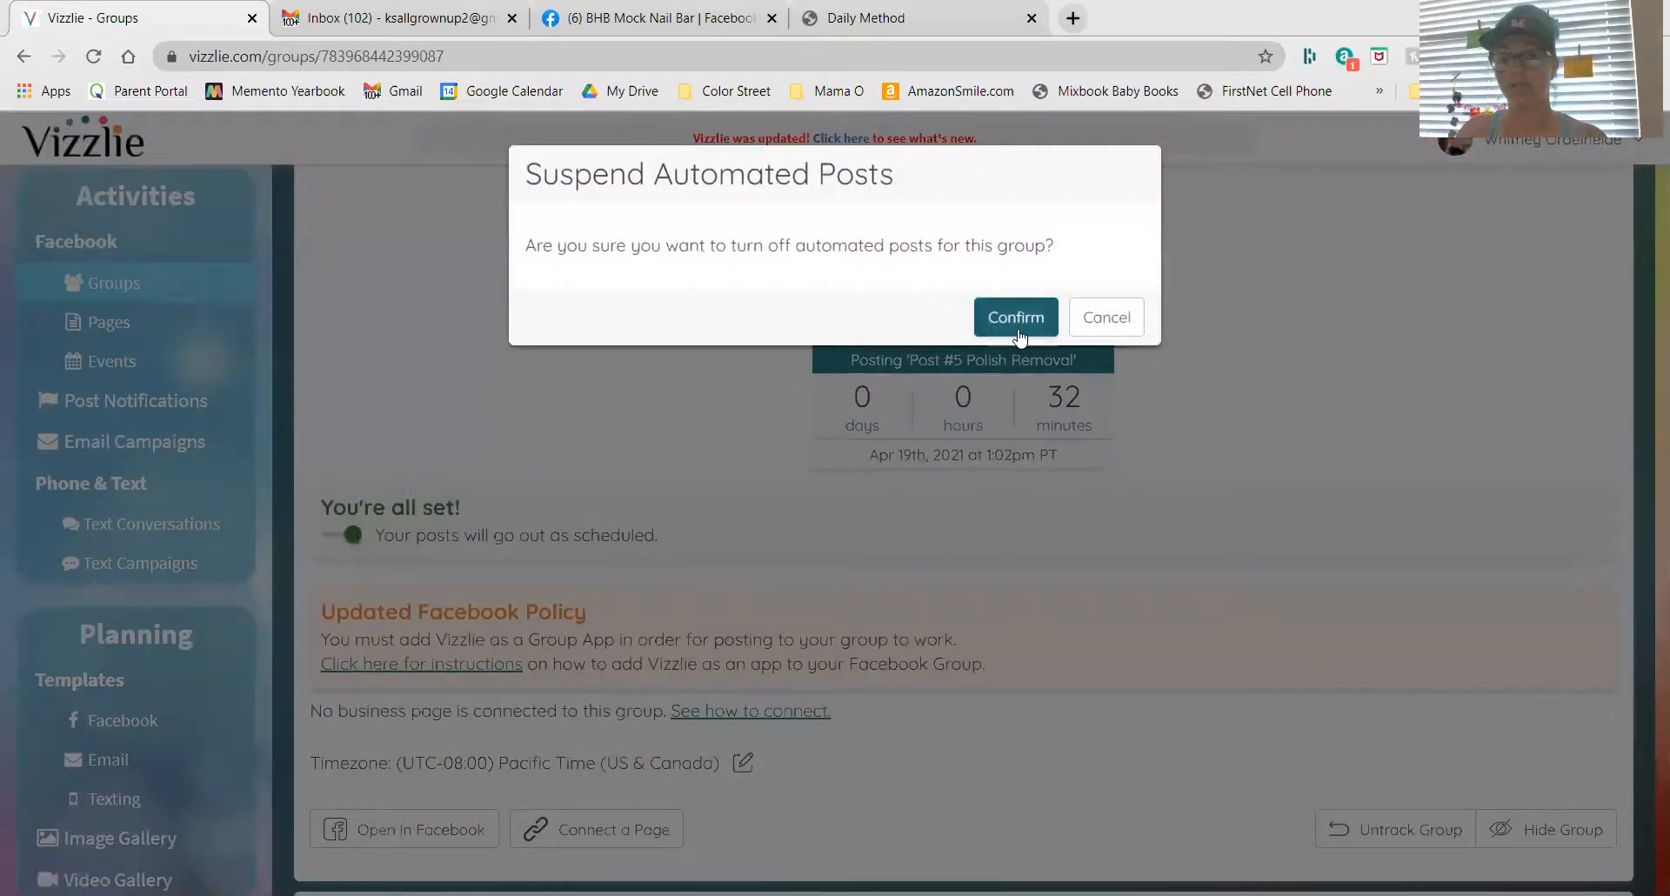
click(1019, 331)
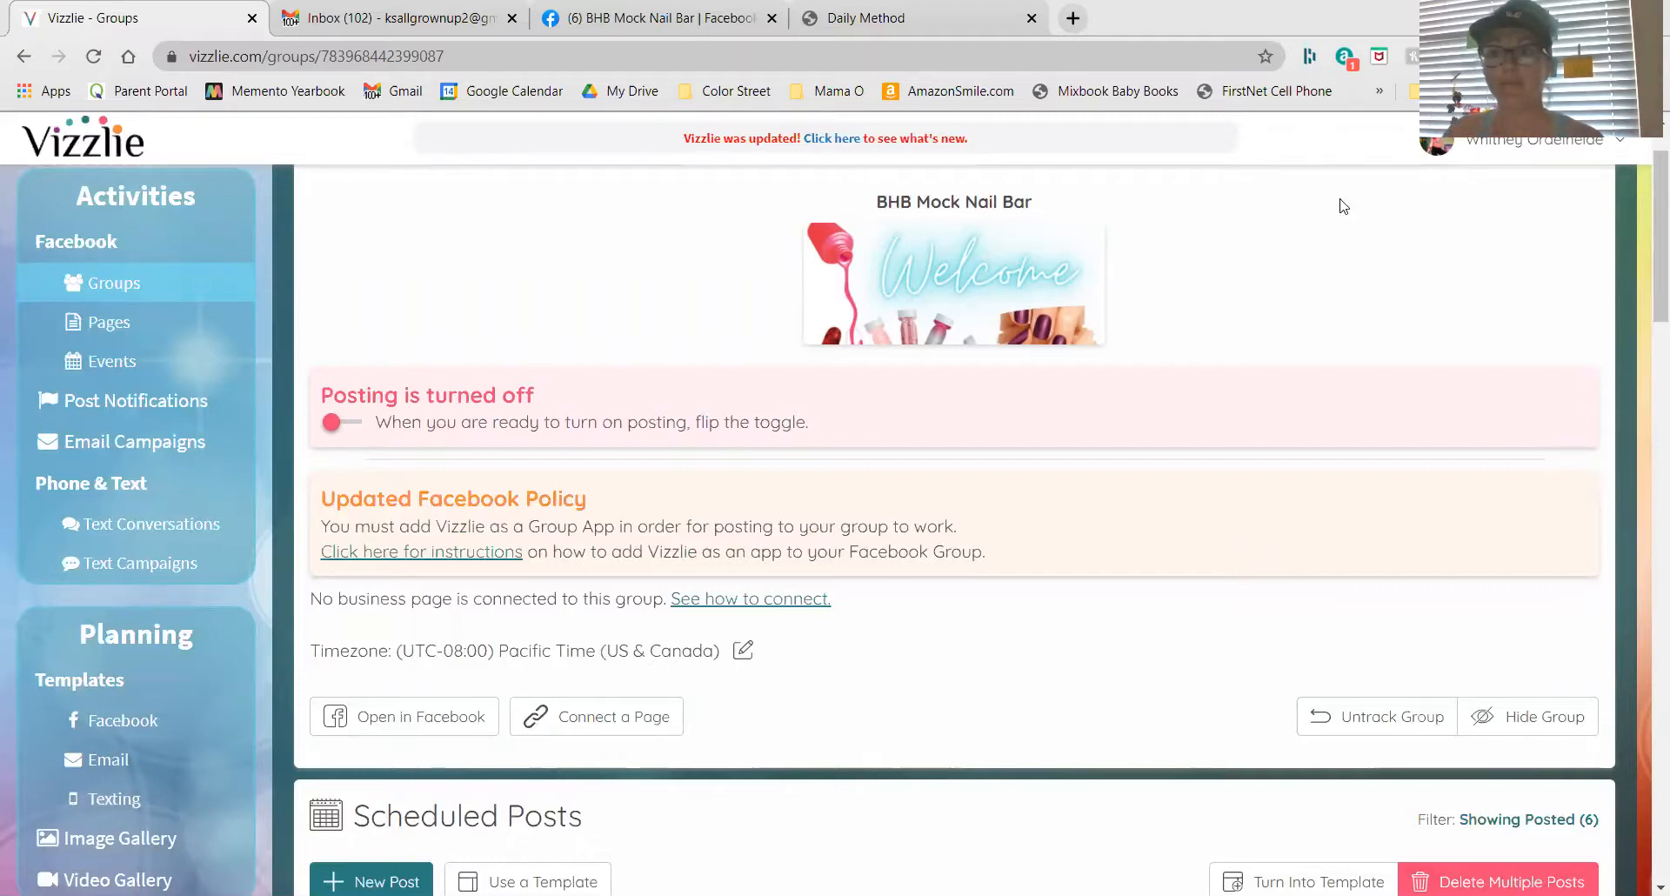
scroll(1179, 337, up, 2)
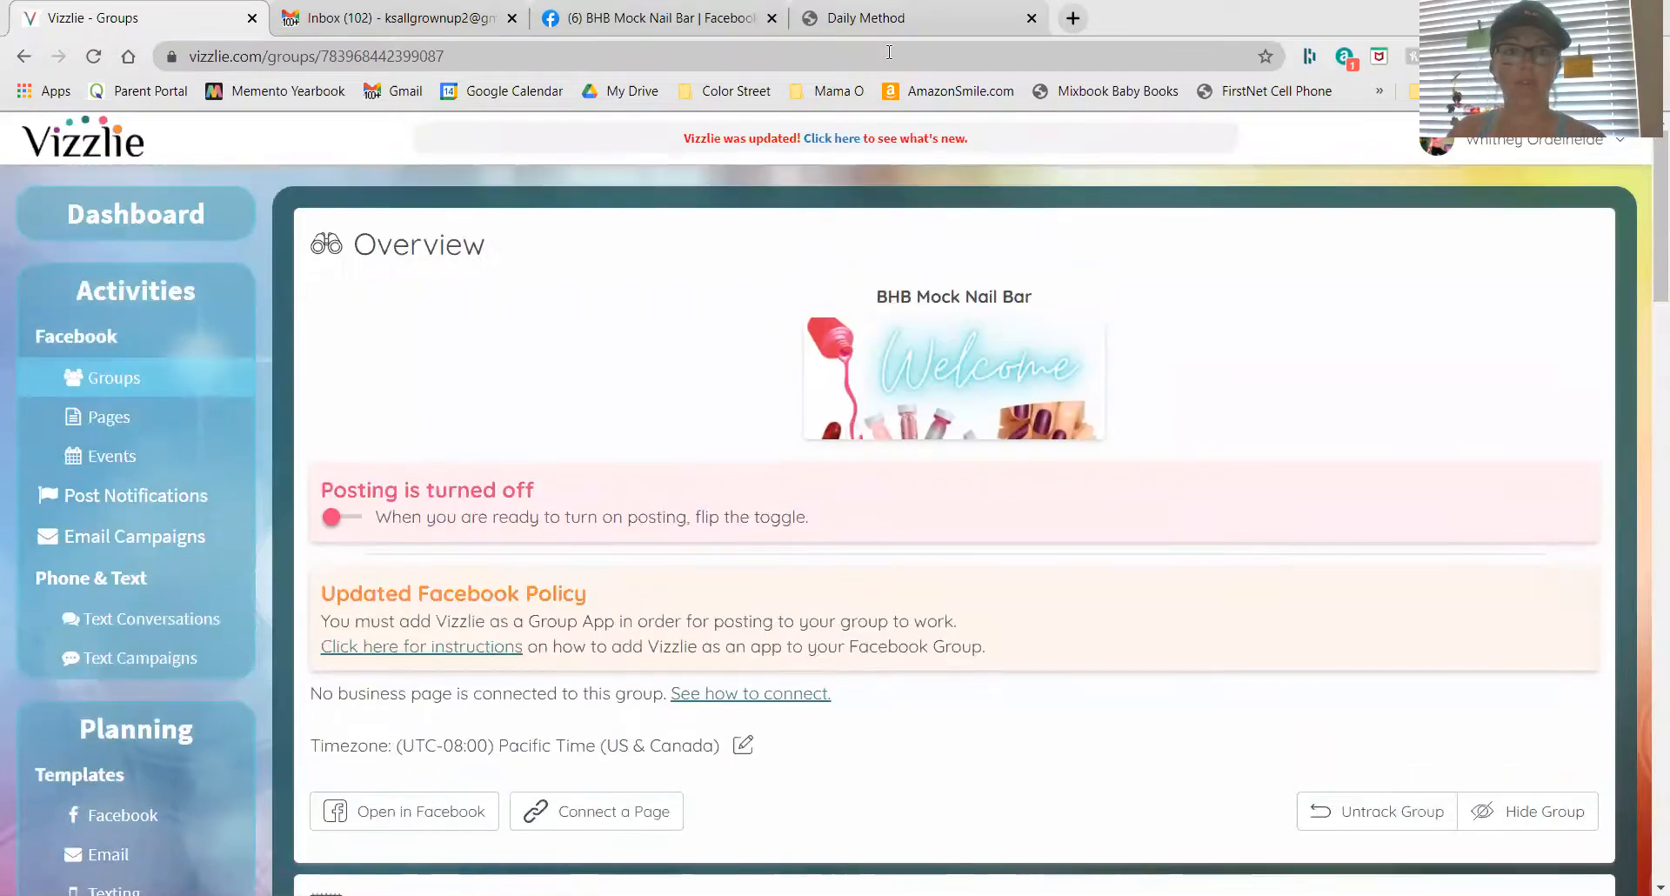
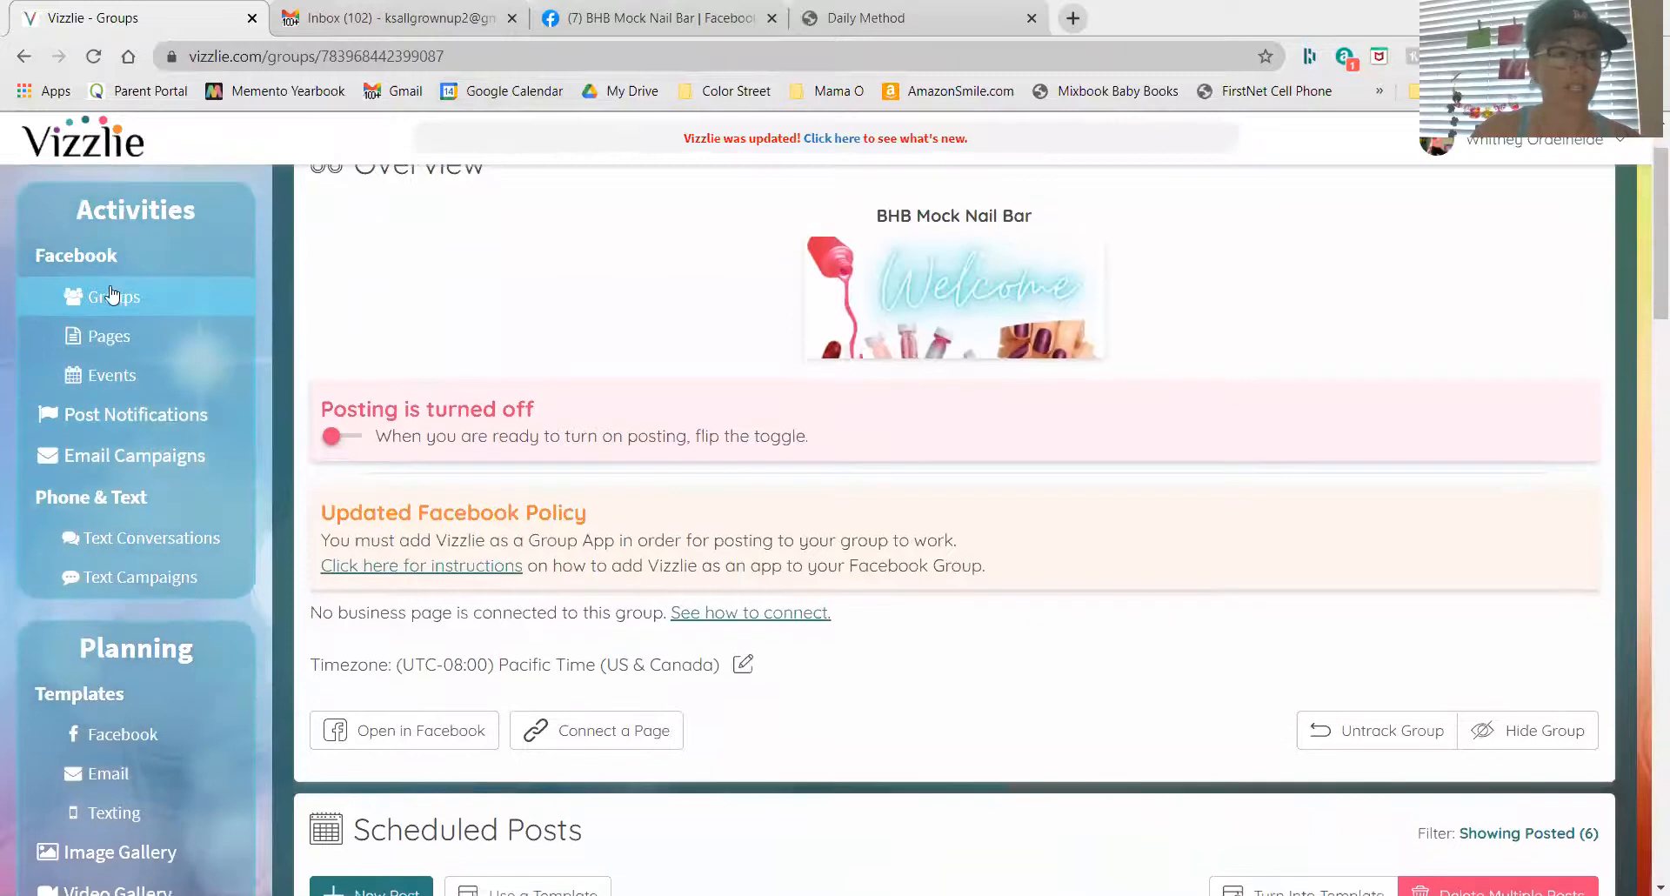
- Open the overview of the BHB BTAU Babes team to view its members
scroll(122, 357, down, 4)
scroll(123, 356, down, 1)
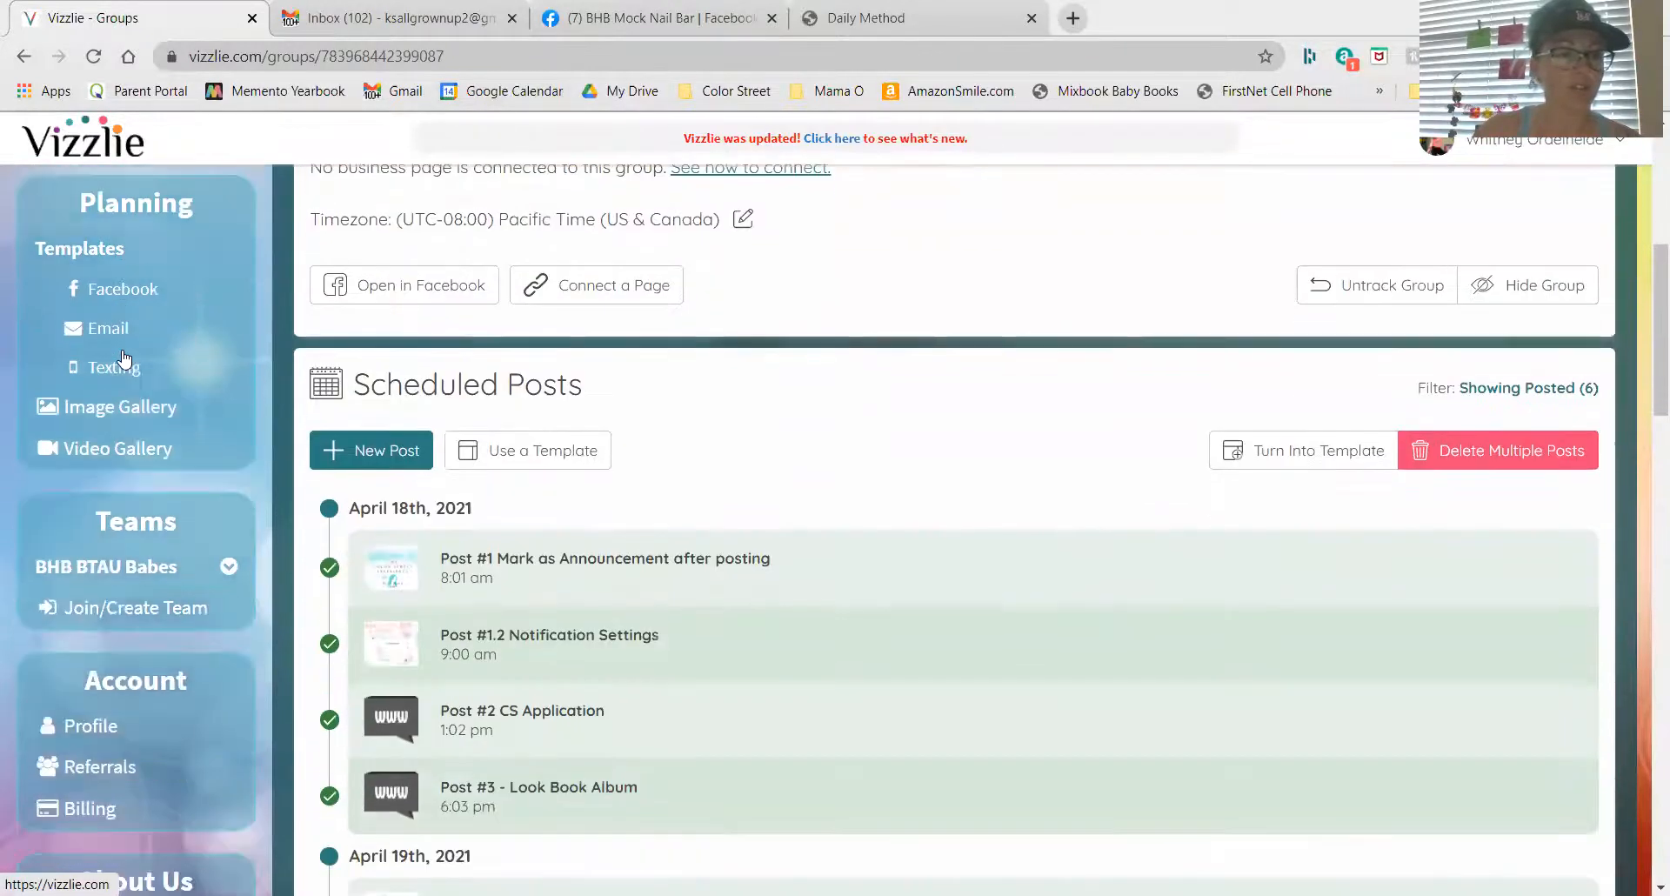
click(118, 572)
click(128, 614)
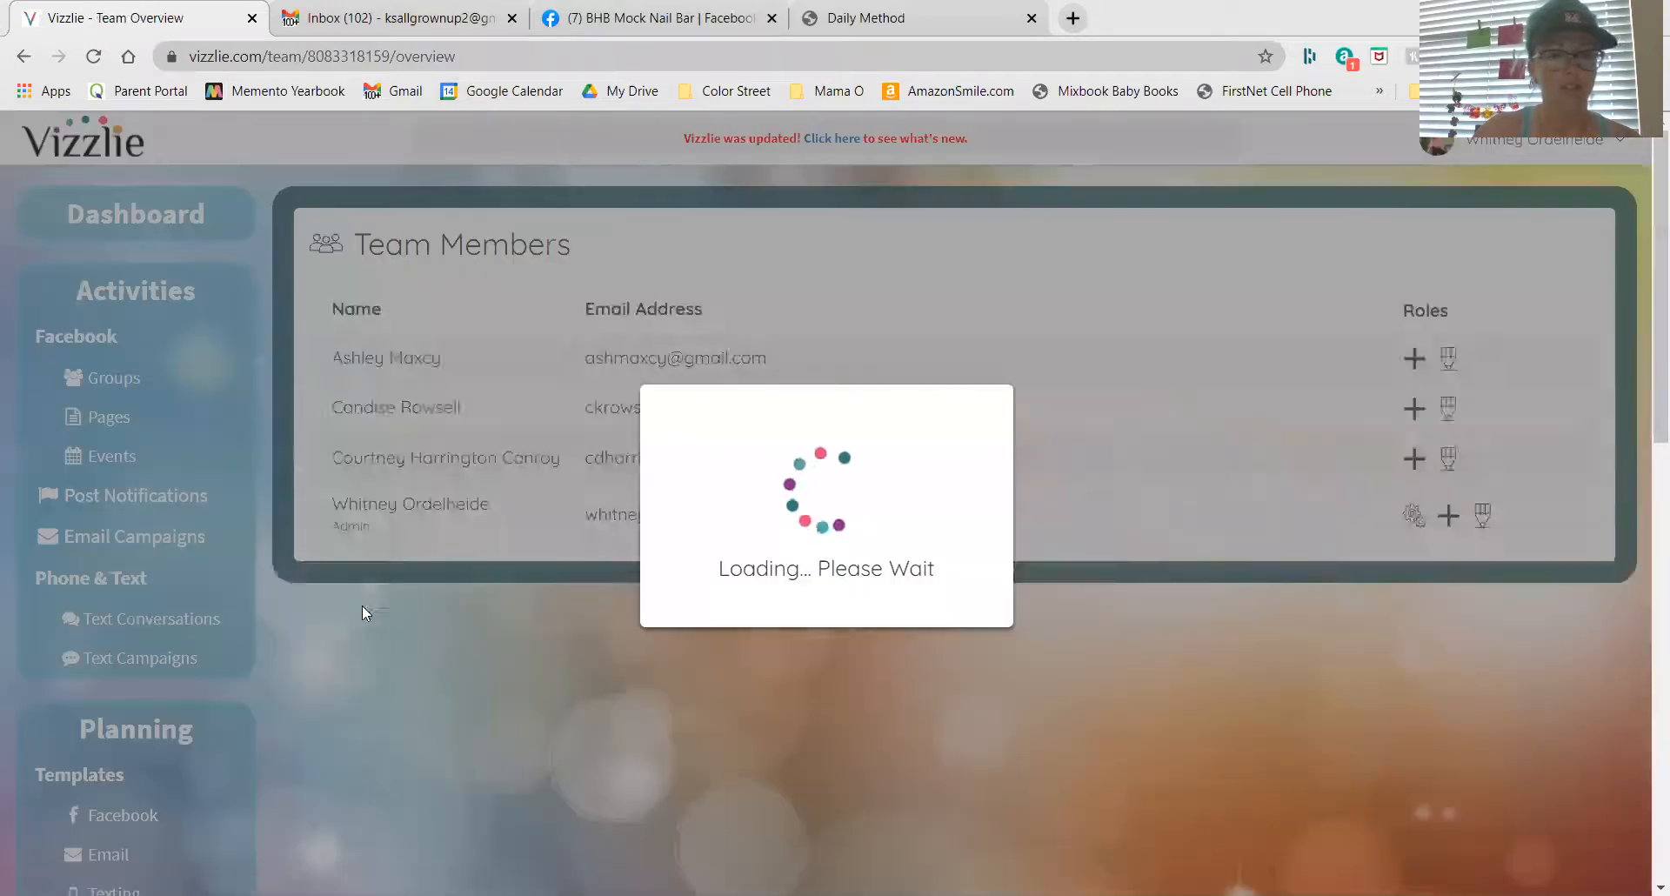
- Open the FB Hostess Battle template from the BHB BTAU Babes team's shared Facebook templates
scroll(659, 668, down, 1)
scroll(658, 668, down, 1)
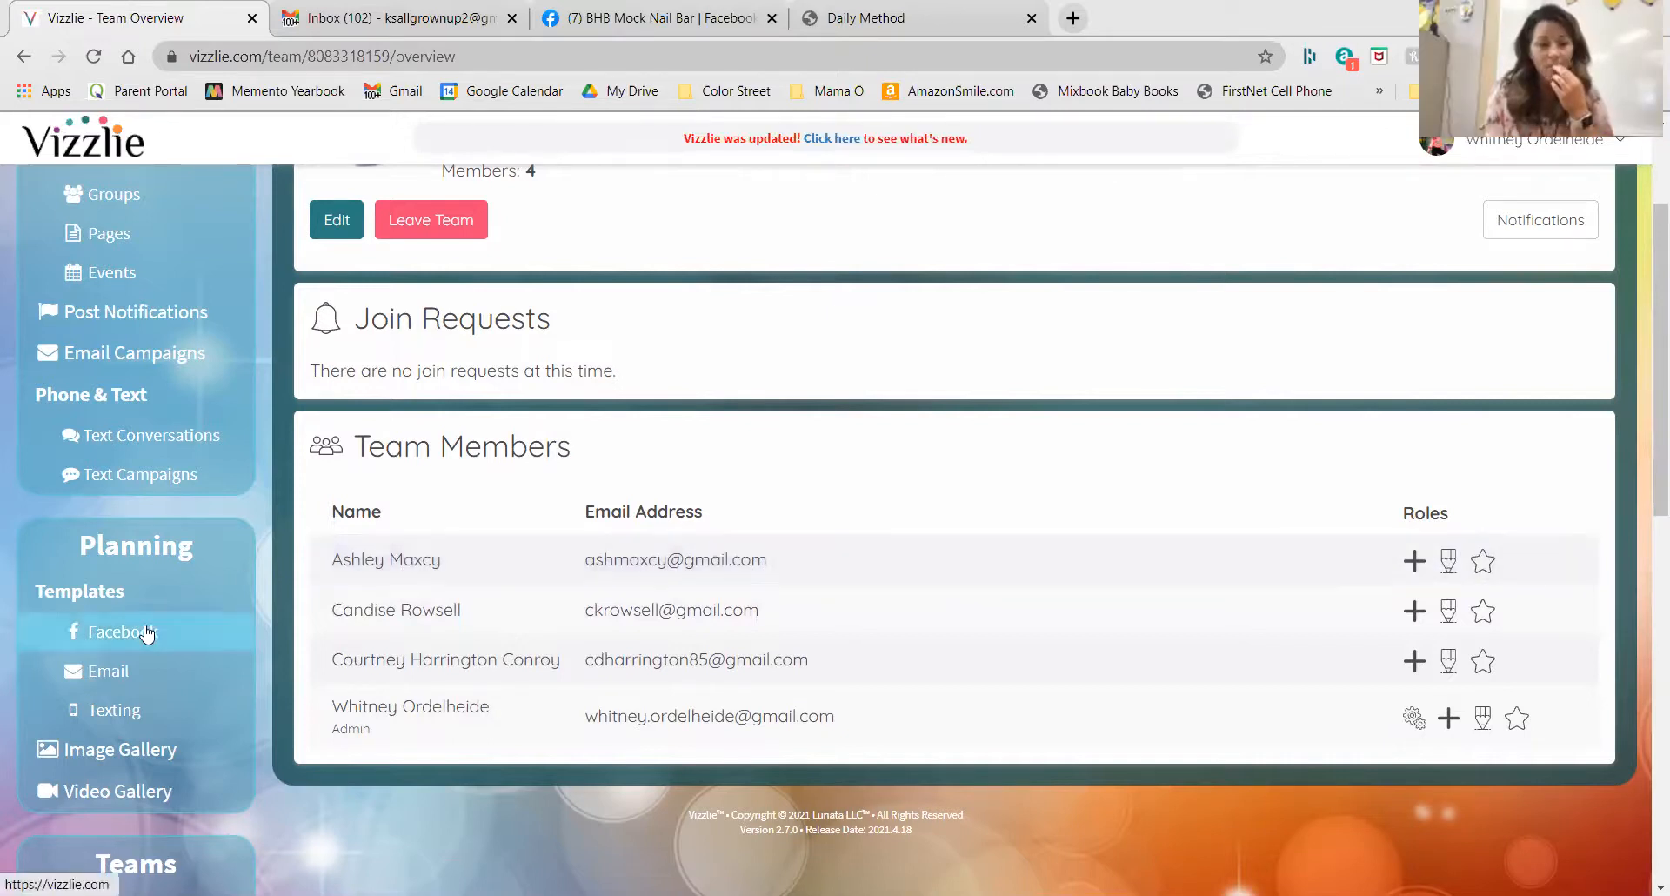
scroll(147, 634, up, 1)
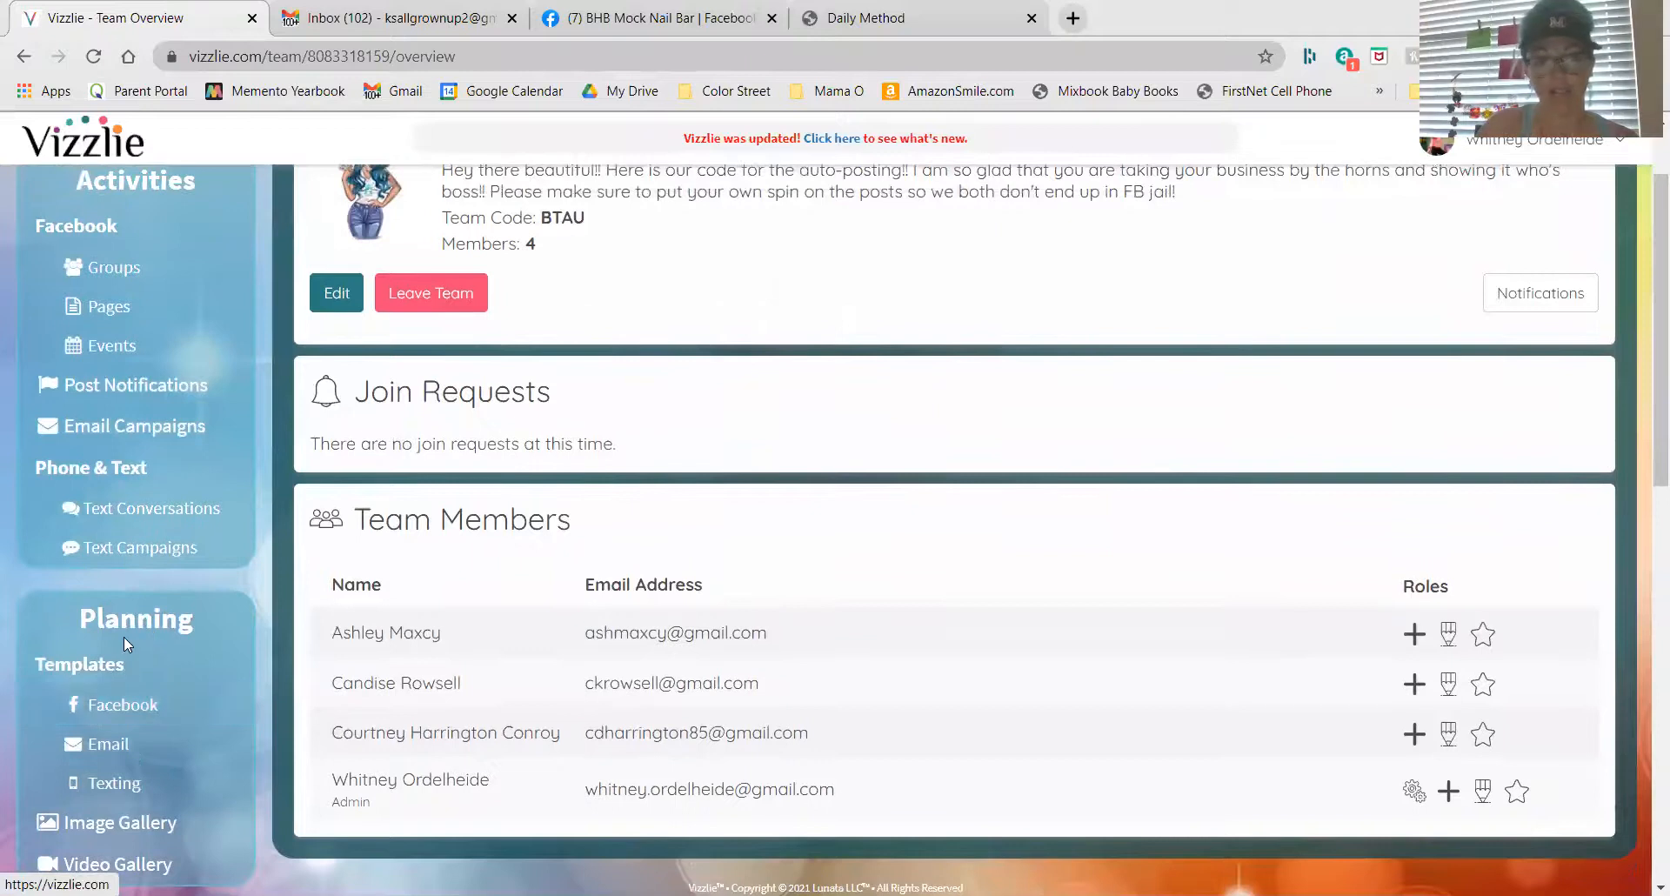
scroll(109, 696, down, 5)
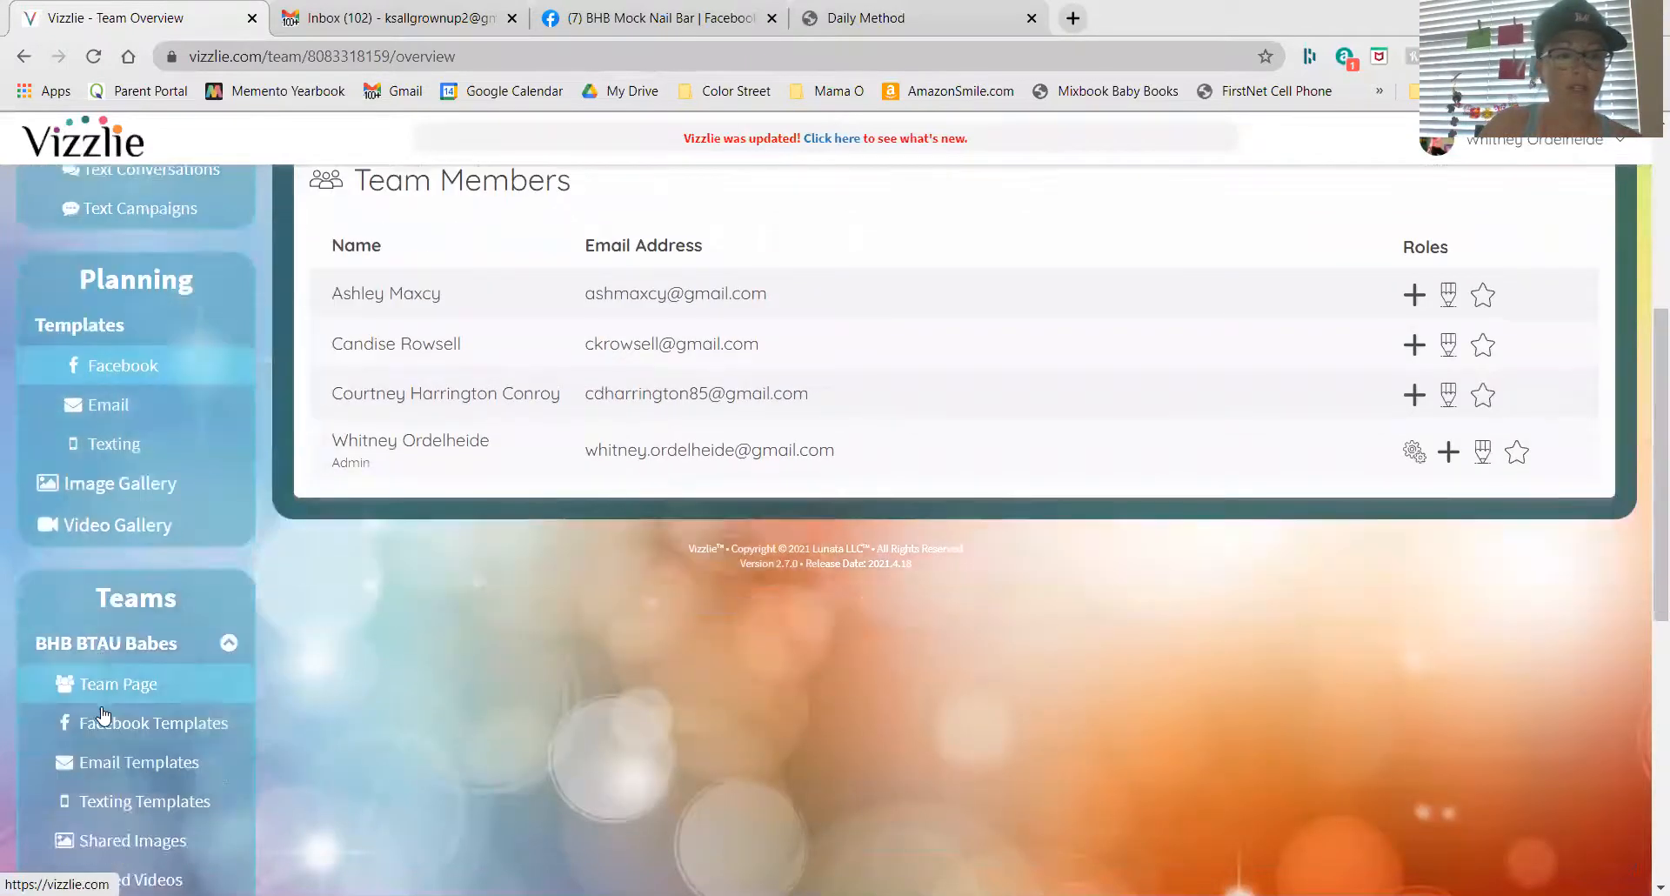
click(121, 675)
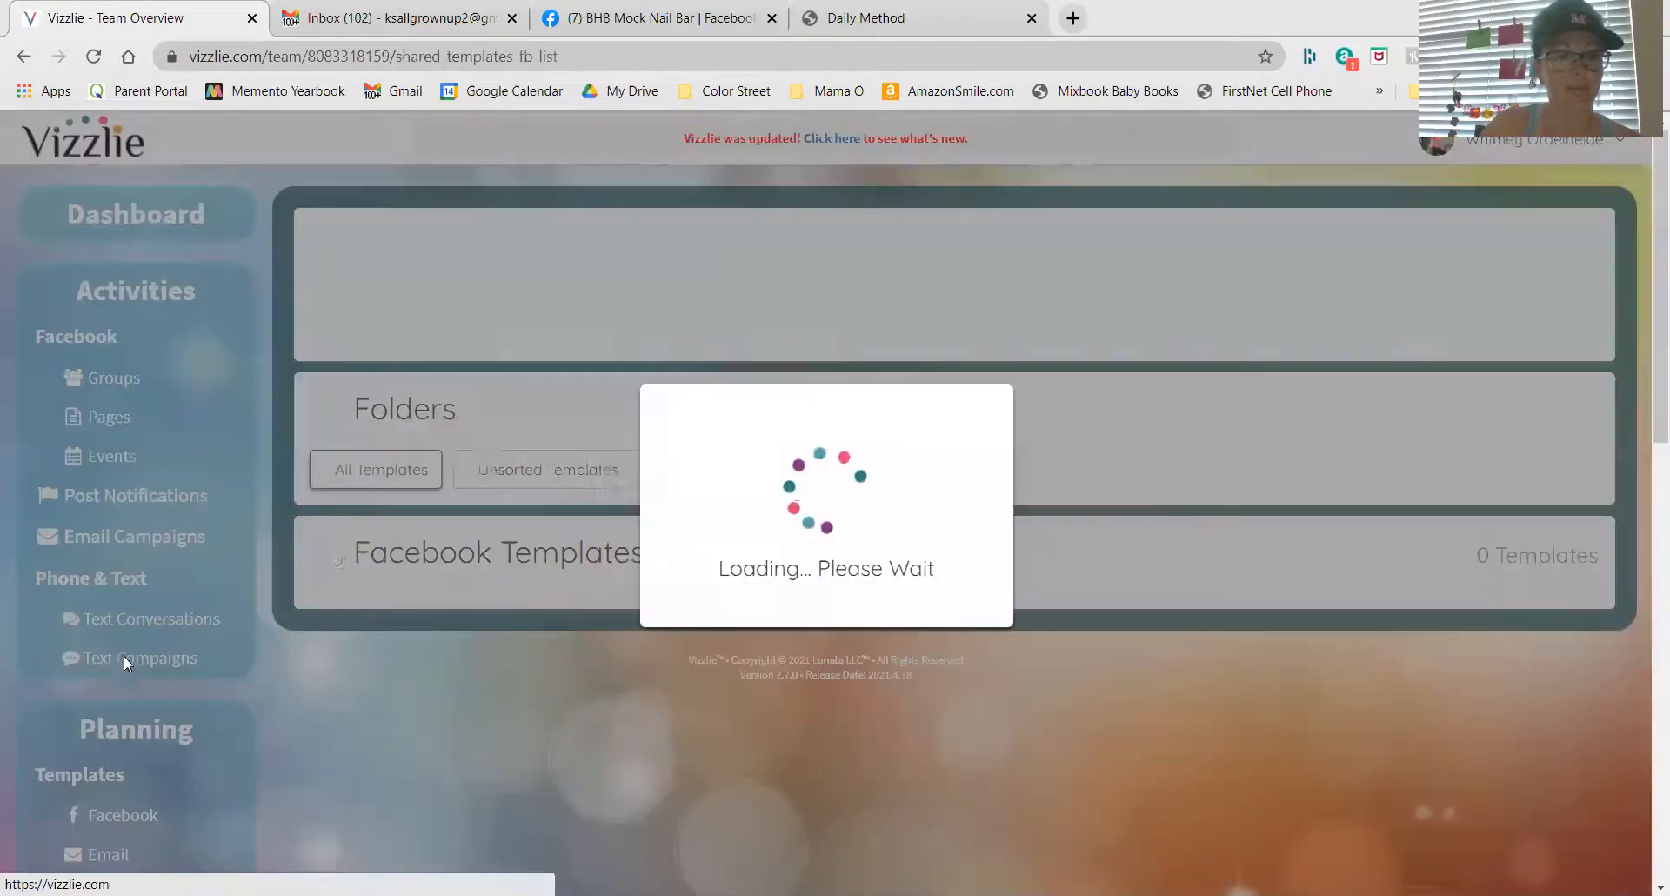
scroll(624, 621, down, 3)
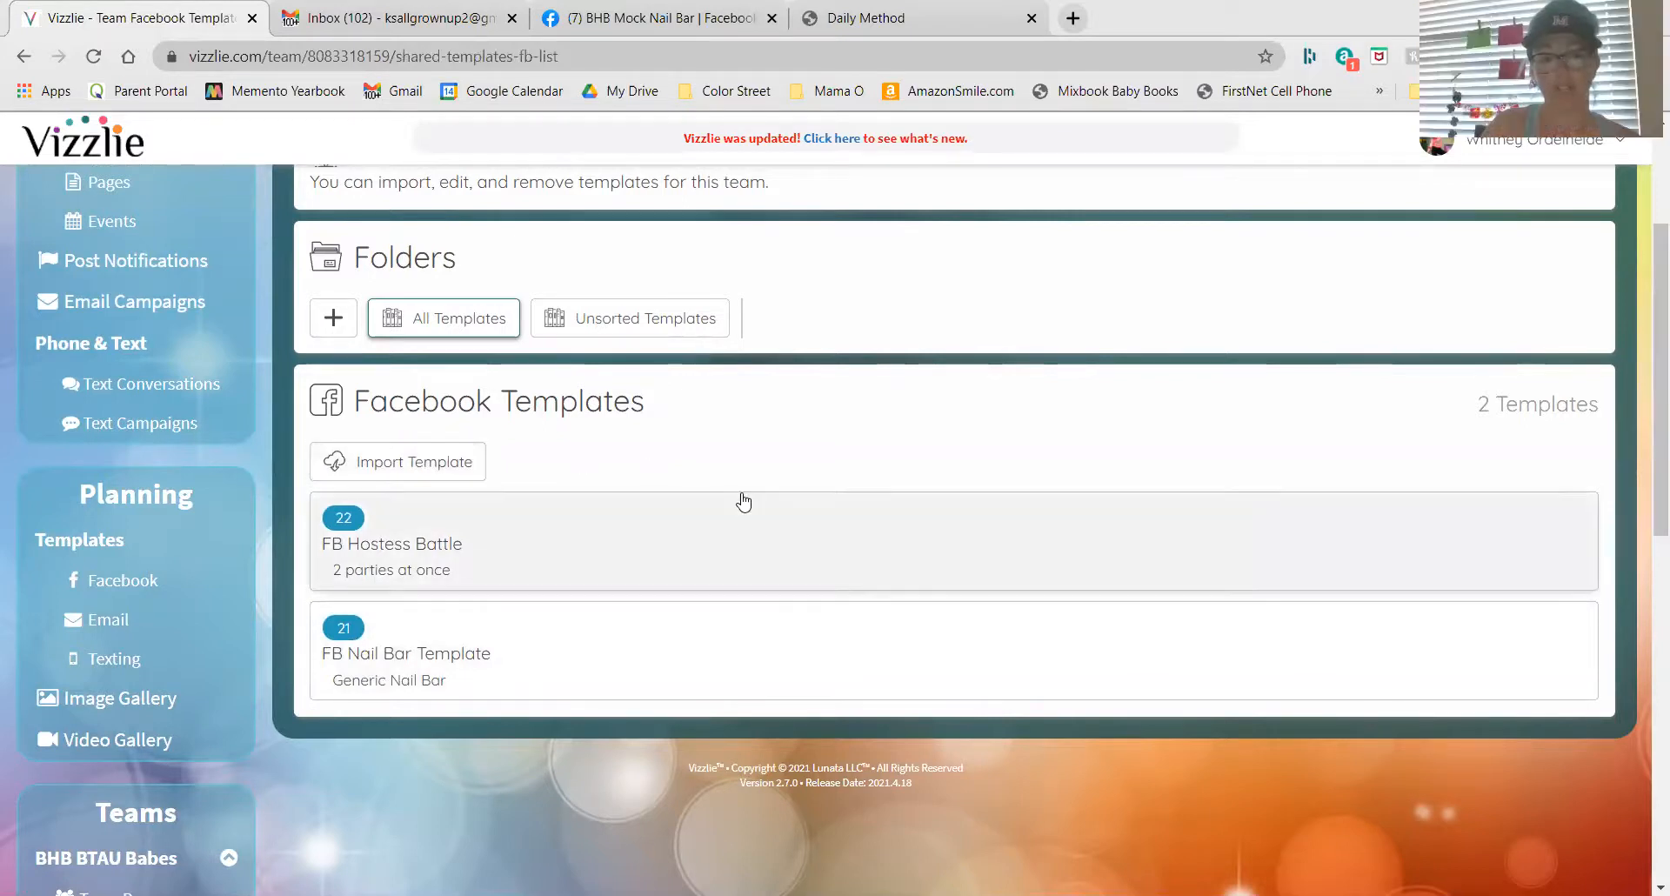
click(418, 555)
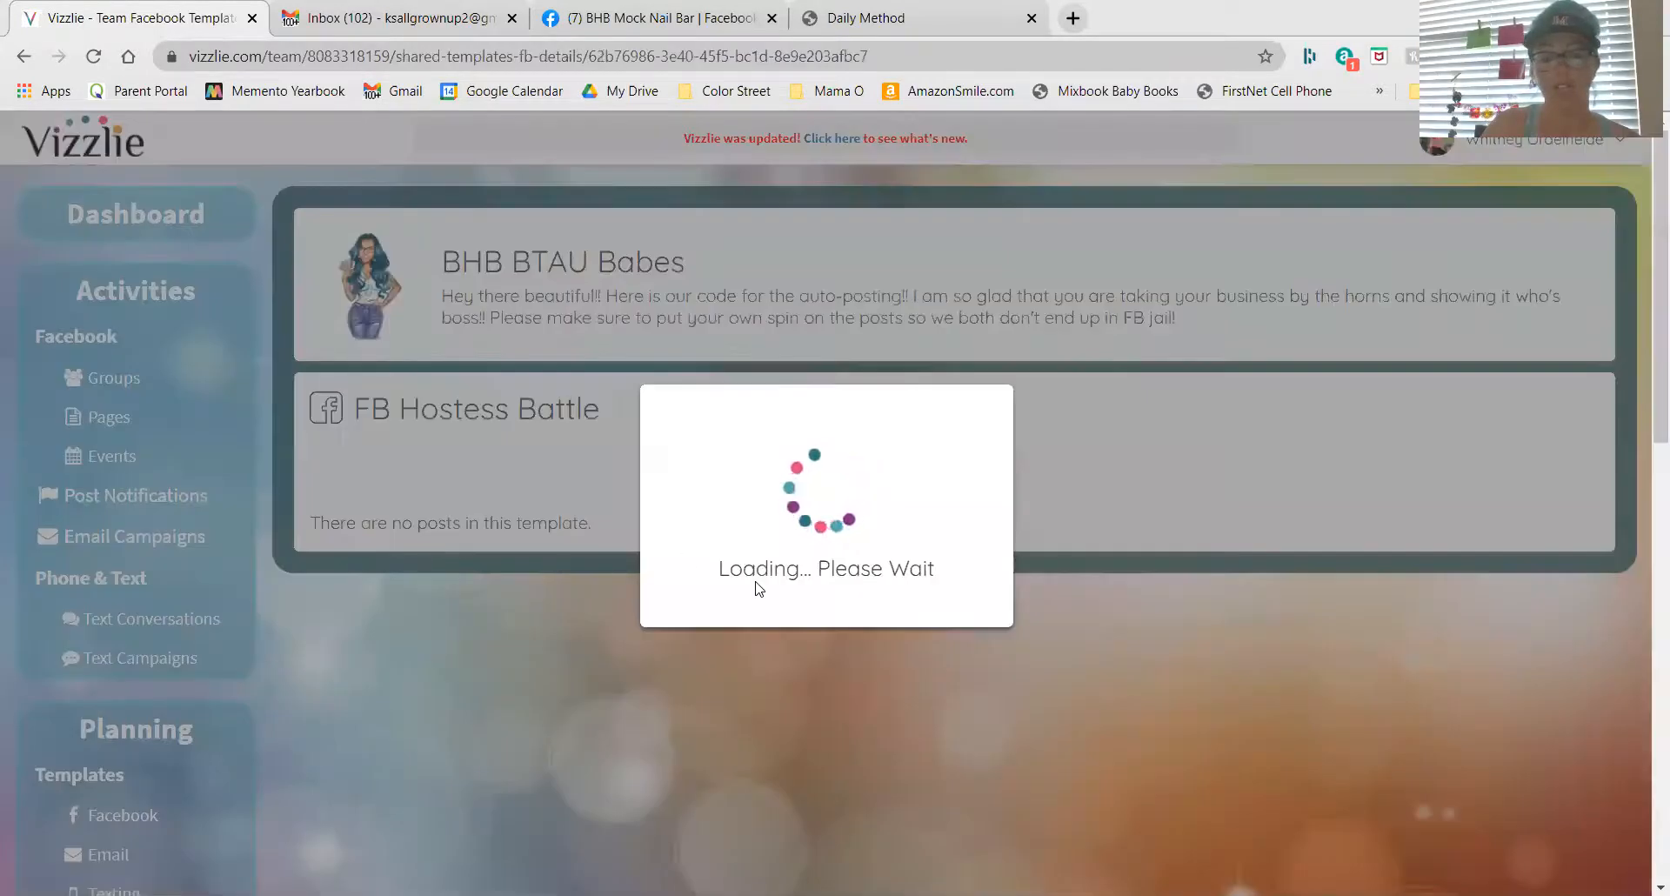
- Review the FB Hostess Battle template's full post schedule, from 5 days before to 1 day after the party
scroll(757, 589, down, 3)
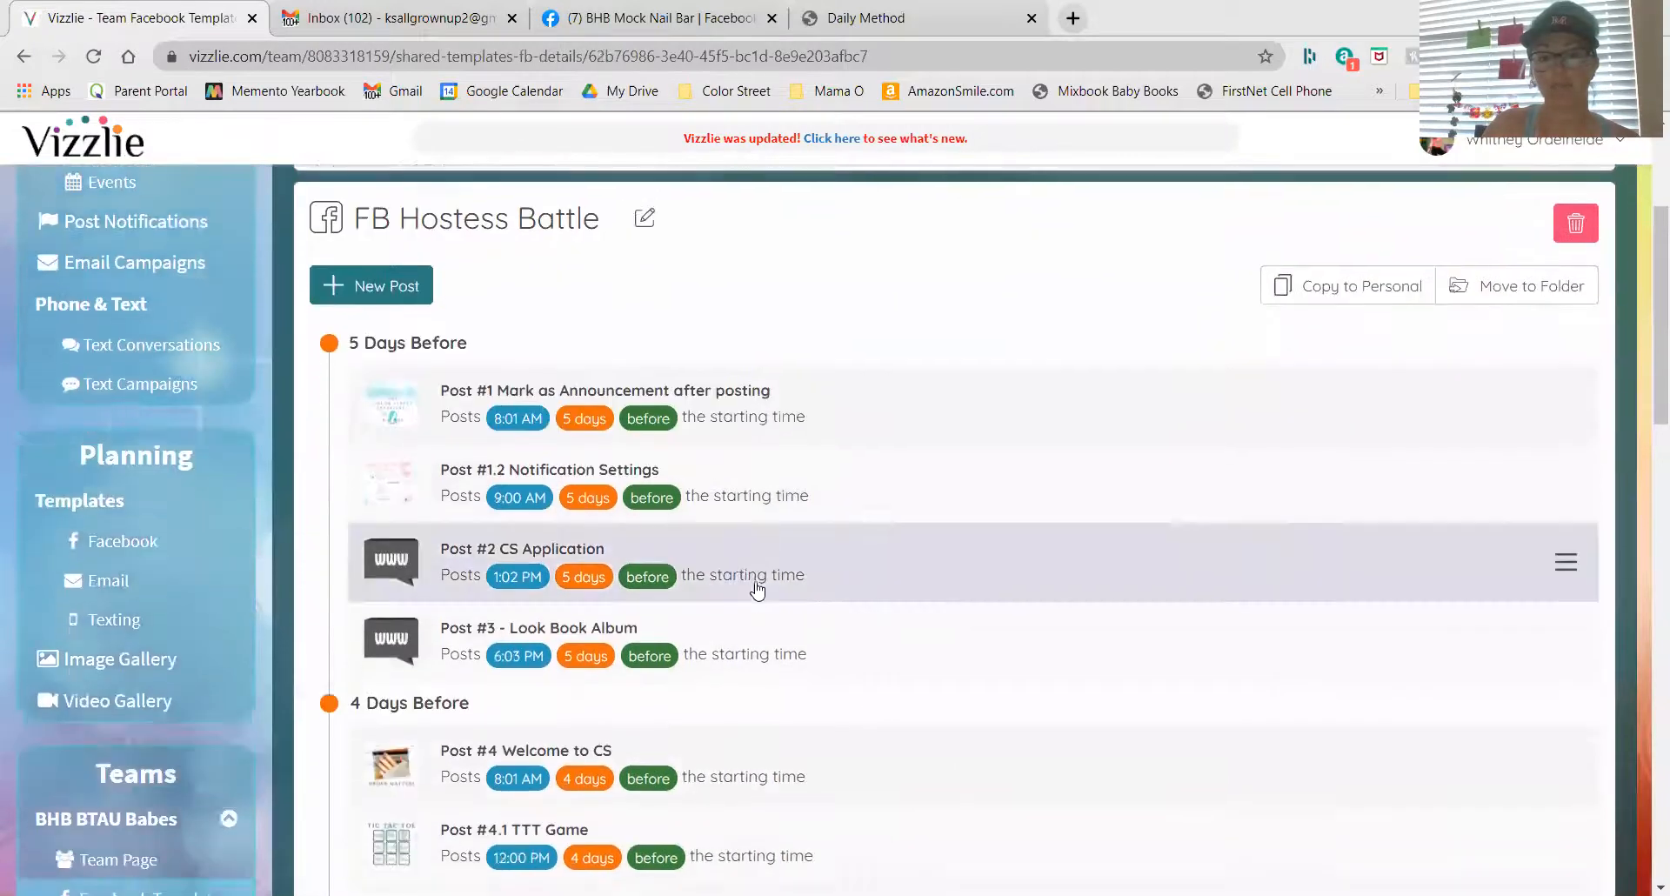
scroll(758, 588, down, 9)
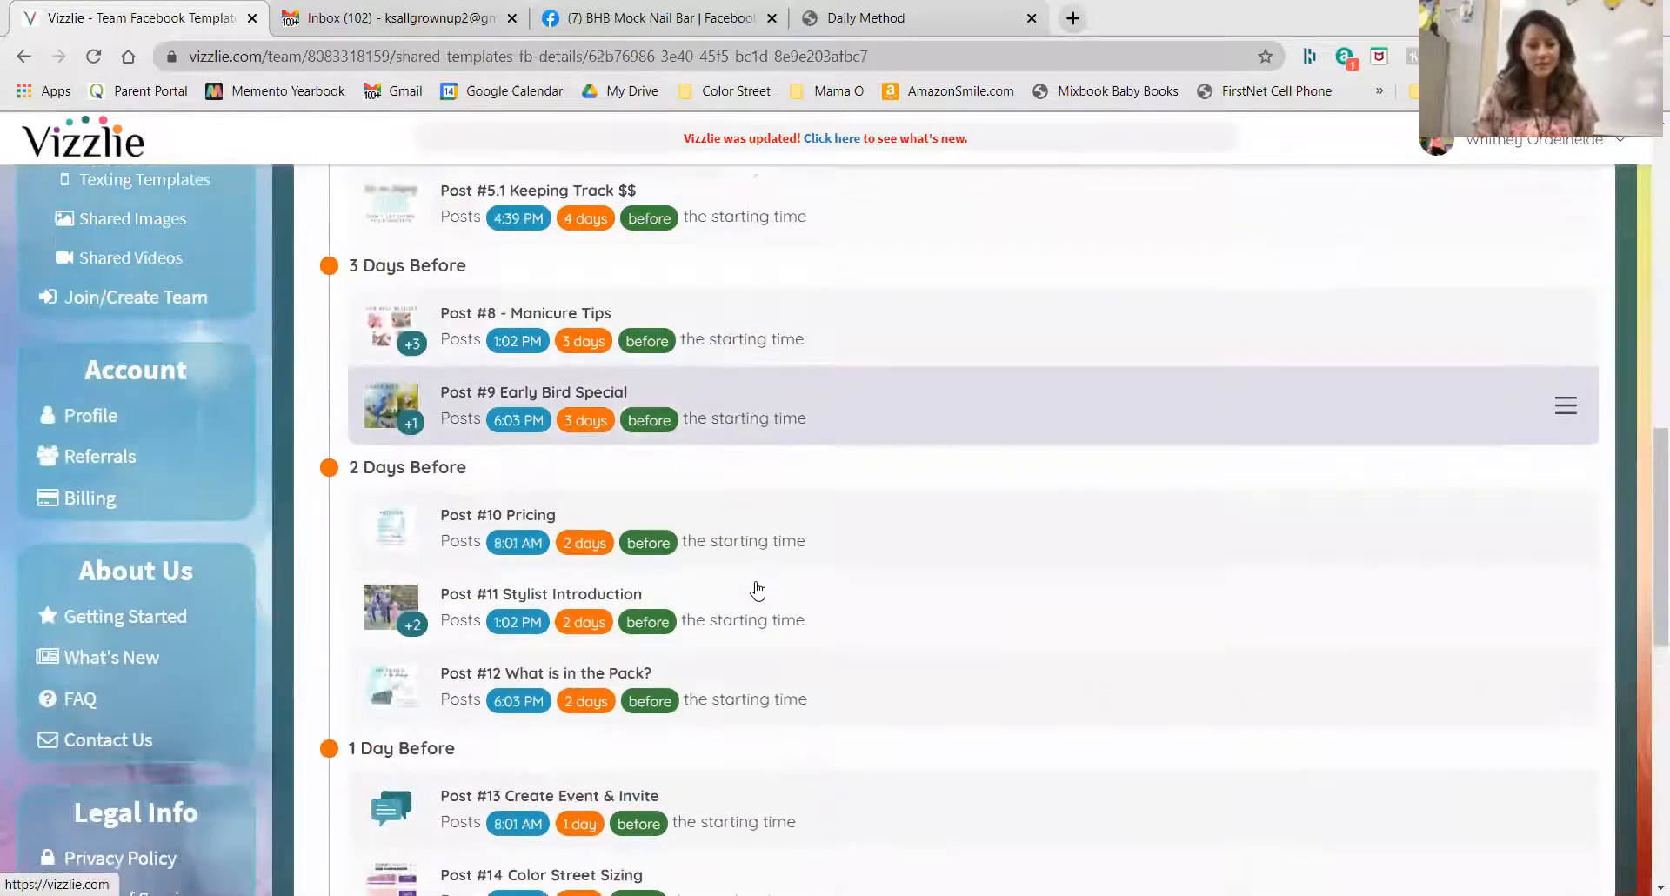
scroll(757, 590, down, 5)
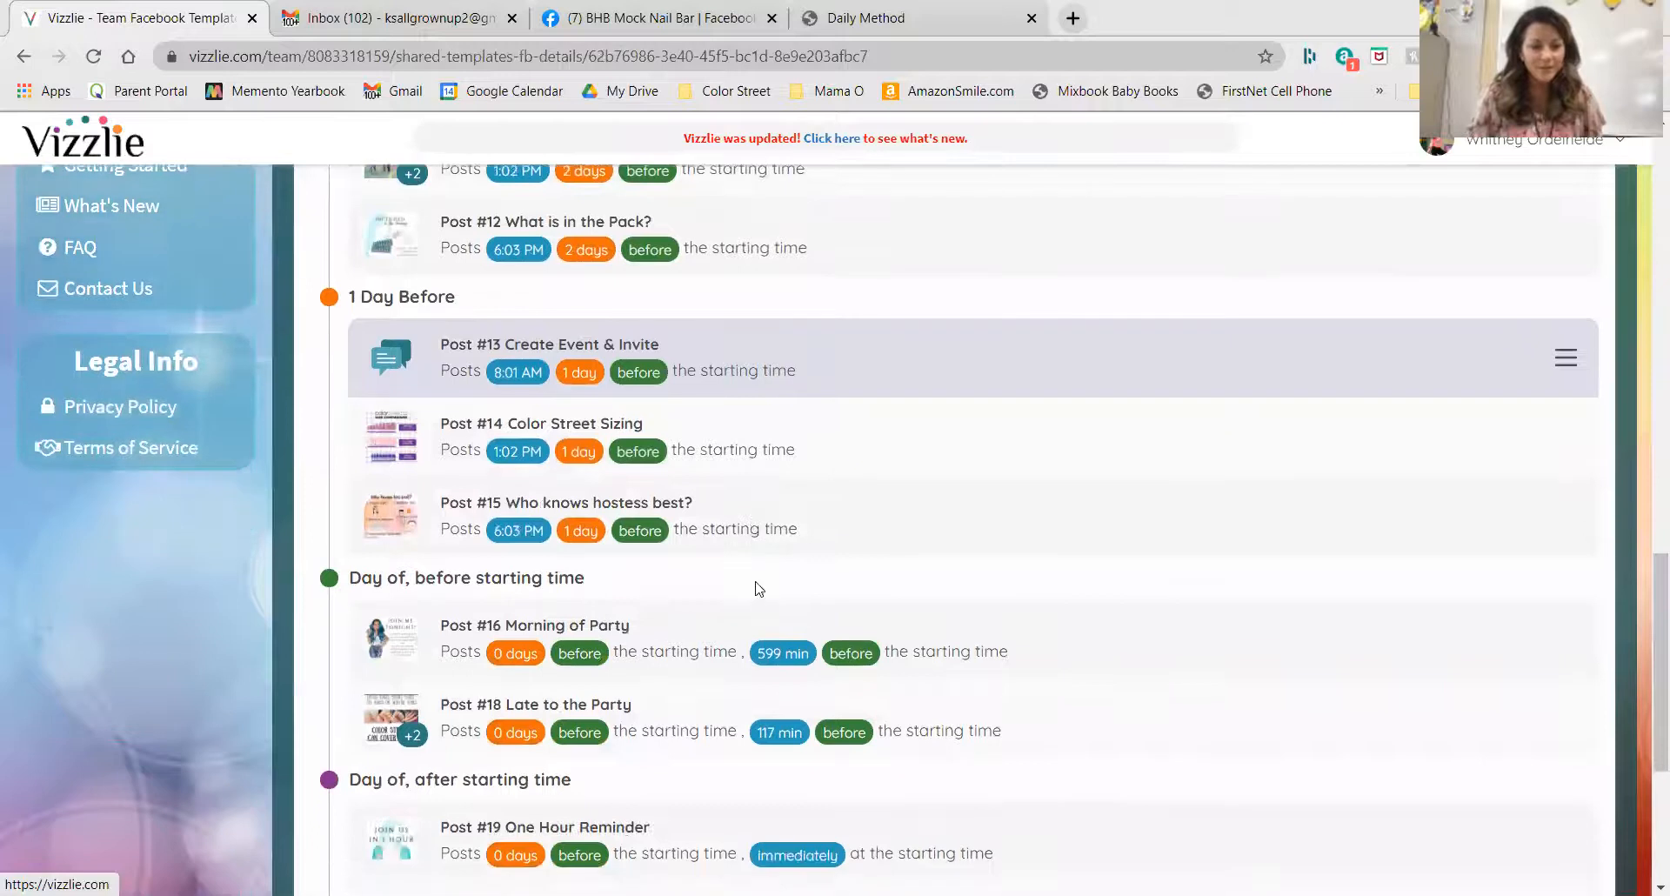
scroll(758, 589, down, 4)
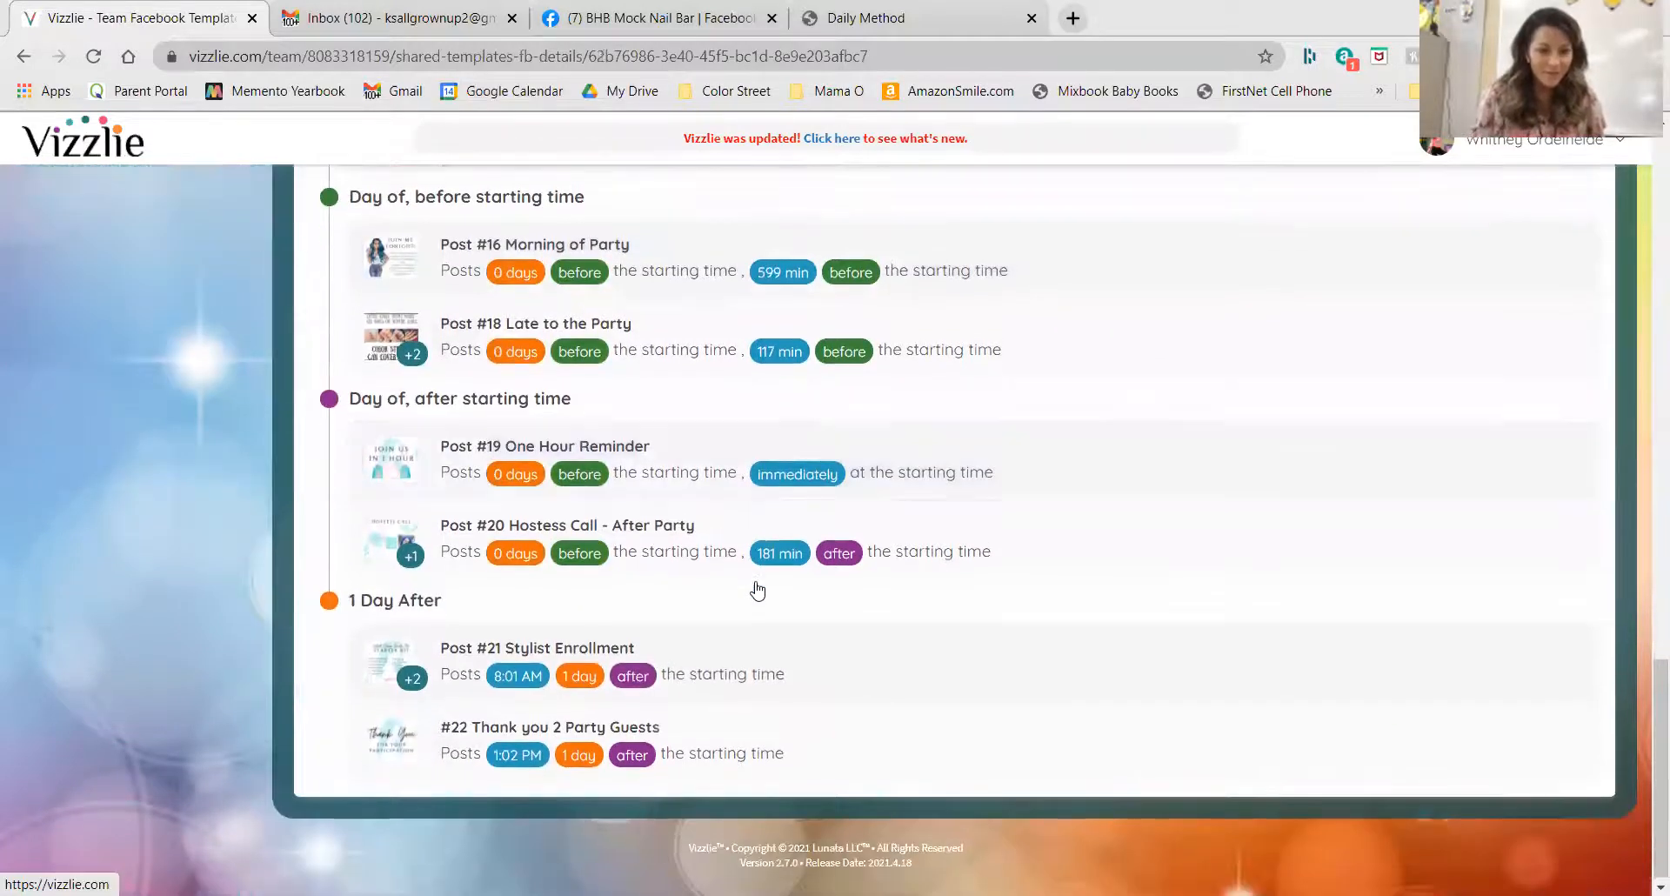
scroll(758, 591, up, 2)
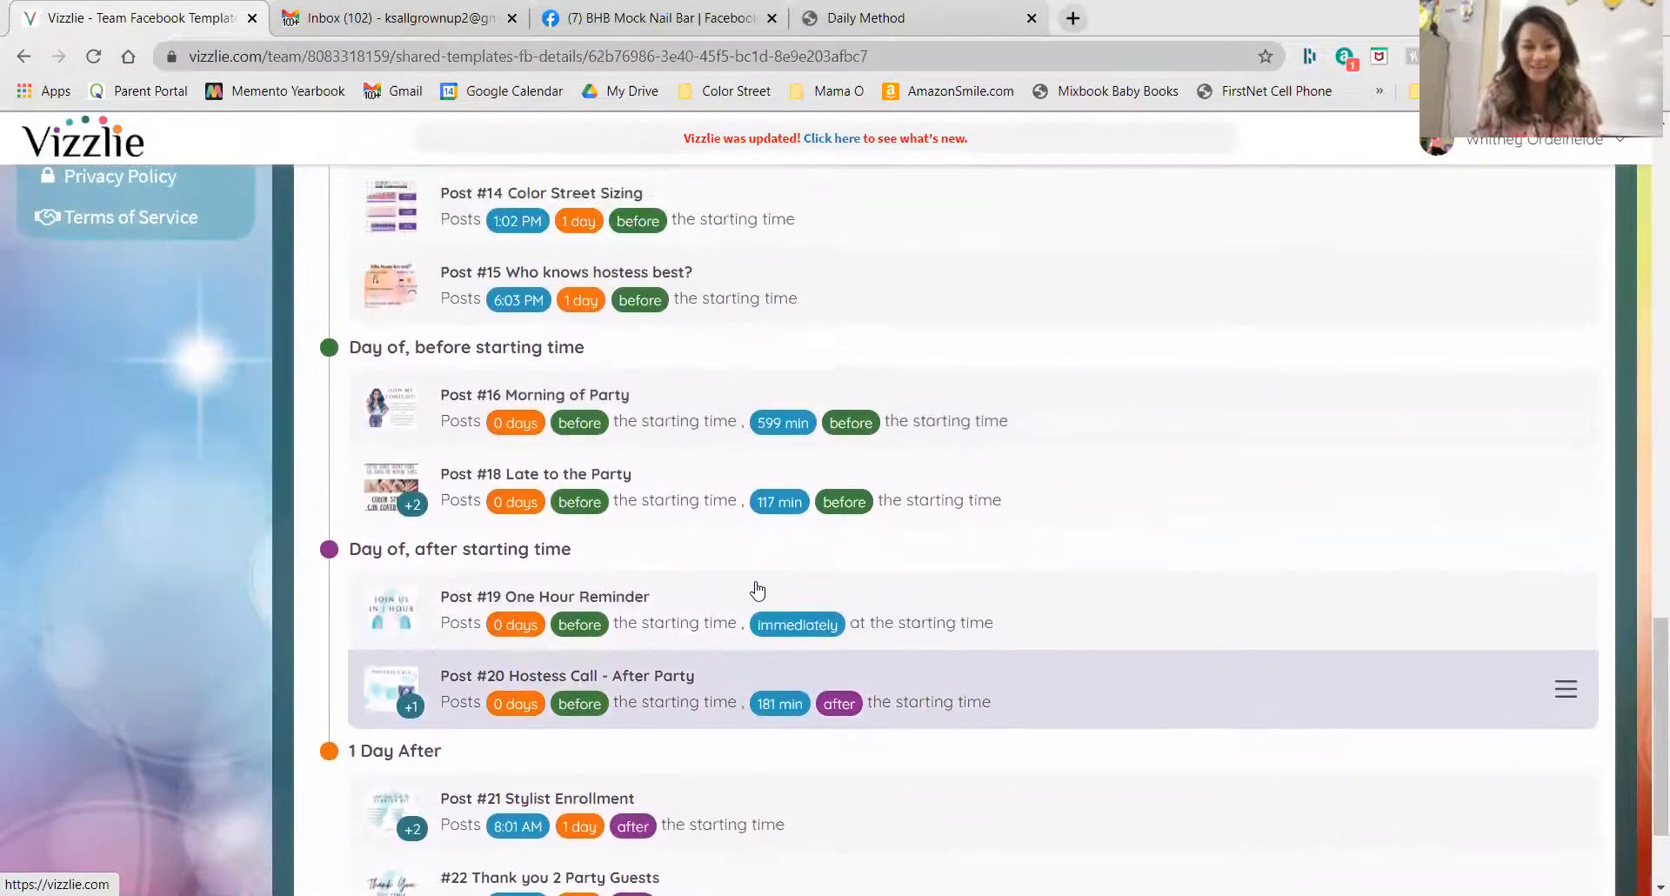
scroll(757, 590, up, 9)
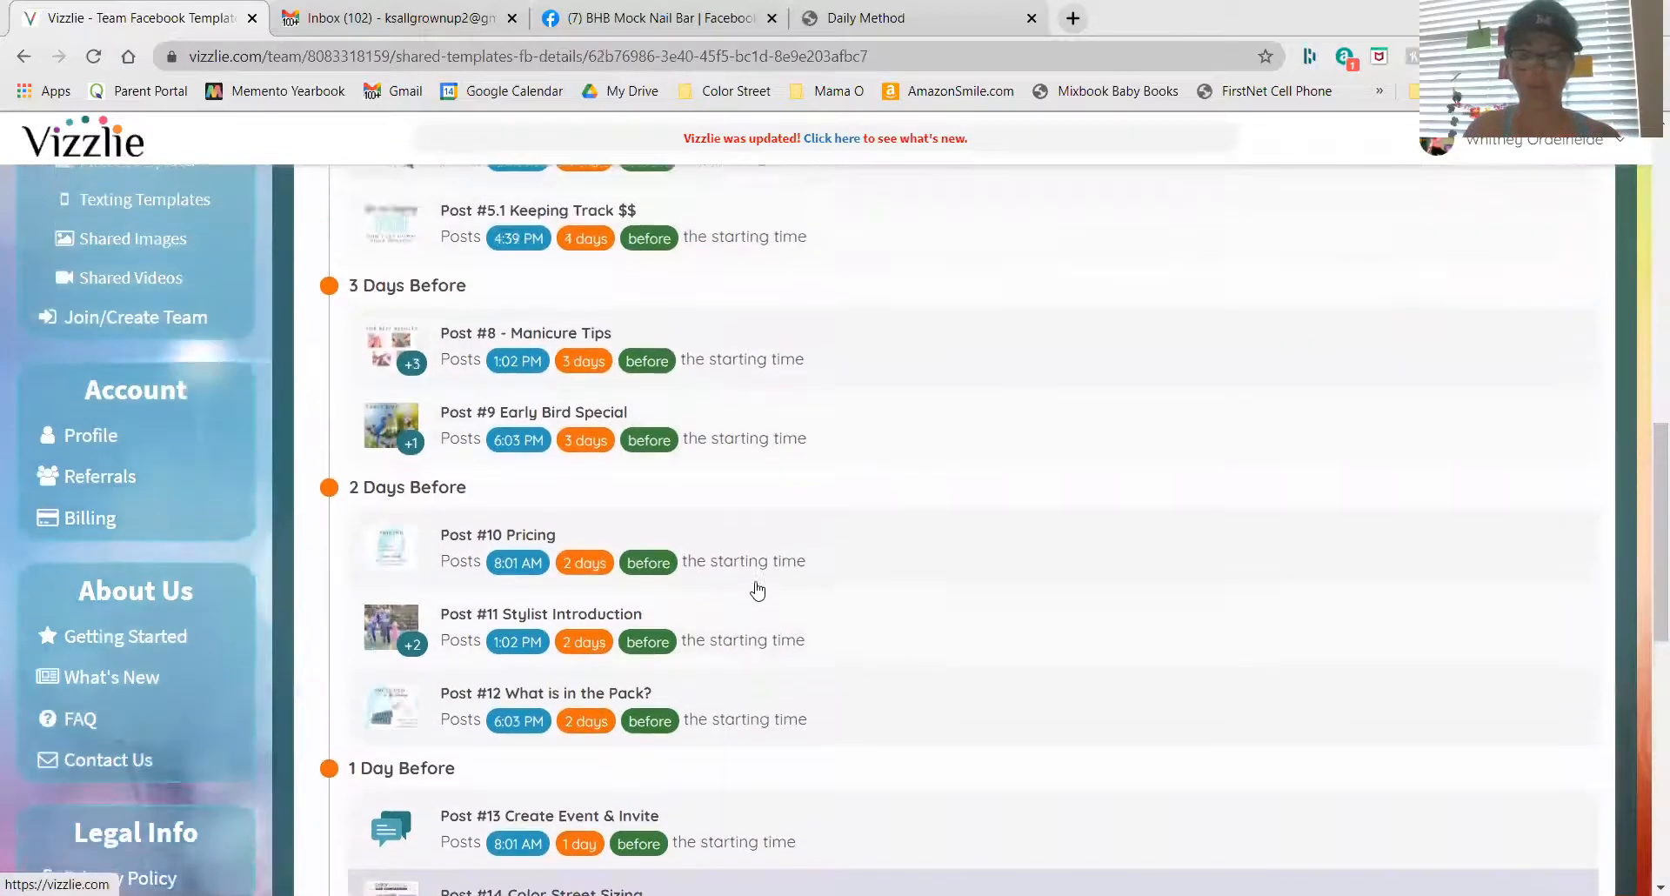
scroll(757, 590, up, 8)
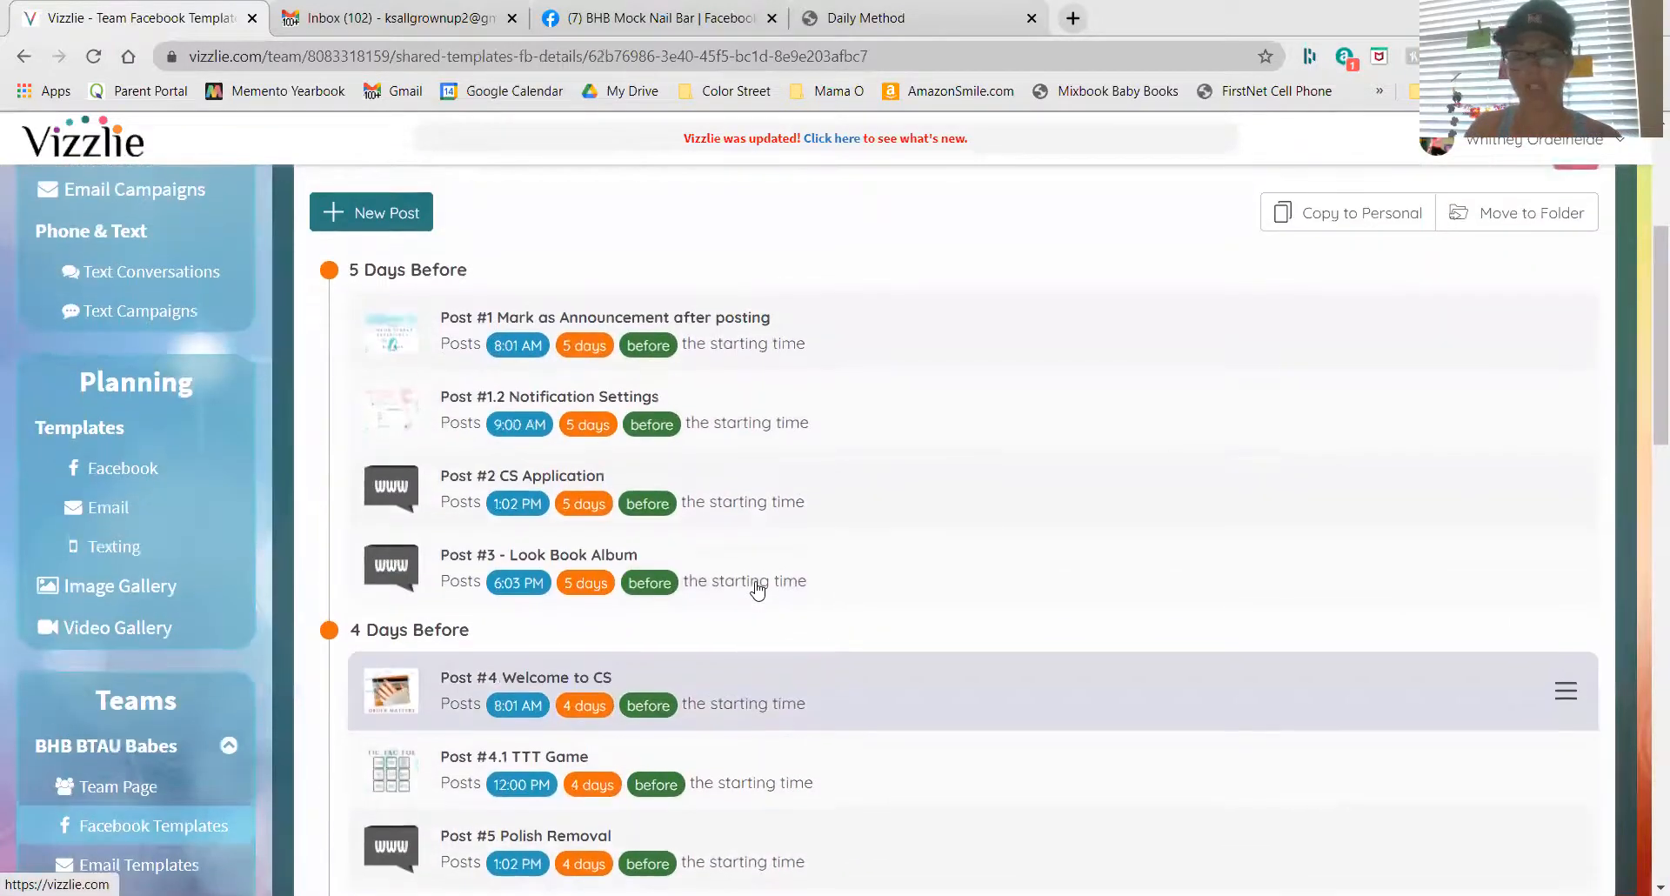
- Preview Post #1.2 Notification Settings with its text and instruction image, and close the preview
click(383, 339)
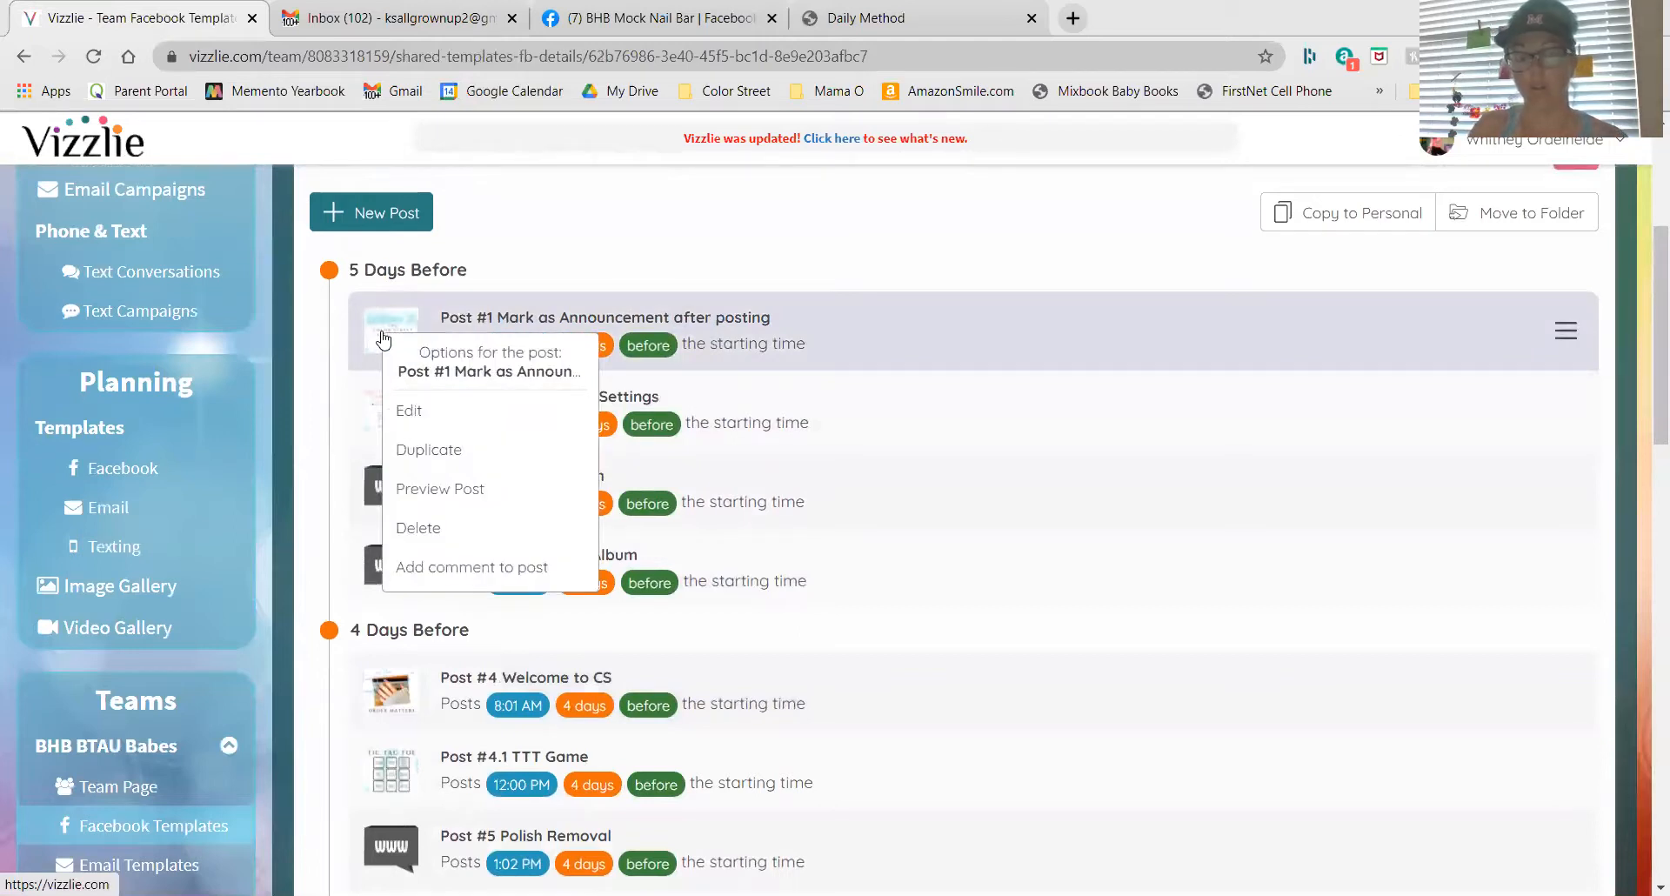
click(420, 489)
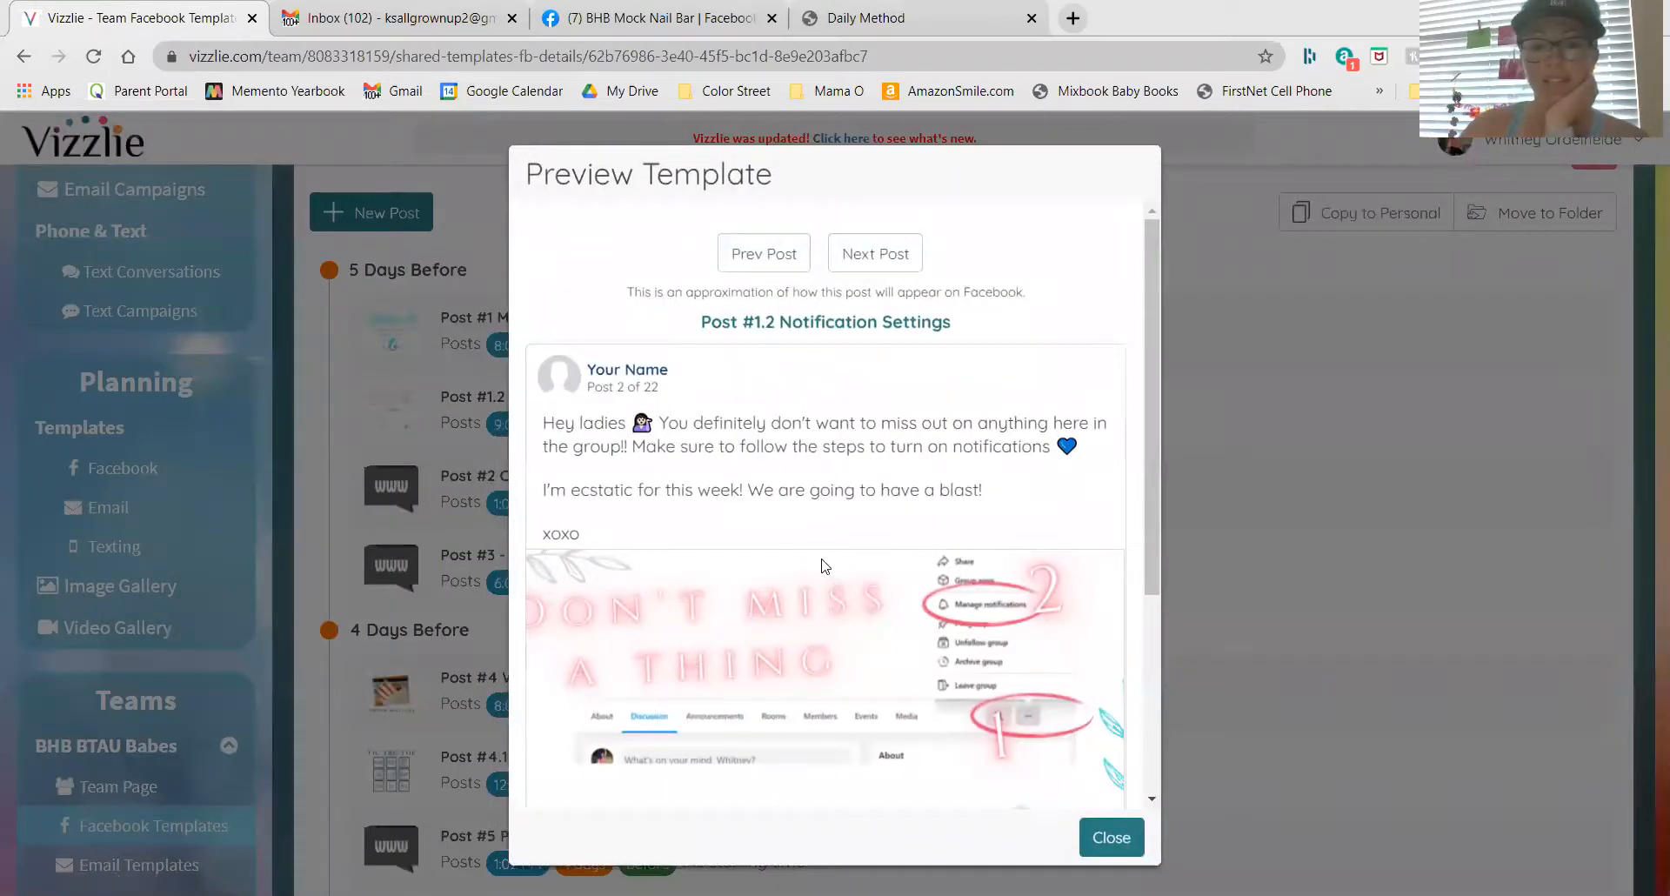
scroll(825, 568, down, 4)
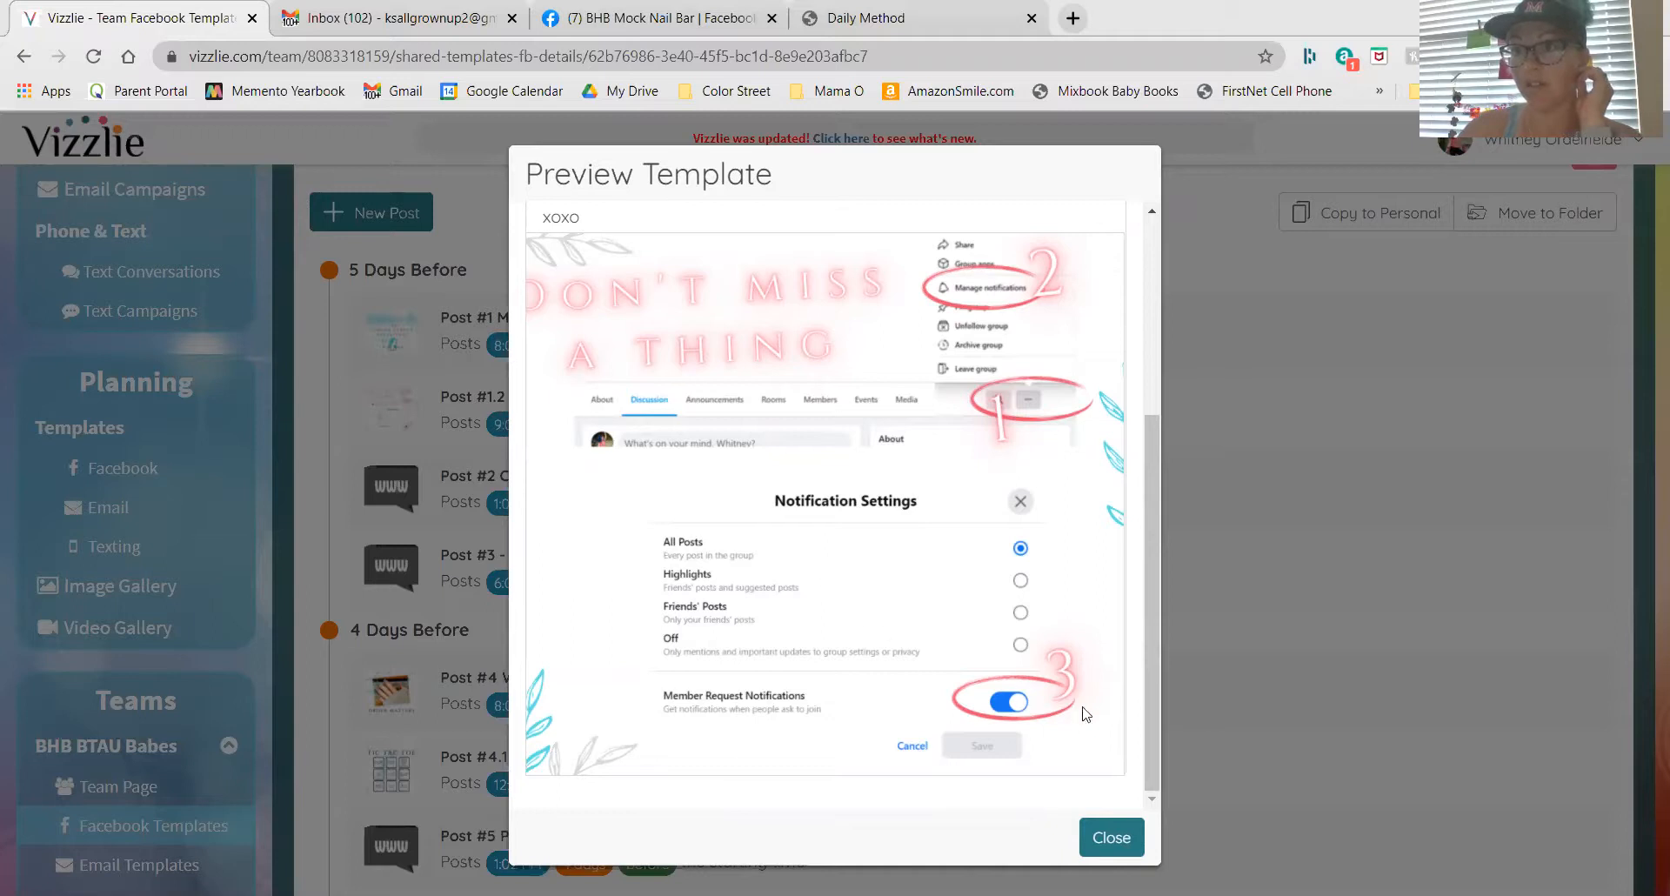
click(1113, 840)
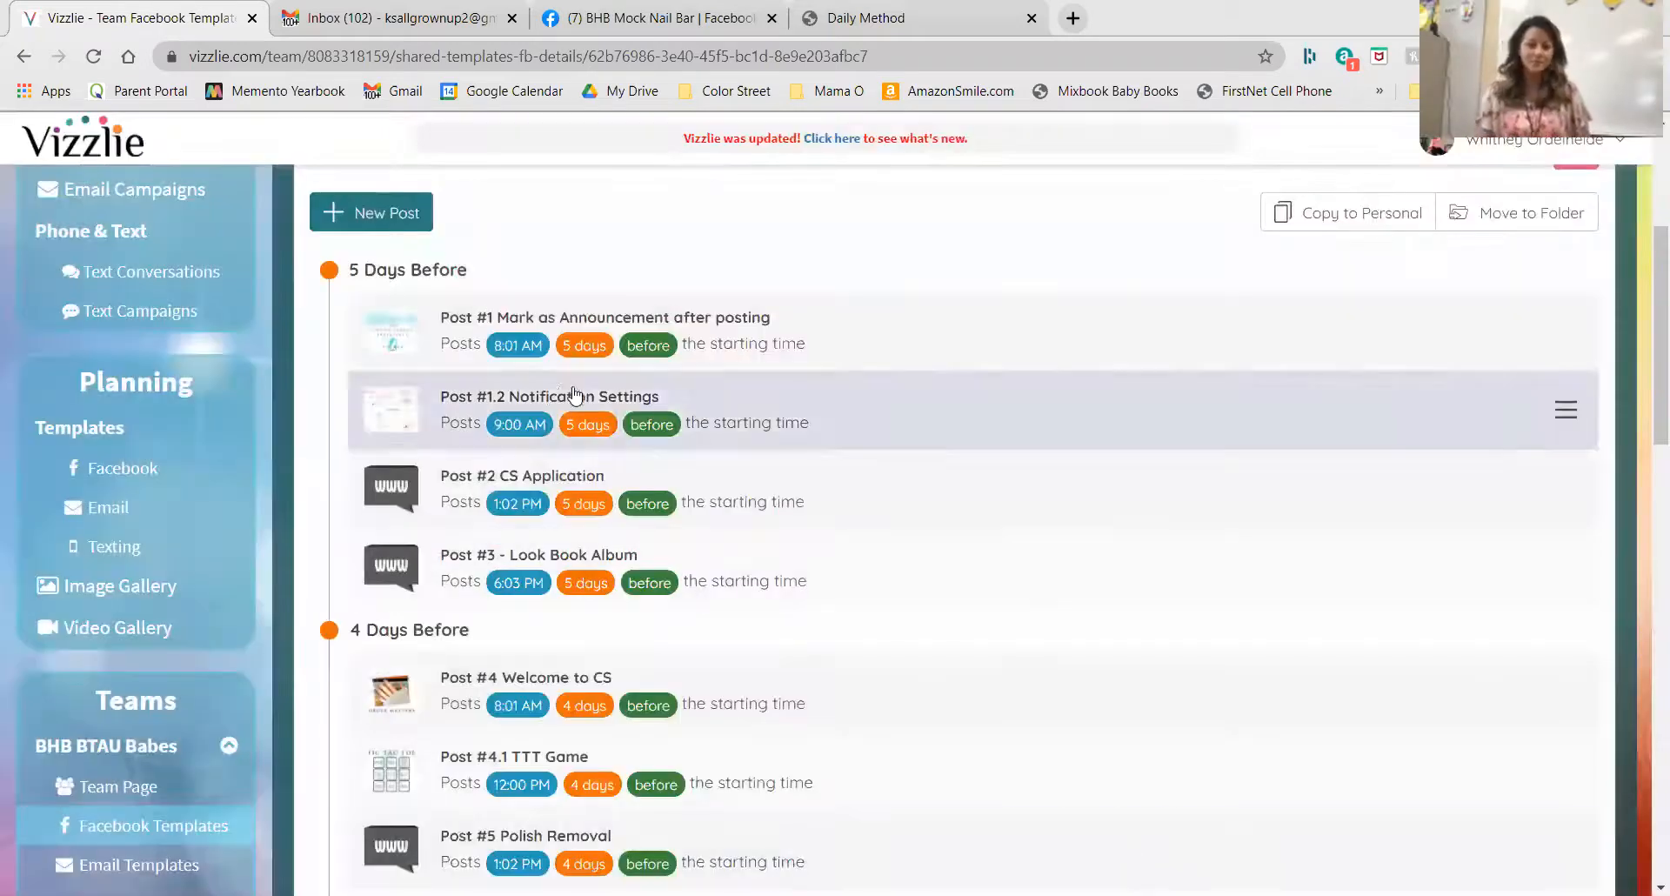
- Preview Post #1 Mark as Announcement after posting, including its text replacements and welcome image, and close the preview
right_click(402, 339)
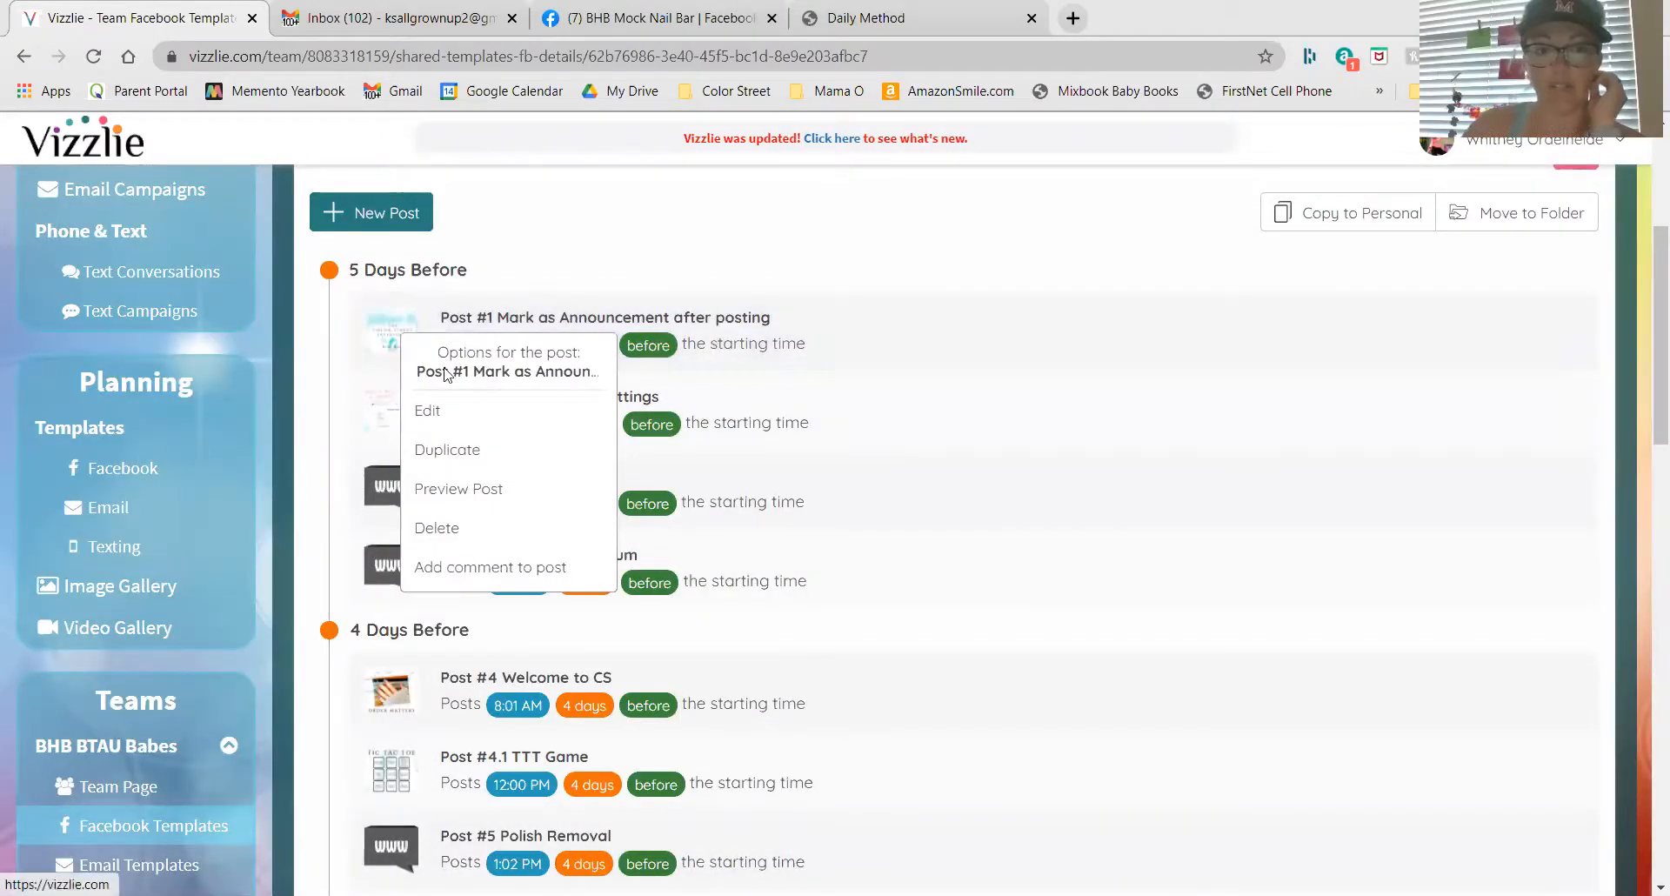
click(459, 488)
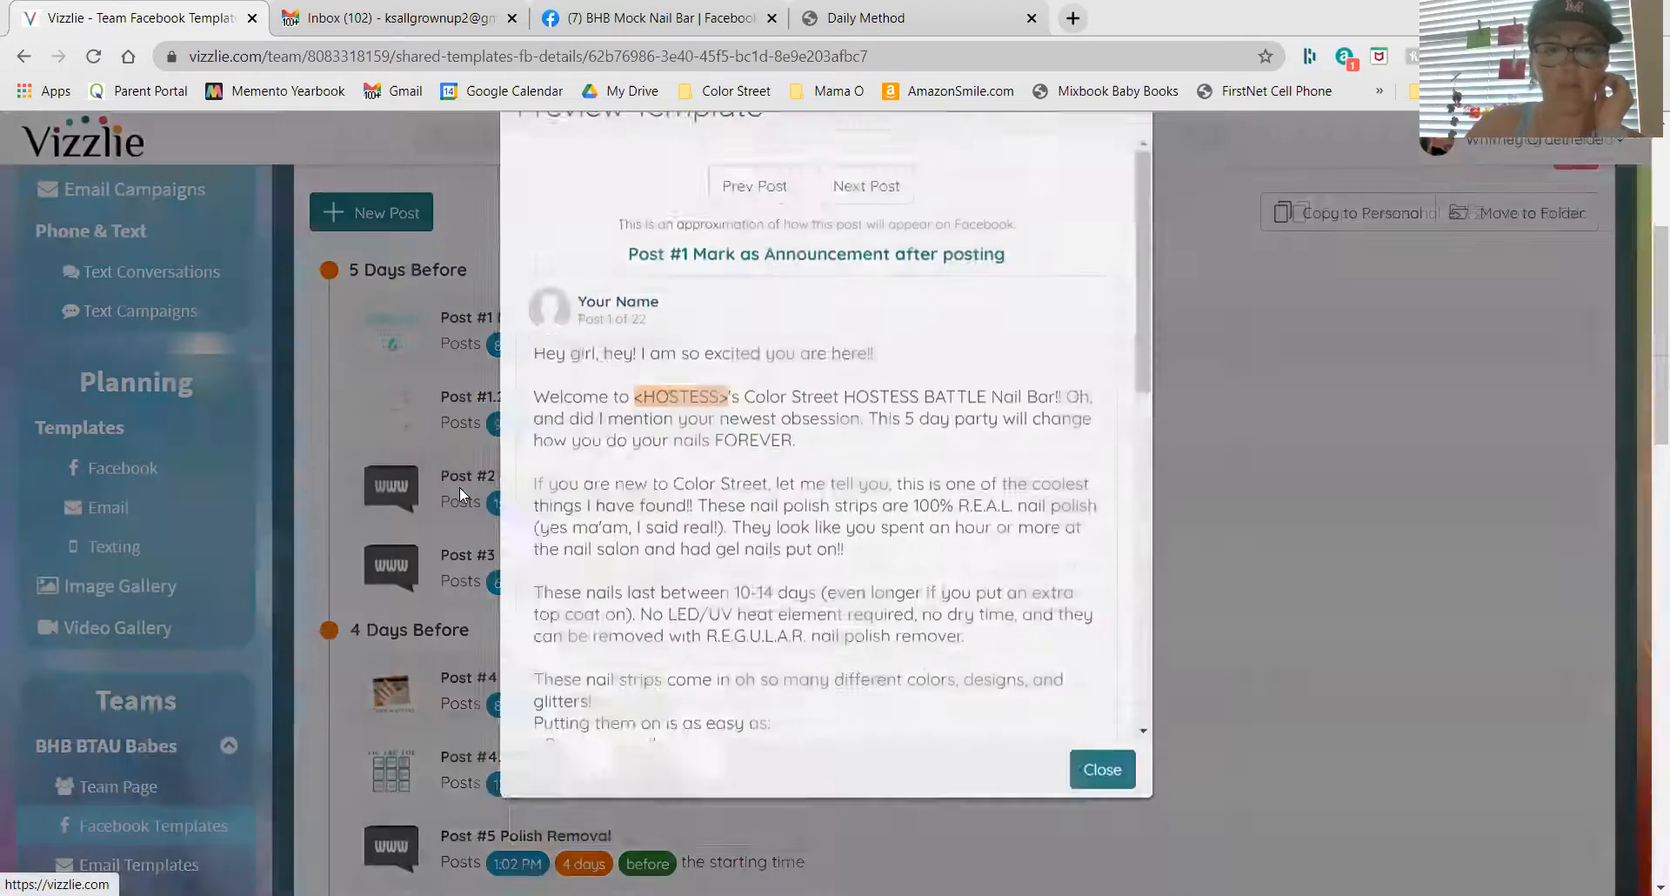
scroll(779, 491, down, 1)
scroll(779, 492, down, 10)
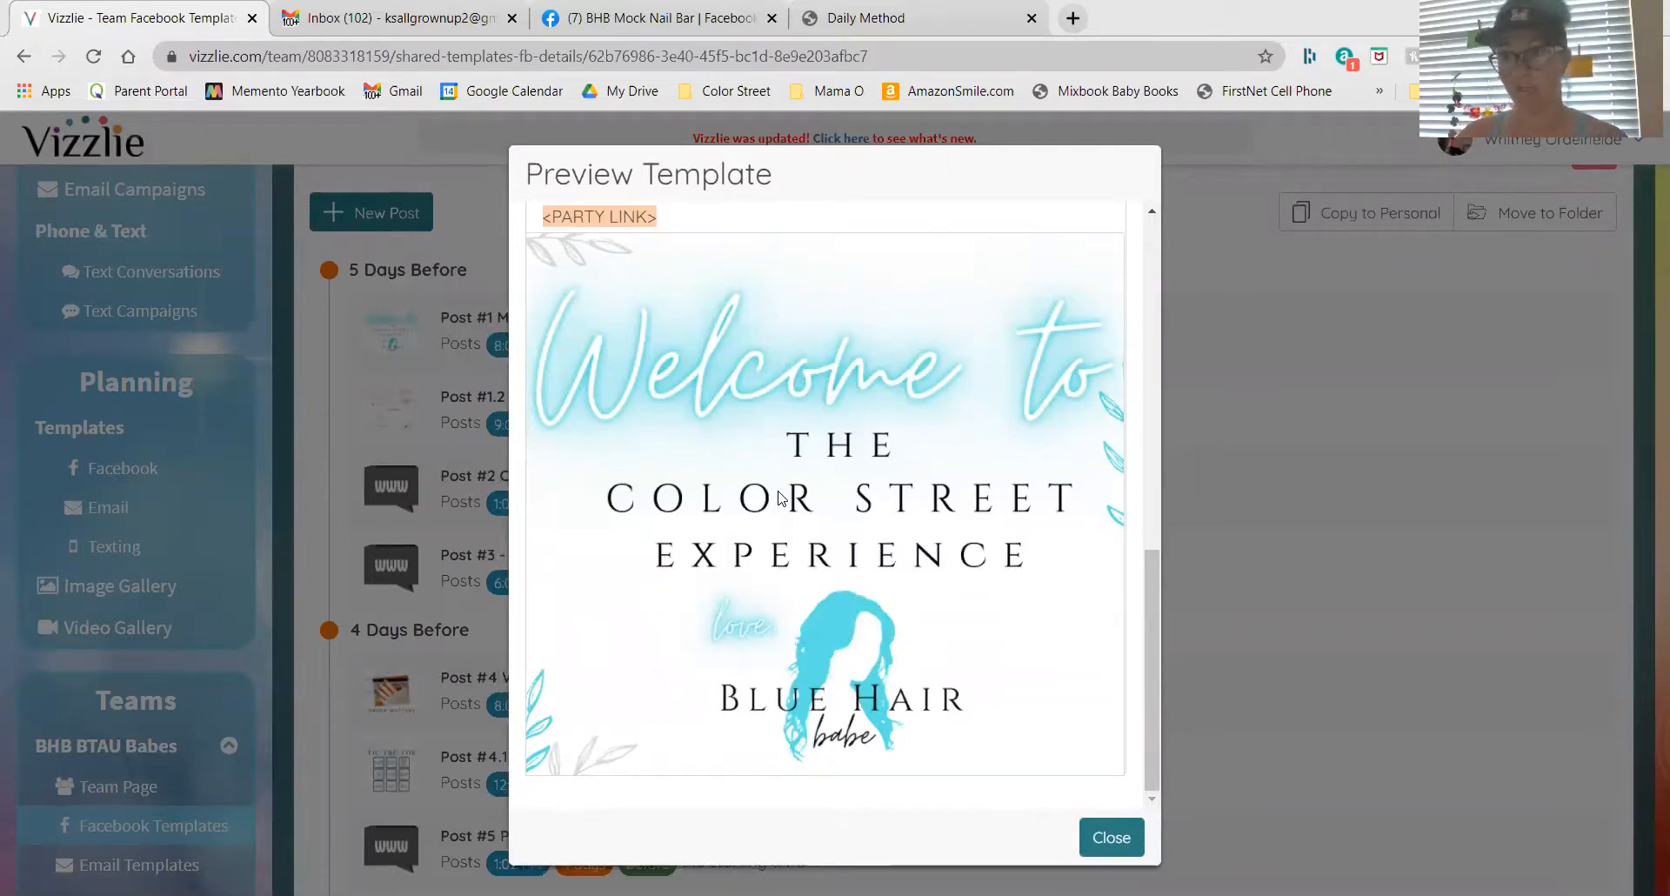
click(1109, 836)
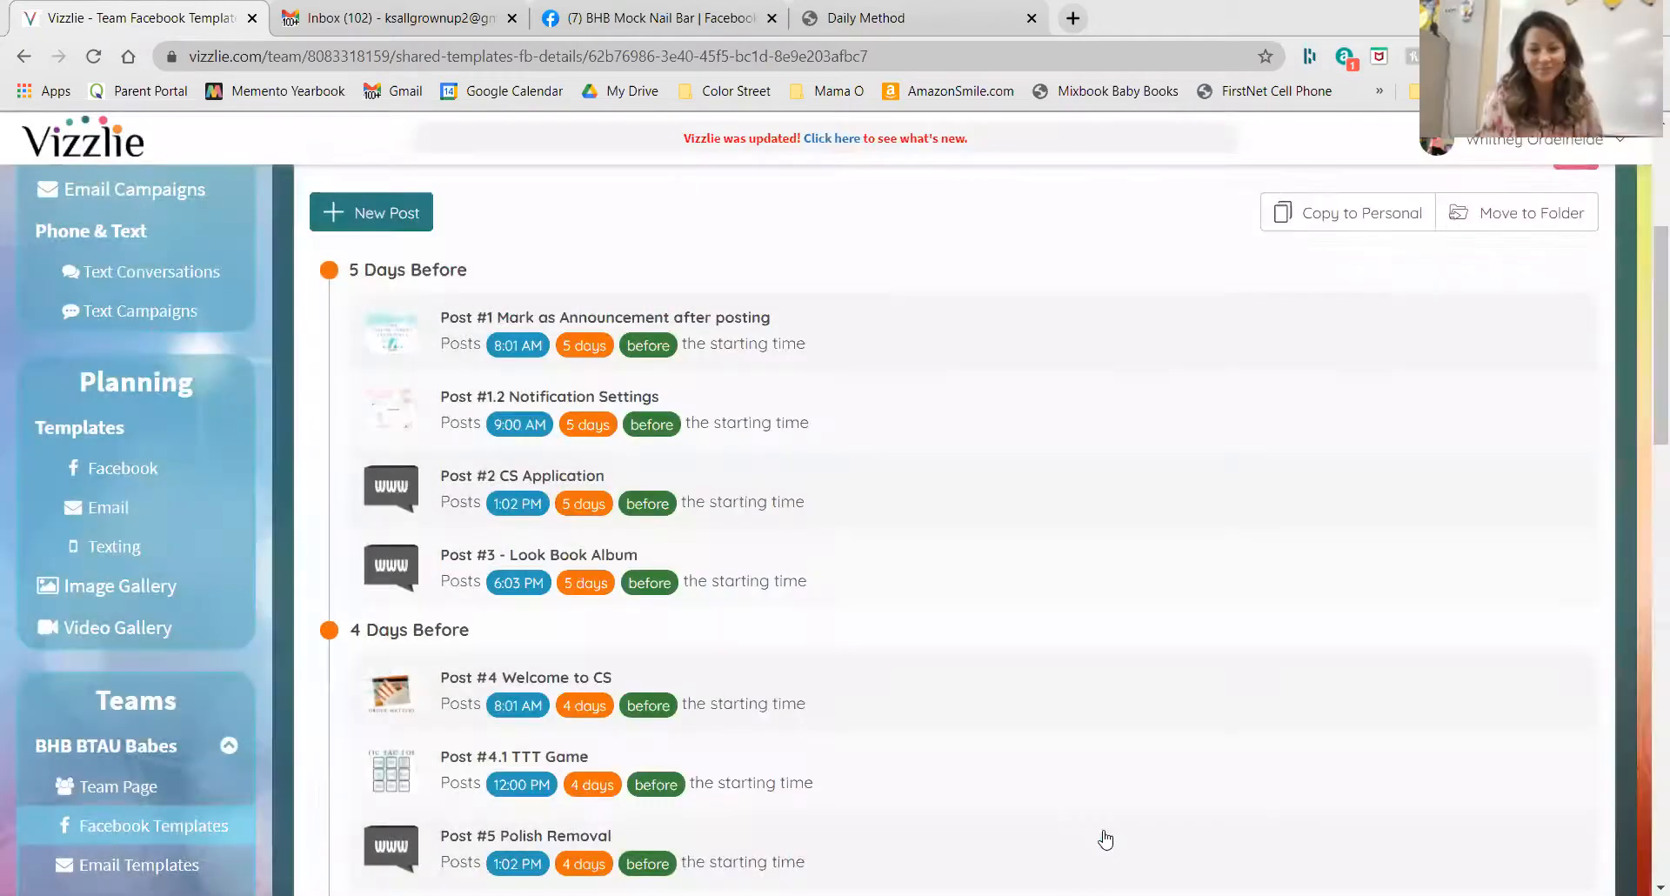
- Open Post #9 Early Bird Special for editing and examine its text, text replacements and attached images
scroll(1104, 839, down, 2)
scroll(1105, 839, down, 5)
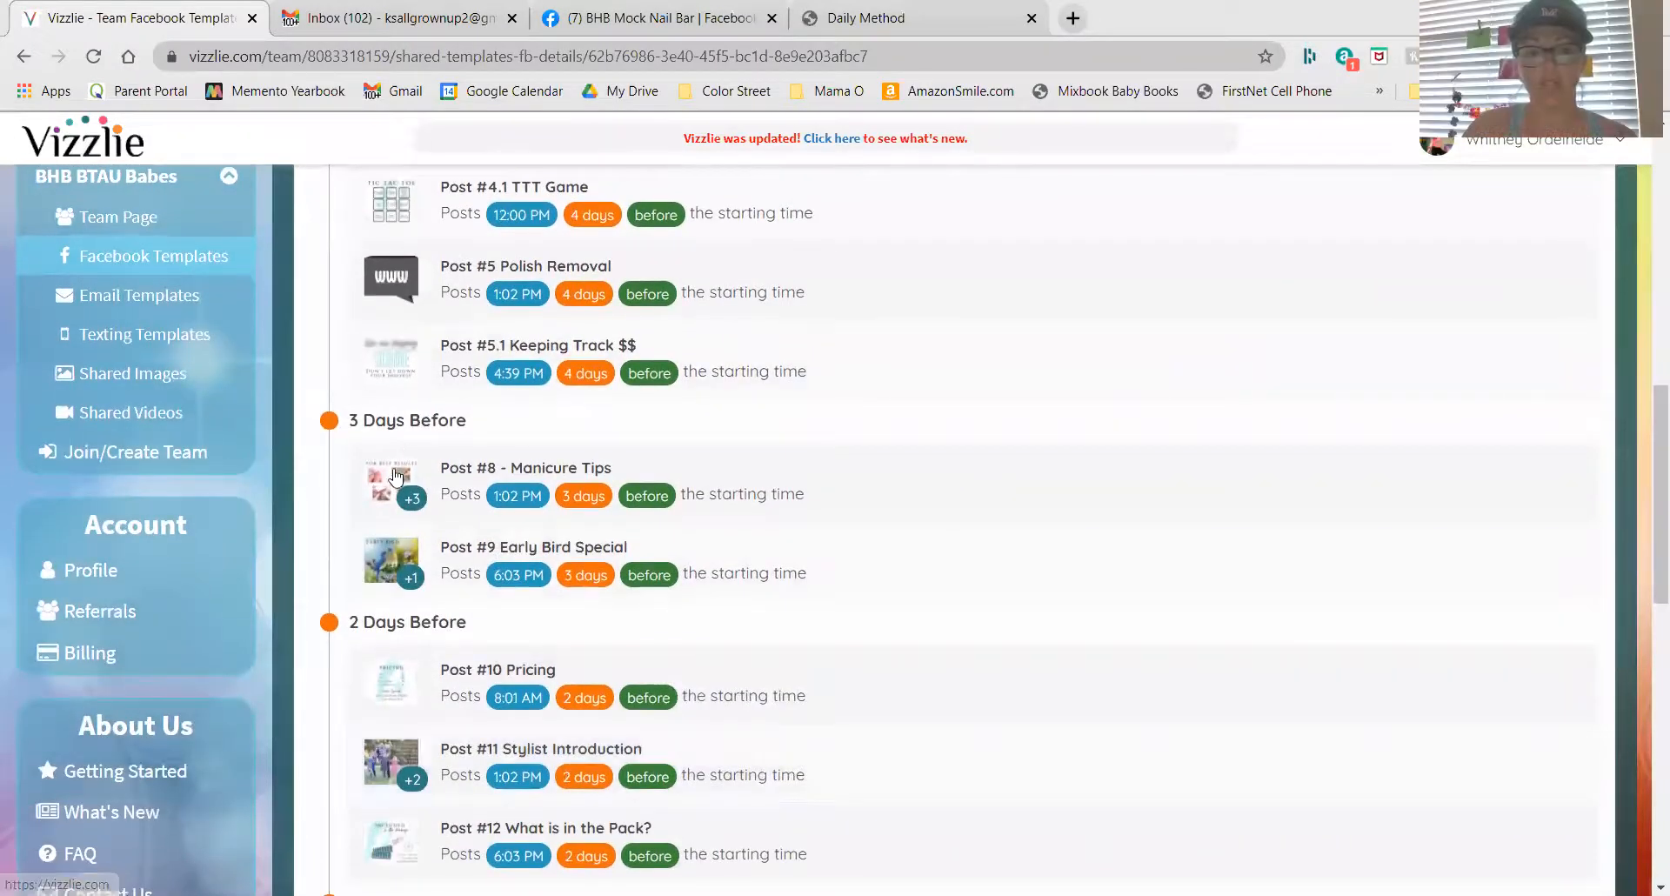
click(535, 570)
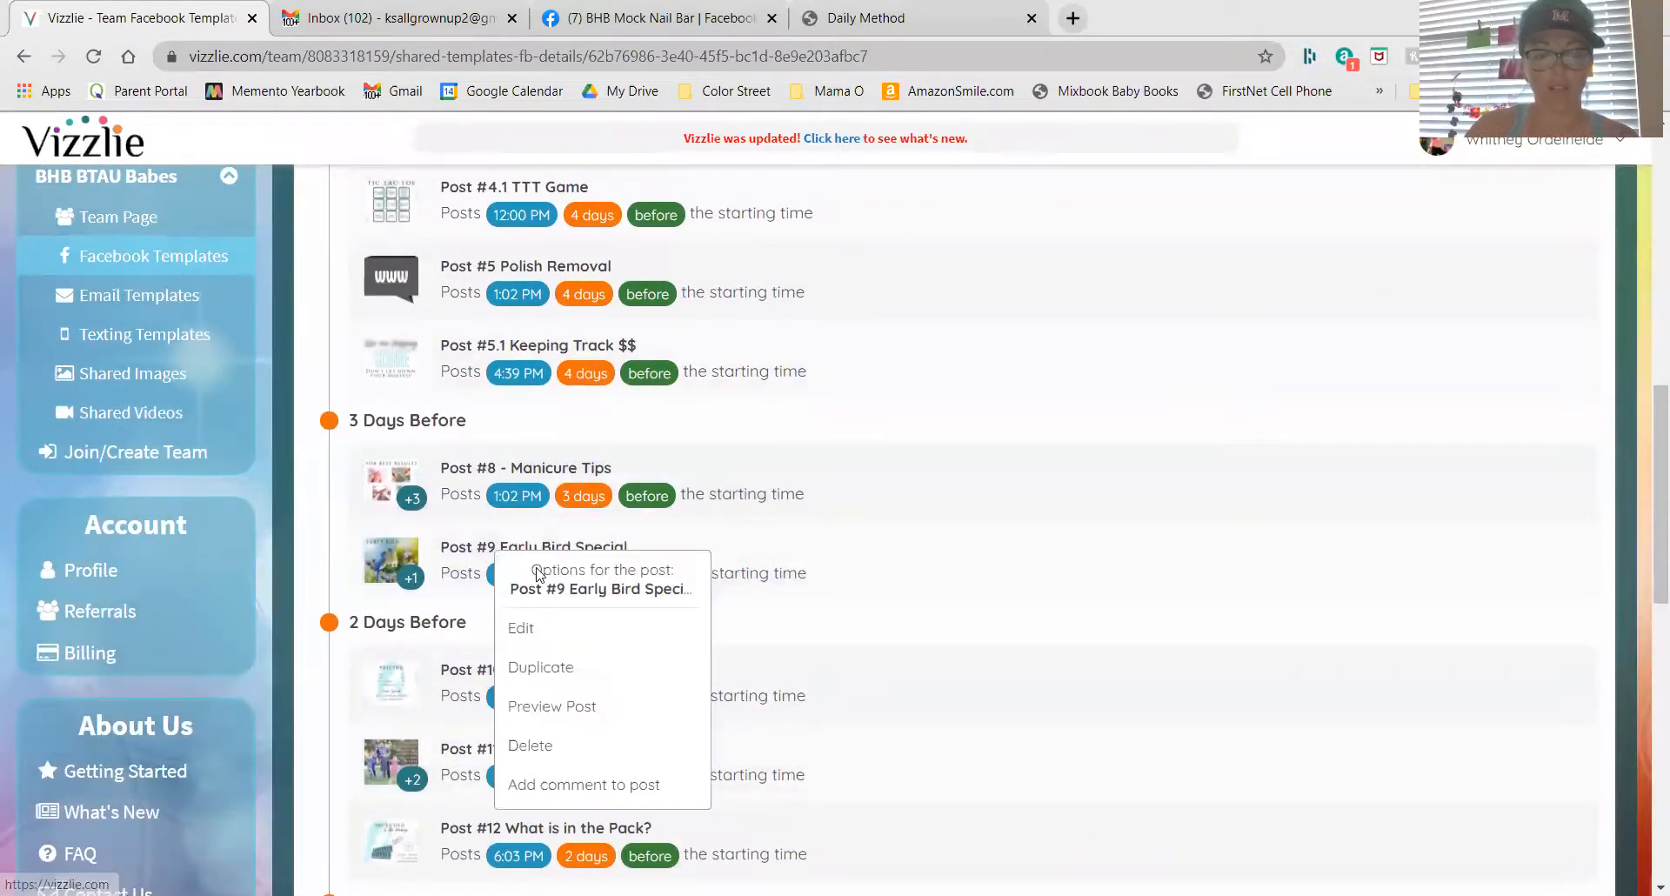
click(527, 633)
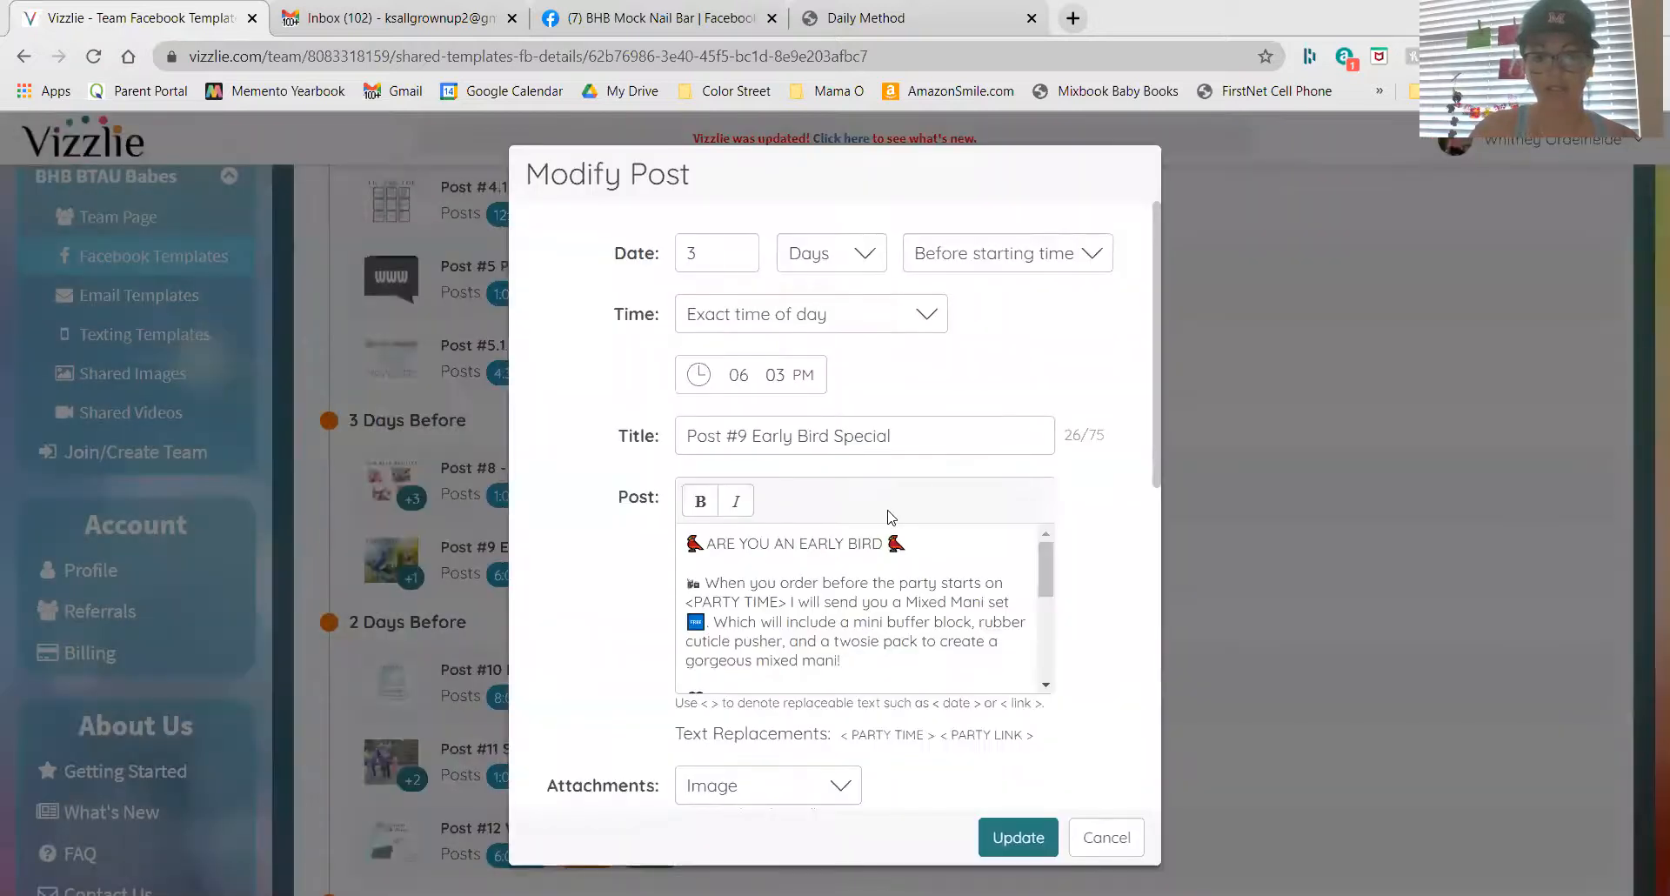
scroll(894, 606, down, 5)
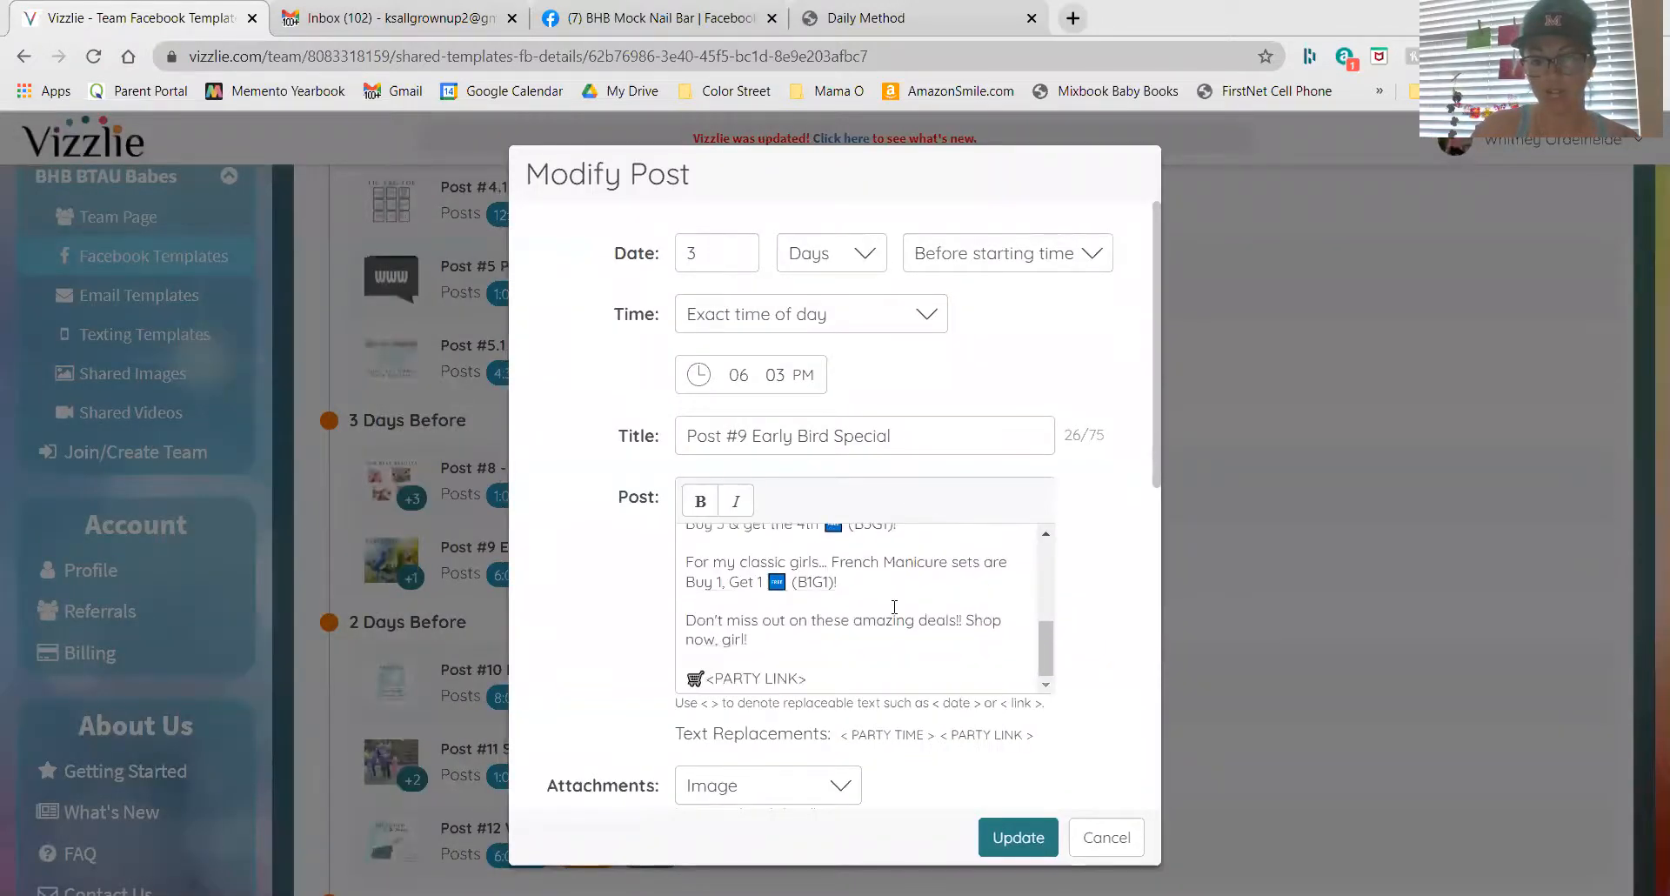
scroll(894, 606, down, 10)
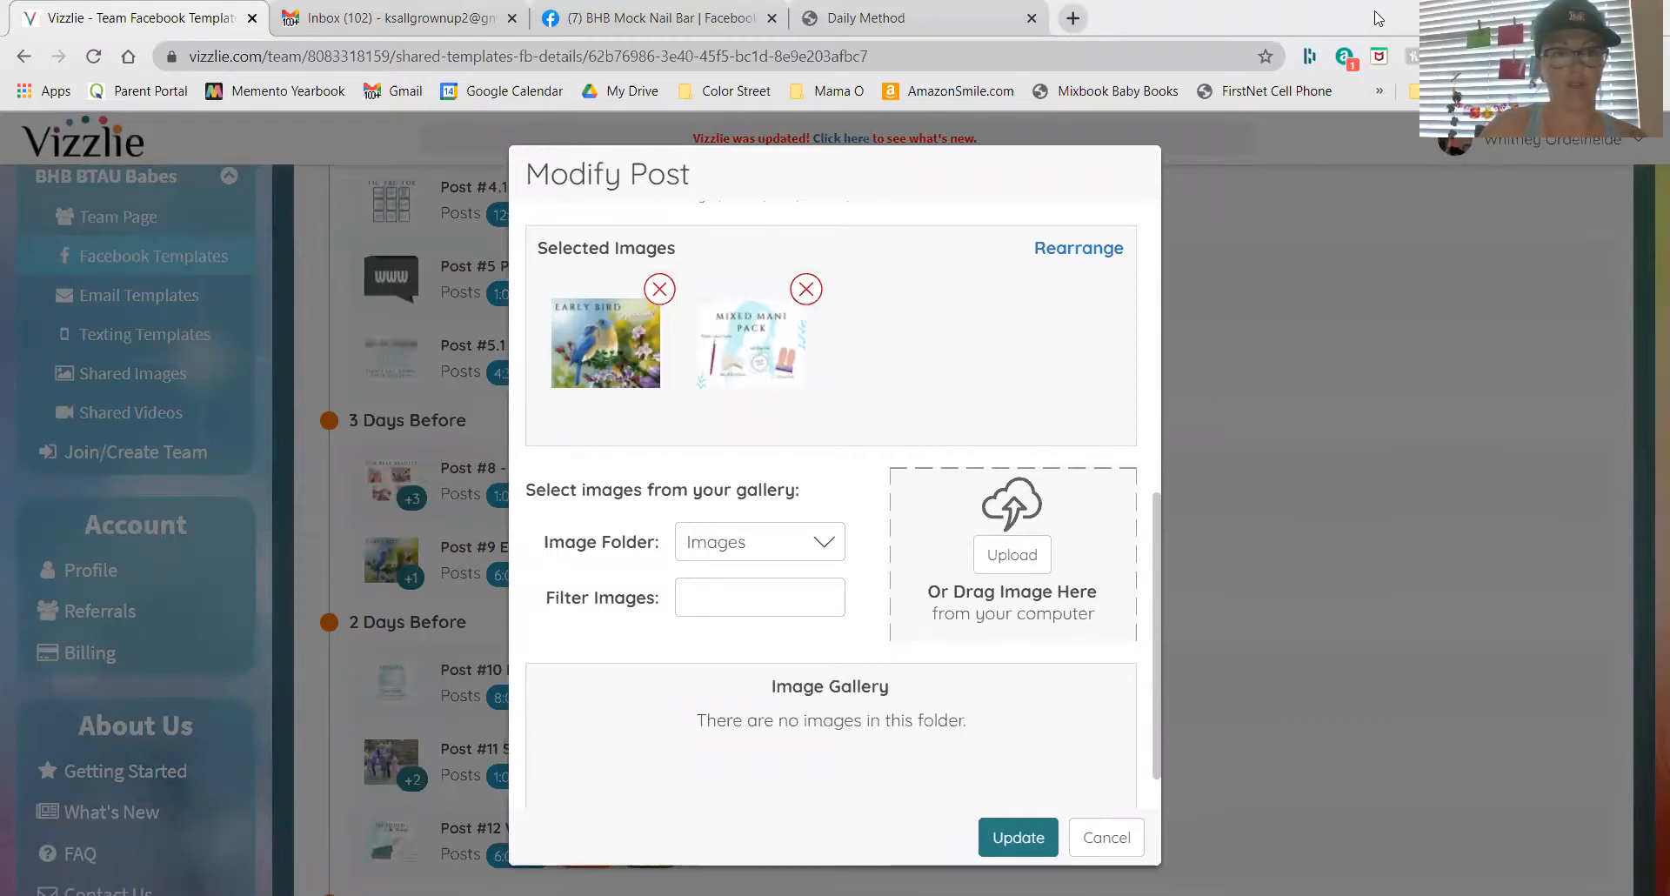
- Copy the "come as you are" image from Pinterest into the Early Bird Special post, remove it, and cancel the edit
right_click(143, 222)
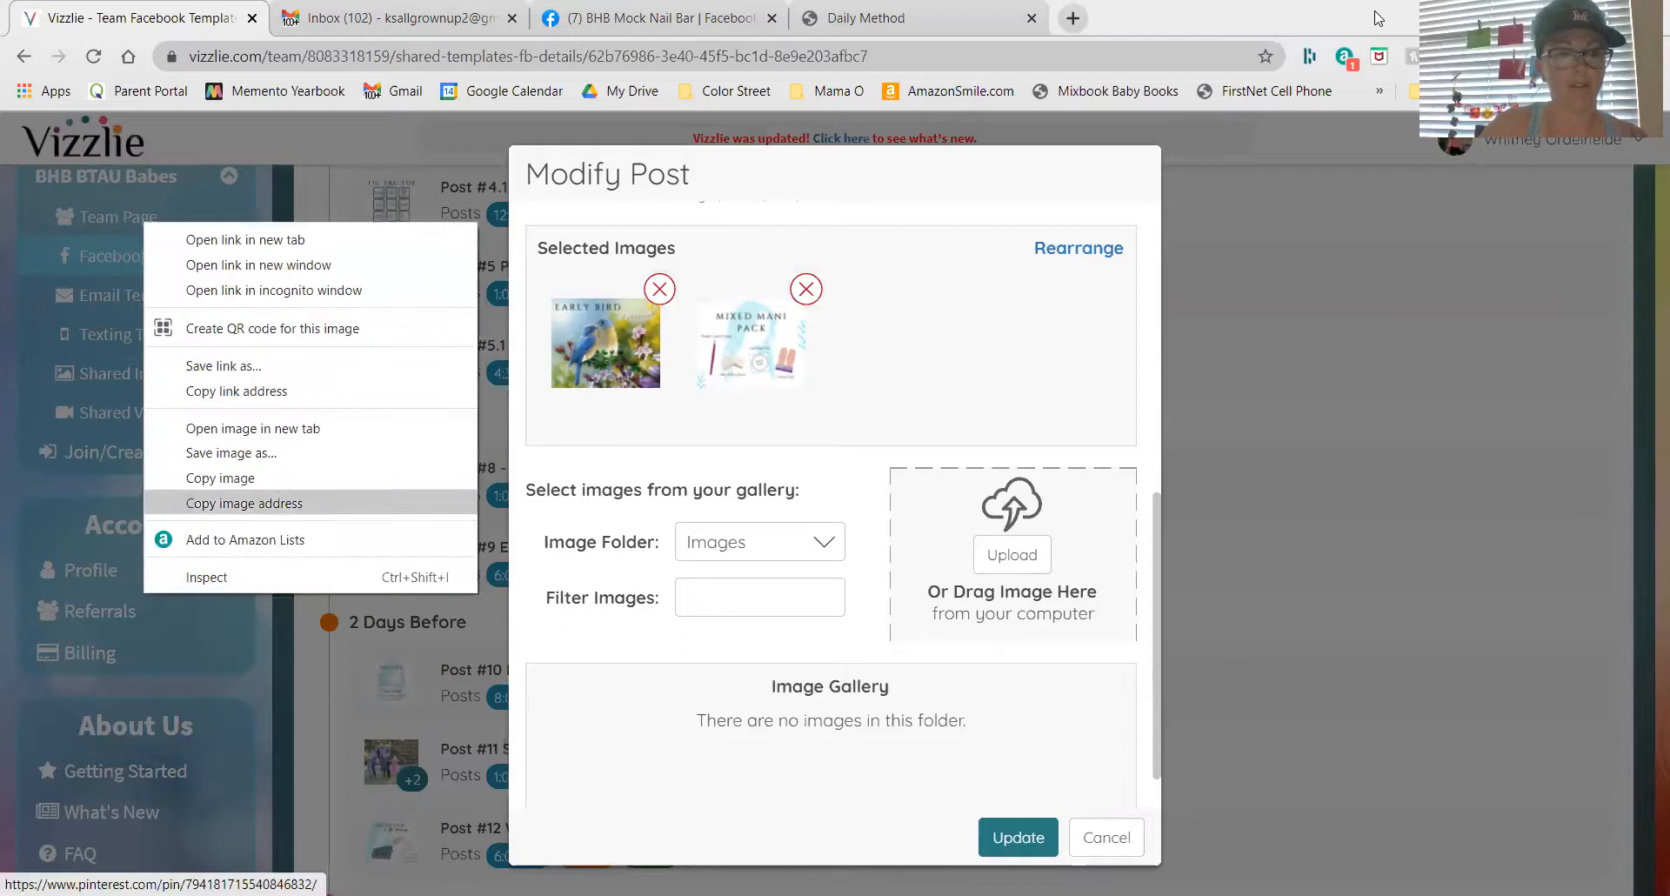
click(224, 476)
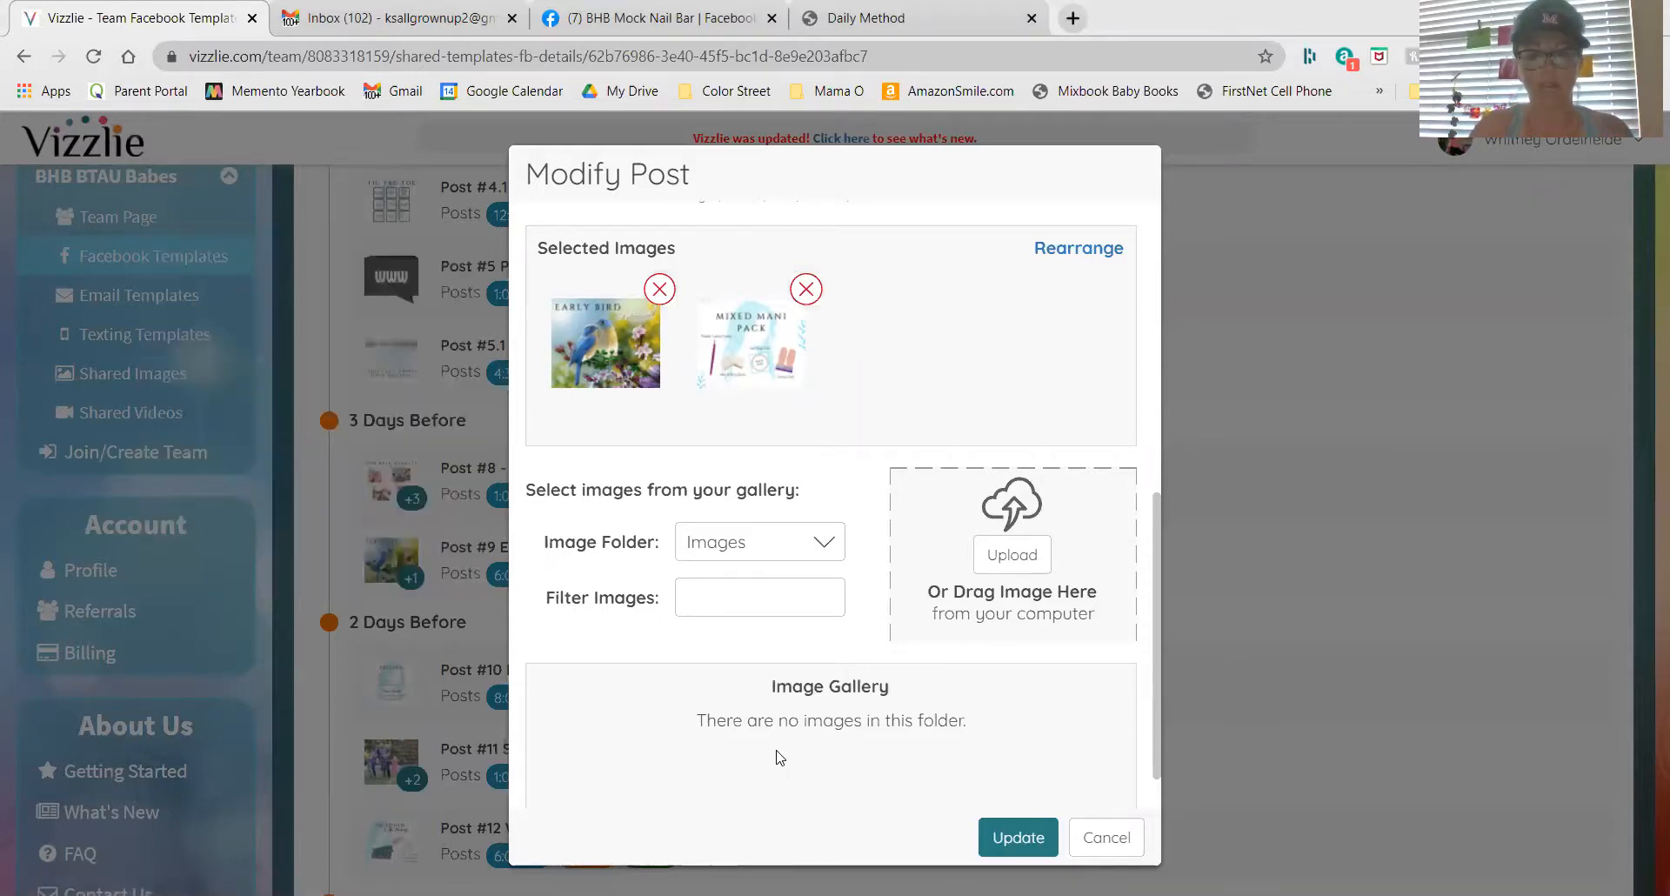
scroll(774, 587, up, 4)
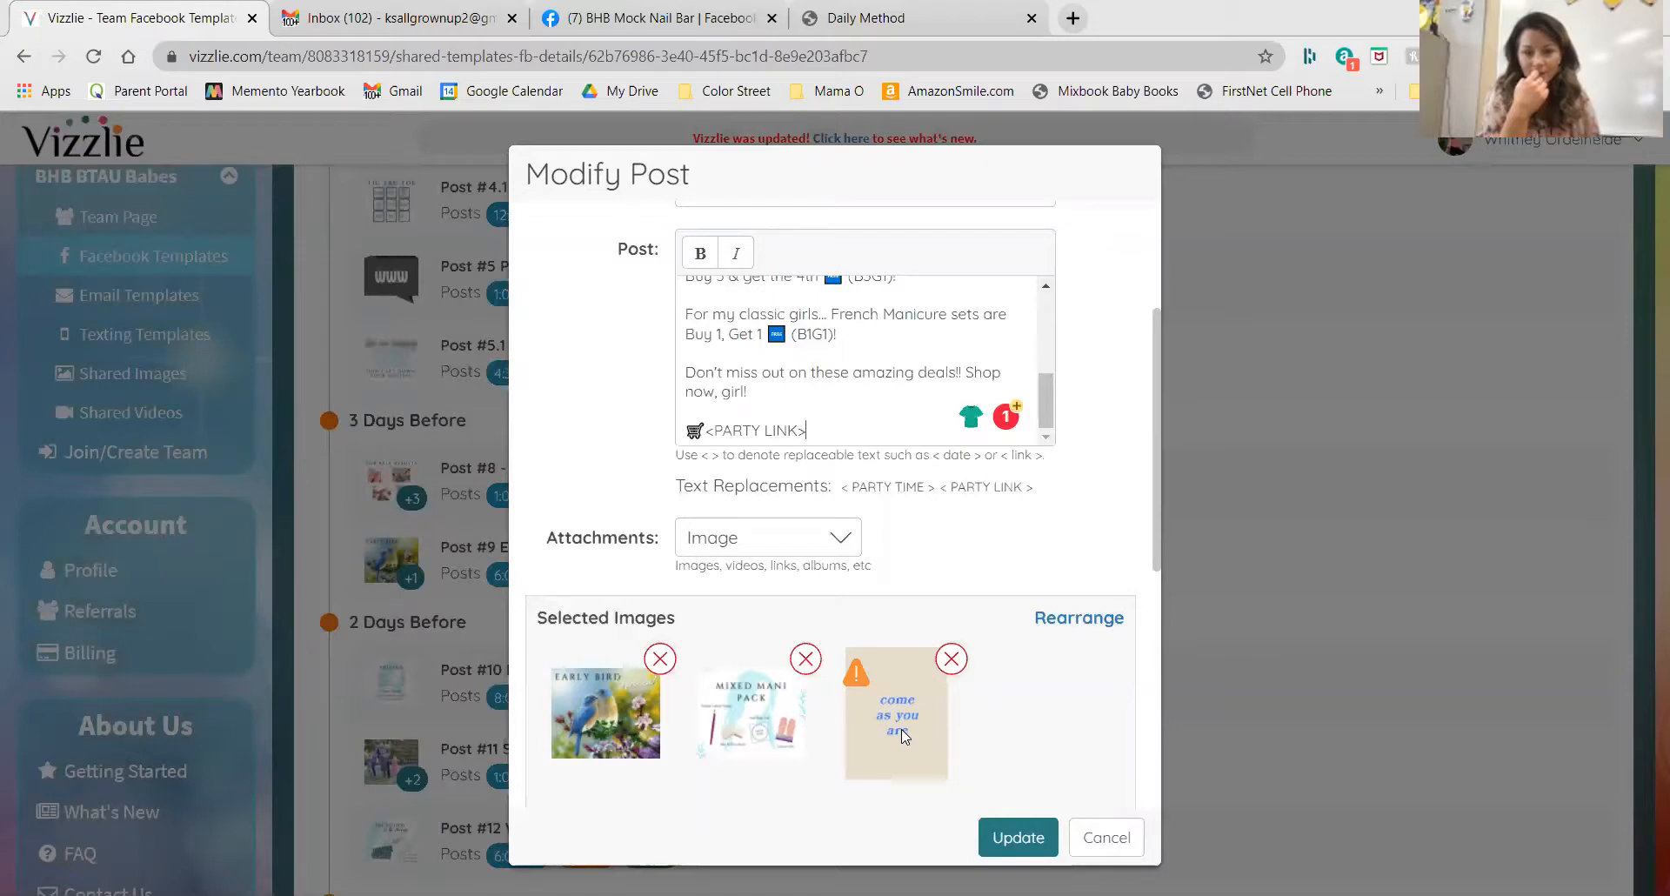
click(951, 659)
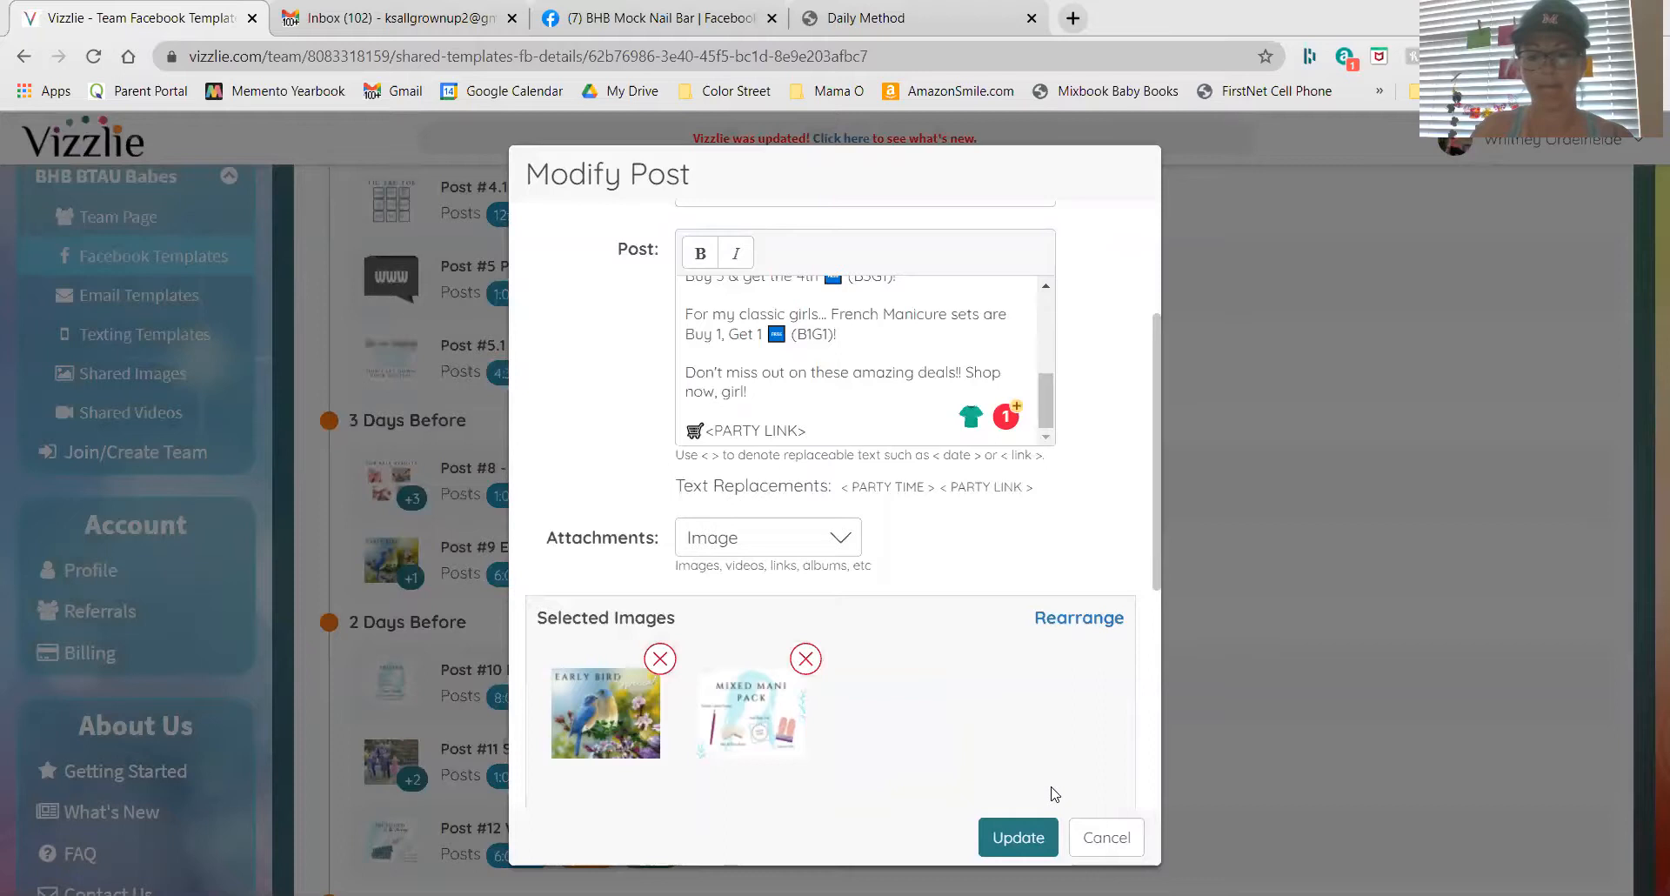
click(1106, 837)
- Leave the team template for the Facebook groups list and look over the tracked and available groups
scroll(1002, 741, up, 5)
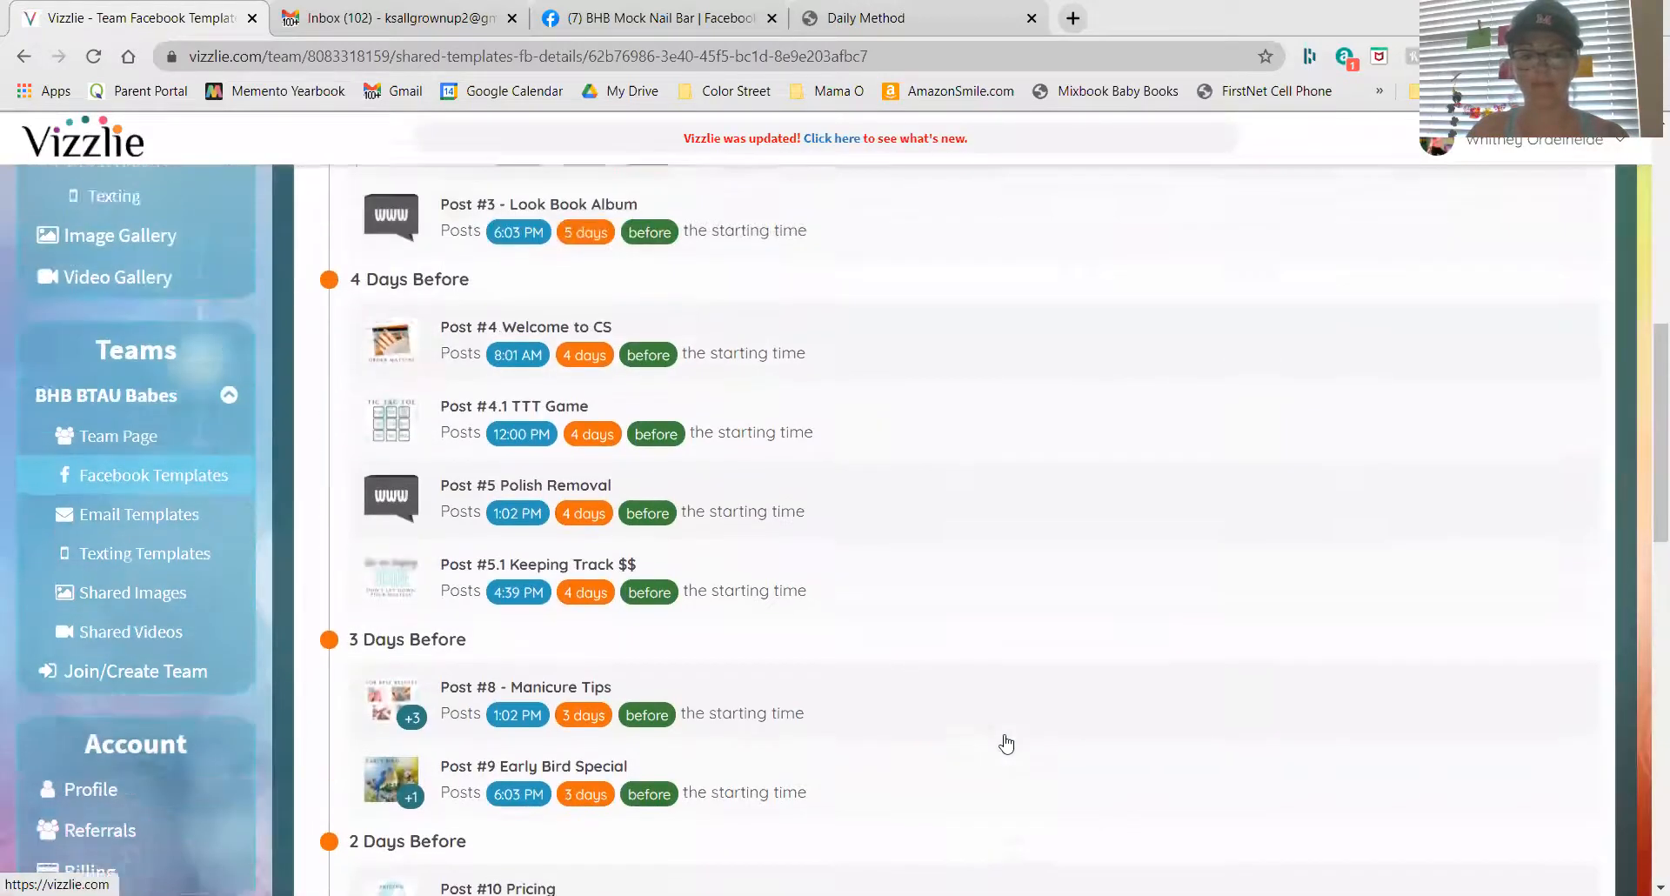
scroll(1004, 741, up, 5)
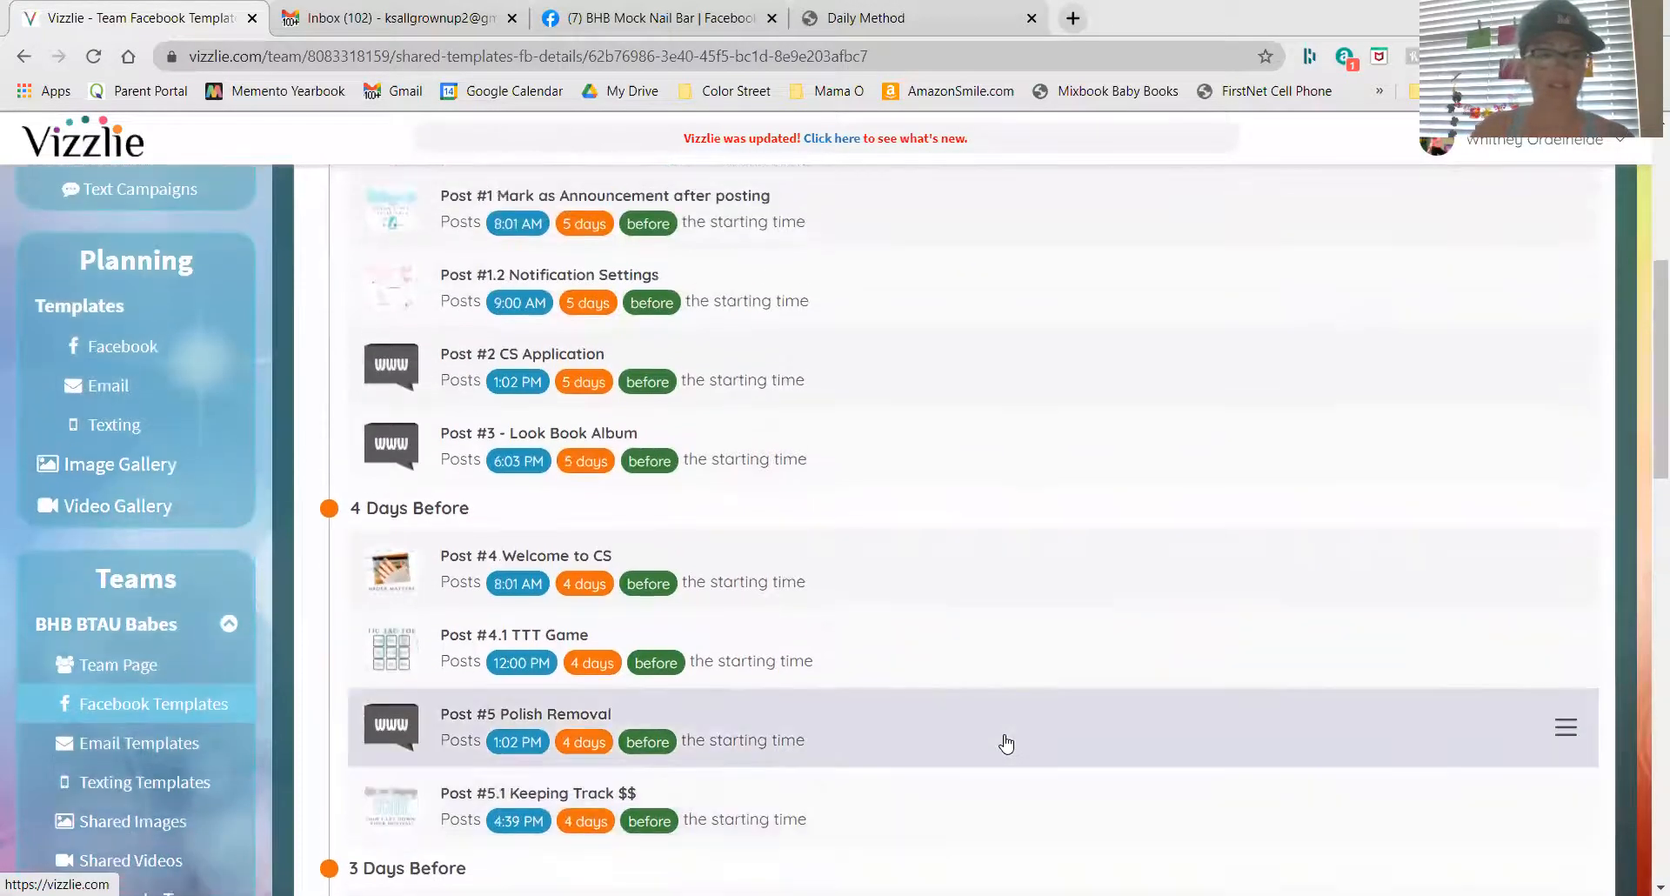
scroll(501, 669, up, 1)
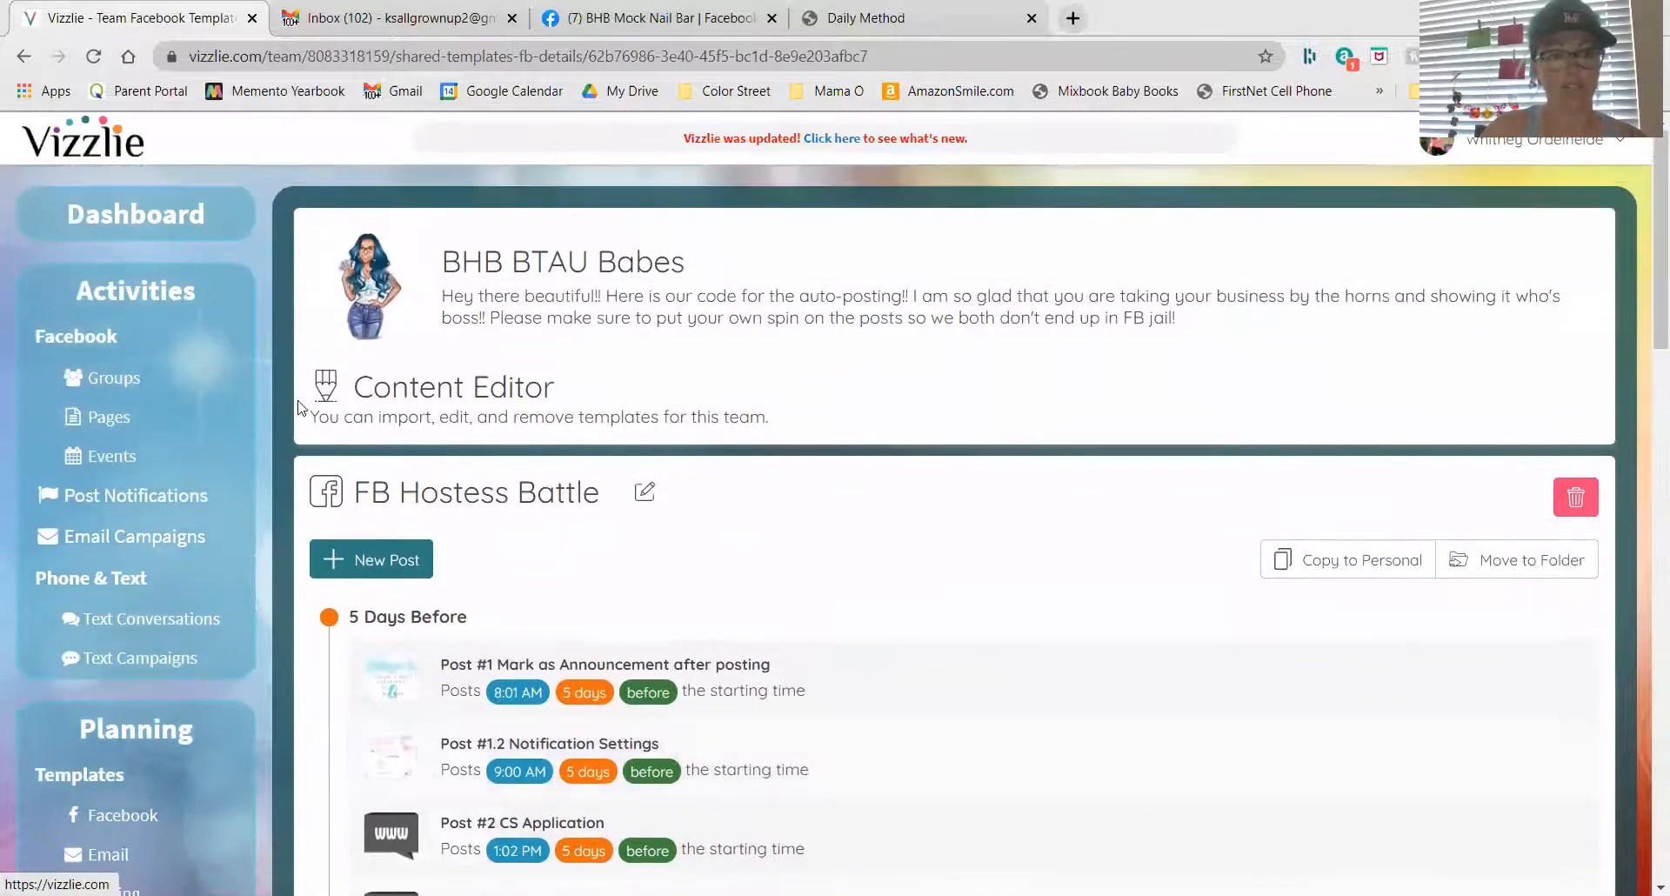
click(119, 372)
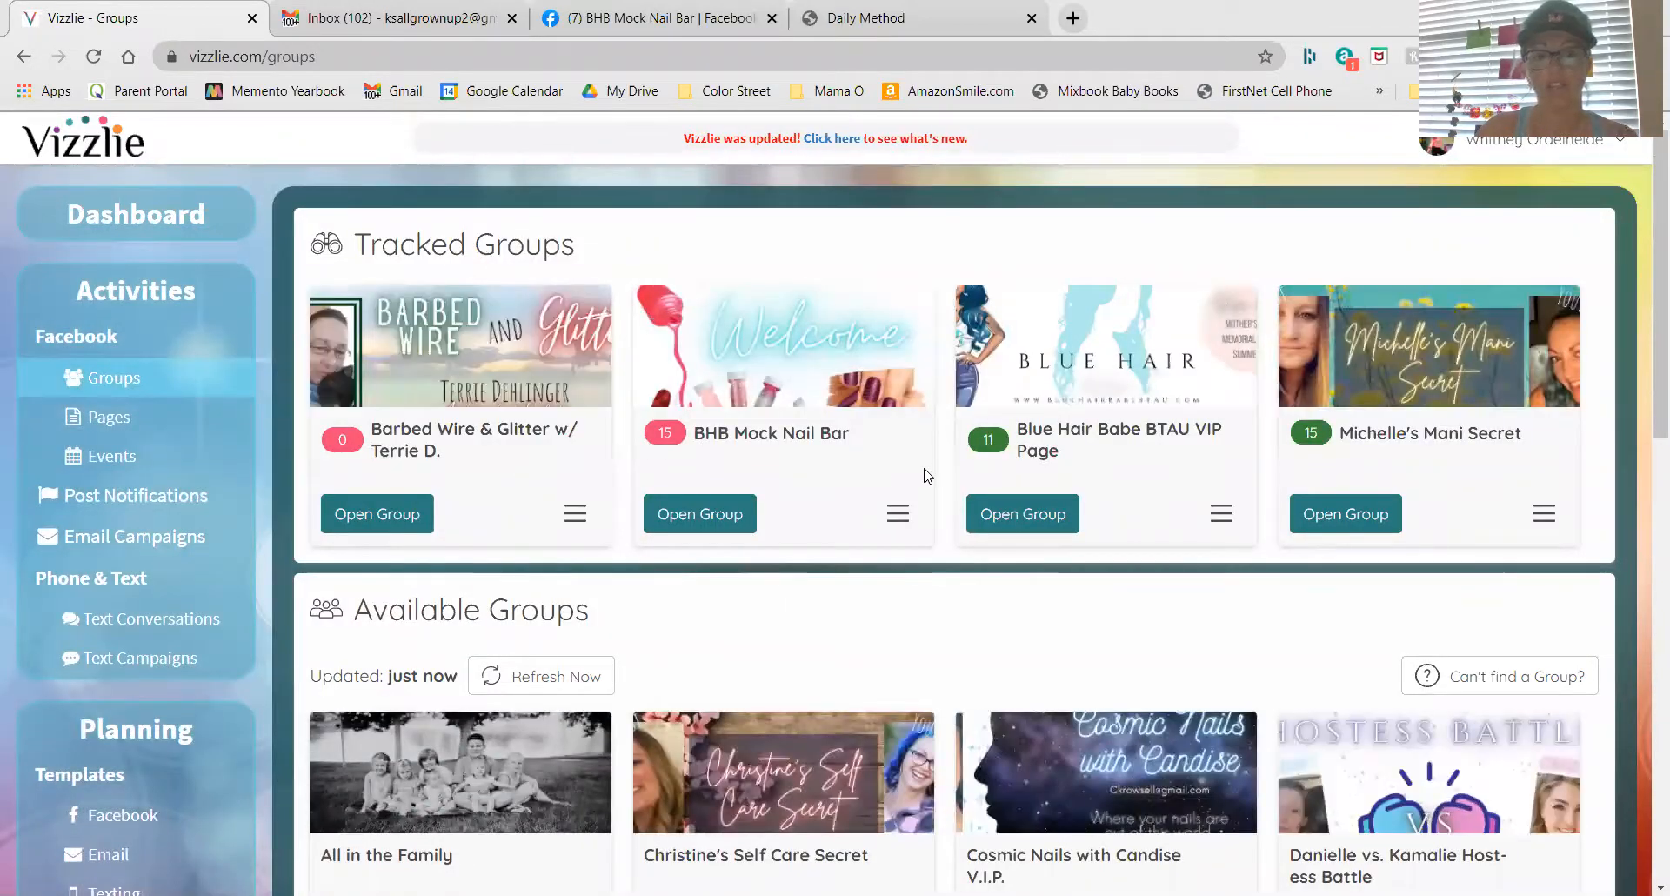
scroll(147, 578, down, 2)
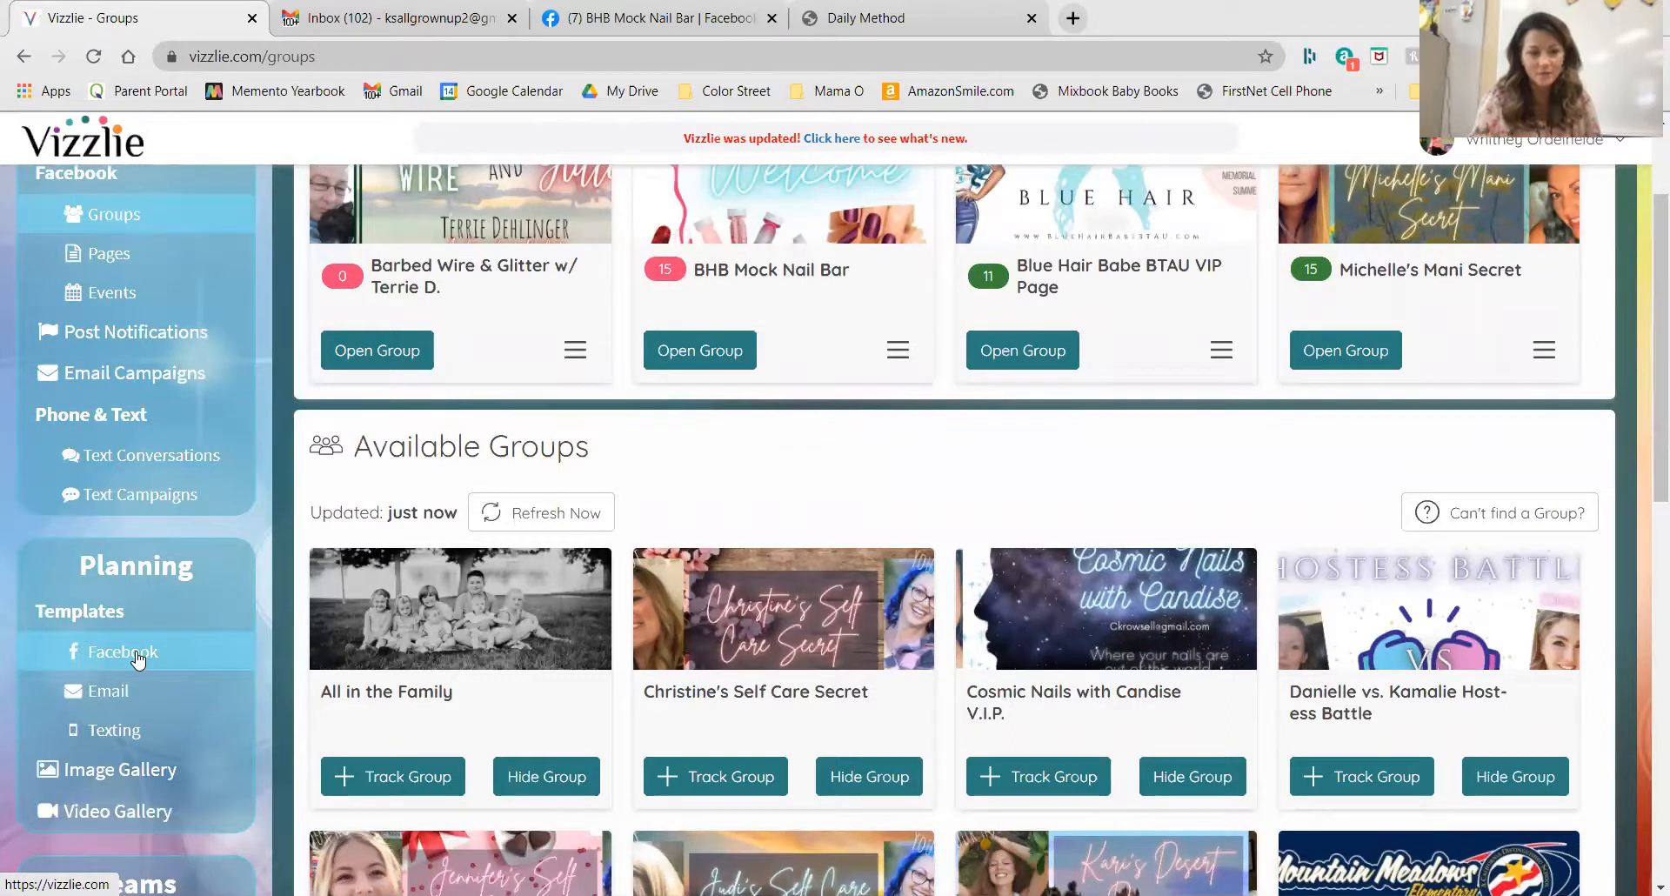
- Look through the stored pictures in the Image Gallery and open the Video Gallery
scroll(136, 659, down, 1)
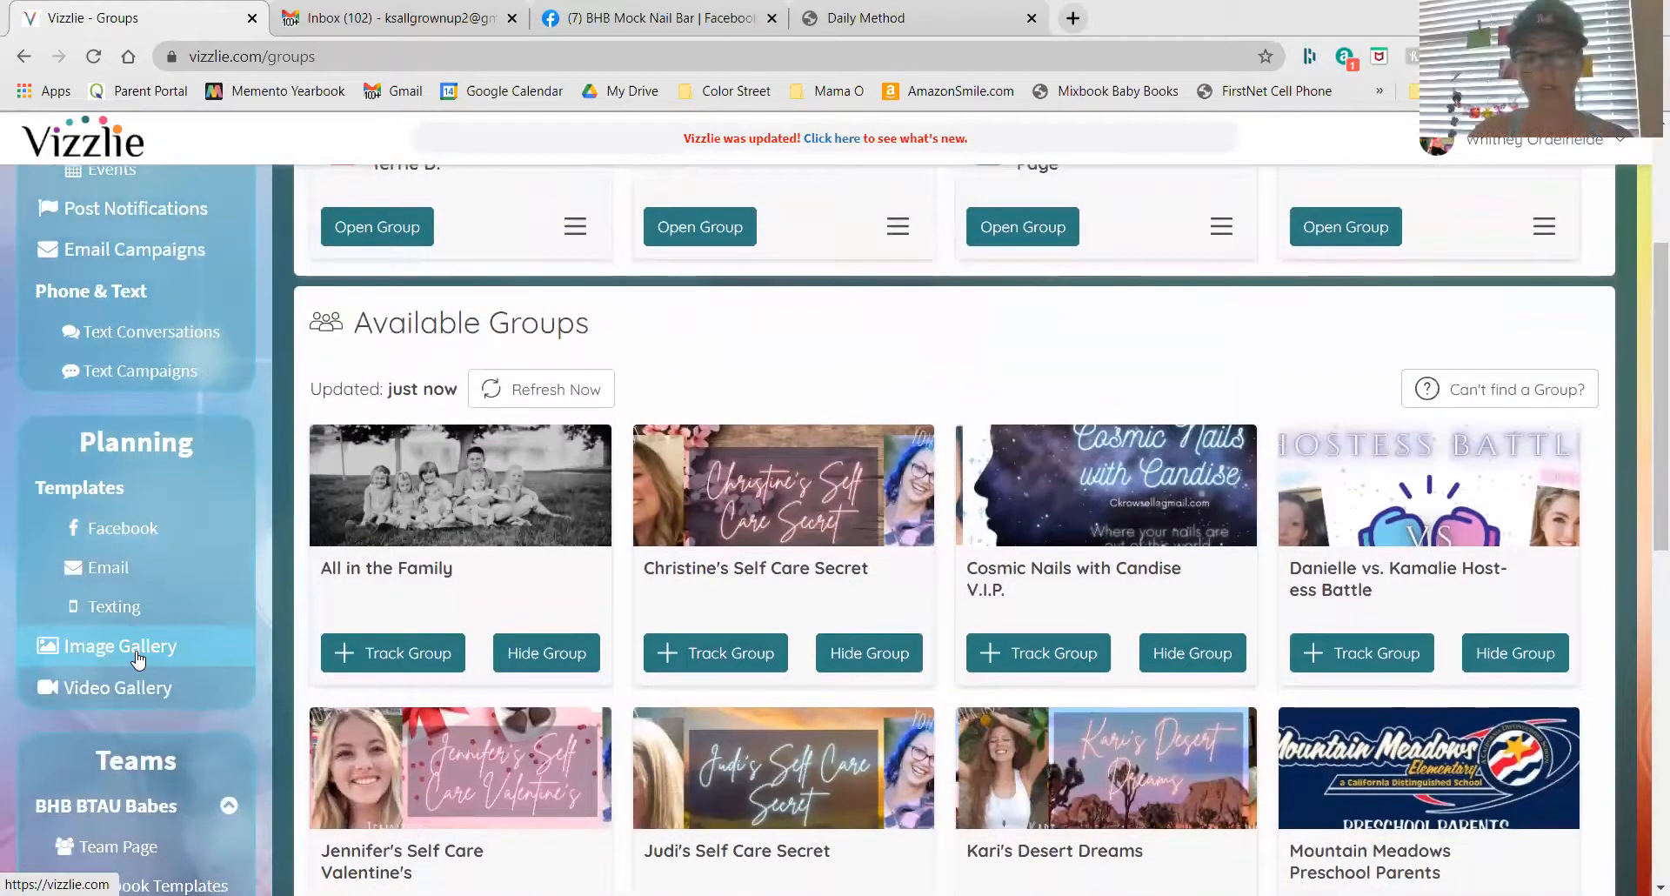
click(136, 648)
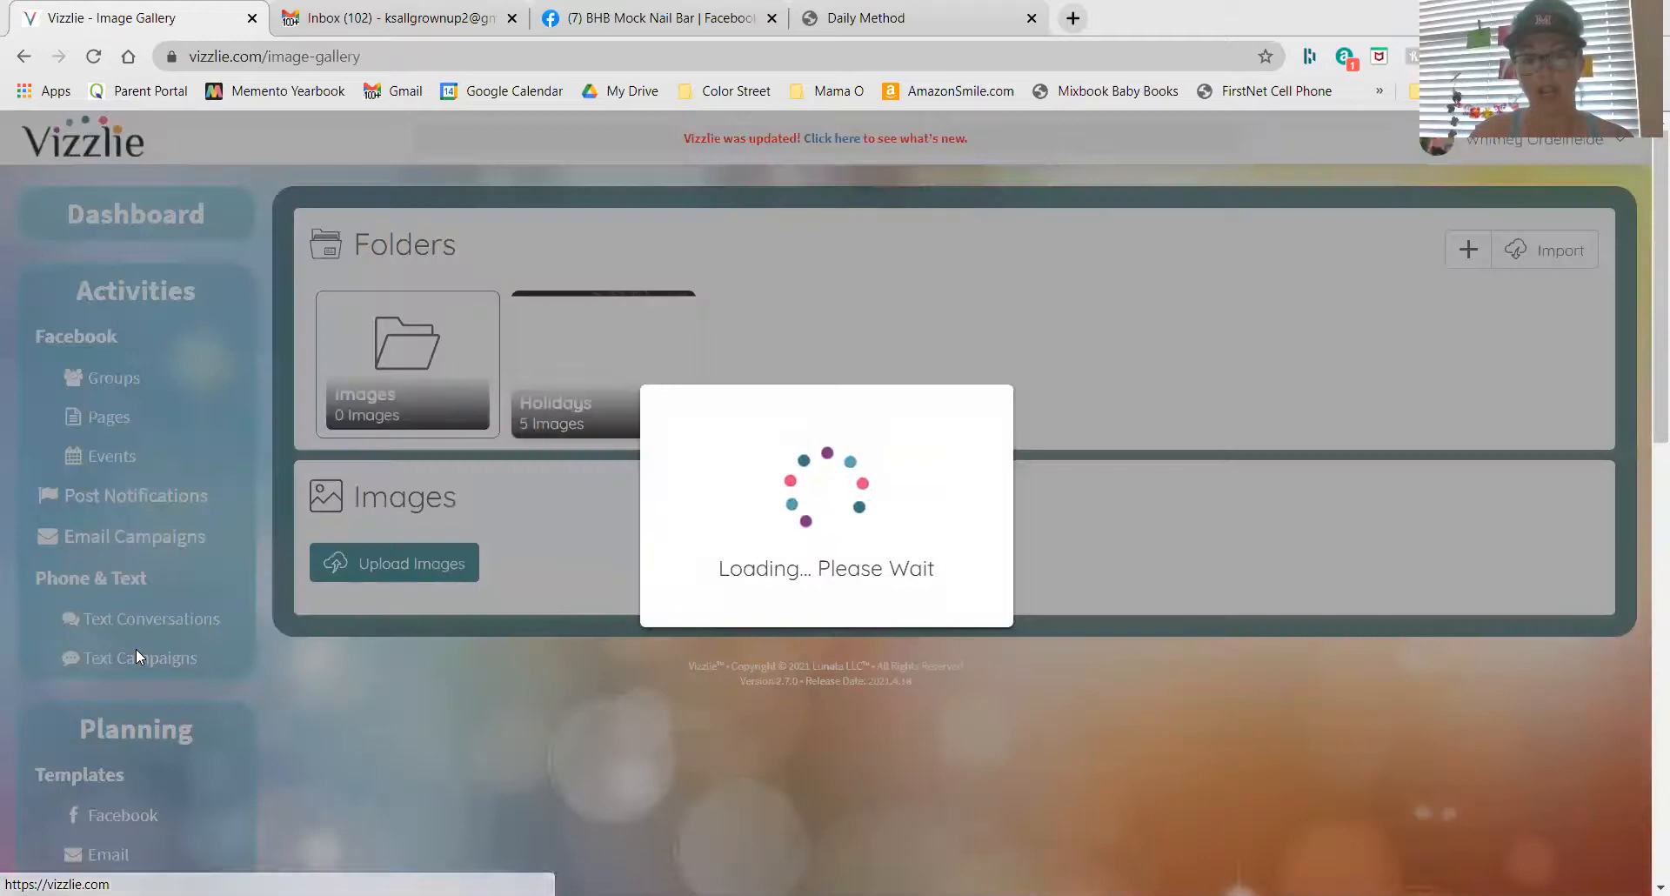
scroll(851, 616, down, 6)
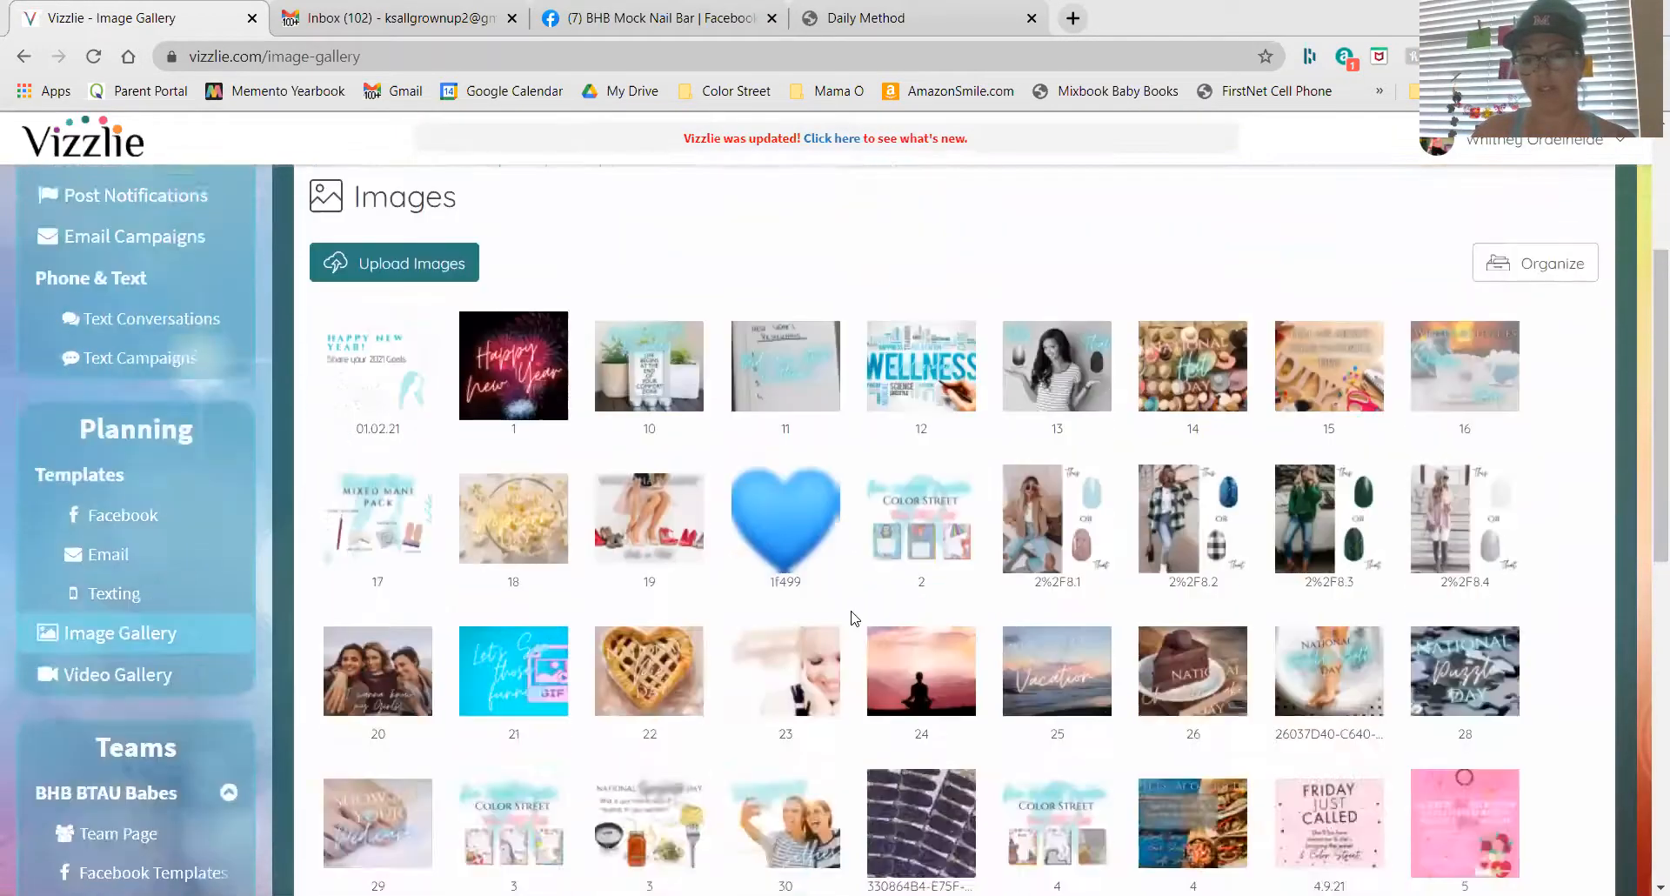
scroll(851, 616, down, 2)
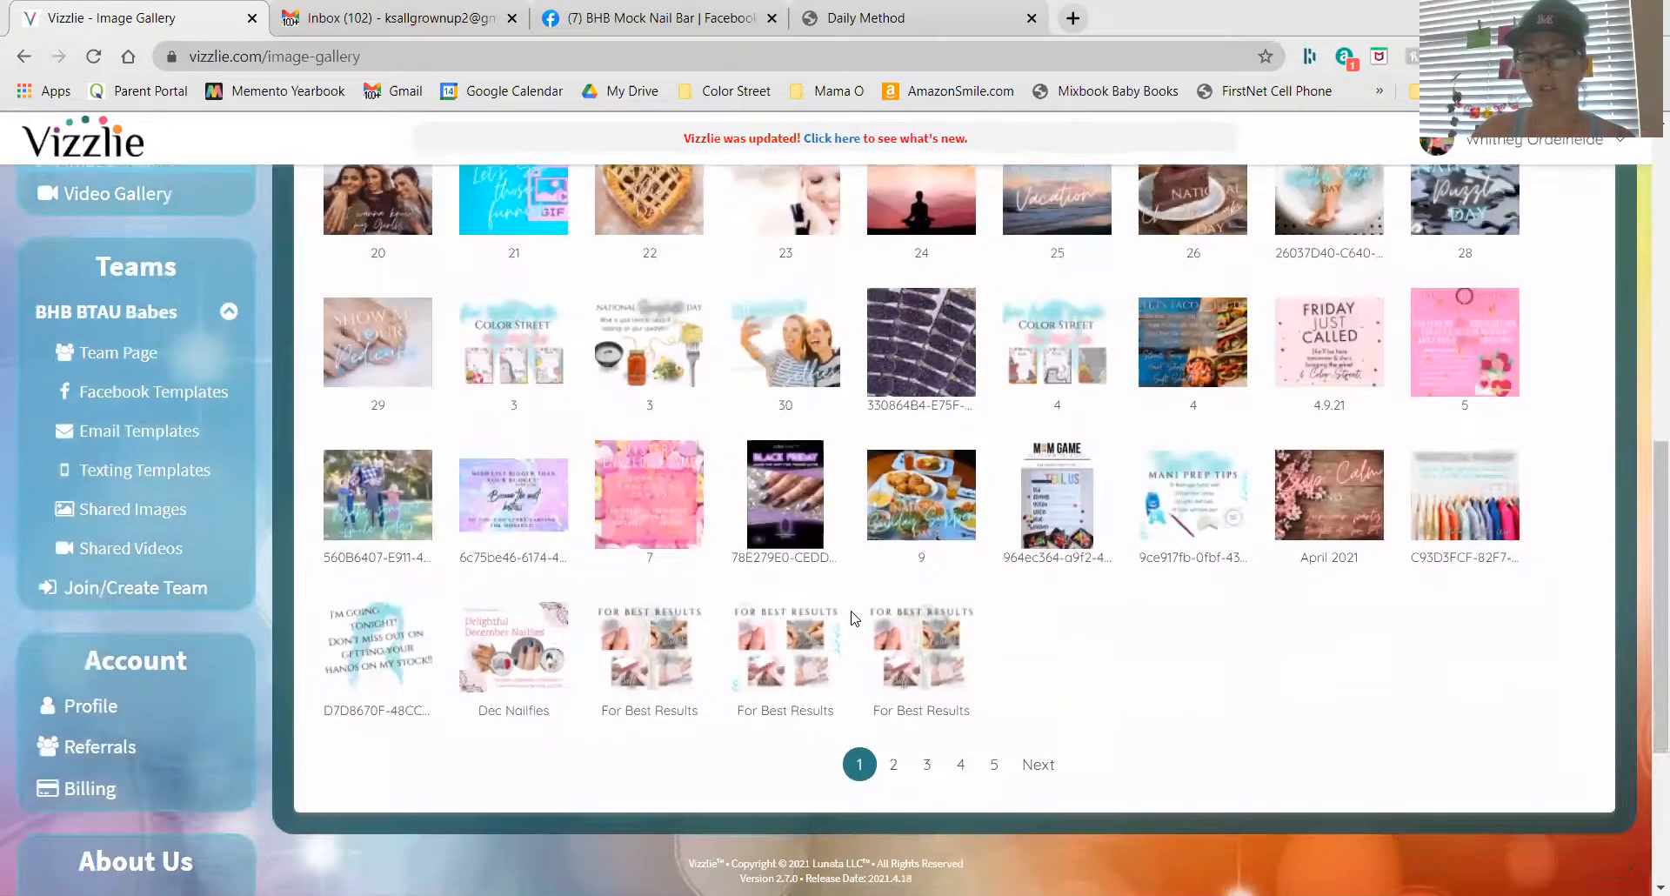
scroll(851, 616, up, 3)
scroll(850, 617, up, 3)
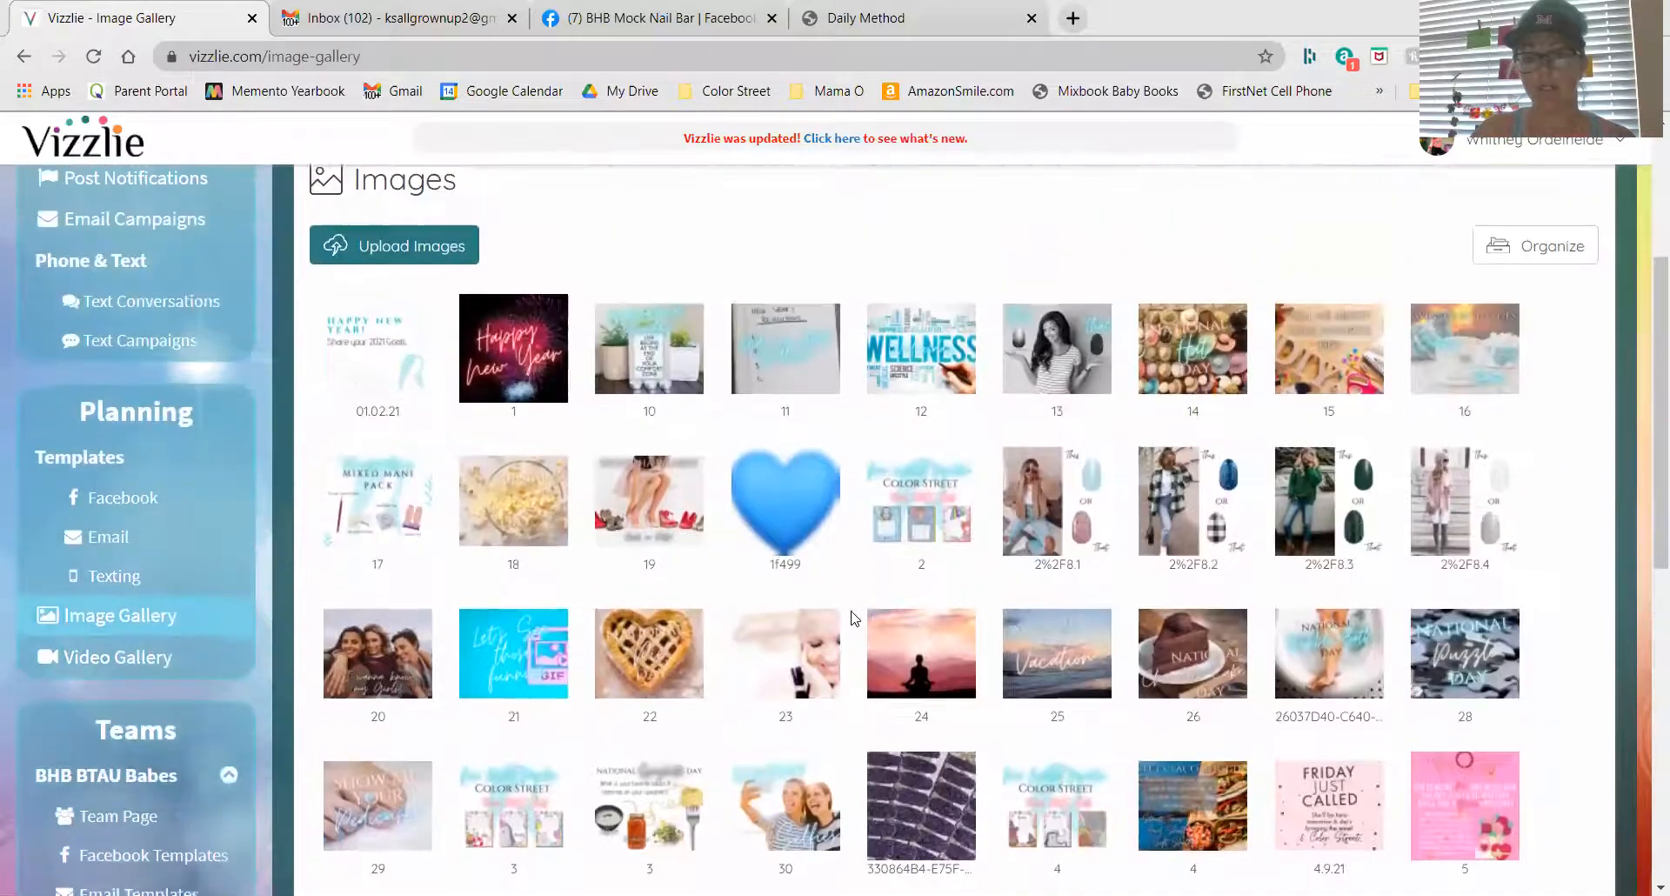
click(136, 659)
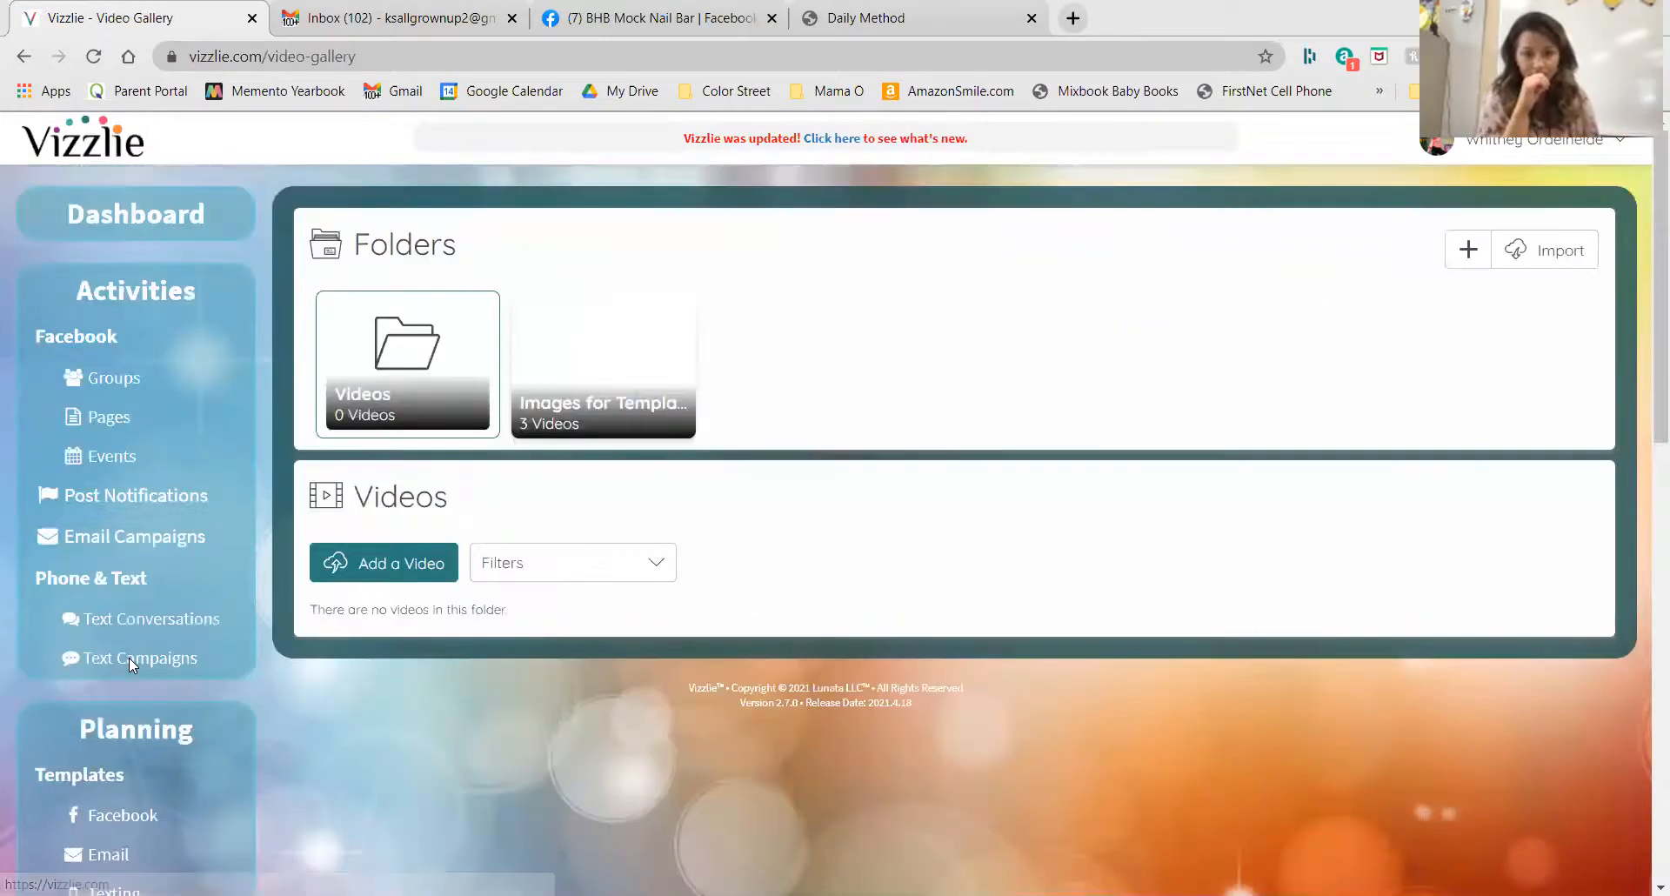